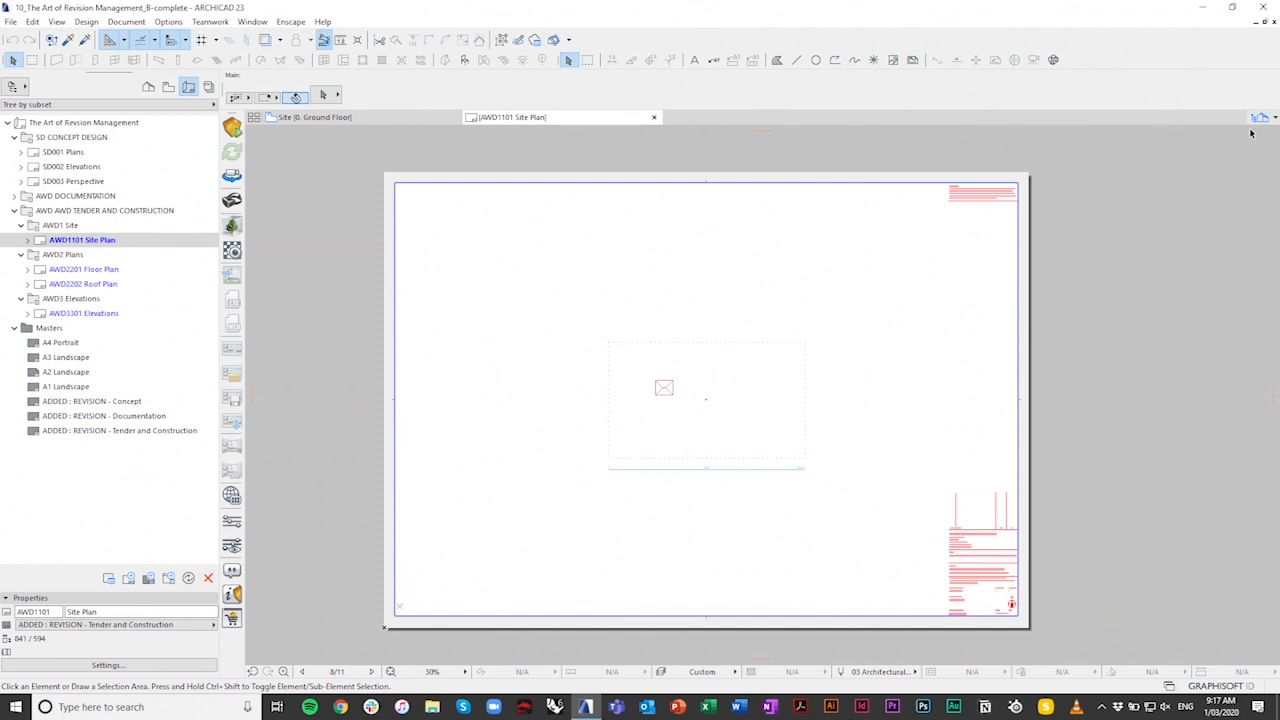
Step: Open the SD001 Plans layout and examine the revision details in its title block
double_click(63, 152)
scroll(1014, 608, "up", 5)
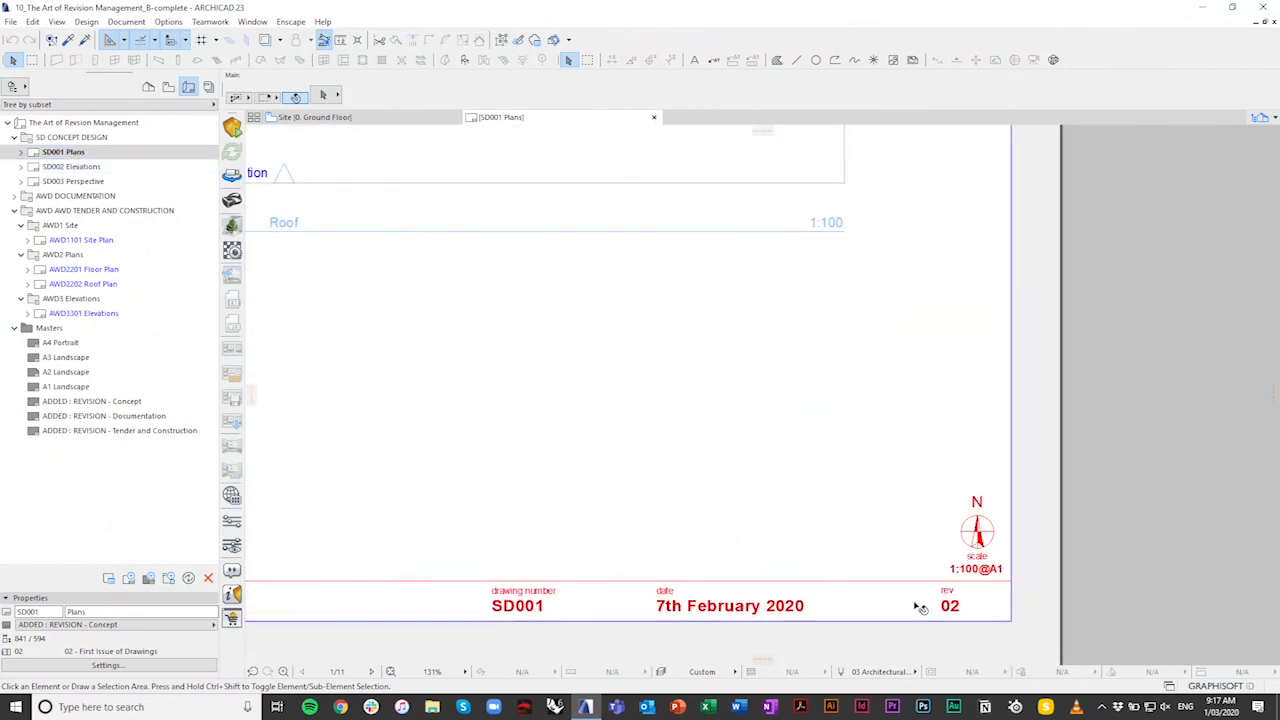
scroll(854, 607, "down", 1)
scroll(854, 607, "down", 5)
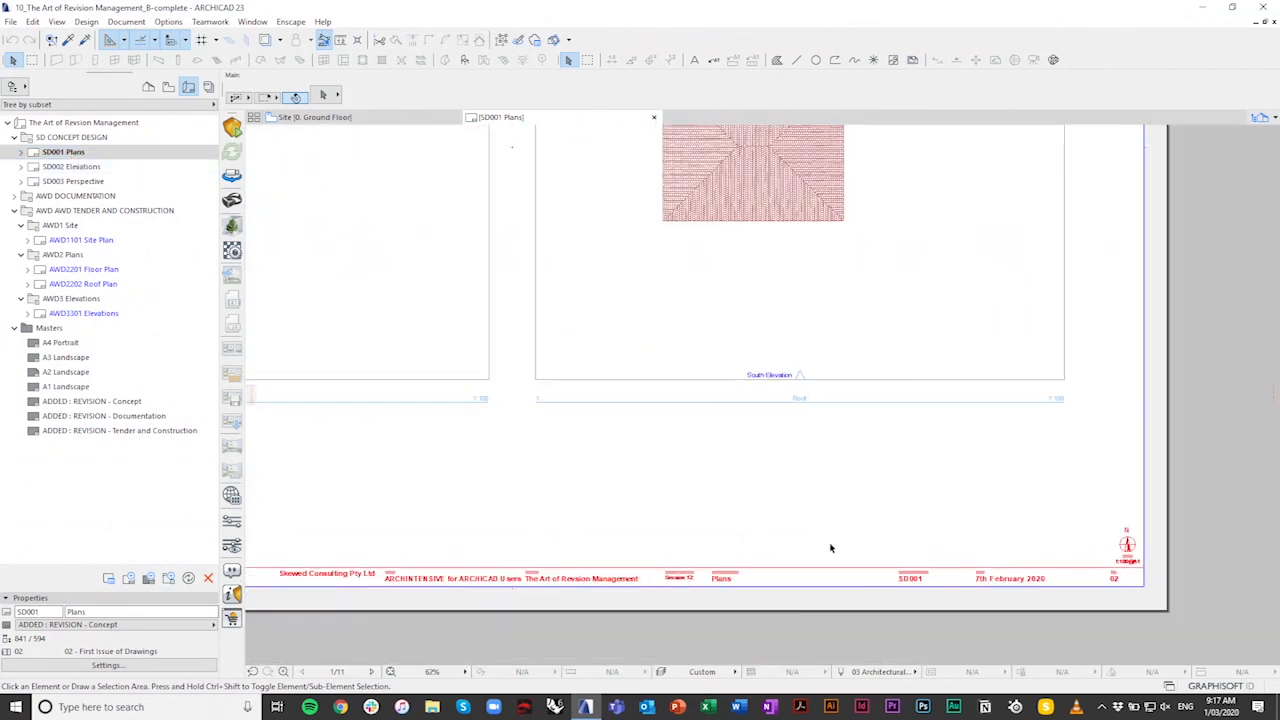
Step: Expand the AWD DOCUMENTATION subset, open the AWD101 Site Plan layout and examine its revision history table and title block
left_click(78, 197)
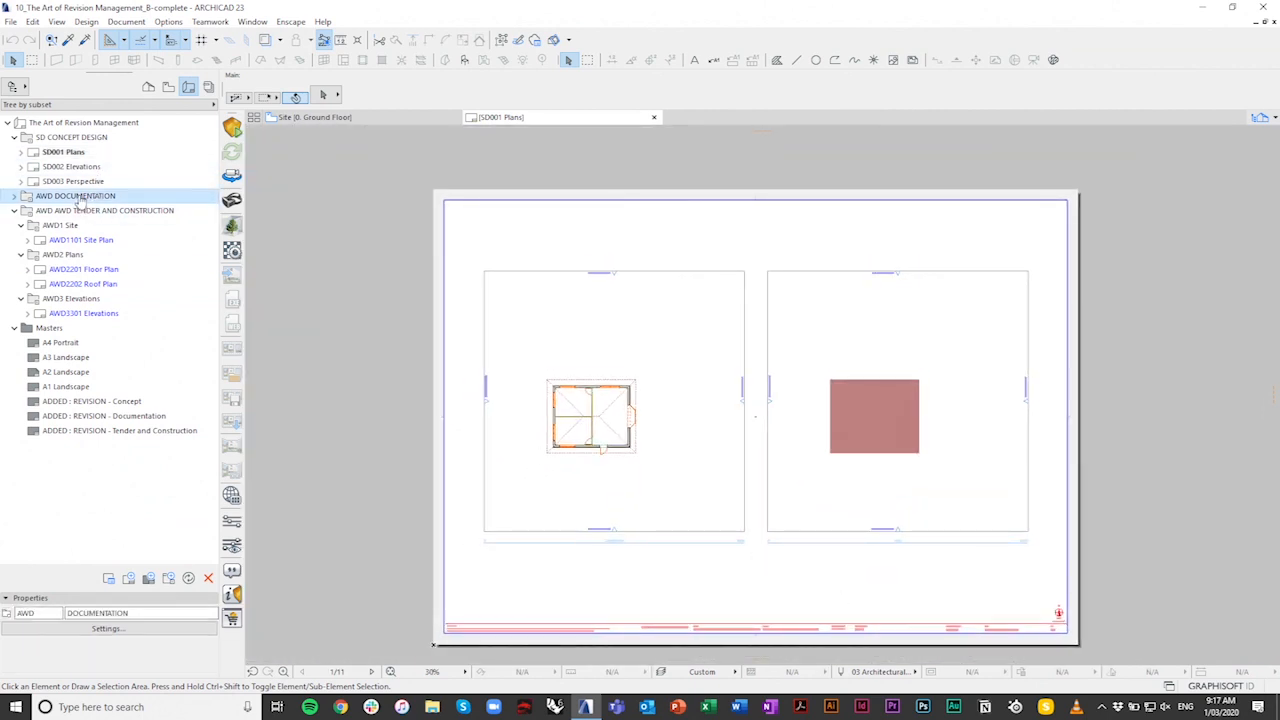
left_click(14, 196)
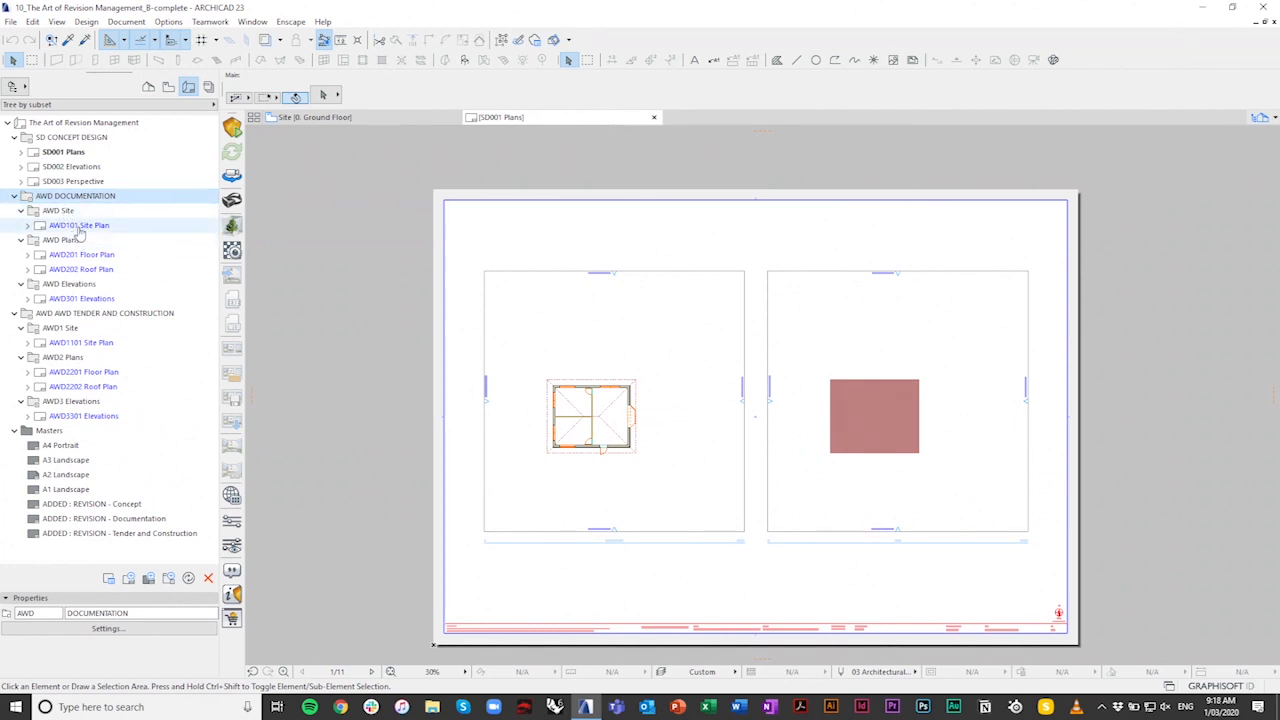
double_click(79, 227)
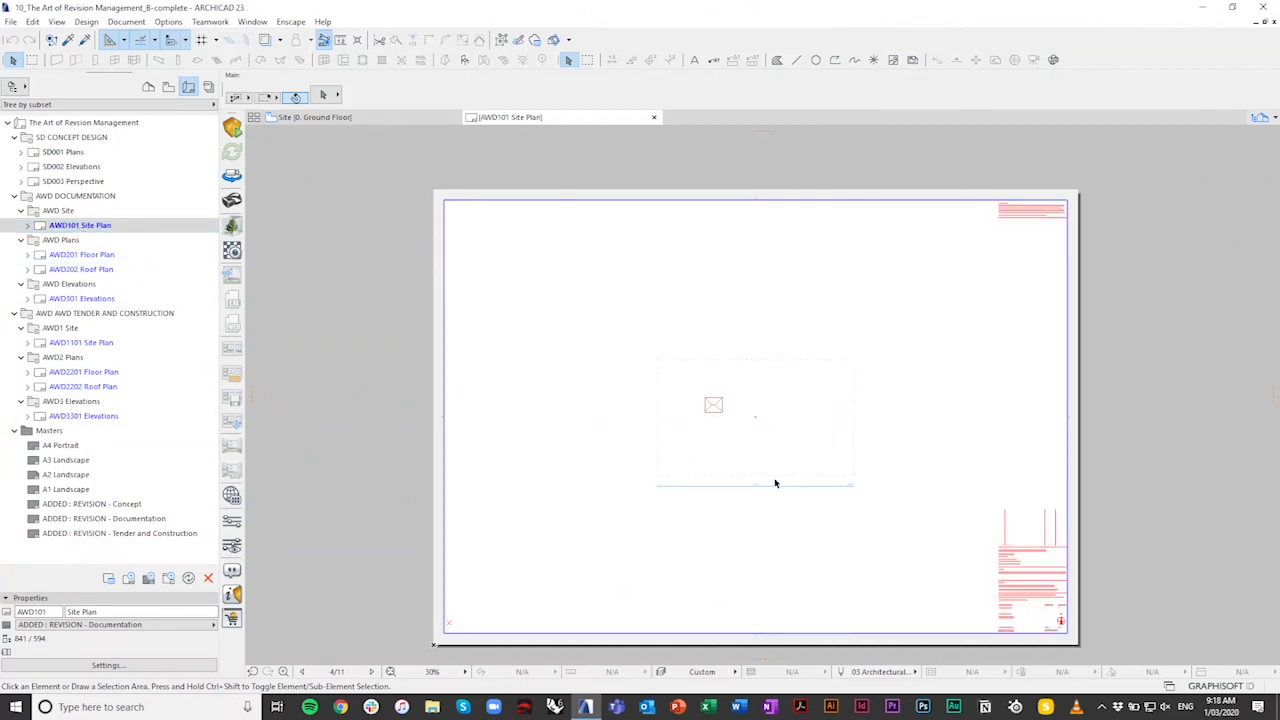
scroll(1019, 549, "up", 5)
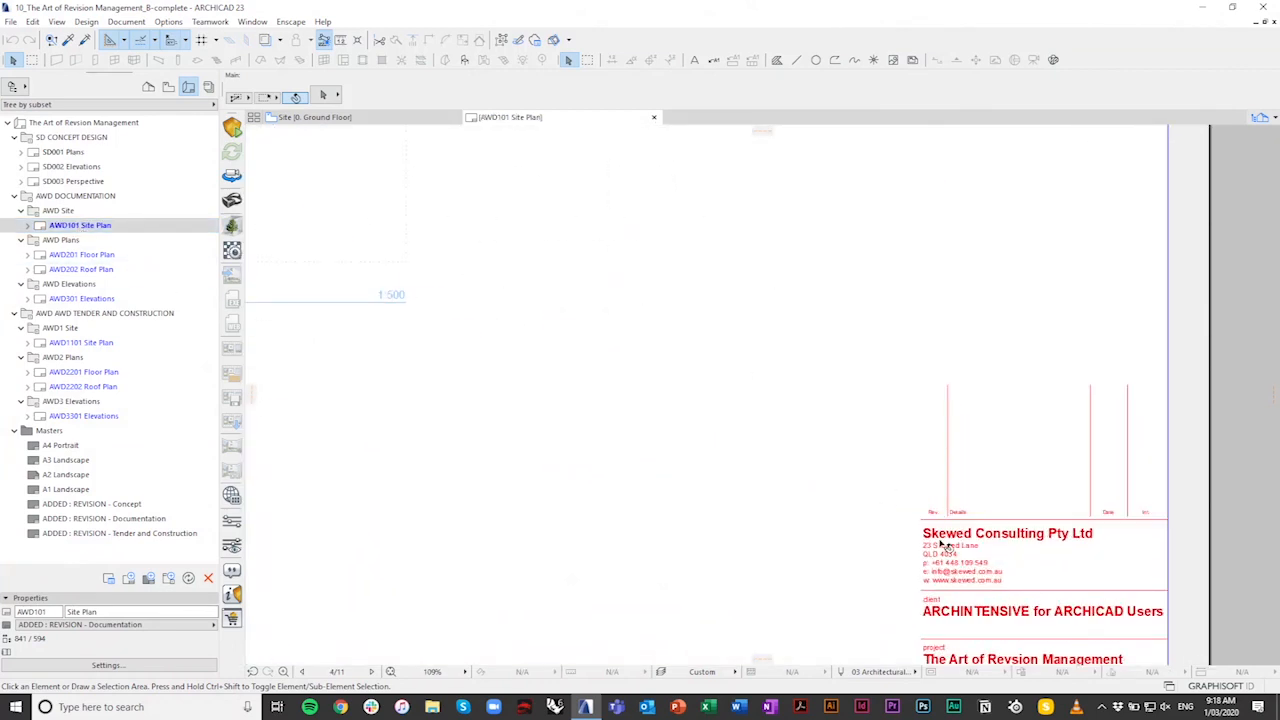
scroll(978, 538, "down", 3)
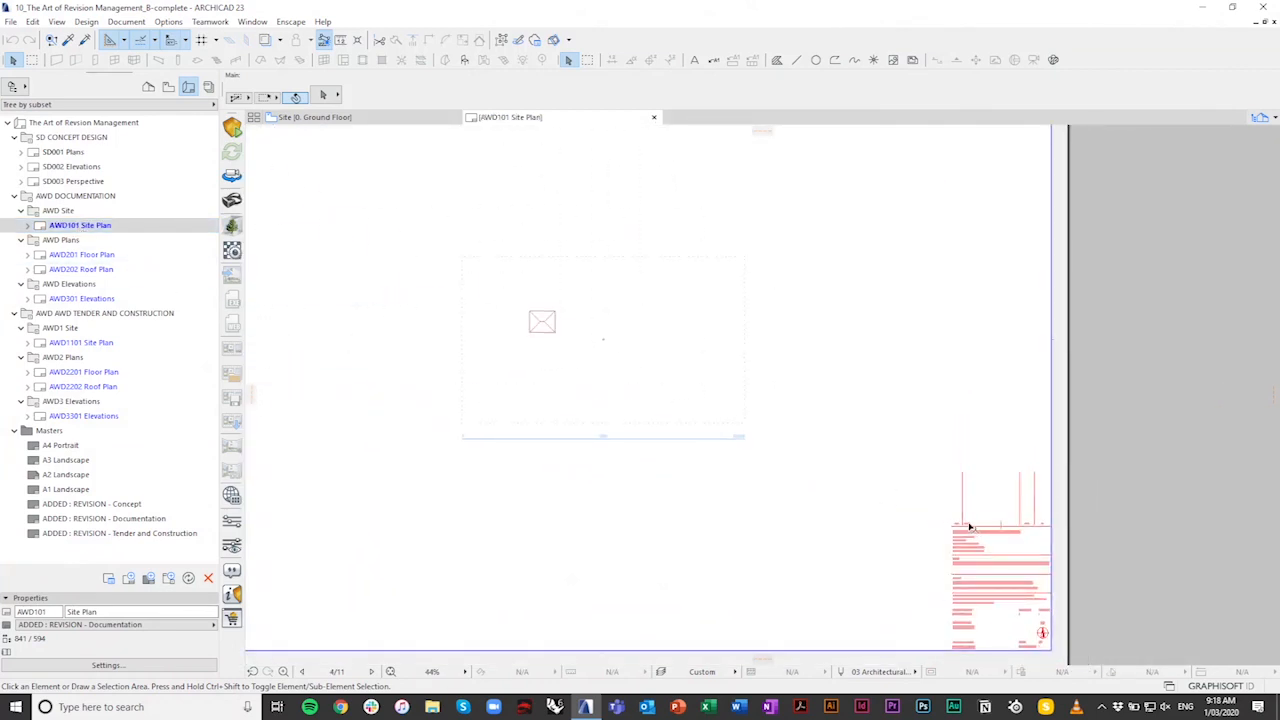
scroll(968, 527, "down", 2)
scroll(818, 472, "down", 1)
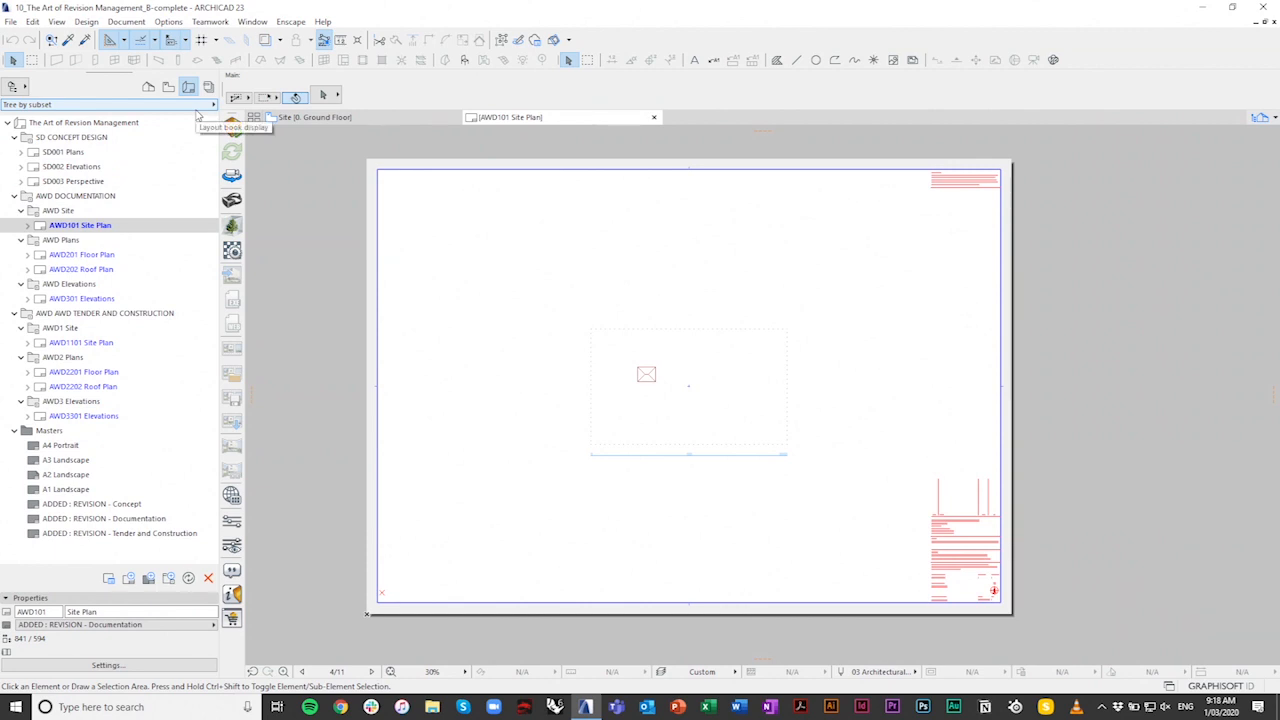
Step: Start a new issue for the layout book and check the status of the placed drawings in the Drawing Manager
right_click(81, 123)
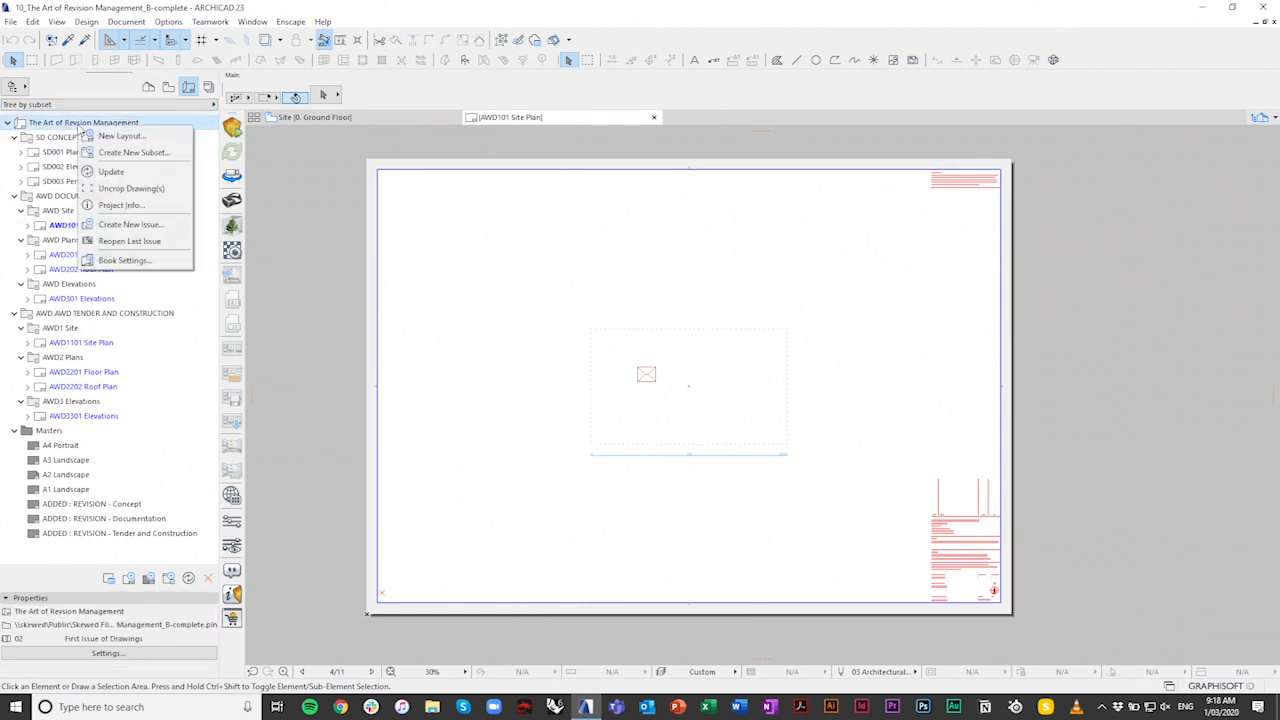
left_click(130, 224)
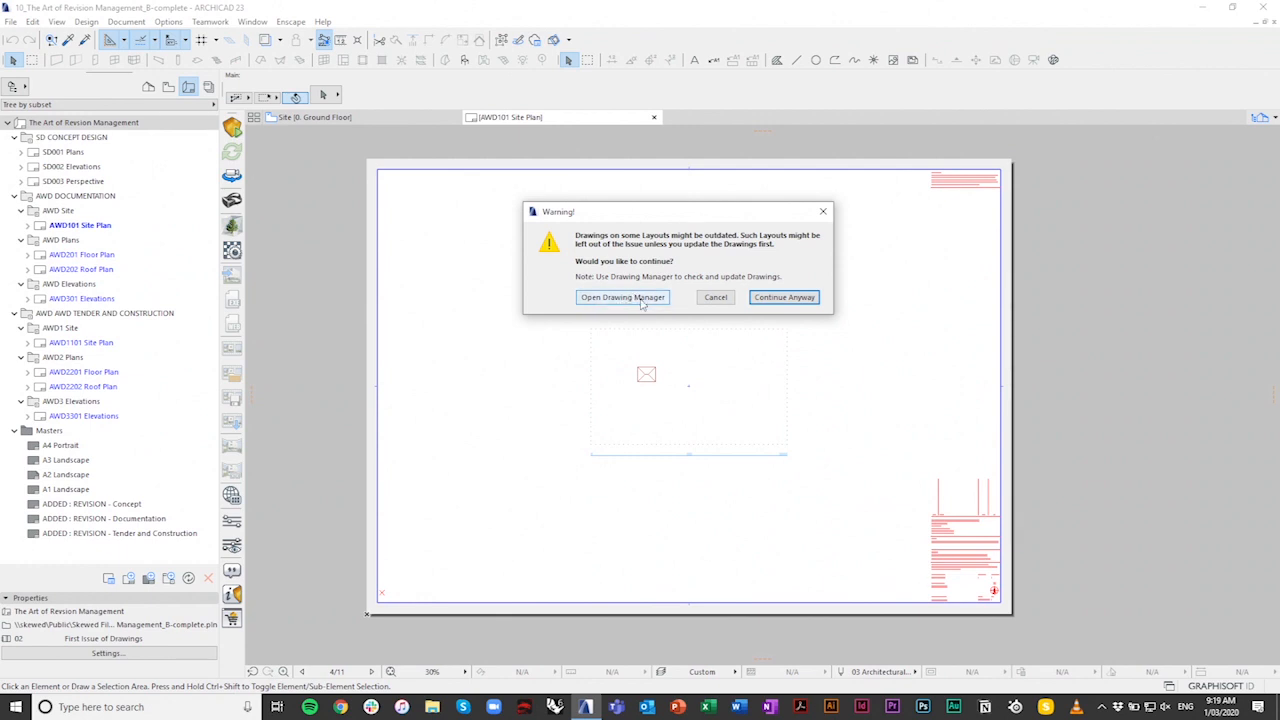
left_click(642, 304)
mouse_move(788, 343)
left_mouse_down()
mouse_move(908, 532)
mouse_move(948, 562)
left_mouse_up()
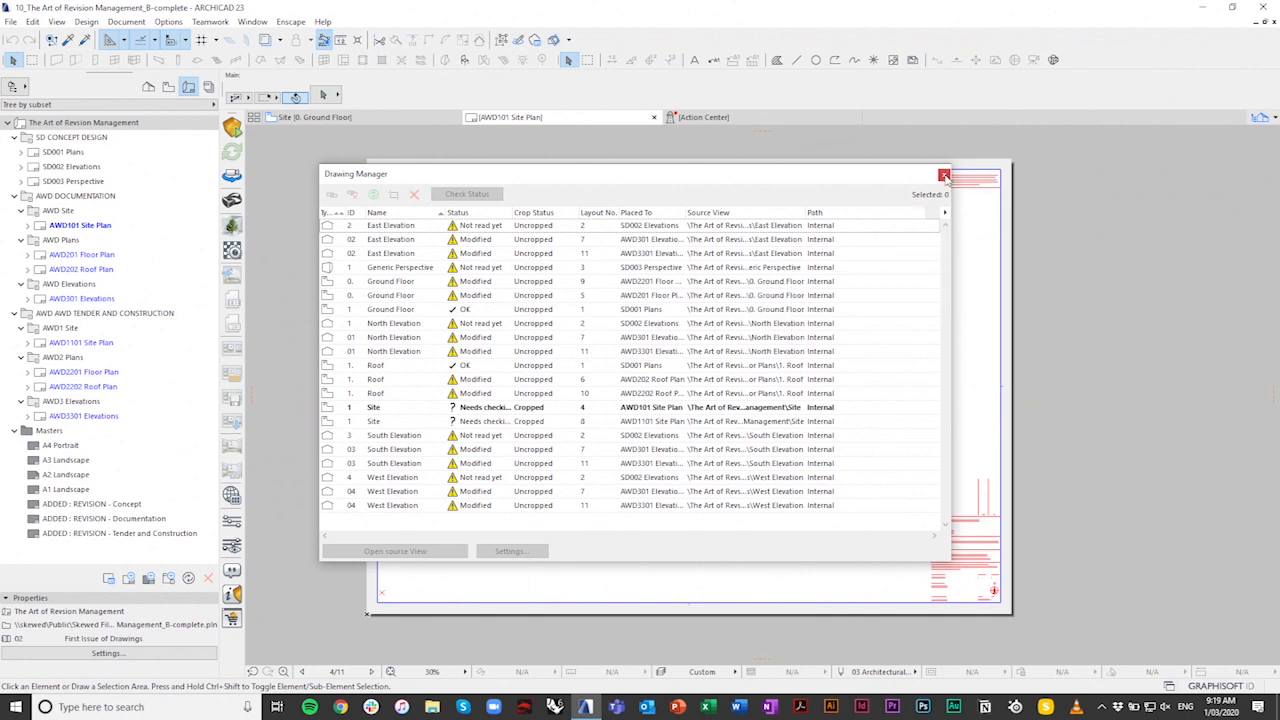
left_click(944, 176)
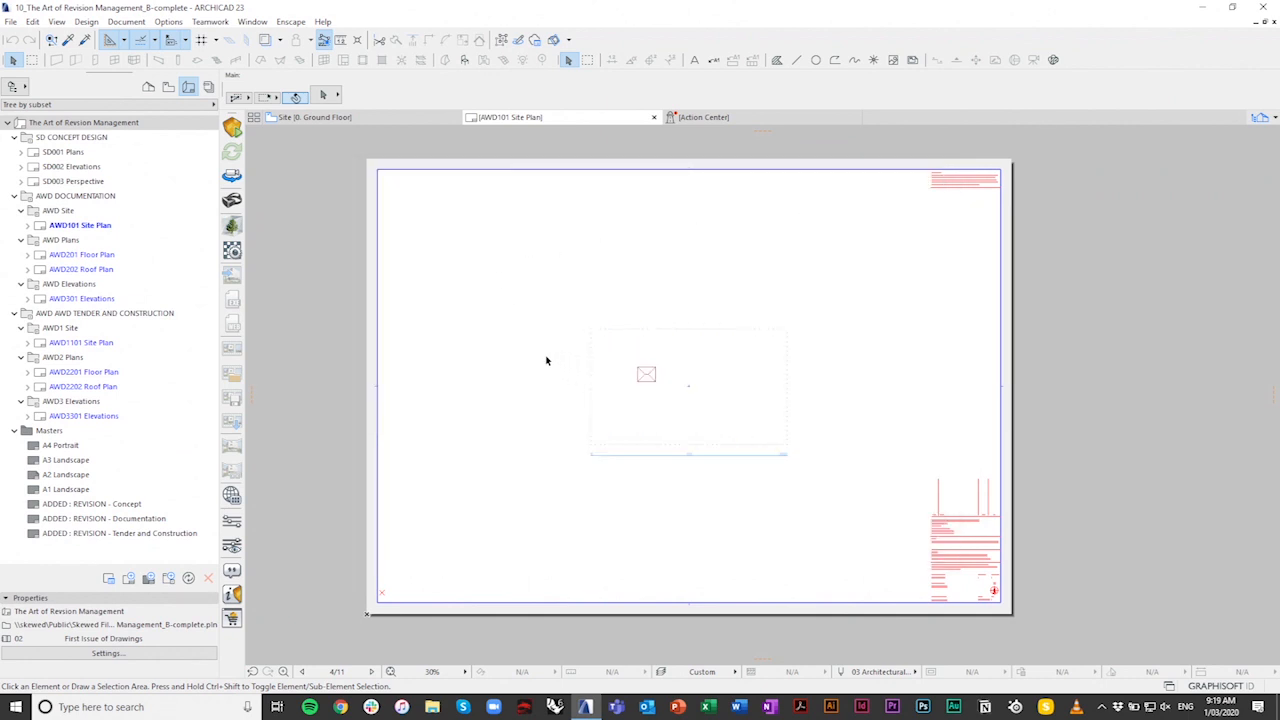
Step: Start a new issue for the layout book without updating the drawings, with ID P01 and name Preliminary
right_click(117, 129)
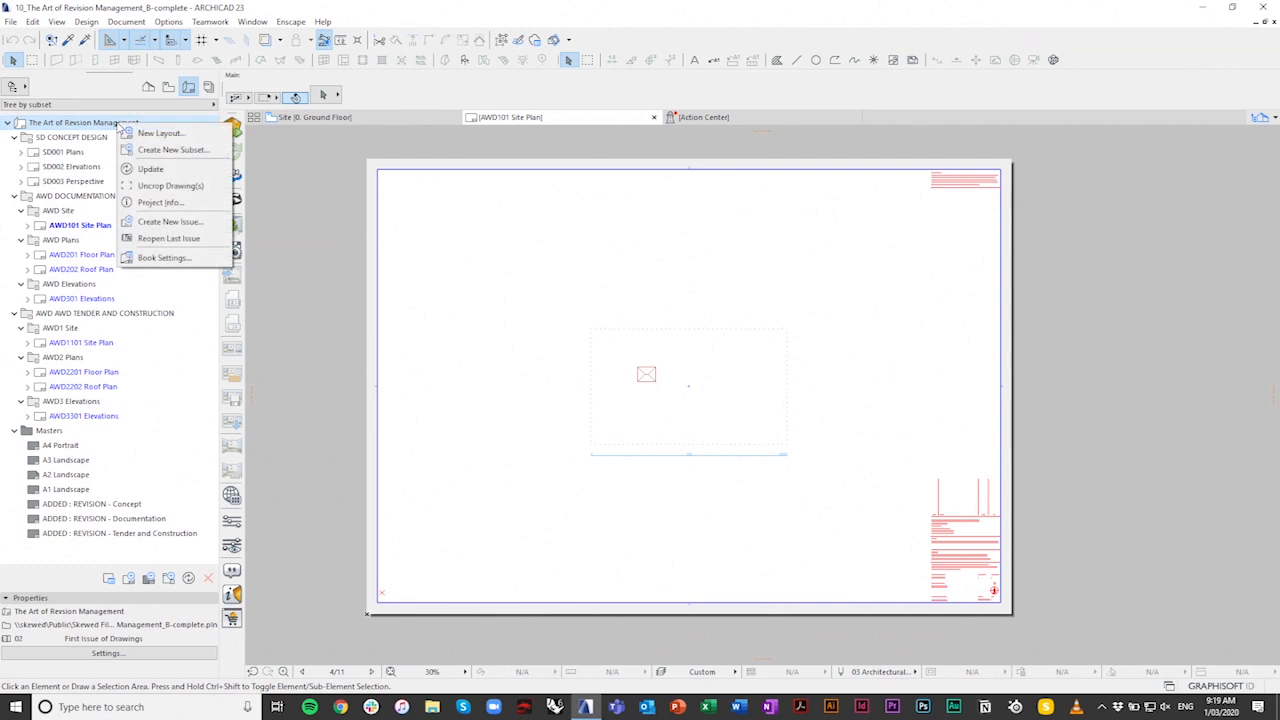
left_click(197, 224)
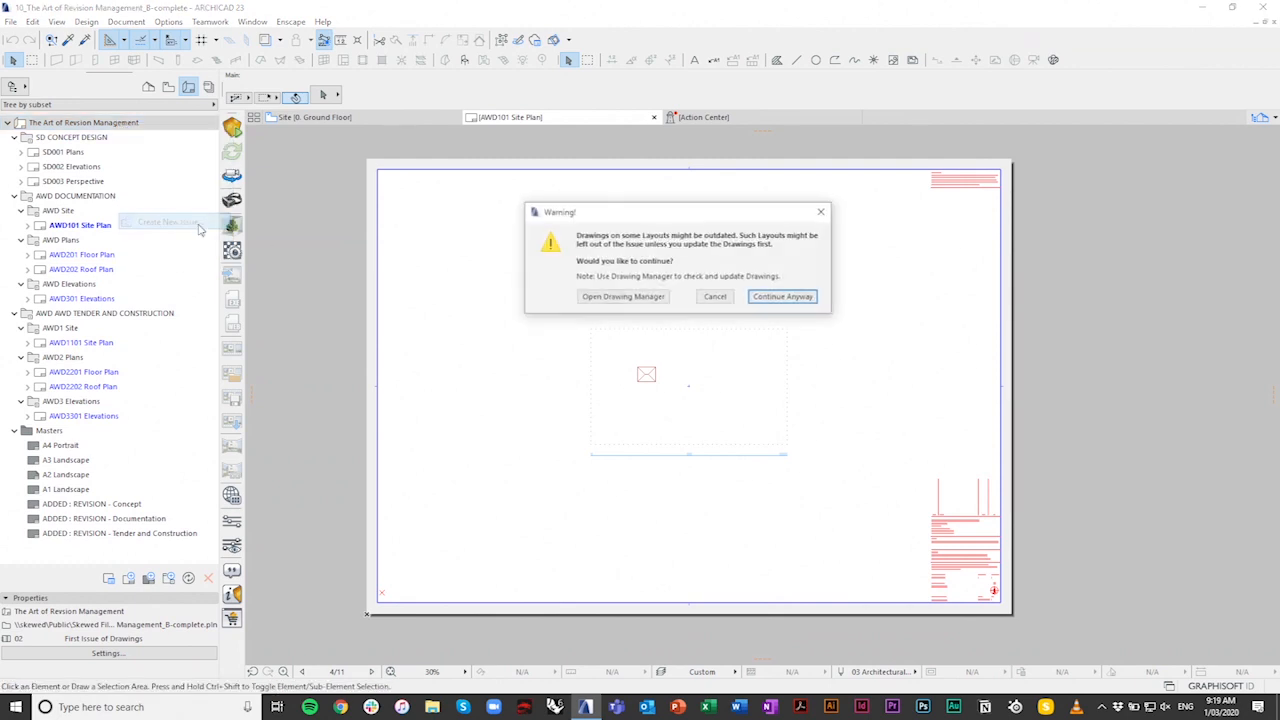
left_click(783, 296)
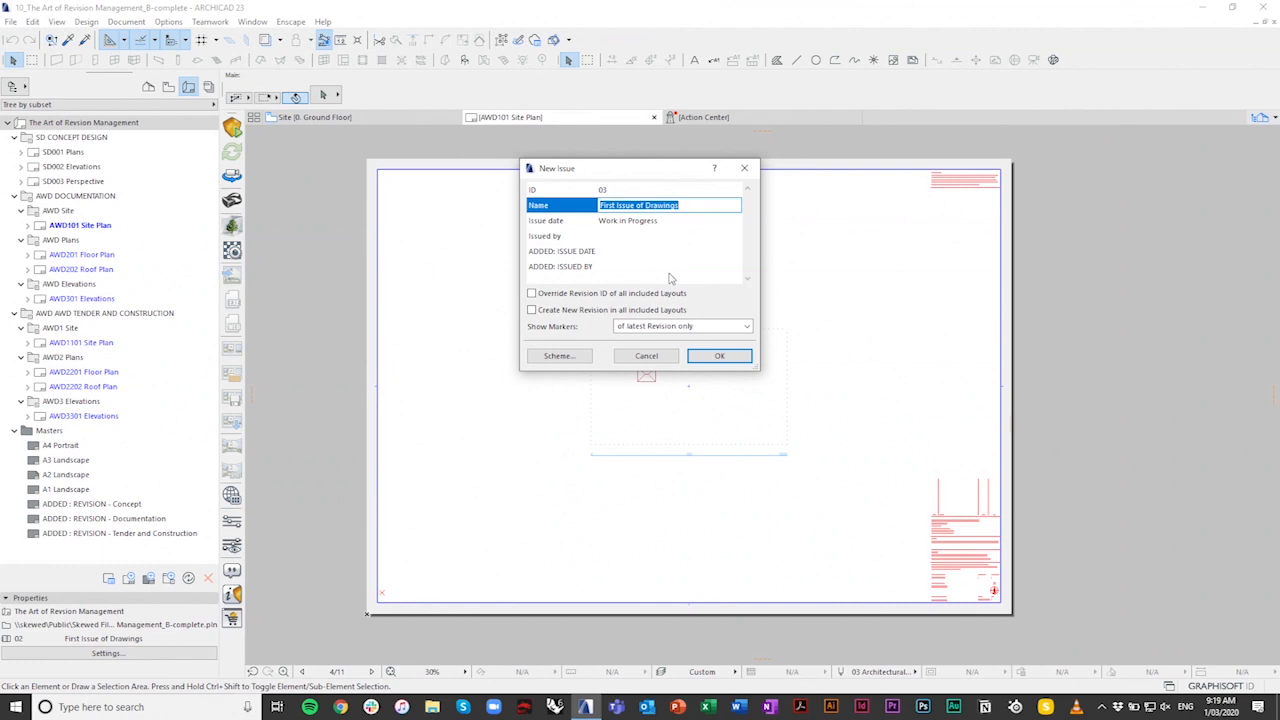
left_click(632, 190)
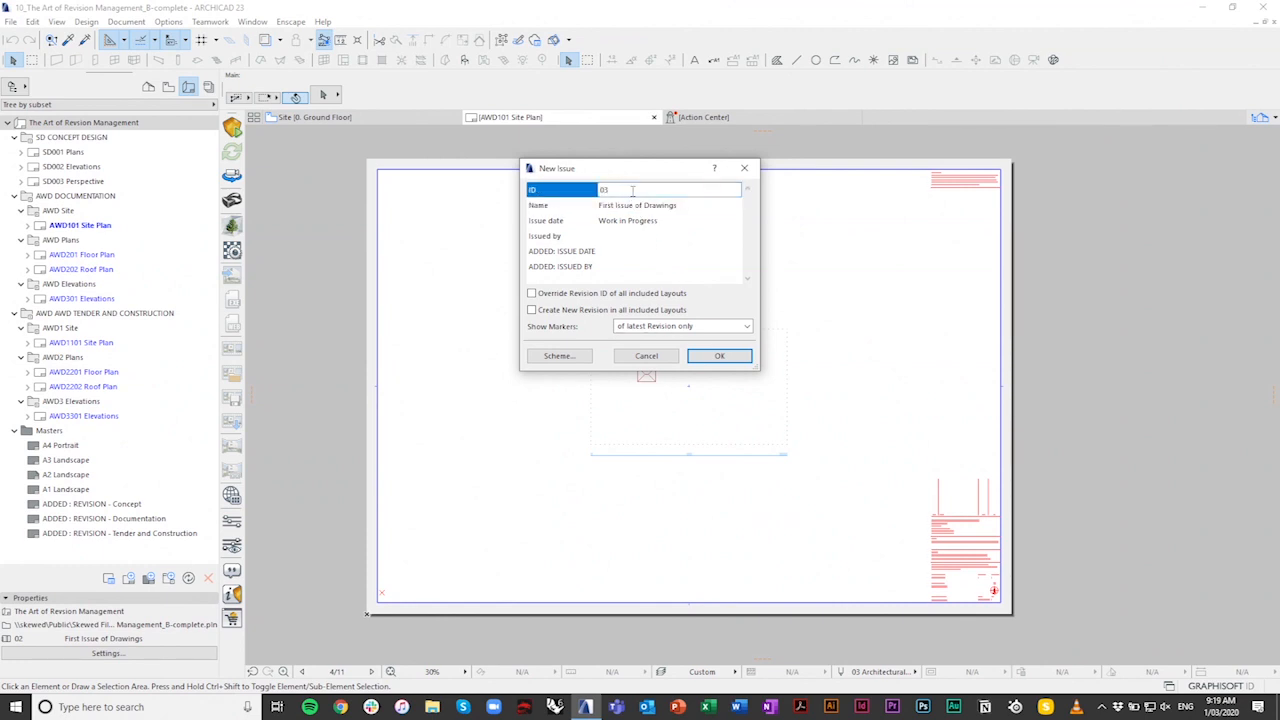
left_click_drag(632, 191, 593, 194)
type("P01")
left_click(665, 205)
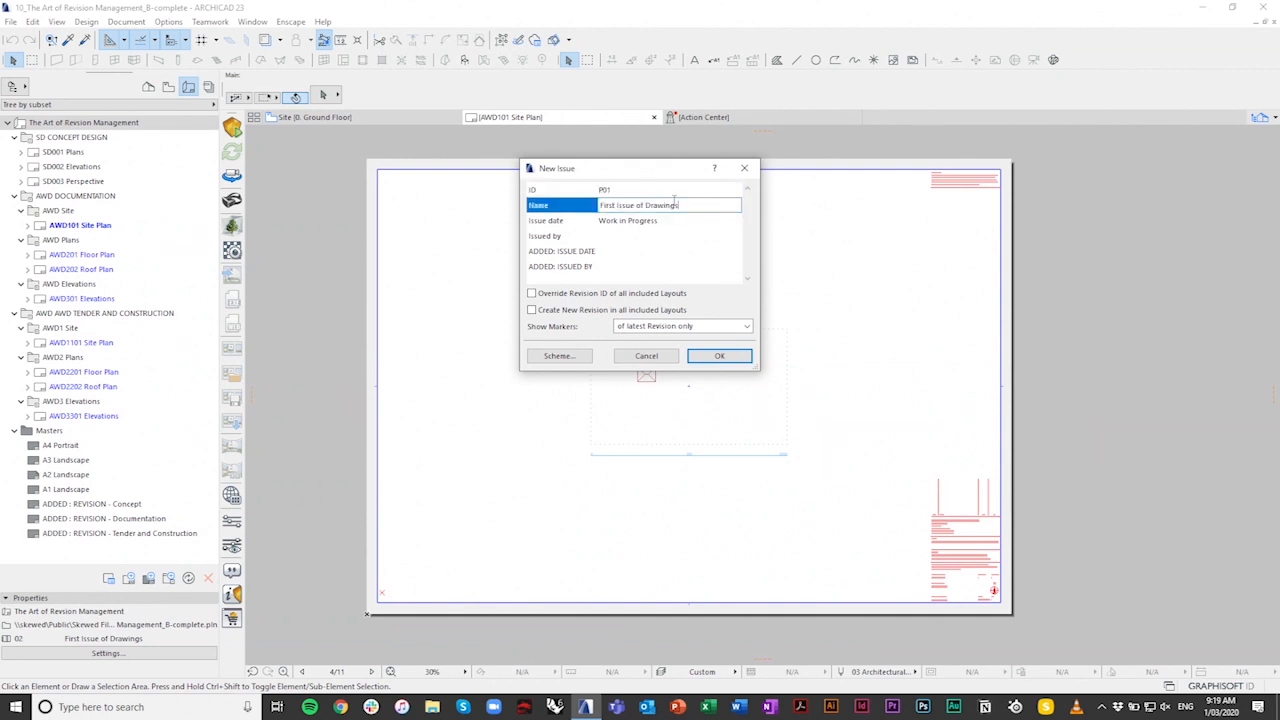
left_click_drag(717, 205, 598, 206)
type("Preliminary")
Step: Set the added issue date to 01/03/20, enter the issuer's initials, and create the issue with the Revision ID overridden on all included layouts
left_click(641, 252)
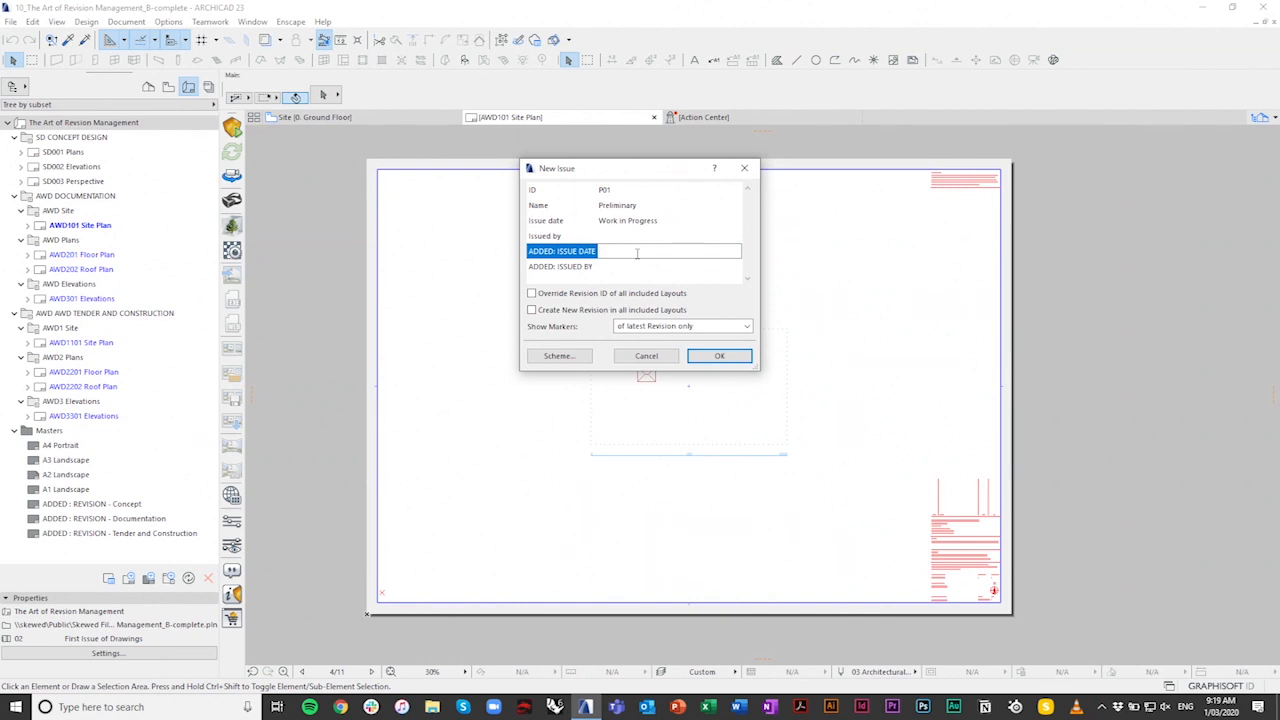
type("01/03/20")
left_click(657, 266)
type("NH")
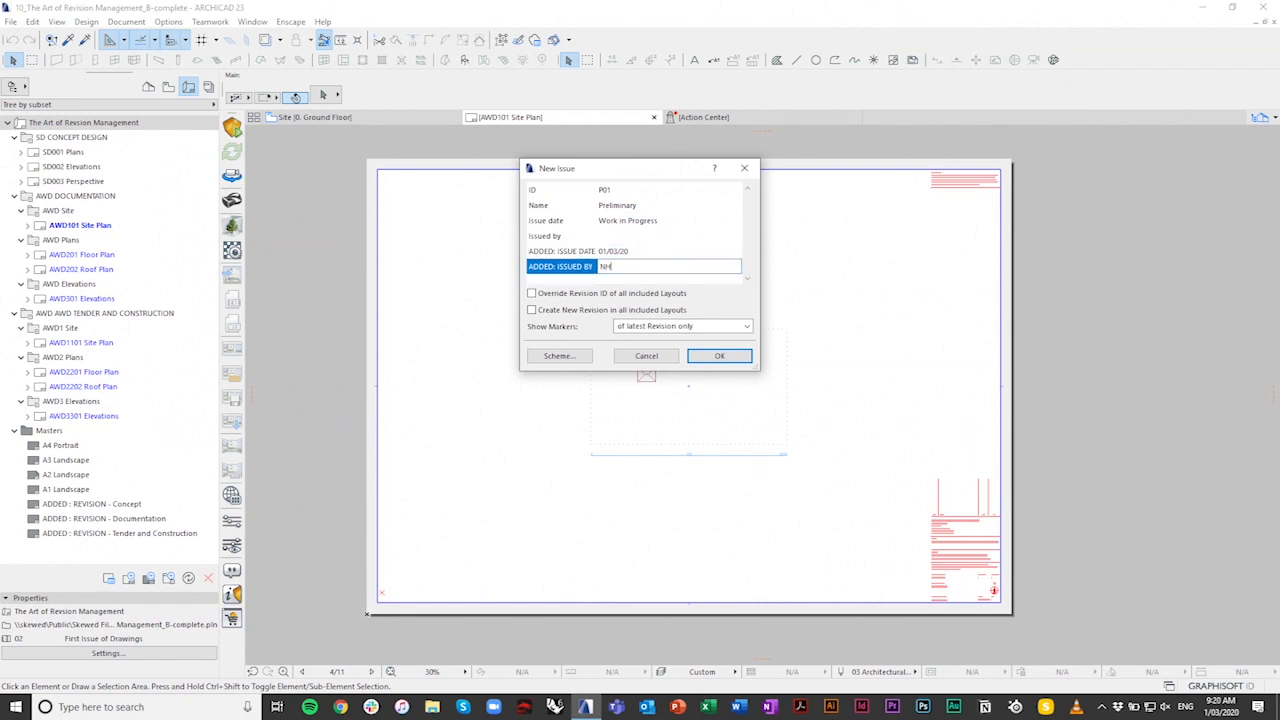
left_click(545, 295)
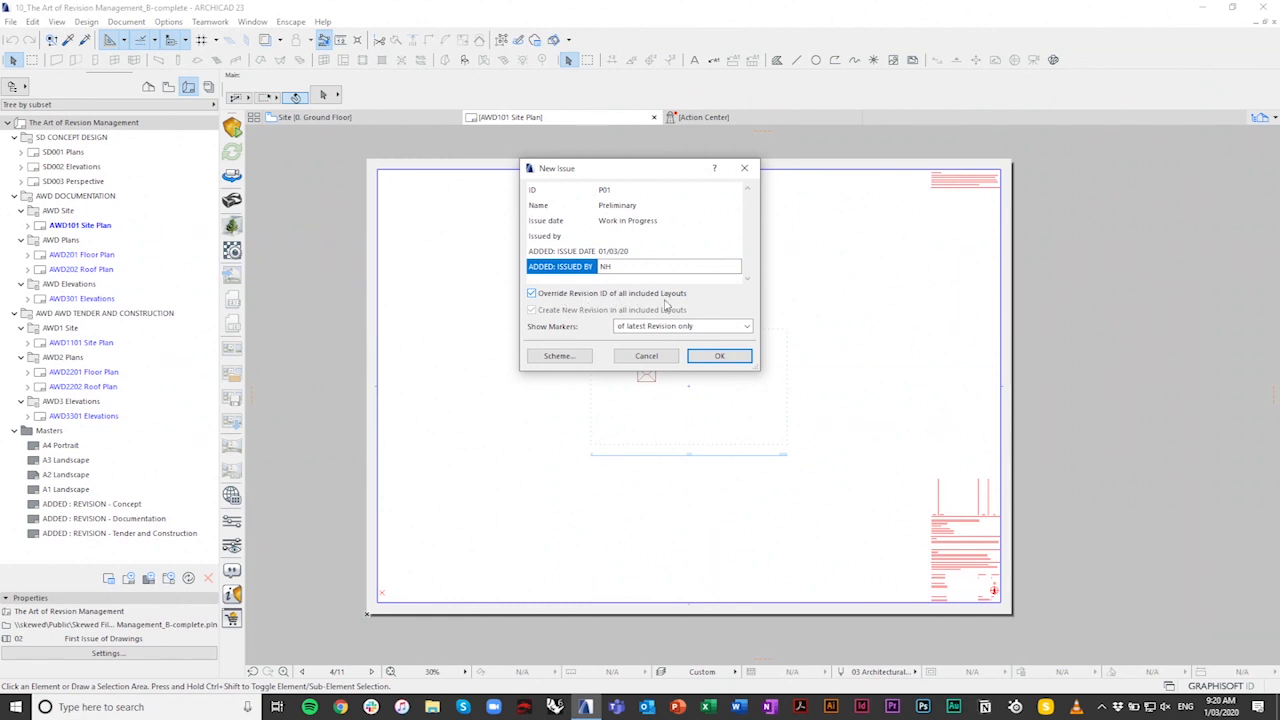
left_click(719, 356)
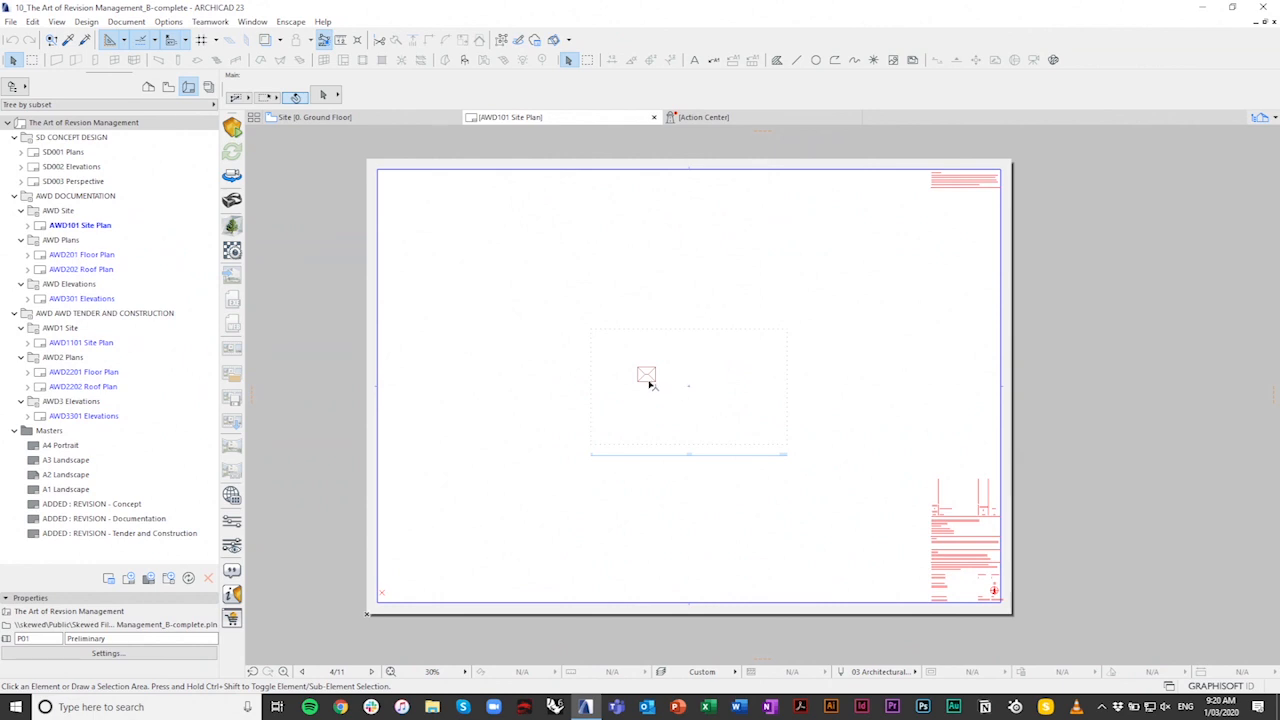
Step: List the layout book as a tree by current issue and remove the AWD TENDER AND CONSTRUCTION subset from the current issue
left_click(134, 105)
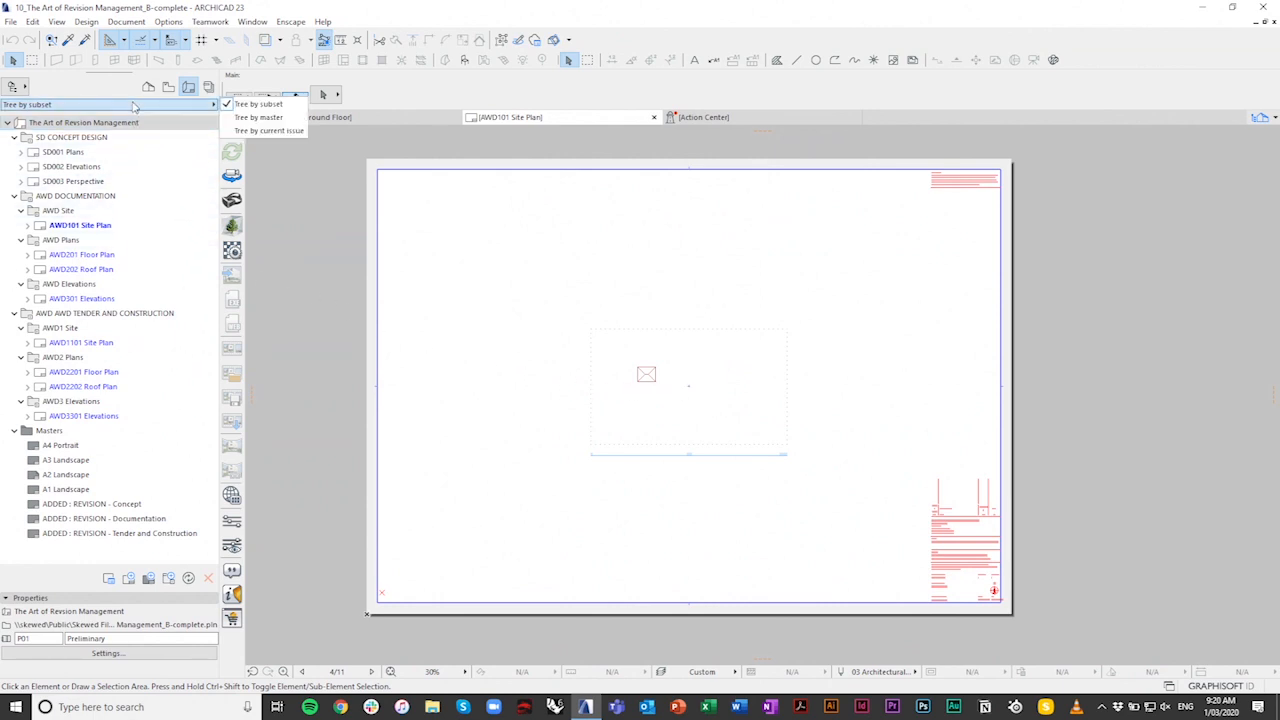
left_click(261, 131)
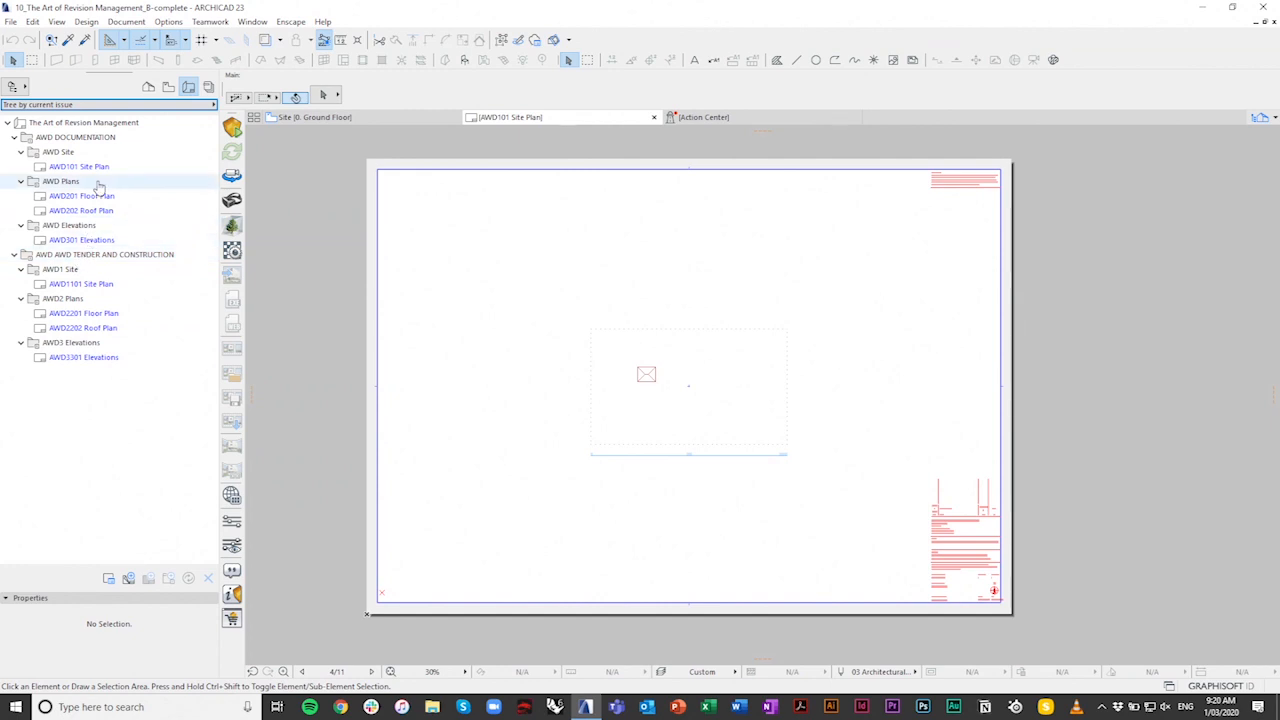
right_click(91, 257)
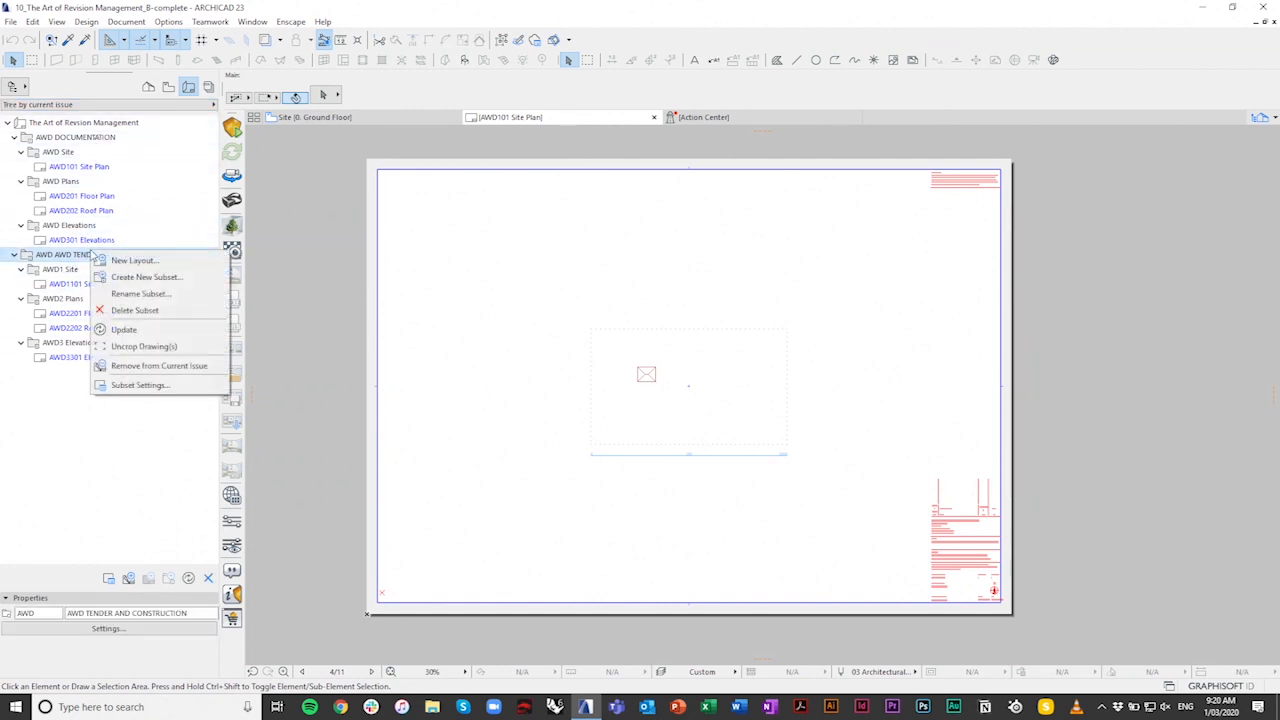
left_click(171, 368)
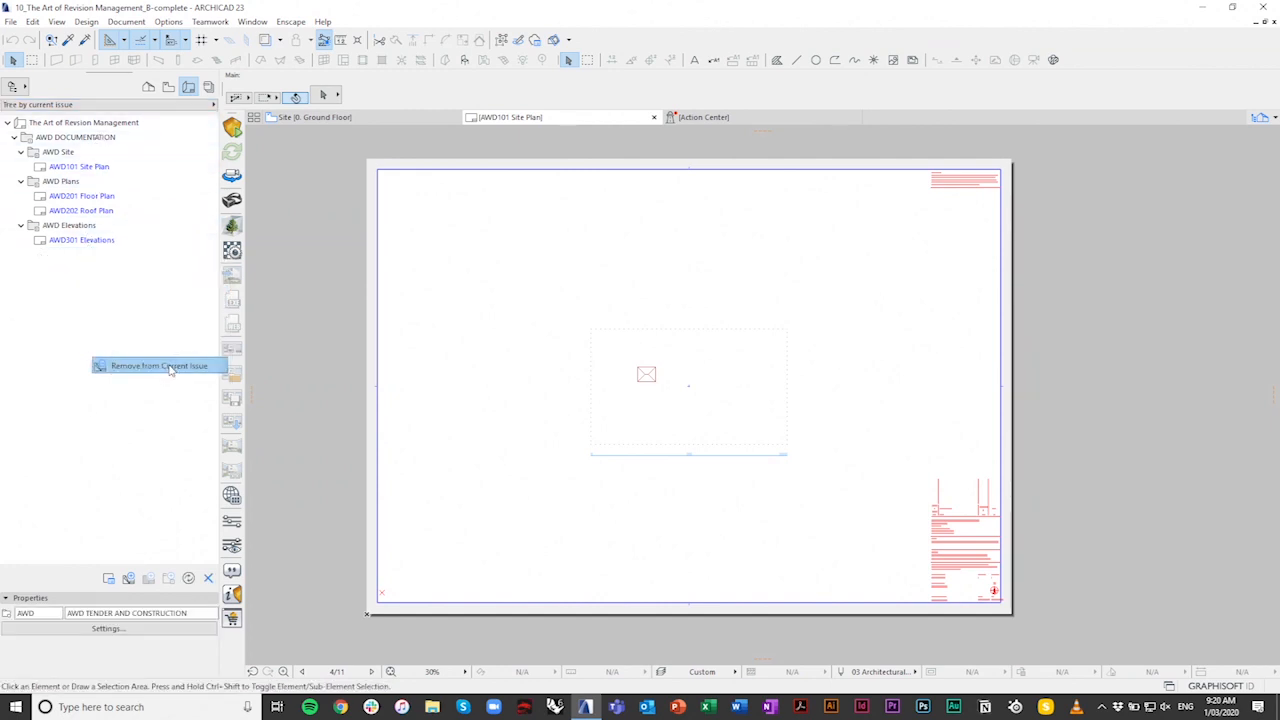
Step: Examine the P01 entry in the revision history table of the AWD101 Site Plan layout
left_click(62, 168)
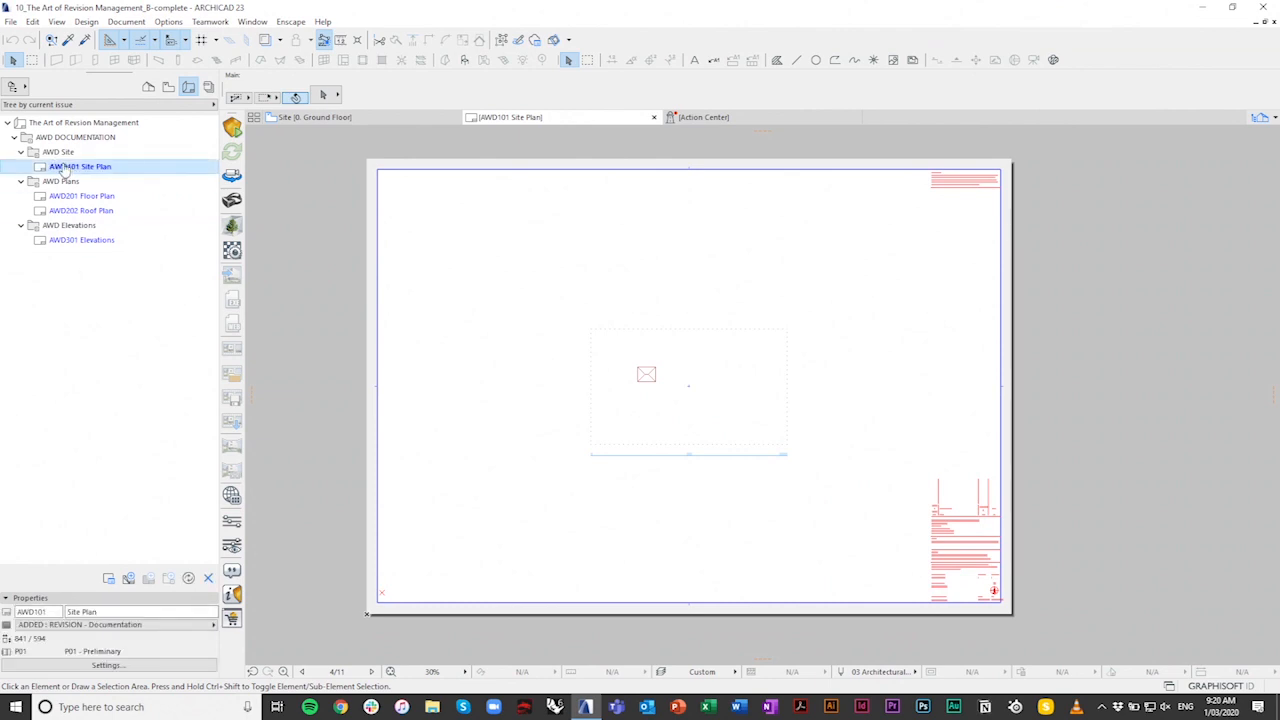
scroll(988, 520, "up", 5)
scroll(988, 530, "up", 4)
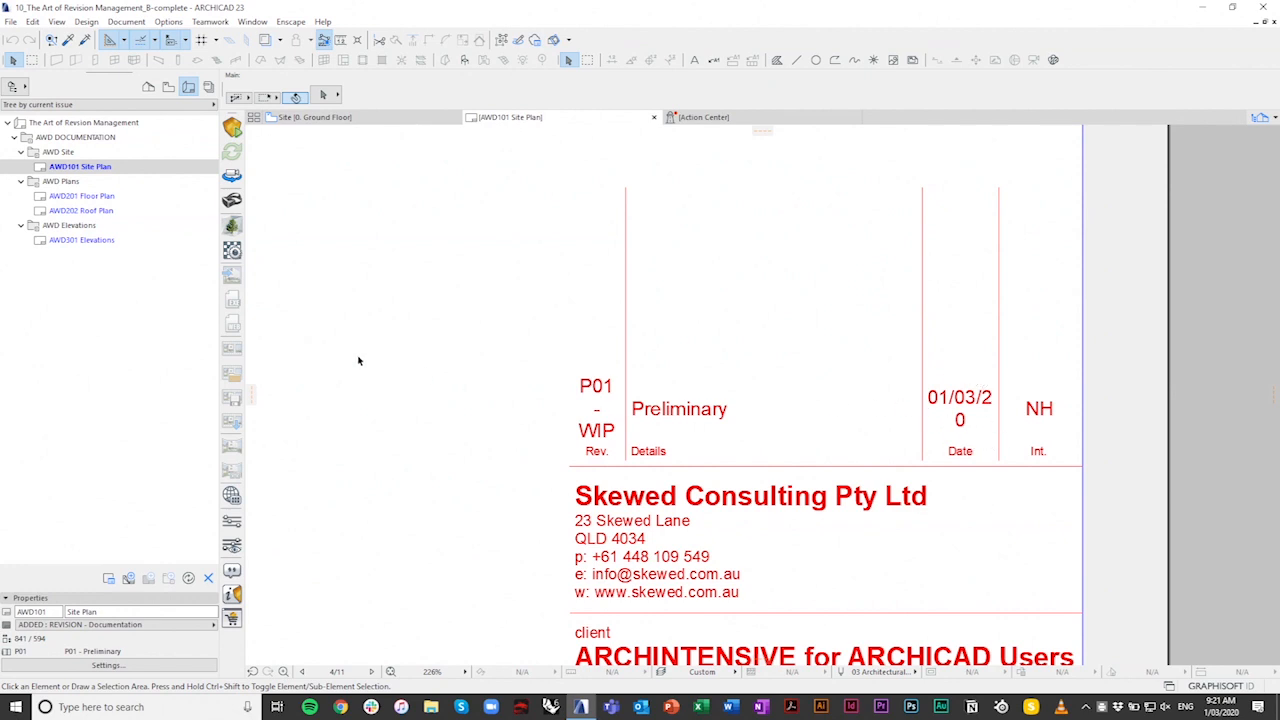
Step: Switch the layout book back to the tree by subset and open the ADDED : REVISION - Documentation master layout
left_click(163, 105)
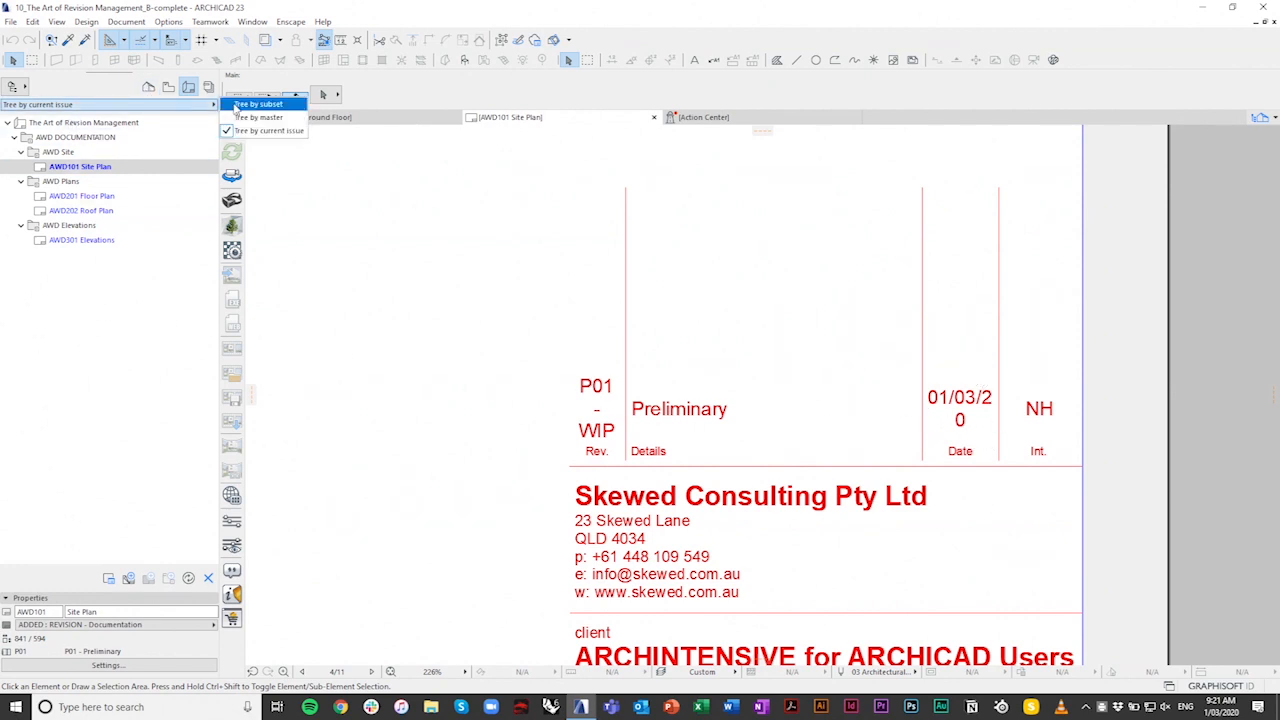
left_click(245, 104)
double_click(104, 518)
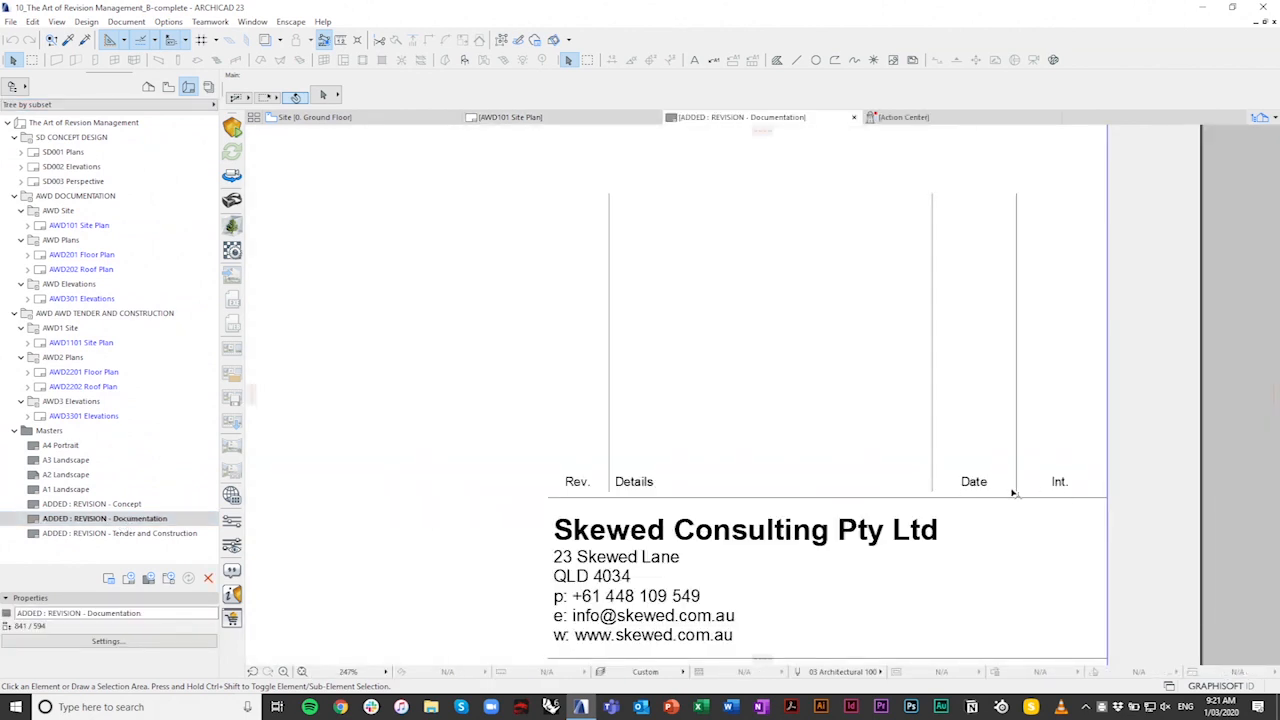
Step: Widen the Date column of the master's revision history table, keeping the table within the title block width, and close the master layout
left_click(1014, 492)
left_click(1016, 490)
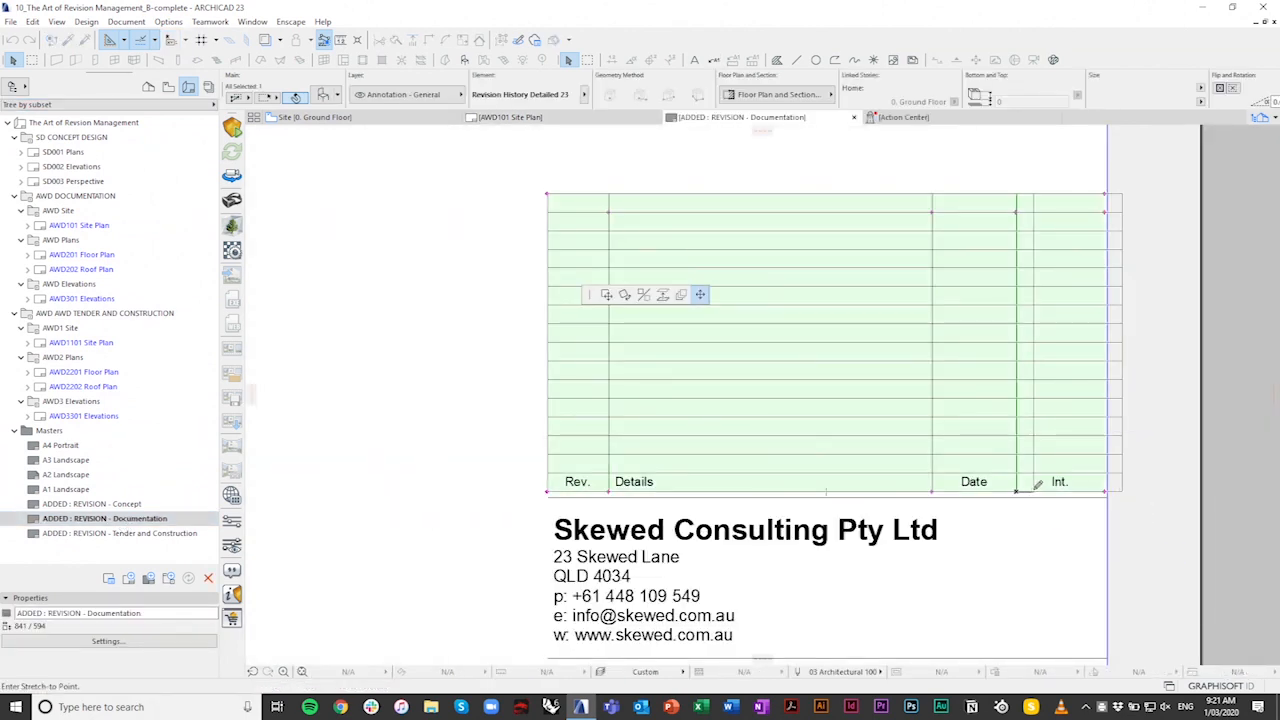
left_click(1106, 493)
left_click(1122, 493)
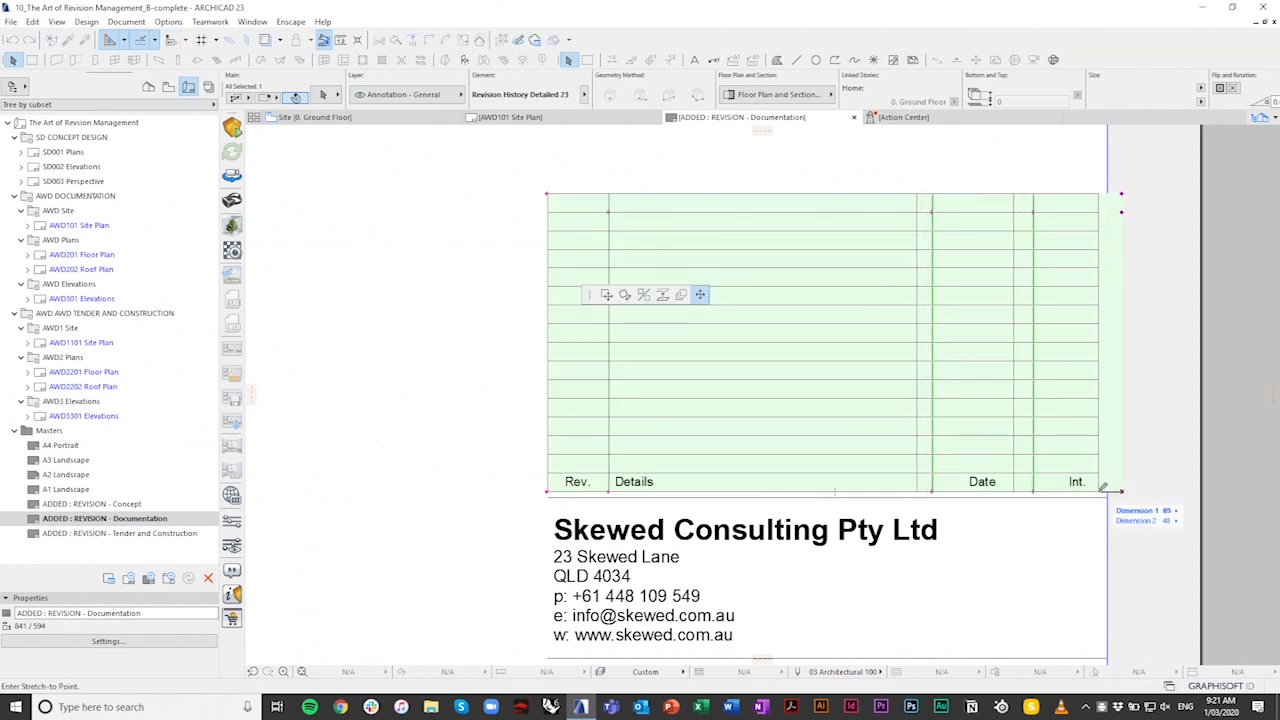
left_click(1098, 492)
left_click(1014, 492)
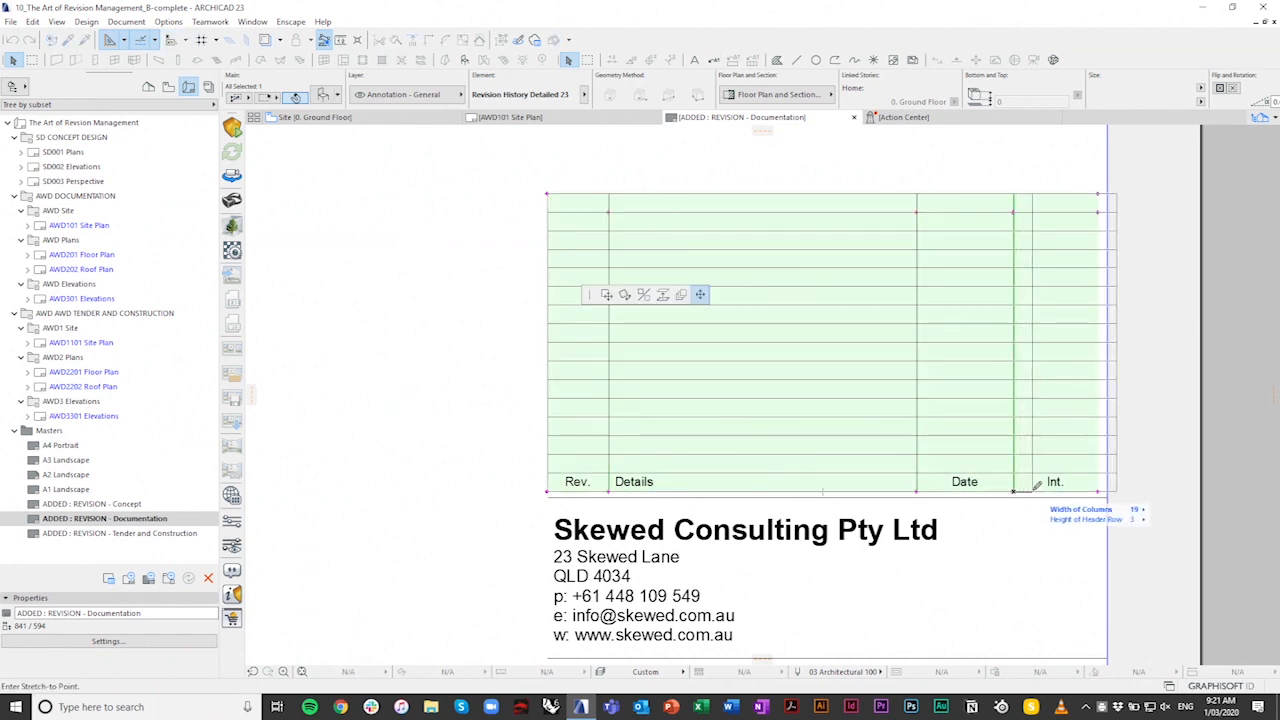
left_click(1118, 493)
left_click(1118, 492)
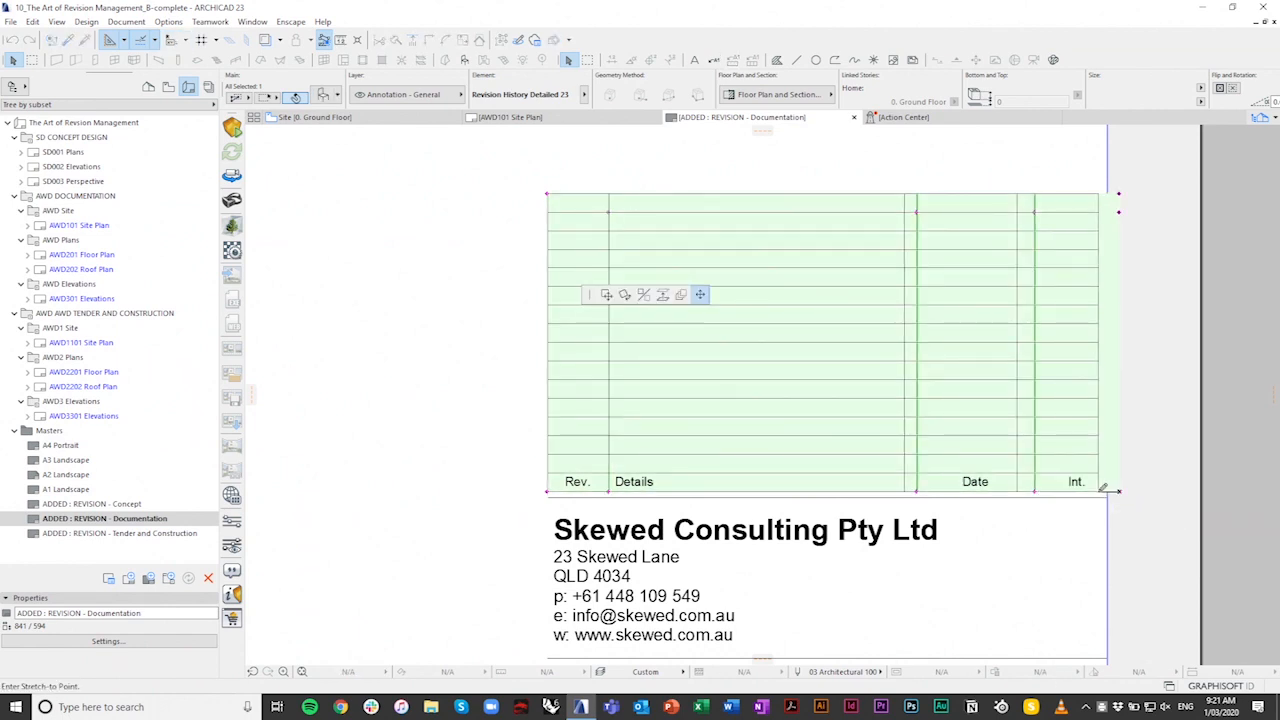
left_click(1098, 492)
left_click(470, 229)
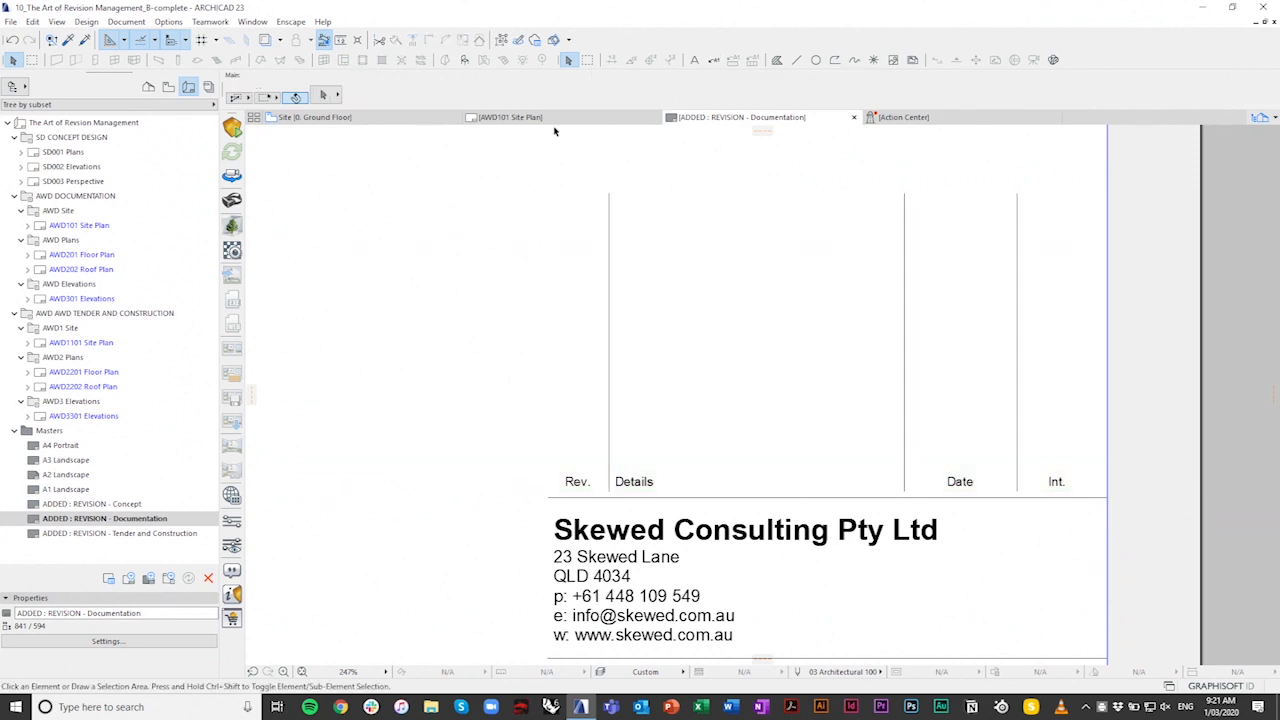
left_click(854, 117)
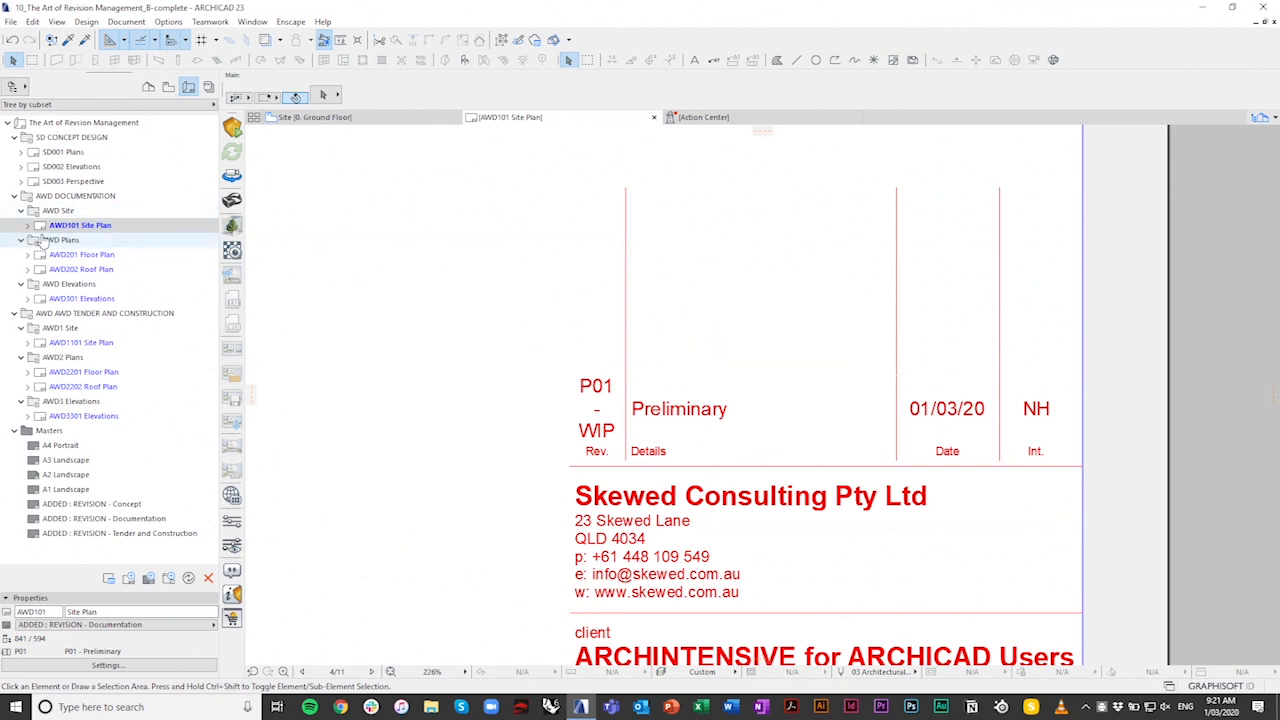
Step: List the layout book as a tree by current issue and close the current P01 issue, continuing despite the outdated drawings
left_click(14, 313)
left_click(190, 106)
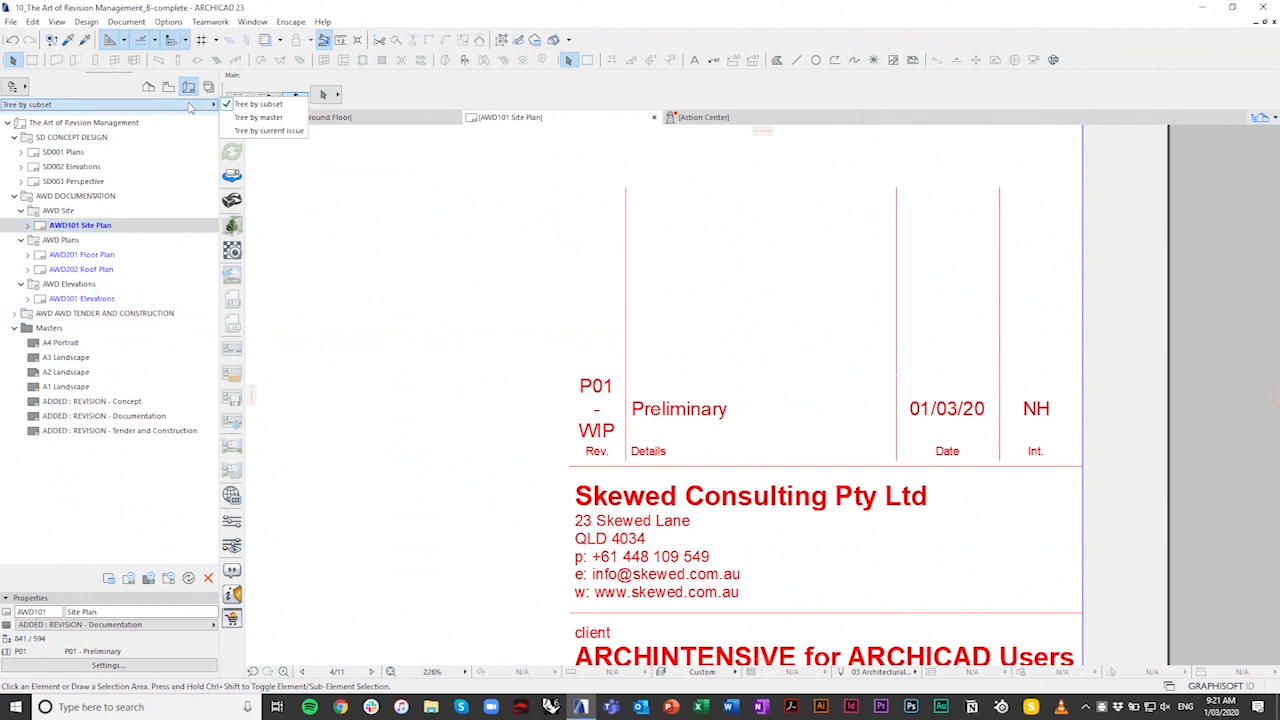
left_click(268, 131)
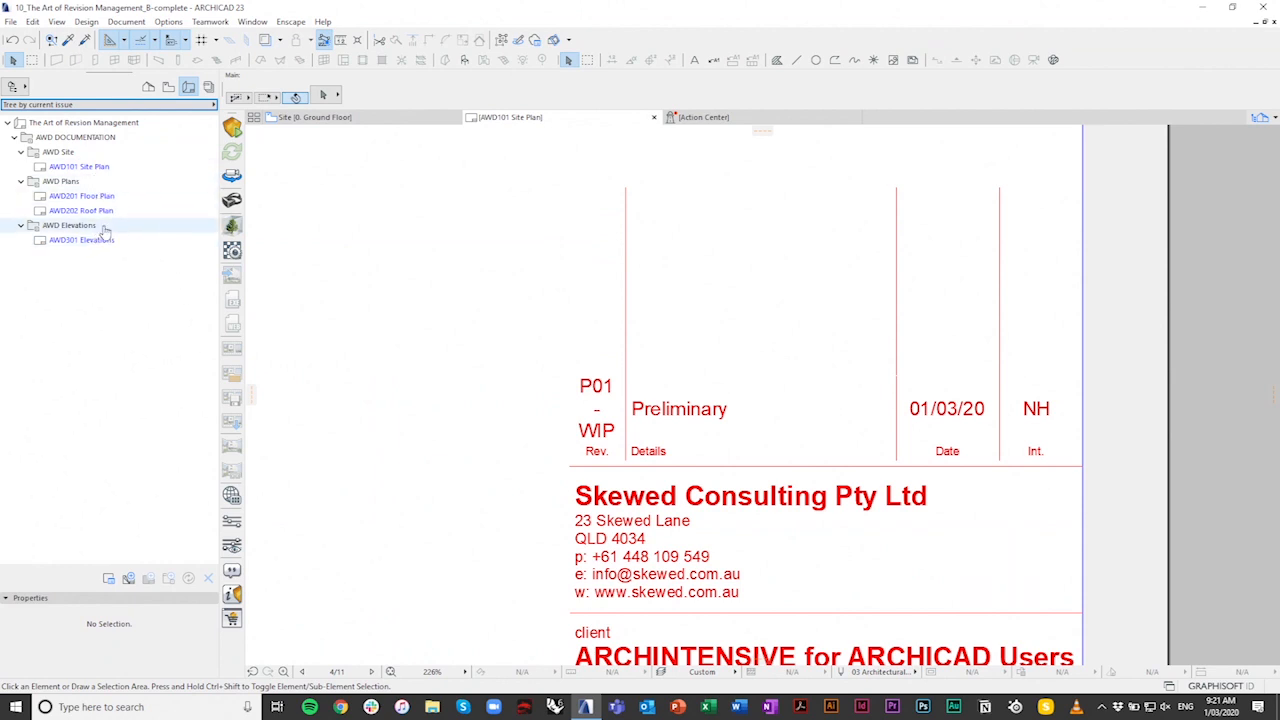
right_click(121, 124)
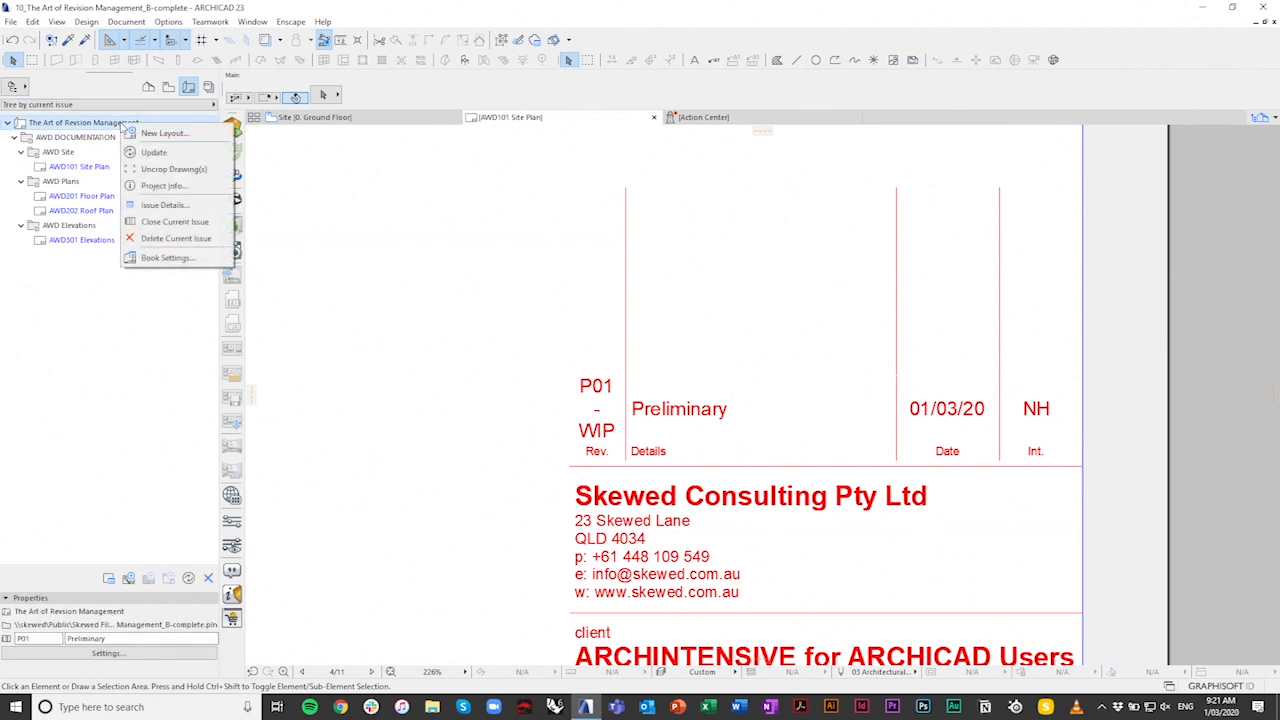
left_click(187, 226)
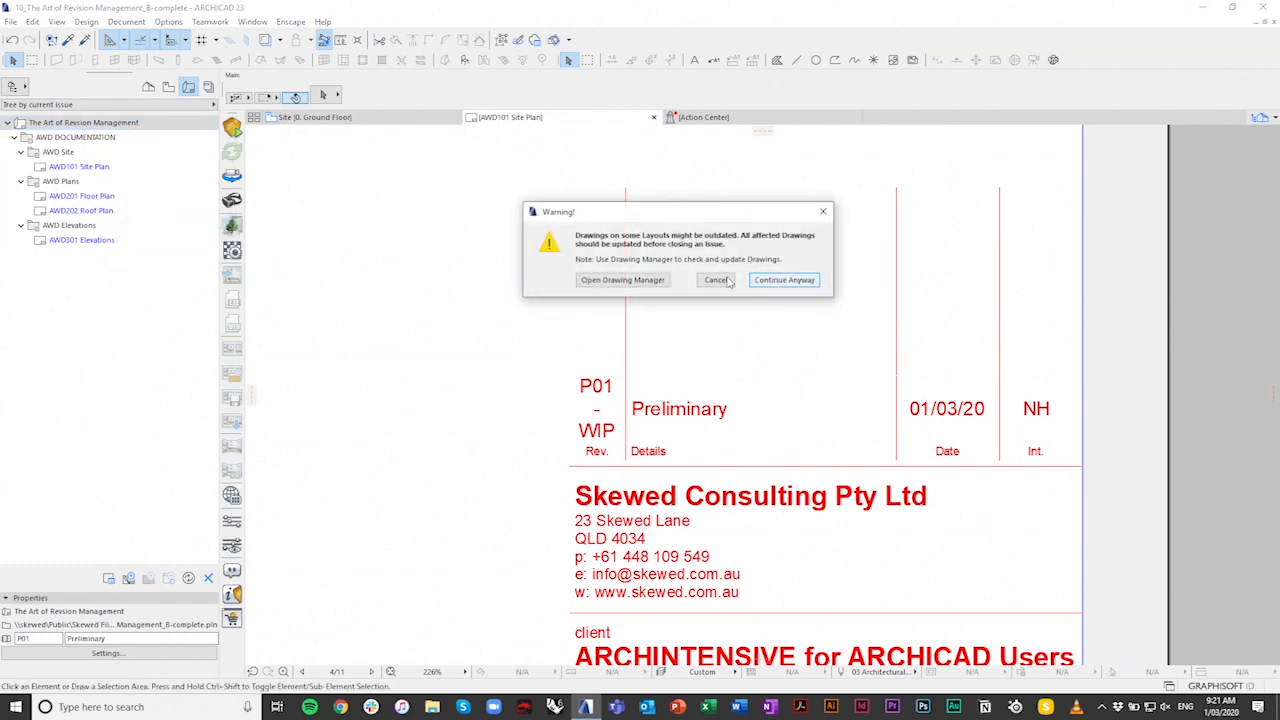
left_click(768, 280)
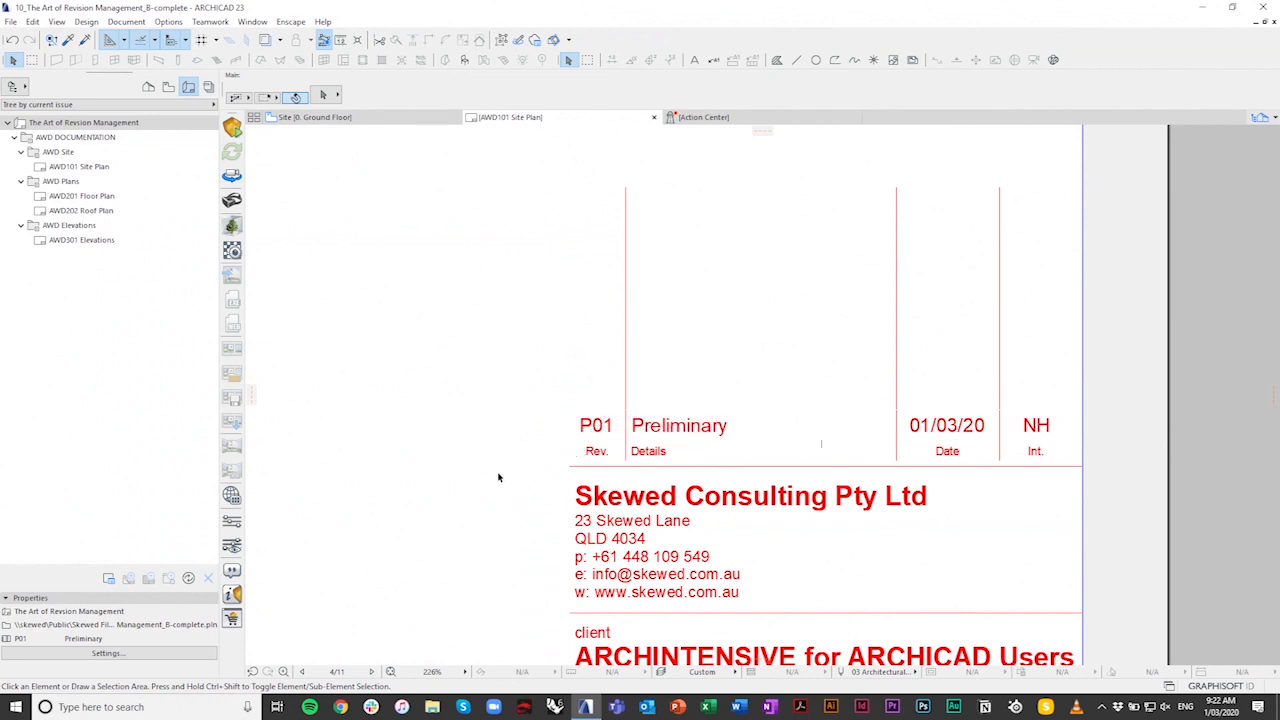
scroll(486, 477, "down", 8)
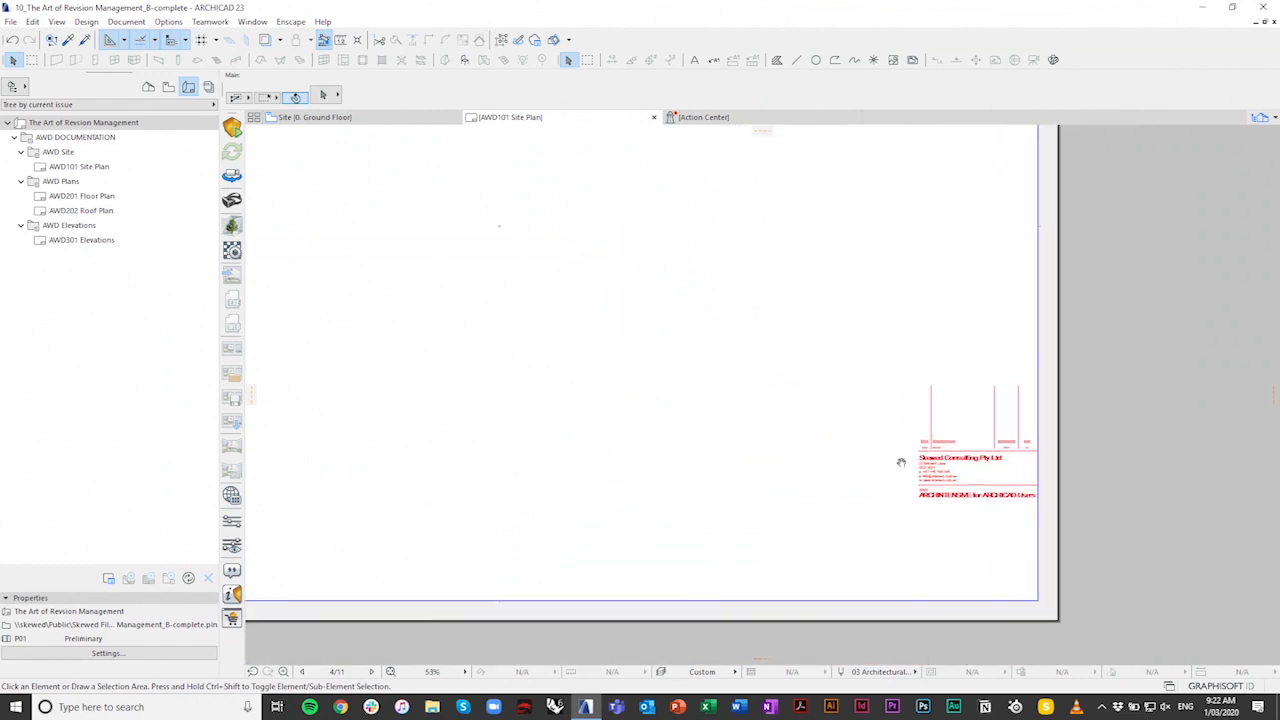
scroll(911, 580, "down", 2)
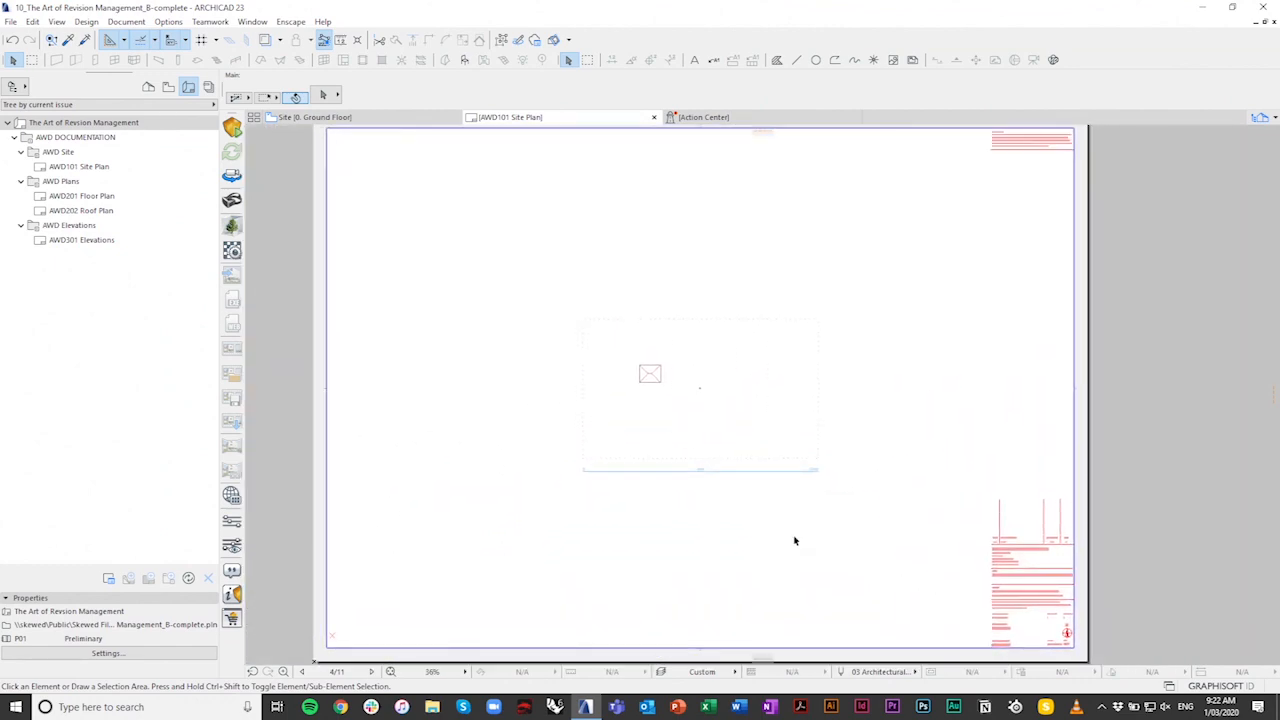
Step: Switch the layout book back to the tree by subset, collapse the concept design and master layouts, and open the AWD201 Floor Plan layout
left_click(80, 106)
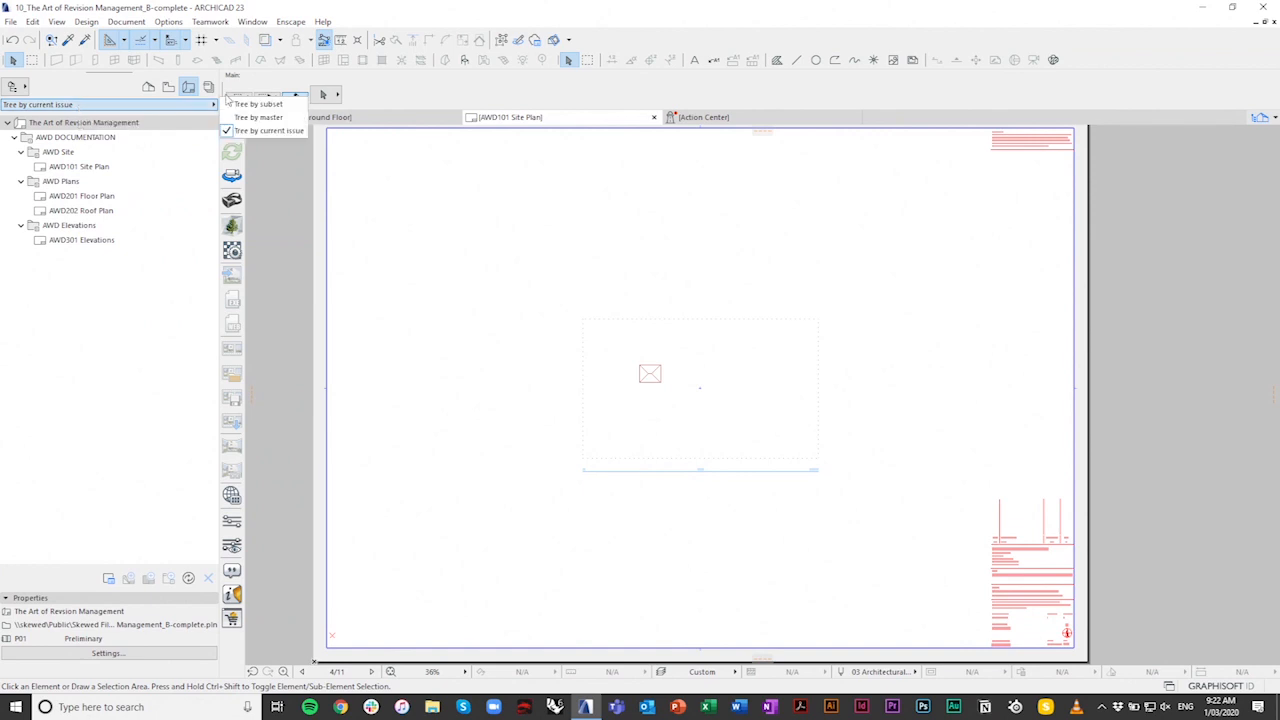
left_click(258, 104)
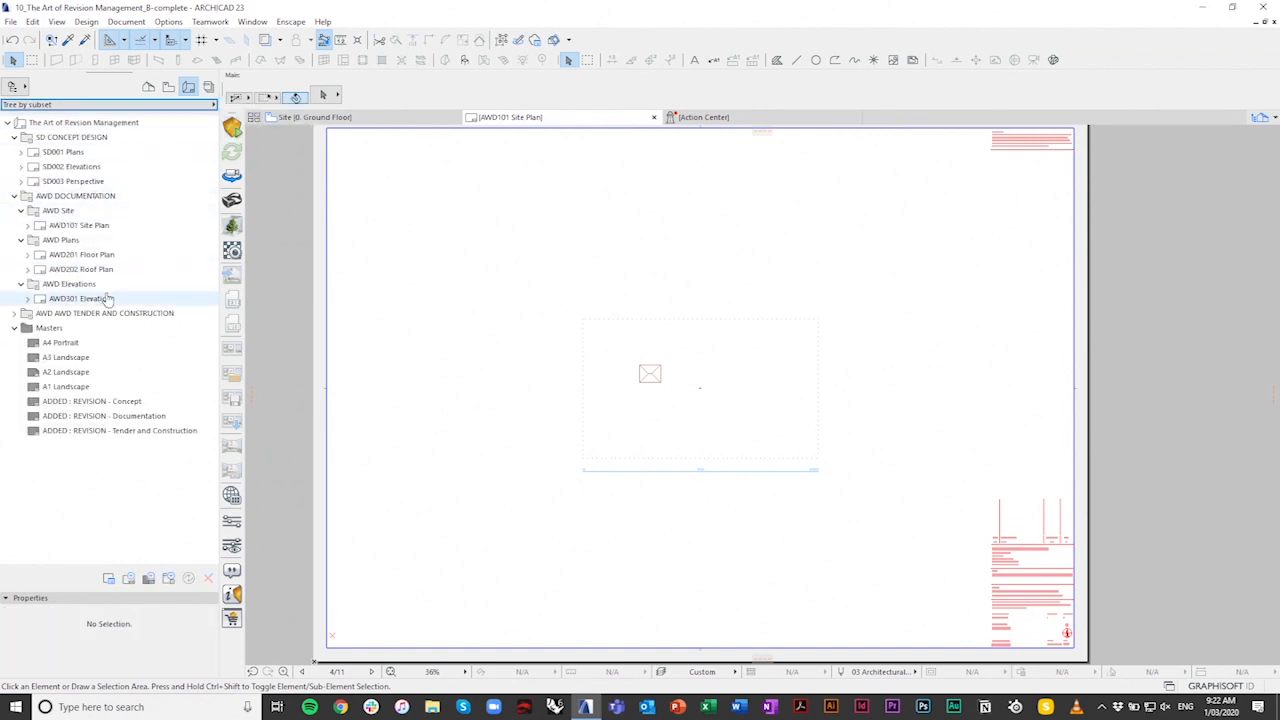
left_click(14, 137)
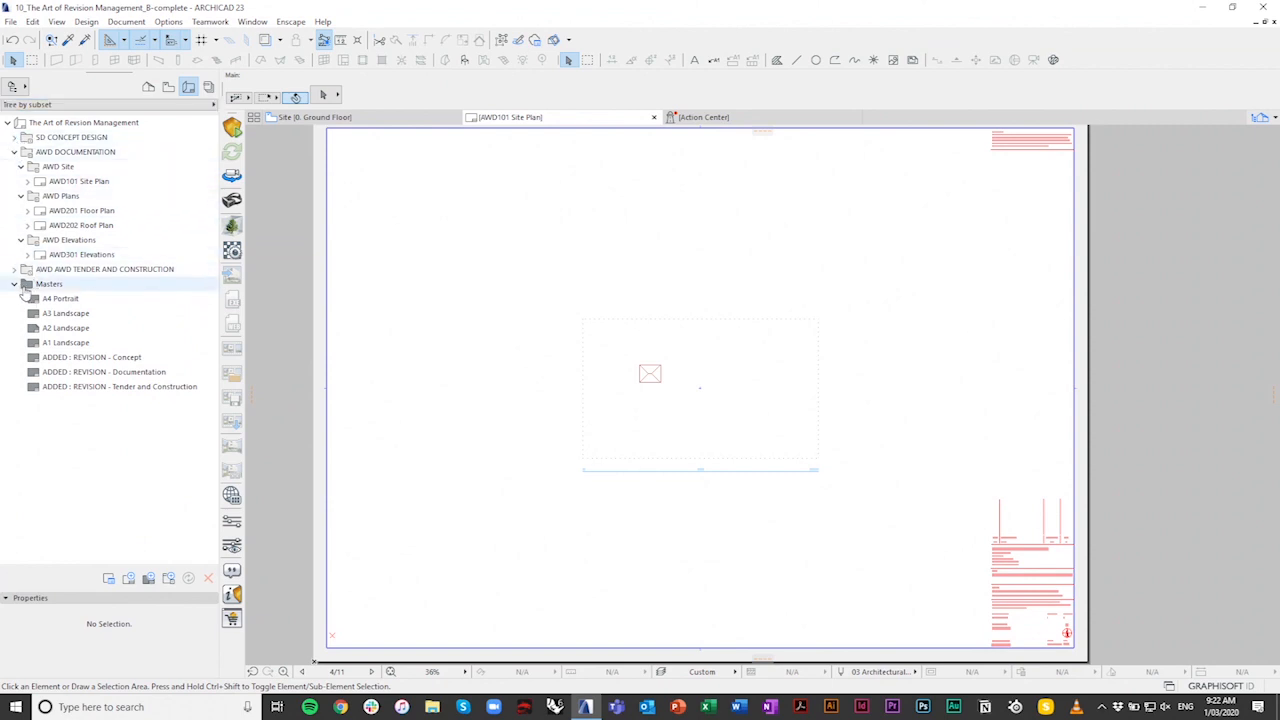
left_click(14, 284)
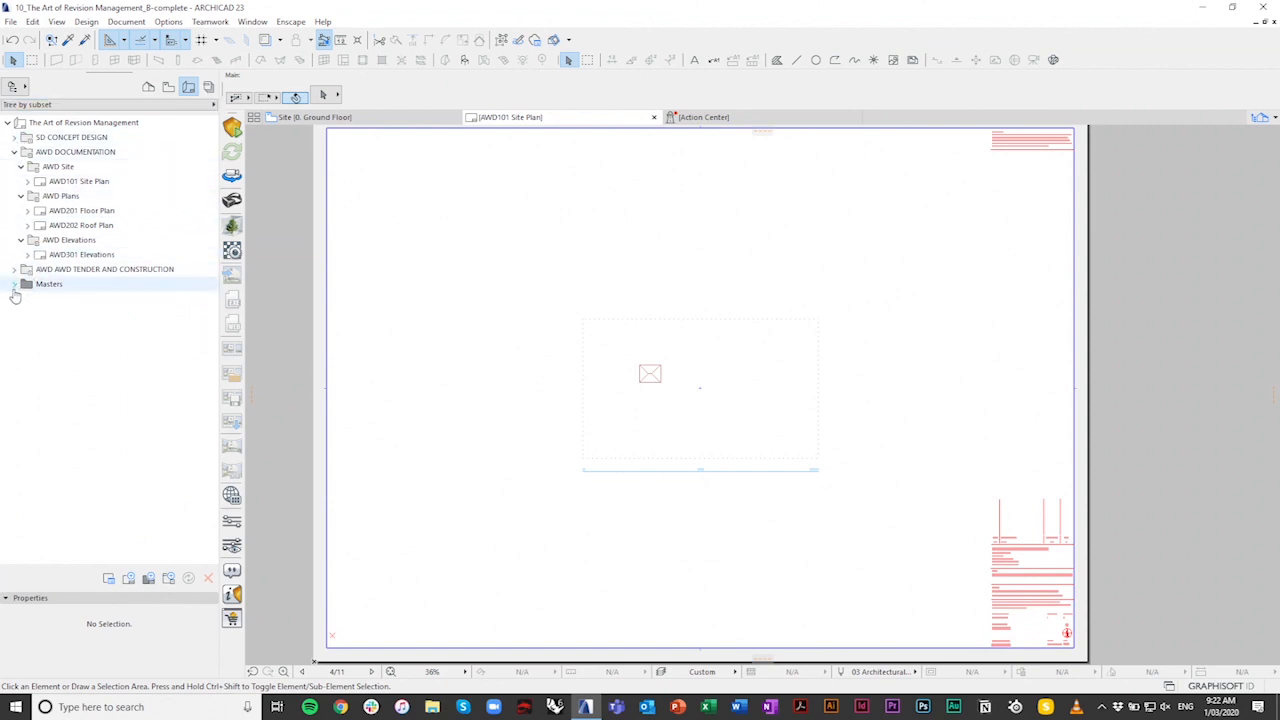
double_click(91, 215)
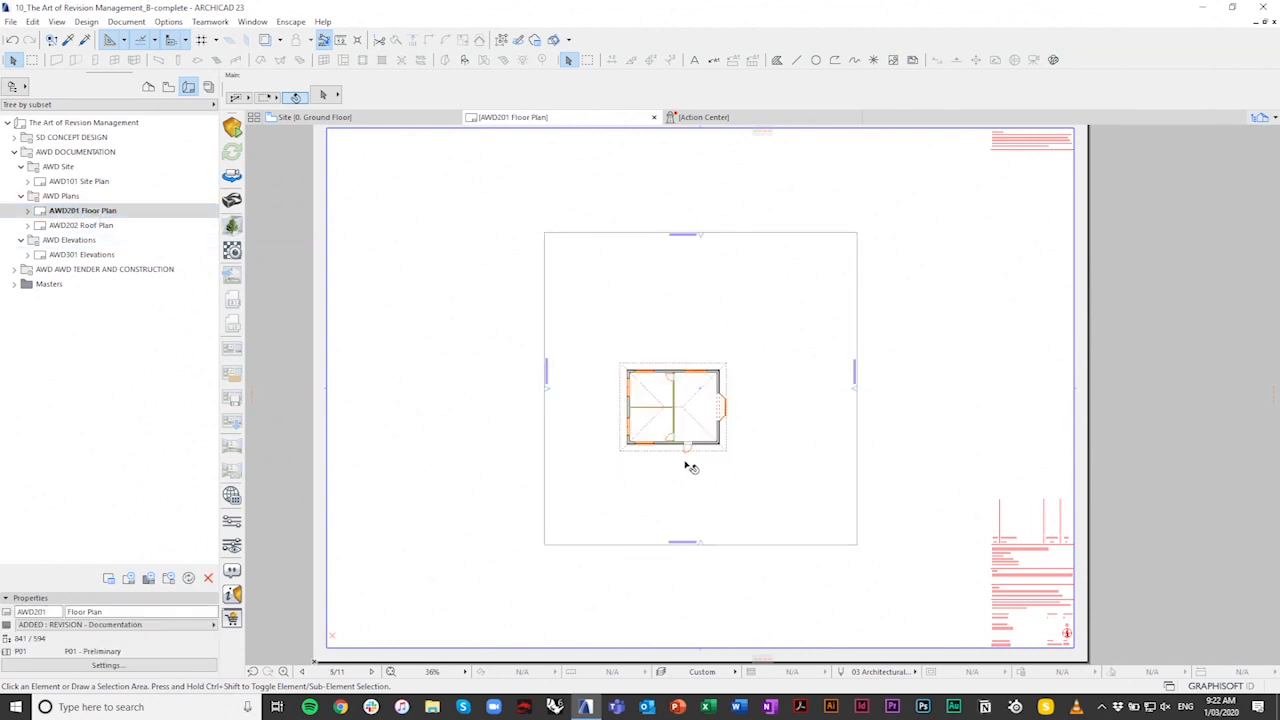
scroll(663, 420, "up", 3)
scroll(663, 420, "up", 3)
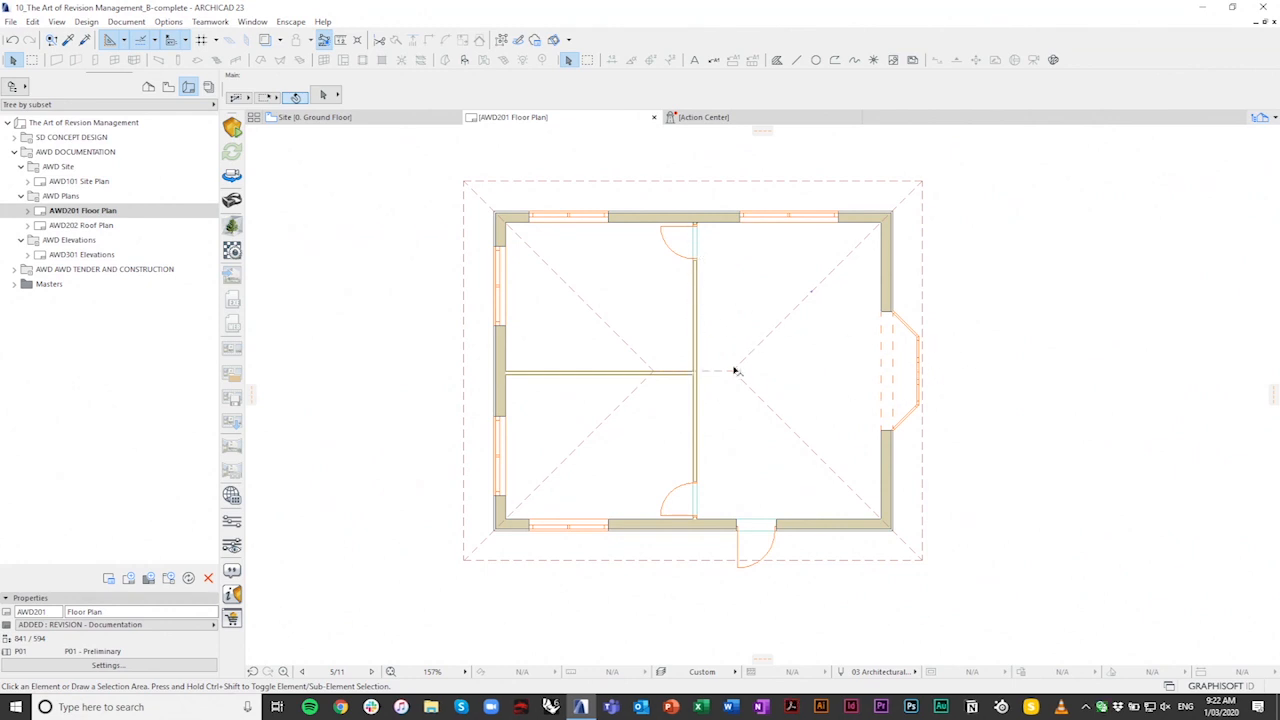
scroll(717, 400, "down", 2)
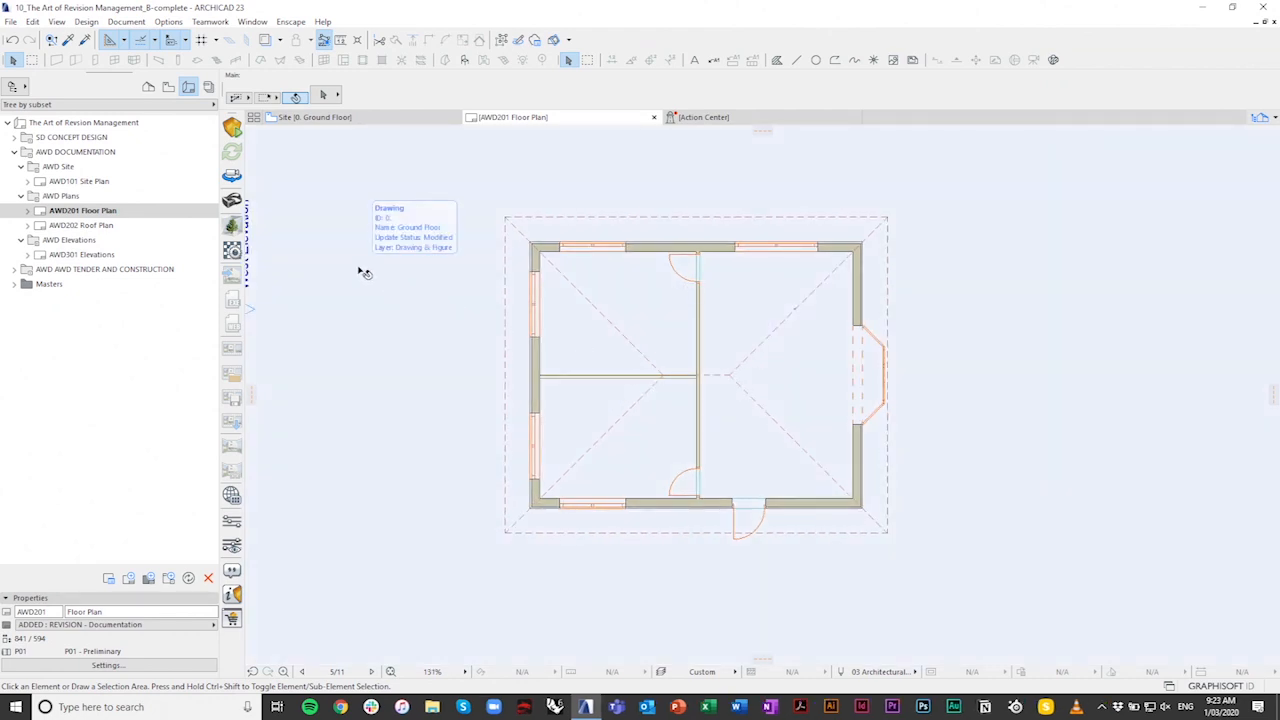
scroll(400, 362, "down", 6)
scroll(421, 362, "down", 2)
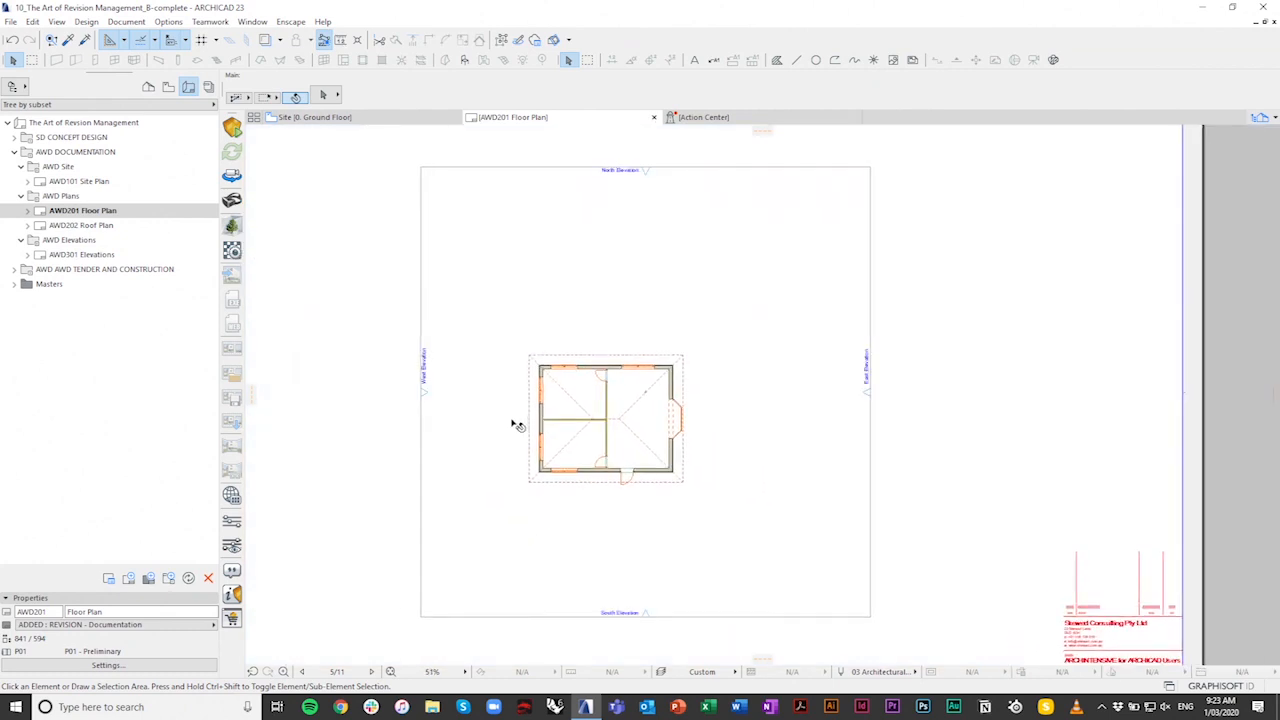
Step: Show the Change Manager palette and move it clear of the floor plan drawing
left_click(252, 22)
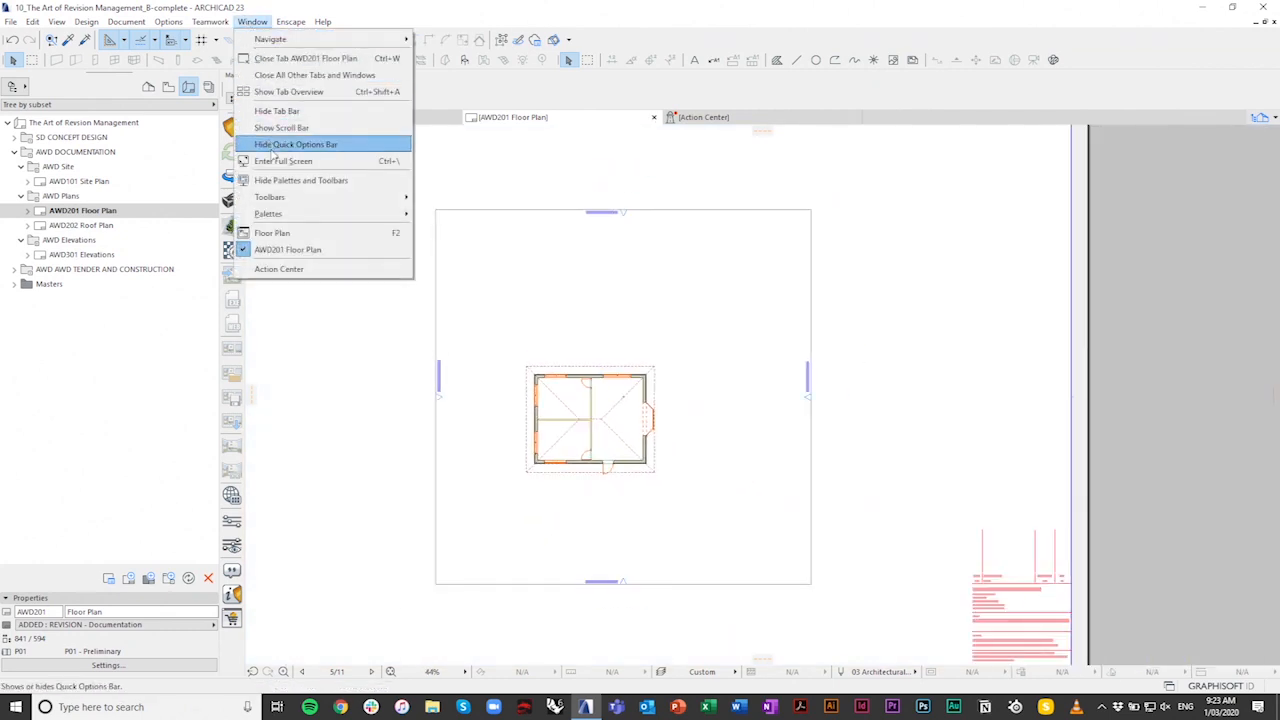
mouse_move(292, 215)
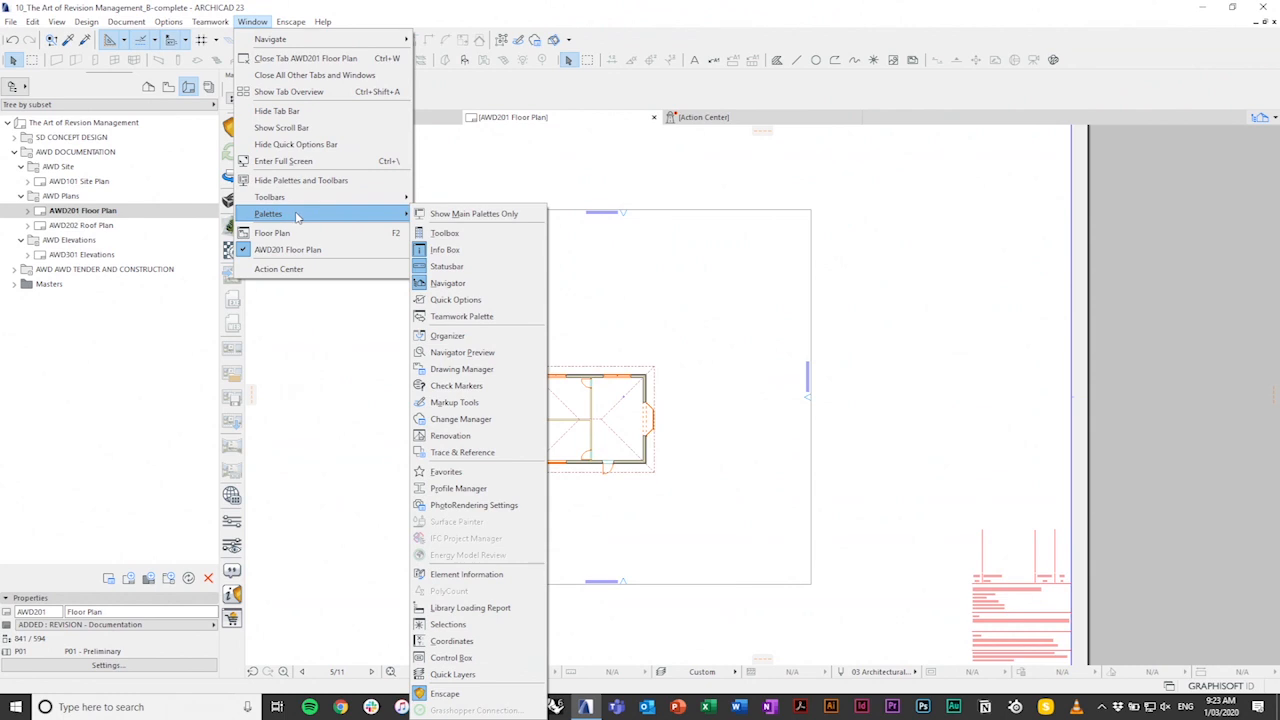
left_click(486, 420)
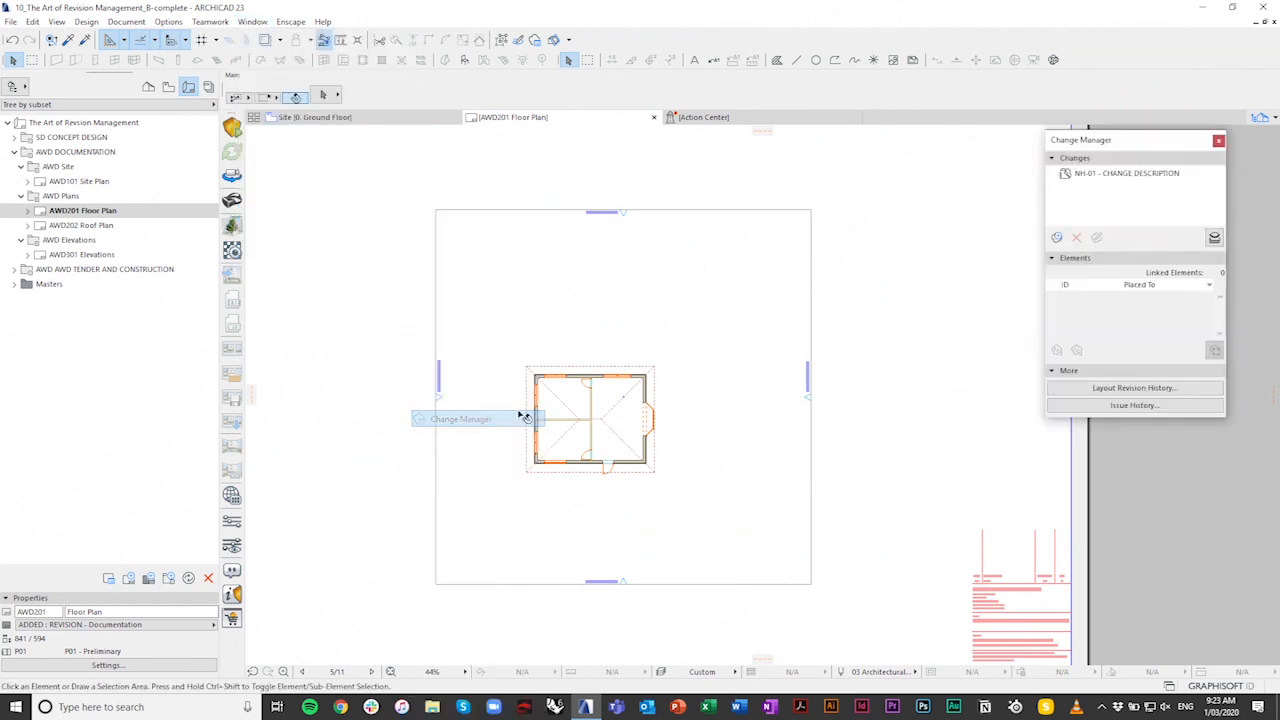
left_click_drag(1136, 148, 1168, 154)
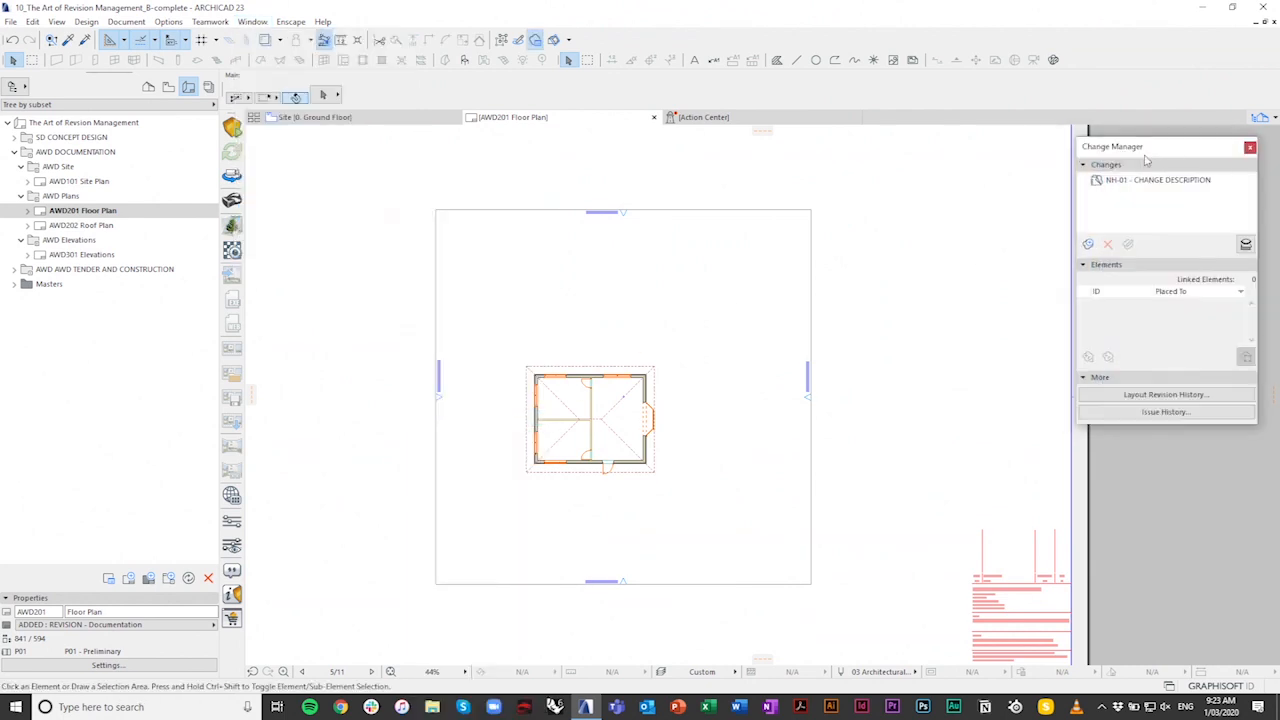
Step: Open the source view of the Ground Floor drawing placed on the AWD201 Floor Plan layout
left_click(700, 324)
right_click(700, 324)
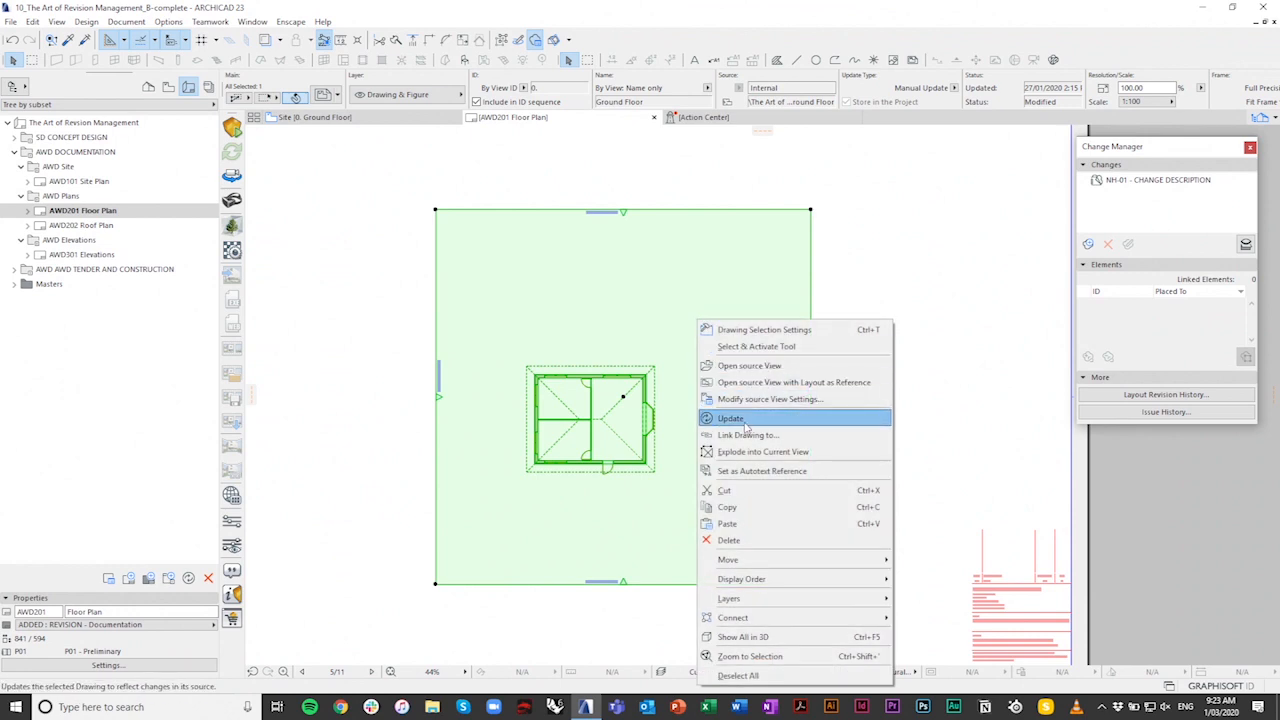
left_click(720, 366)
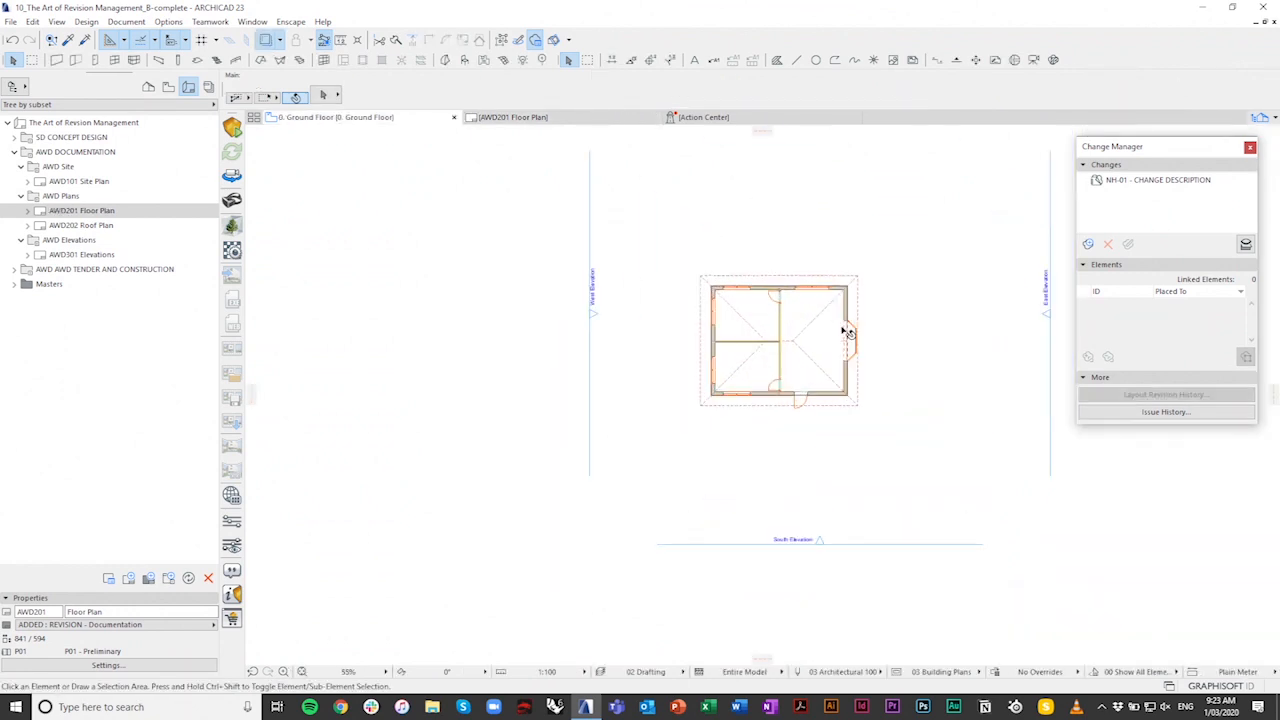
Step: Move both doors in the long internal wall closer to the dividing wall, and place a Door 23 in the dividing wall
left_click(660, 250)
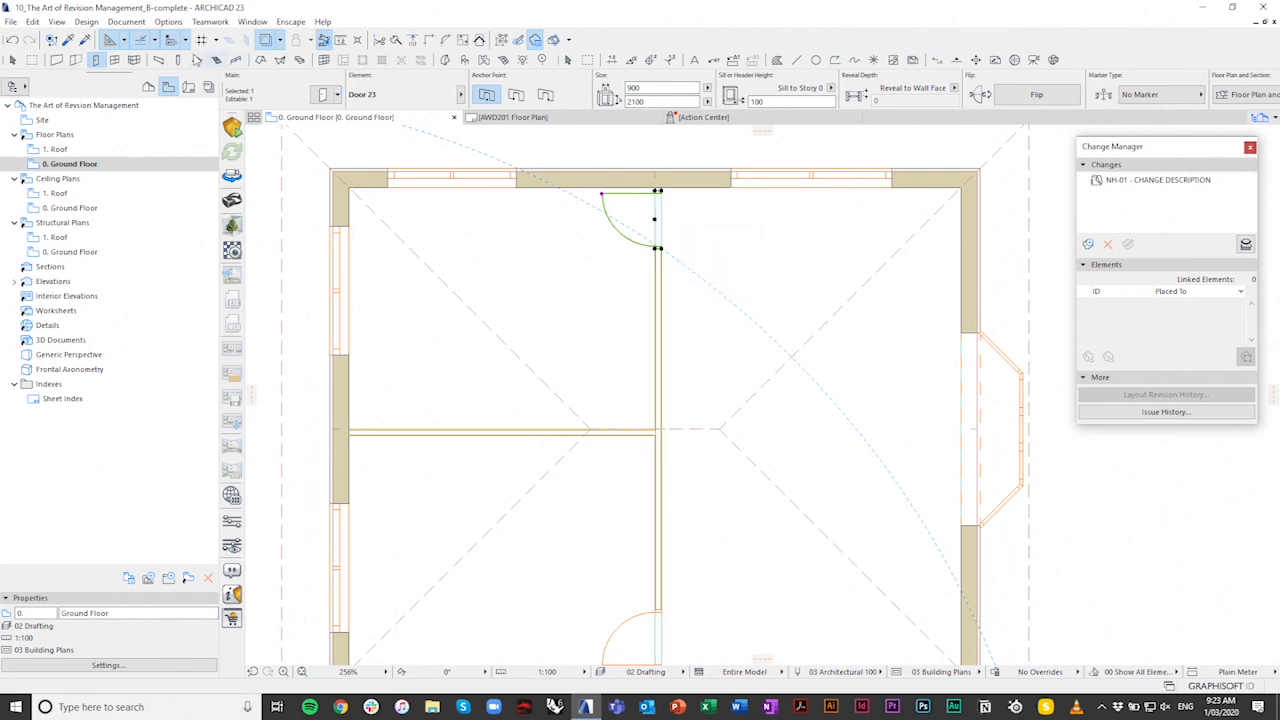
left_click(204, 60)
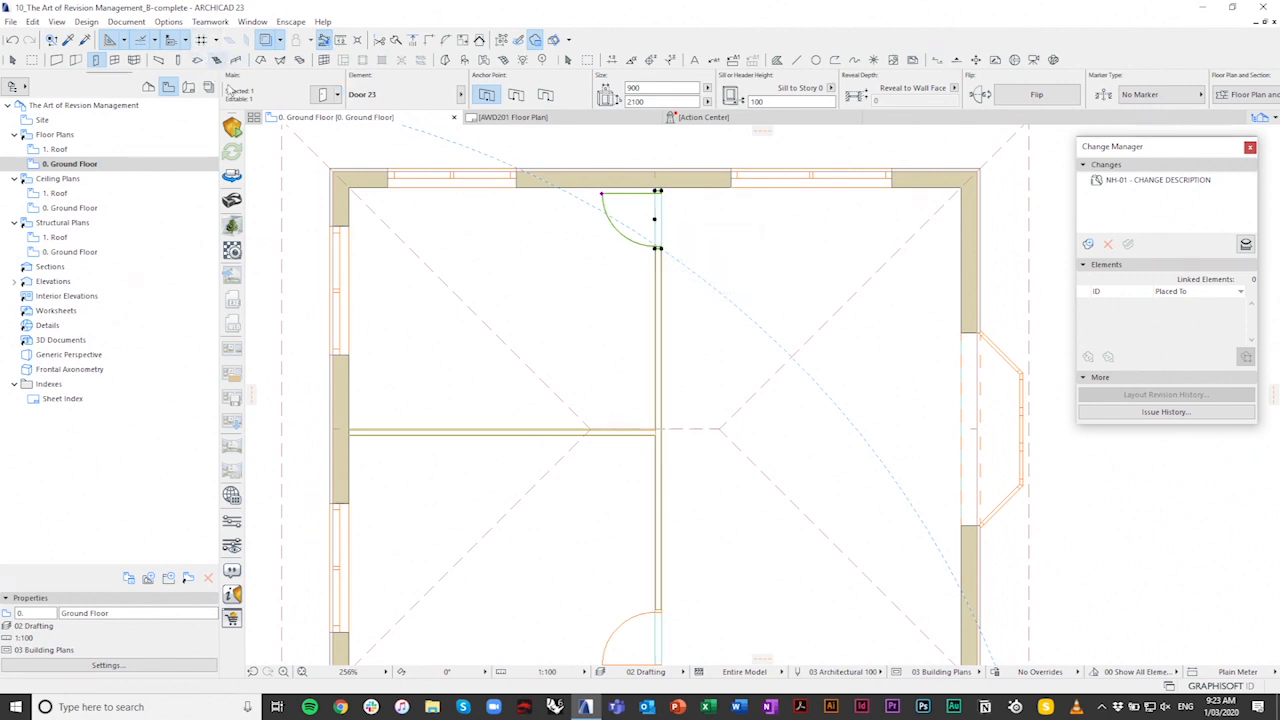
left_click(657, 249)
left_click(657, 306)
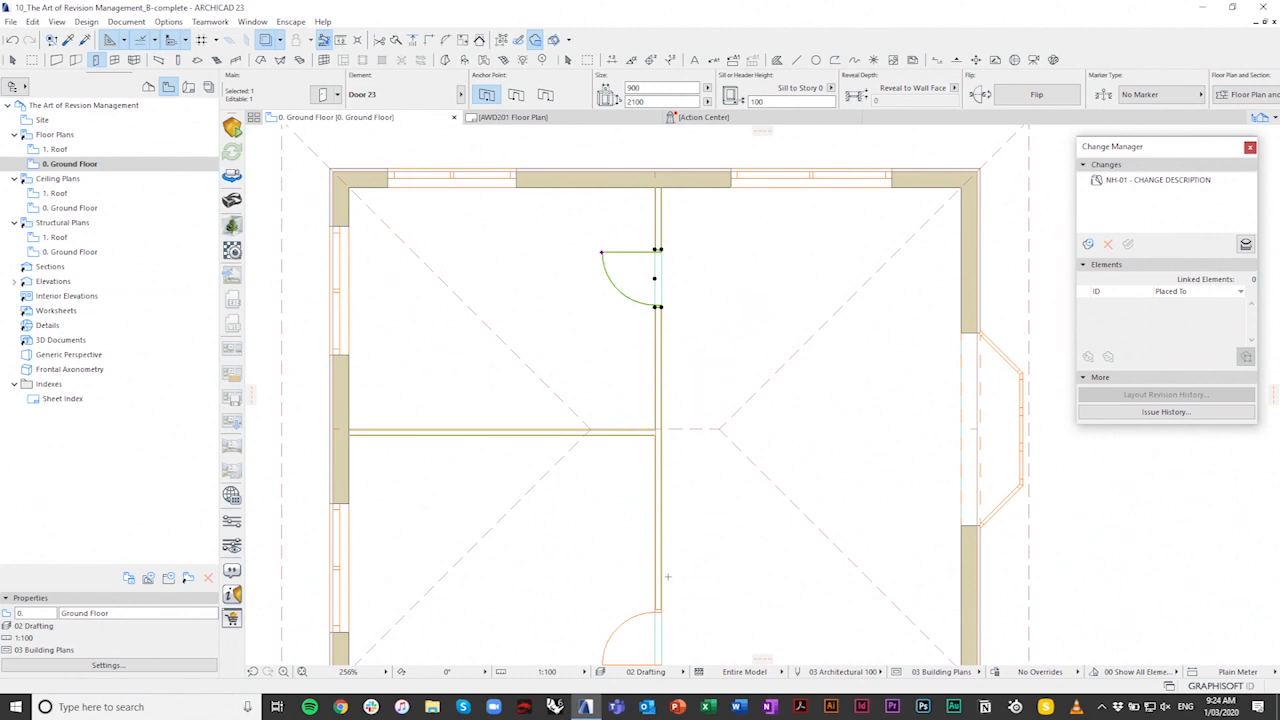
left_click(657, 535)
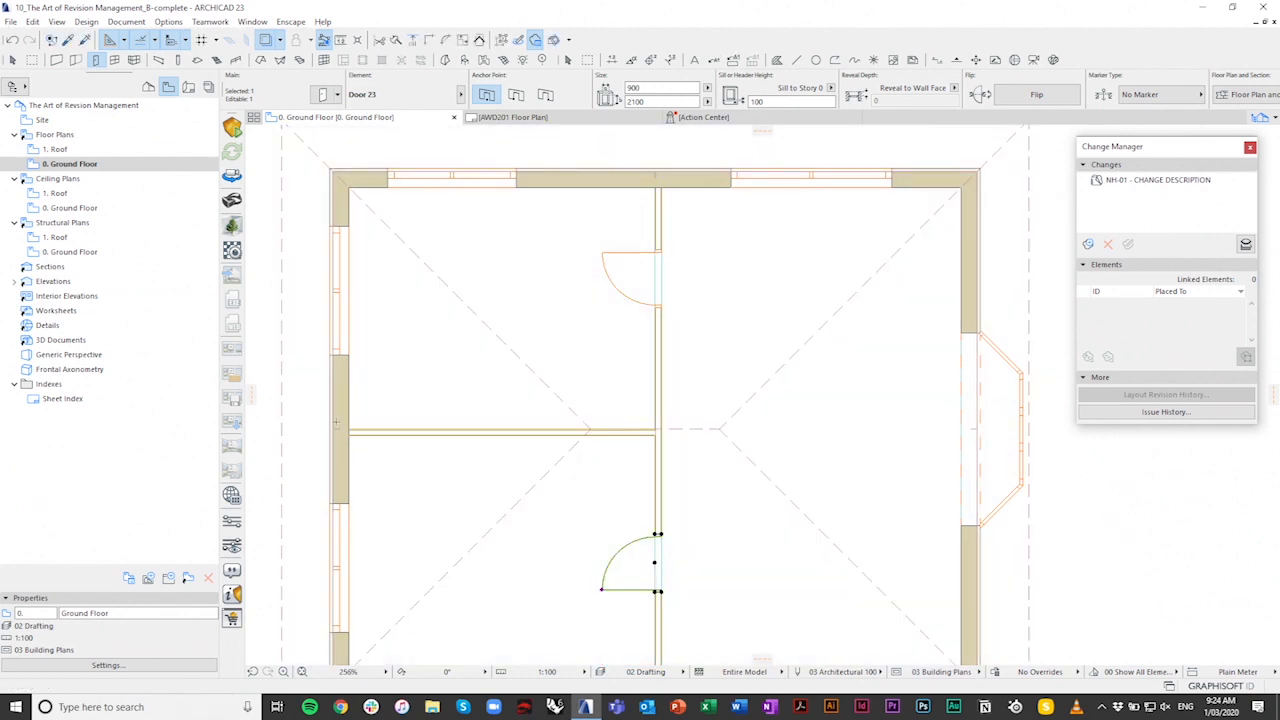
key("Escape")
left_click(429, 432)
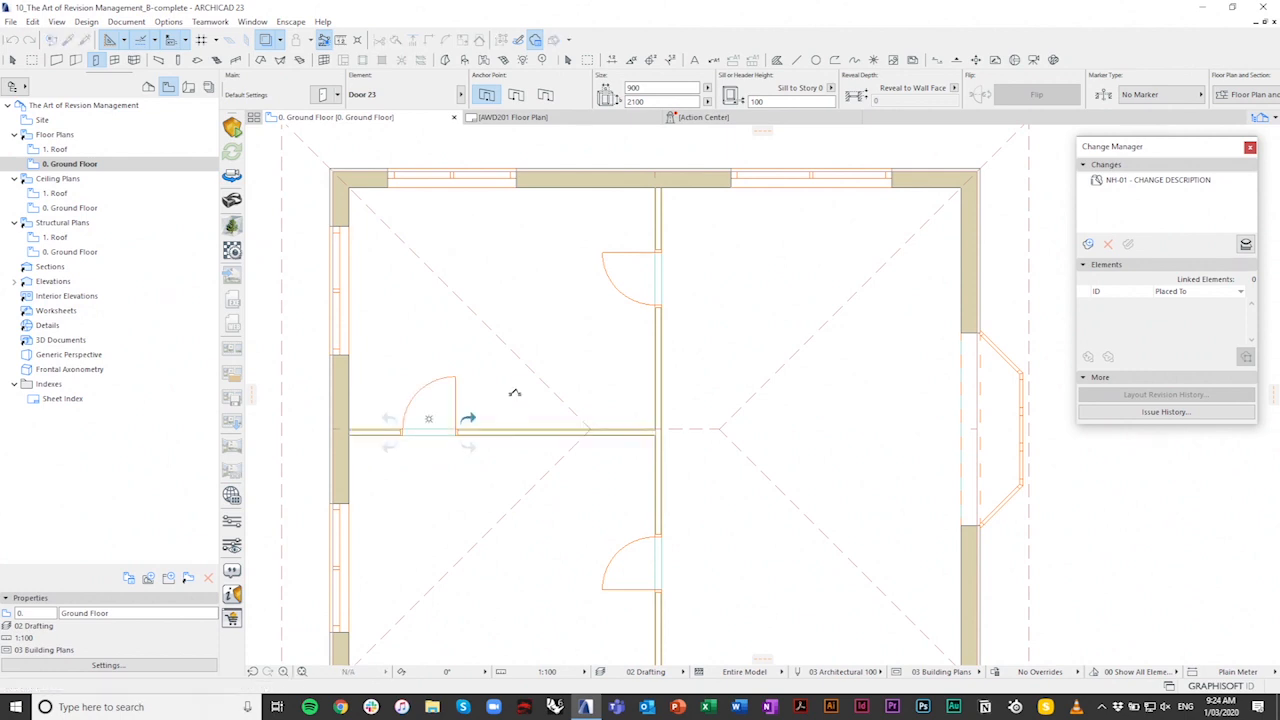
Step: Return to the AWD201 Floor Plan layout, update its Ground Floor drawing, and check the changed doors
scroll(452, 255, "down", 3)
left_click(555, 118)
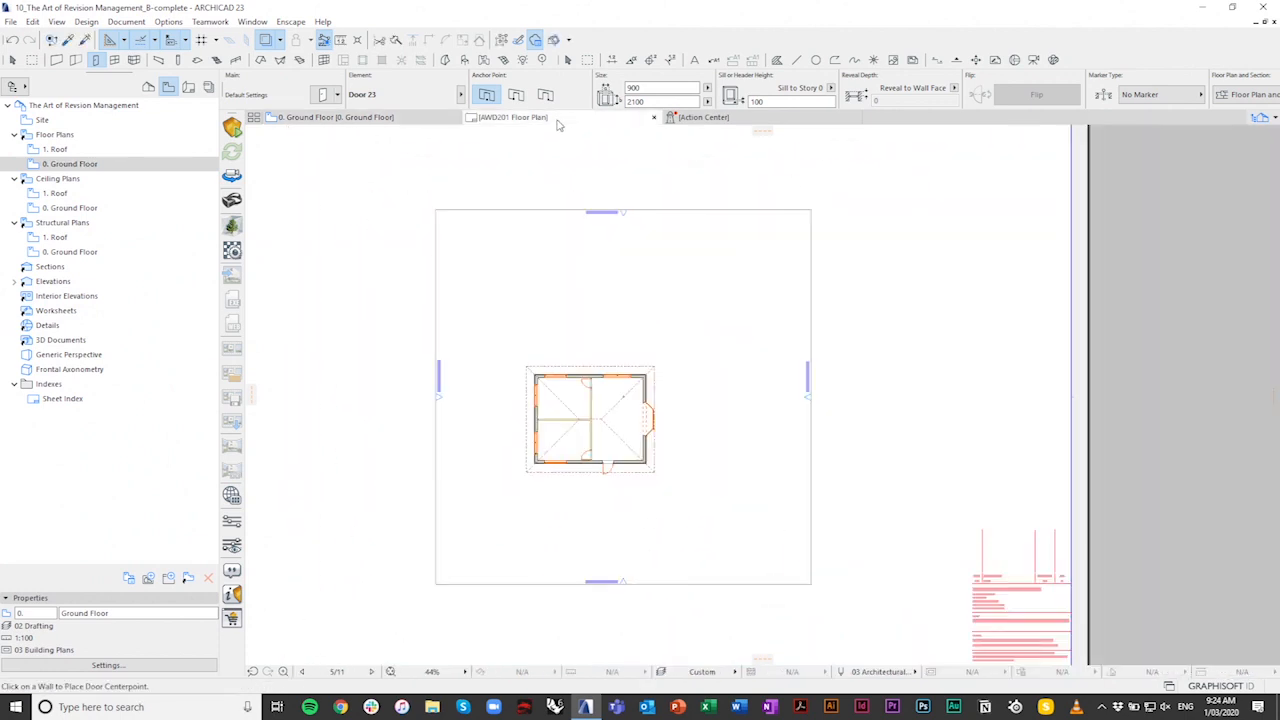
right_click(560, 408)
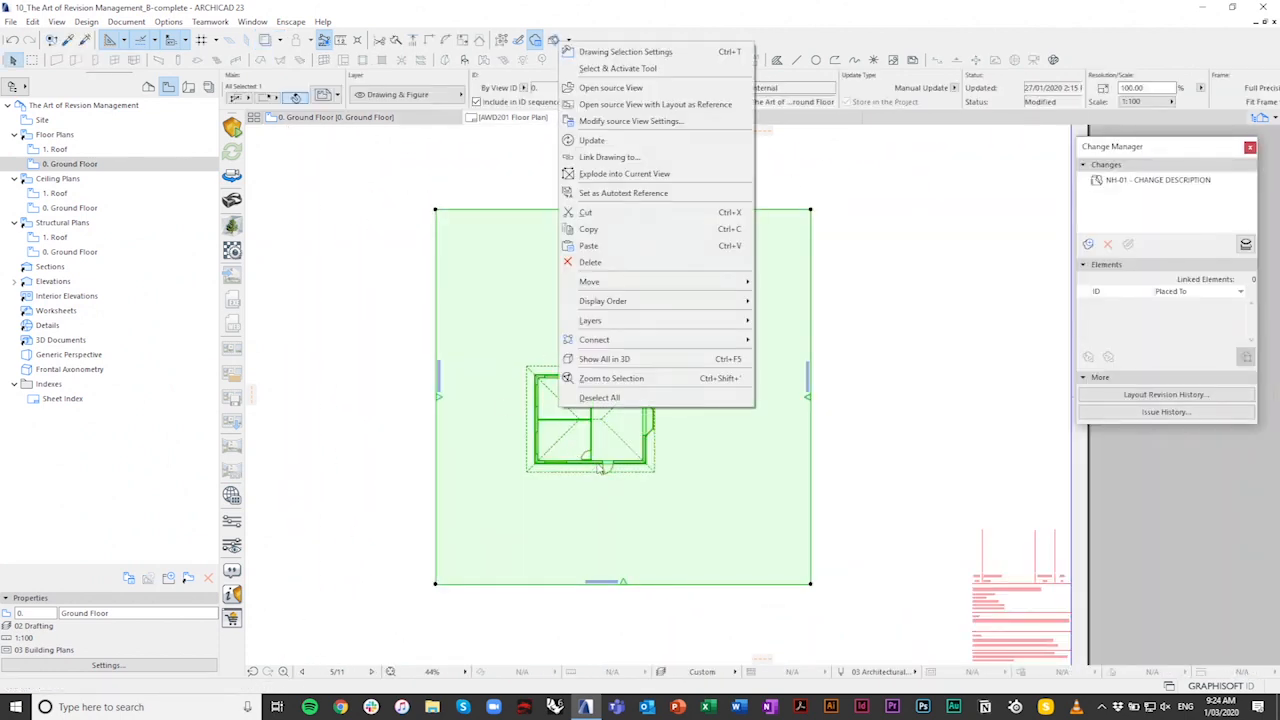
left_click(607, 142)
left_click(366, 454)
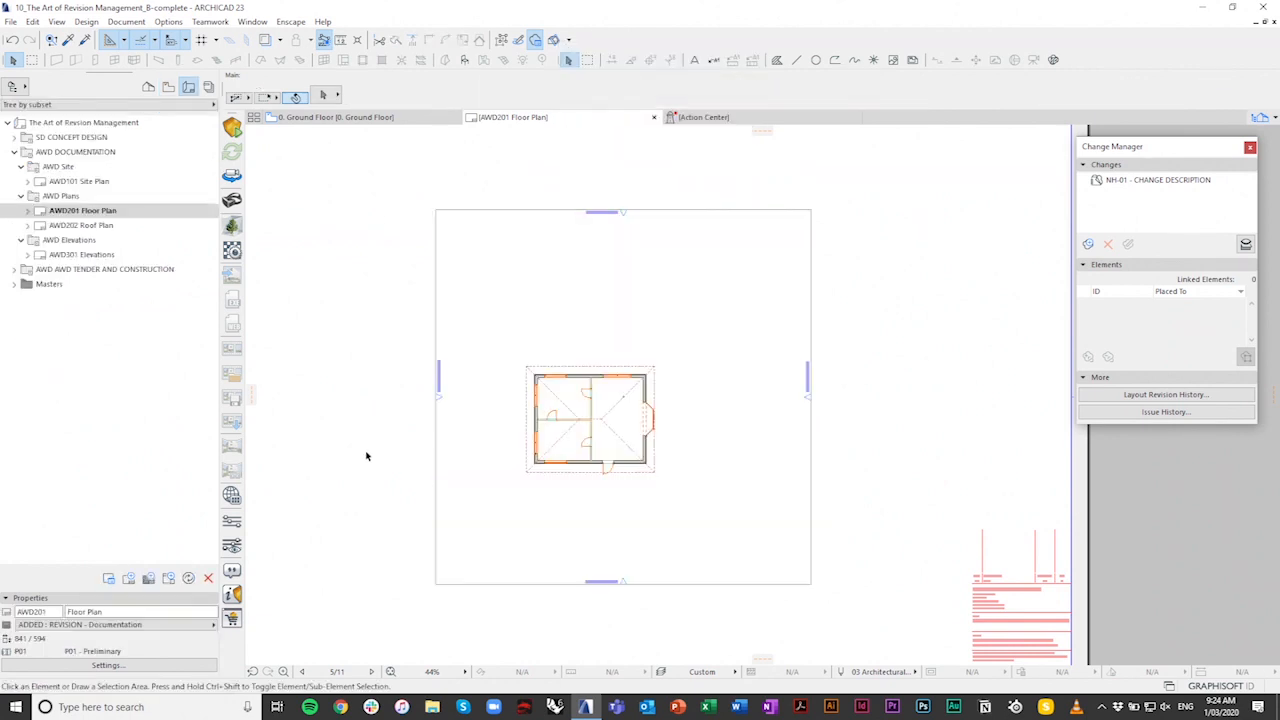
scroll(572, 460, "up", 4)
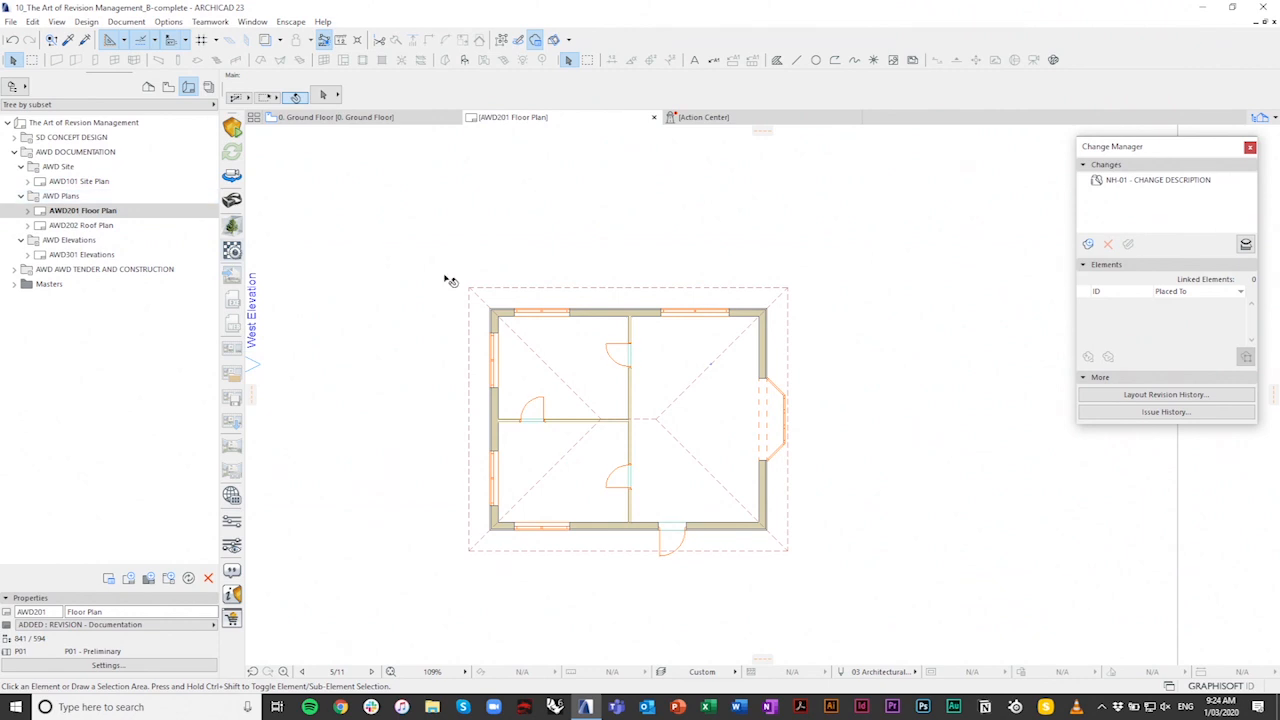
scroll(871, 404, "down", 4)
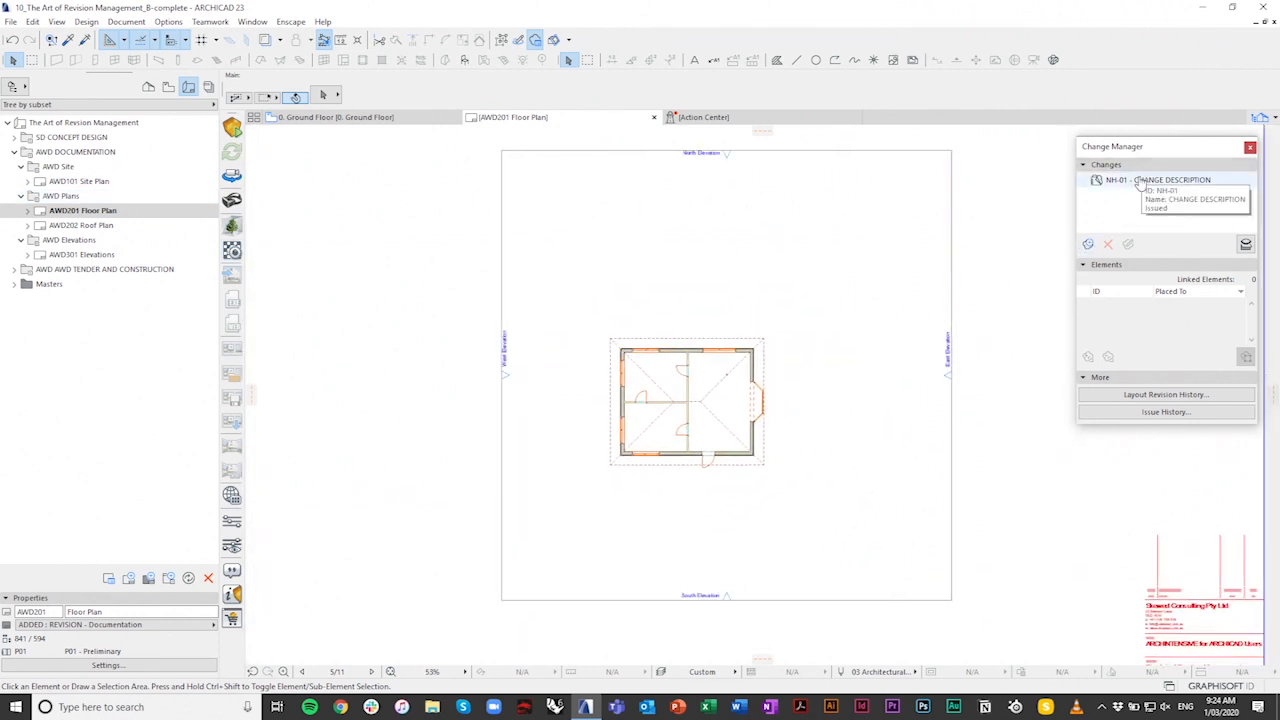
Step: Examine the ID, name and initials in the details of the NH-01 change, and close them without editing
left_click(1141, 182)
double_click(1142, 182)
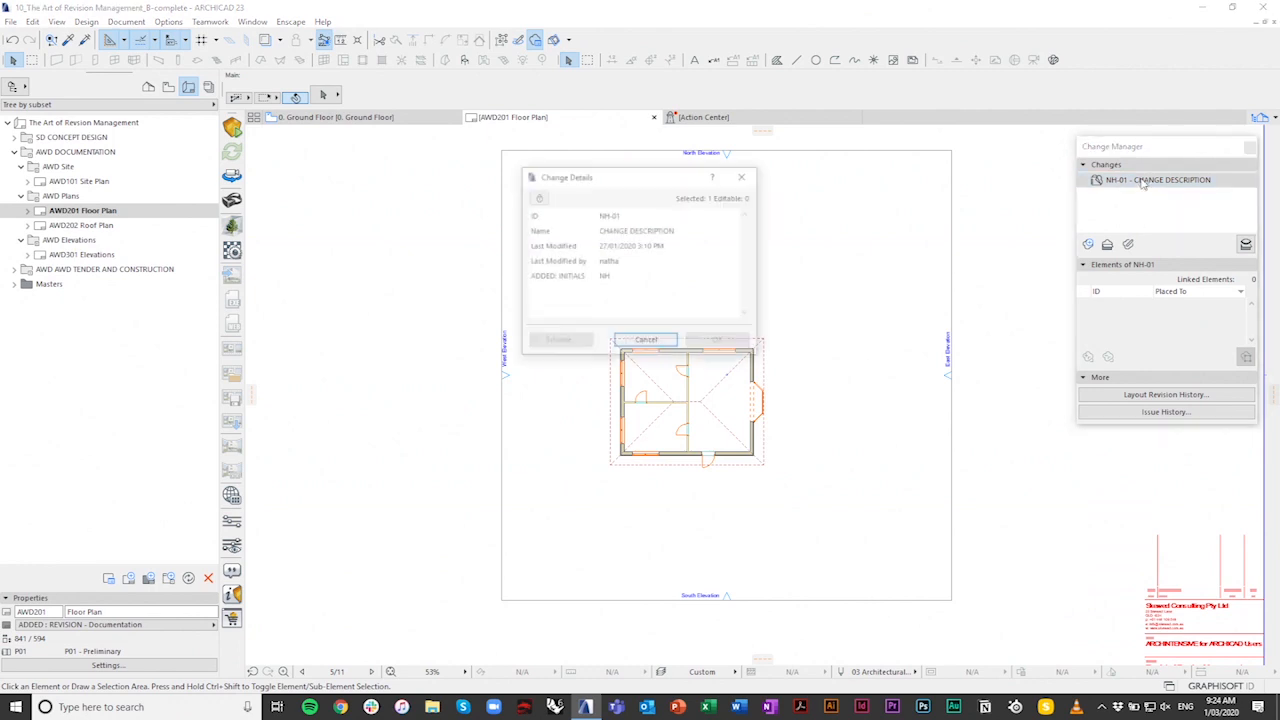
left_click(608, 218)
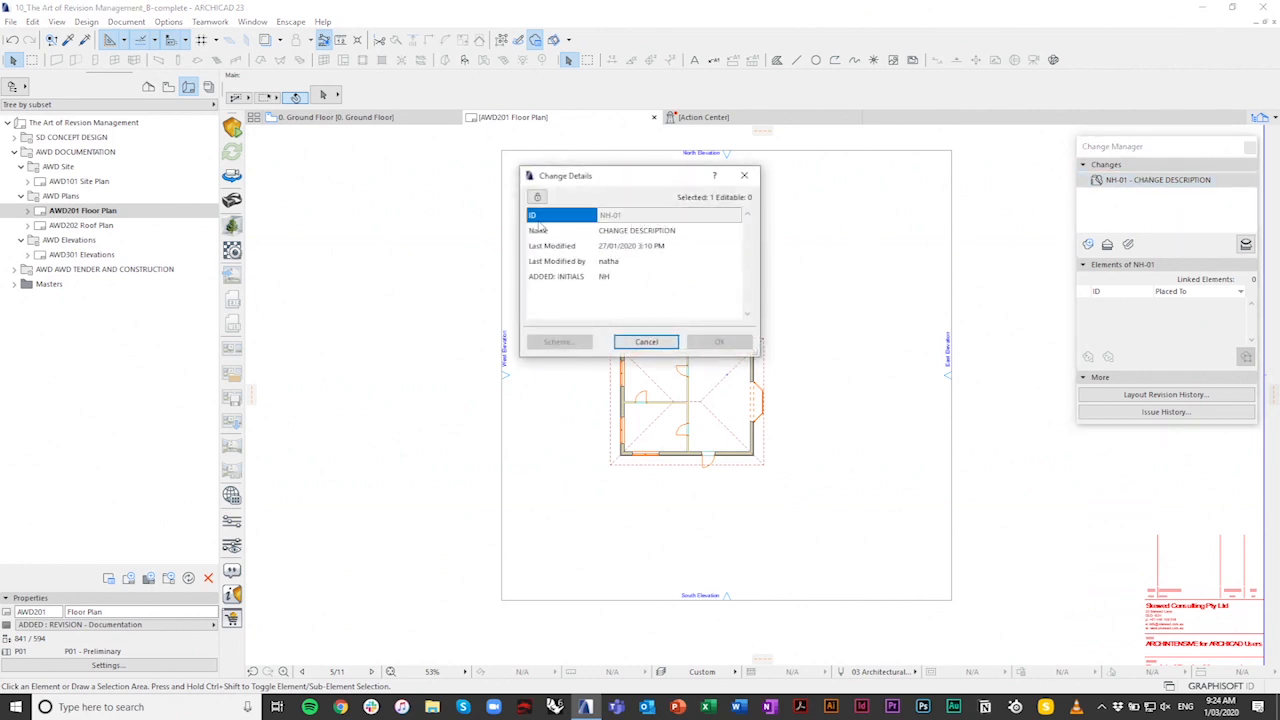
left_click(641, 233)
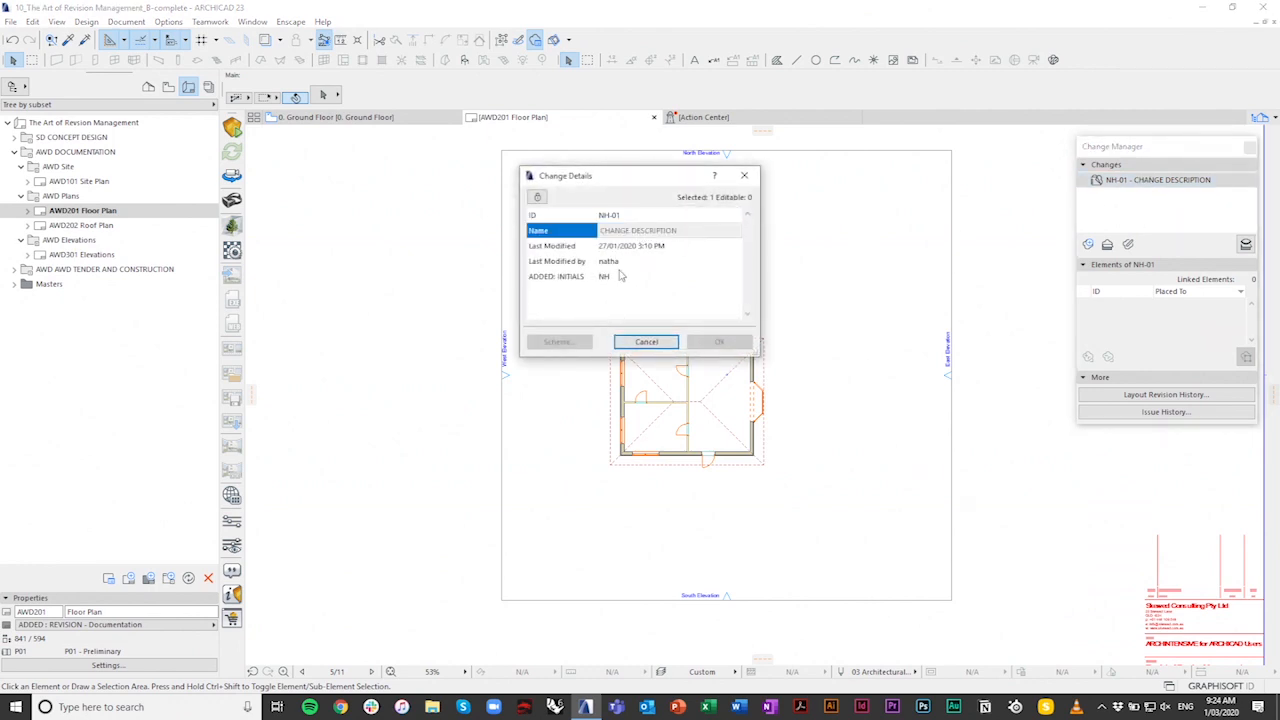
left_click(646, 341)
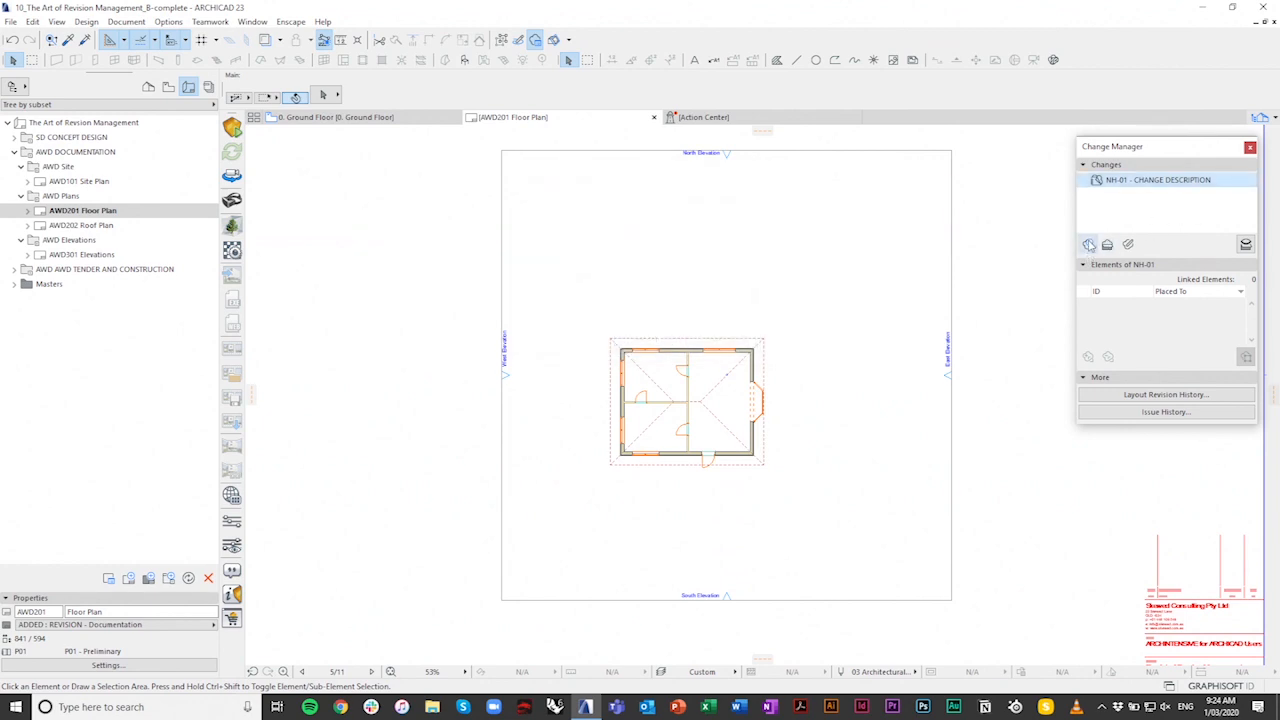
Step: Create a new change named INTERNAL DOORS UPDATED with the initials NH
left_click(1088, 244)
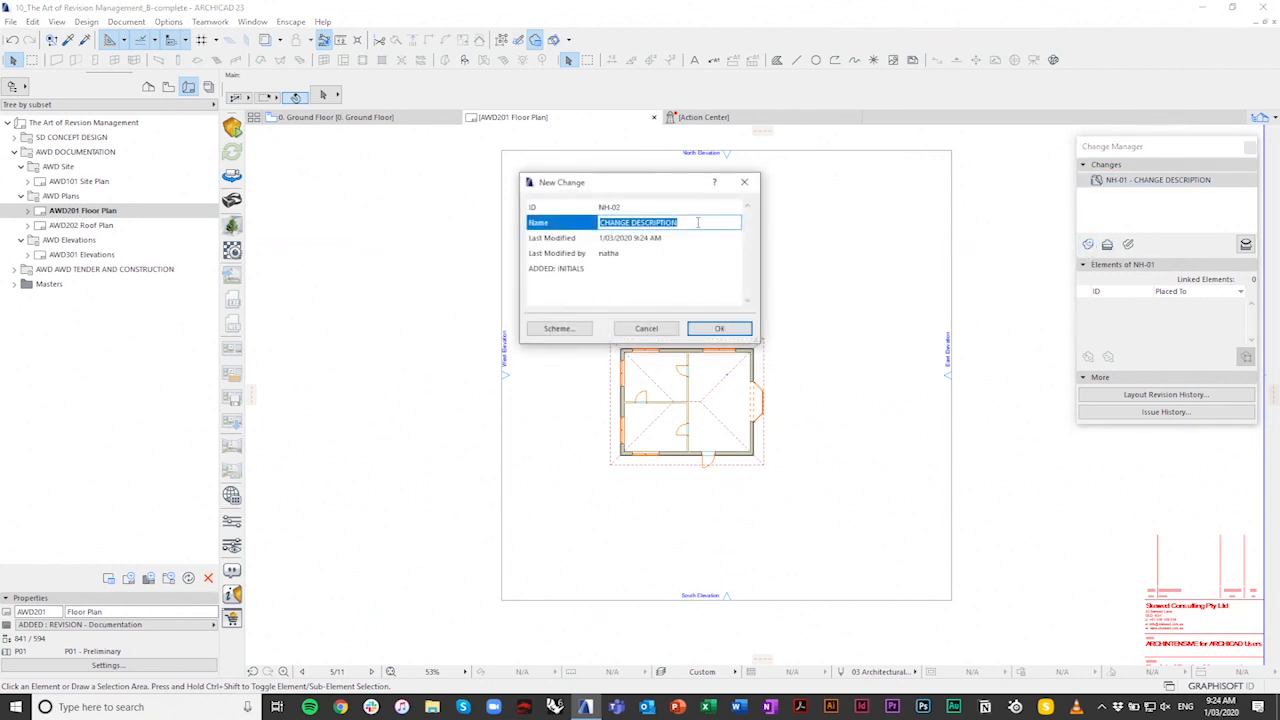
type("INTERN")
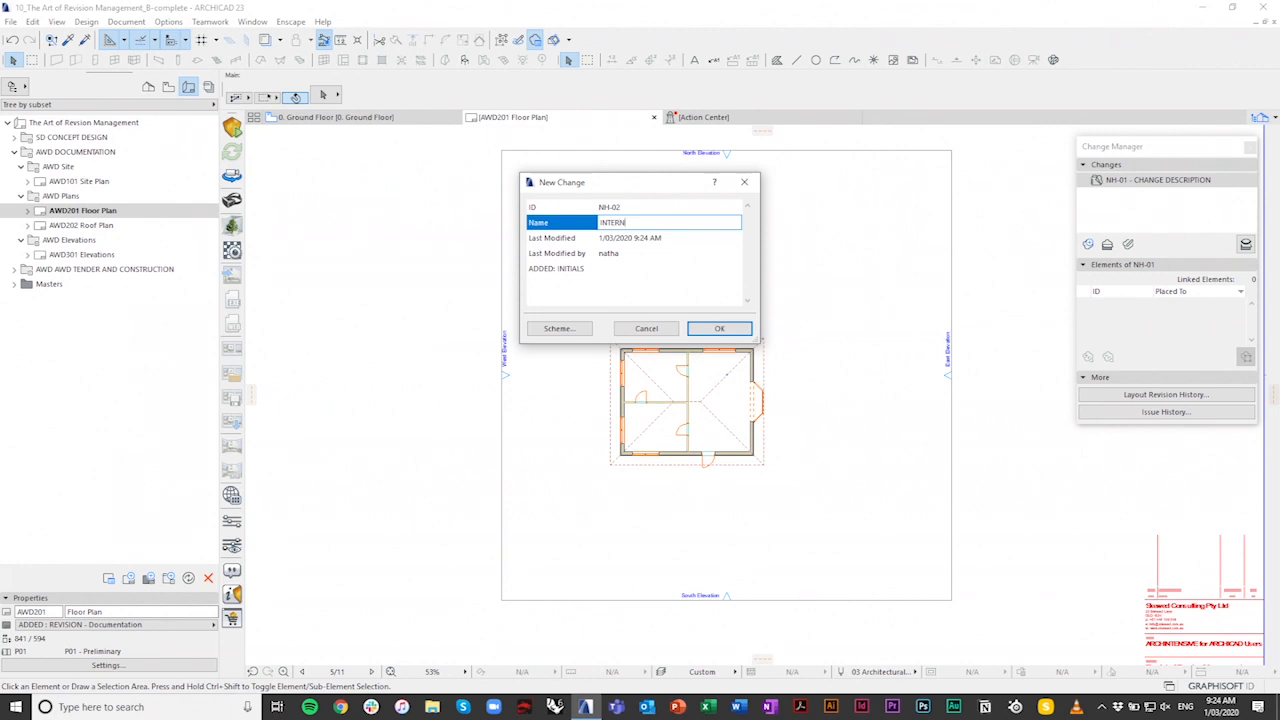
type("AL DOORS UPDATED")
left_click(640, 272)
type("NH")
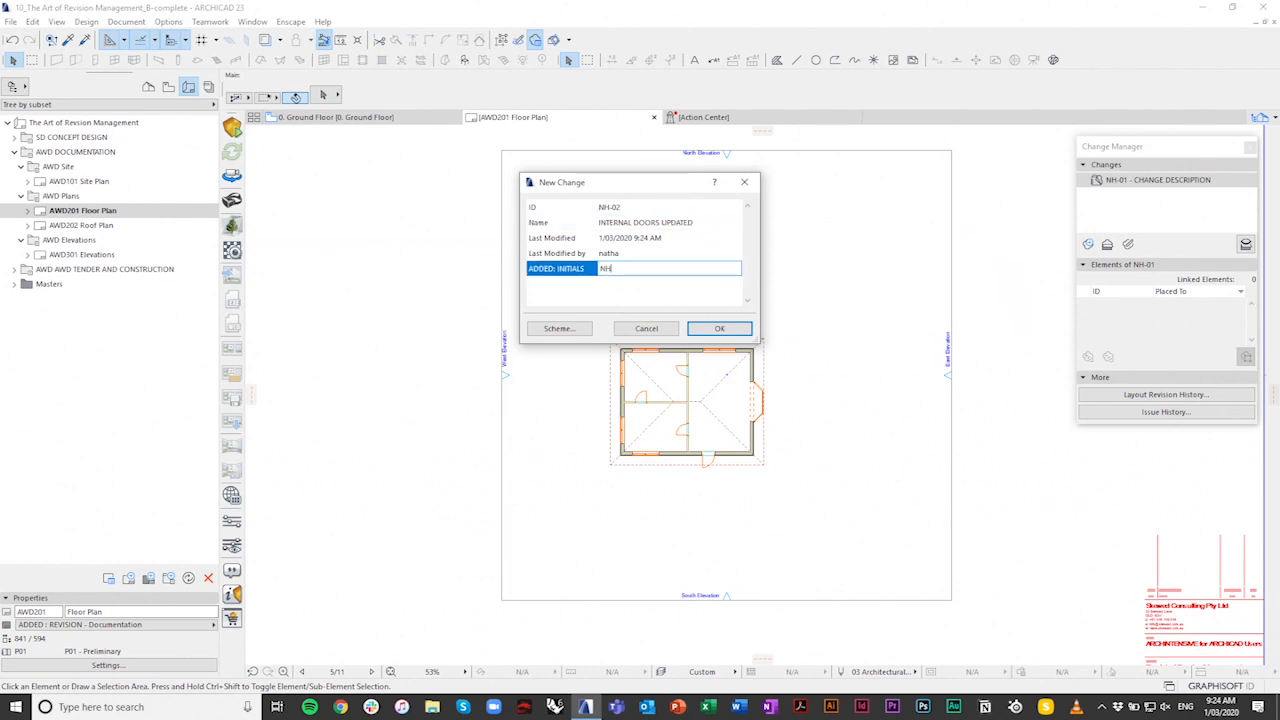
left_click(717, 330)
Step: Check the revision table in the floor plan's title block and assign the INTERNAL DOORS UPDATED change to the AWD201 Floor Plan layout
scroll(790, 430, "down", 2)
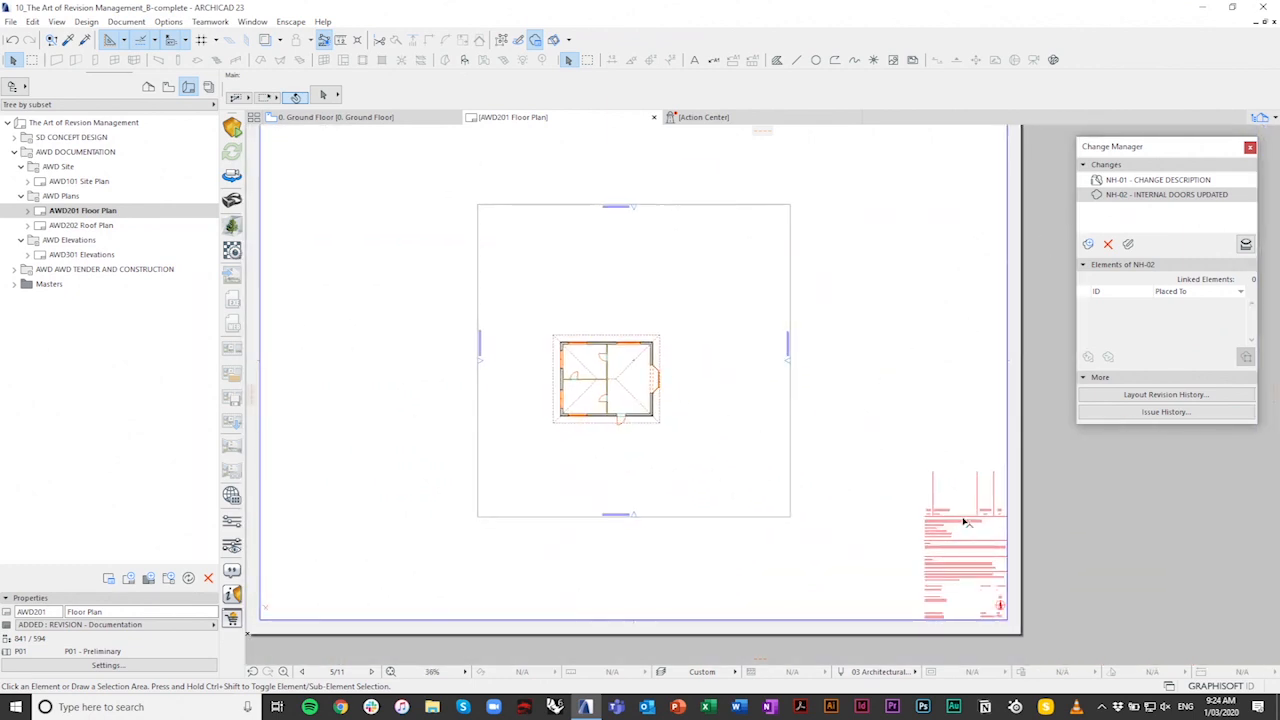
scroll(970, 530, "up", 5)
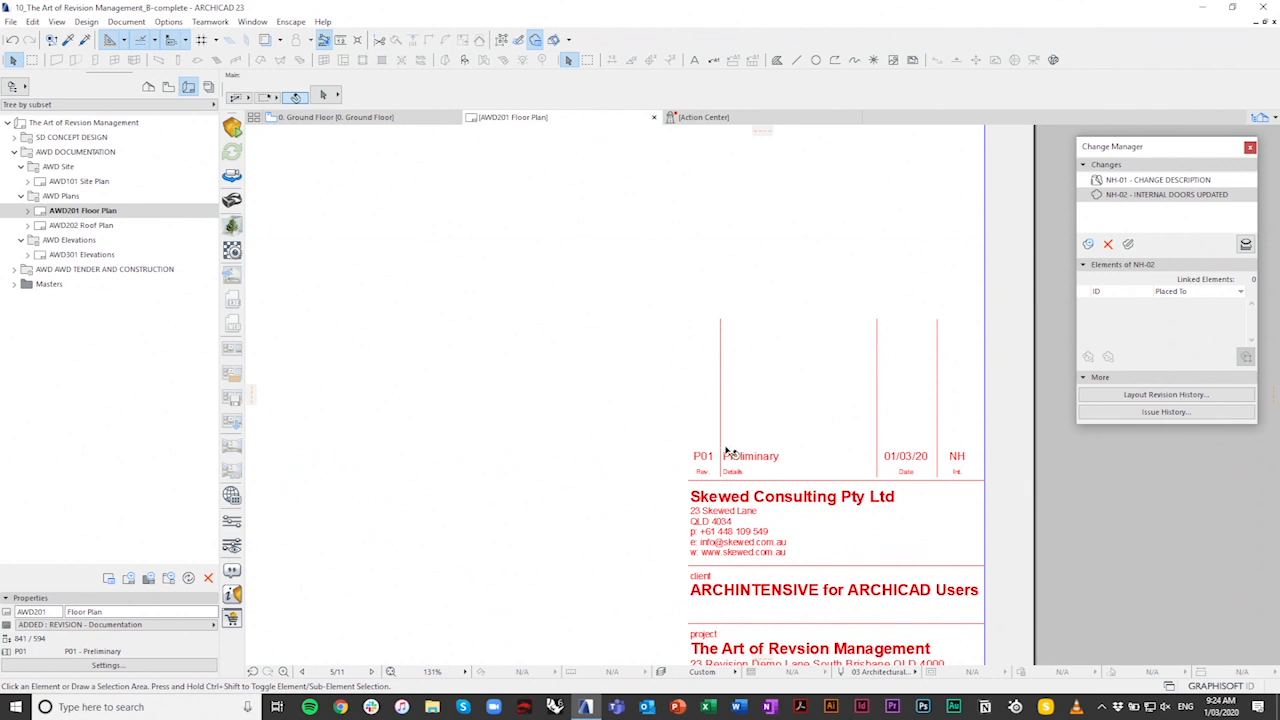
scroll(726, 452, "down", 5)
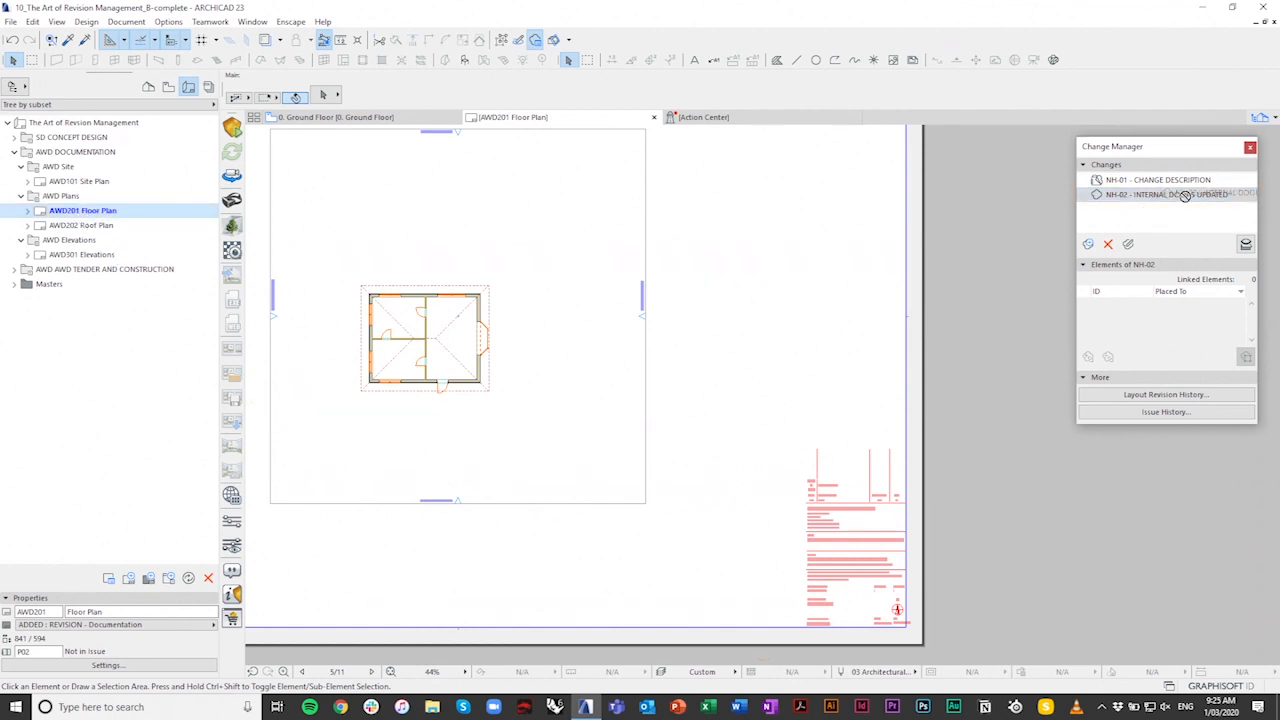
left_click(58, 211)
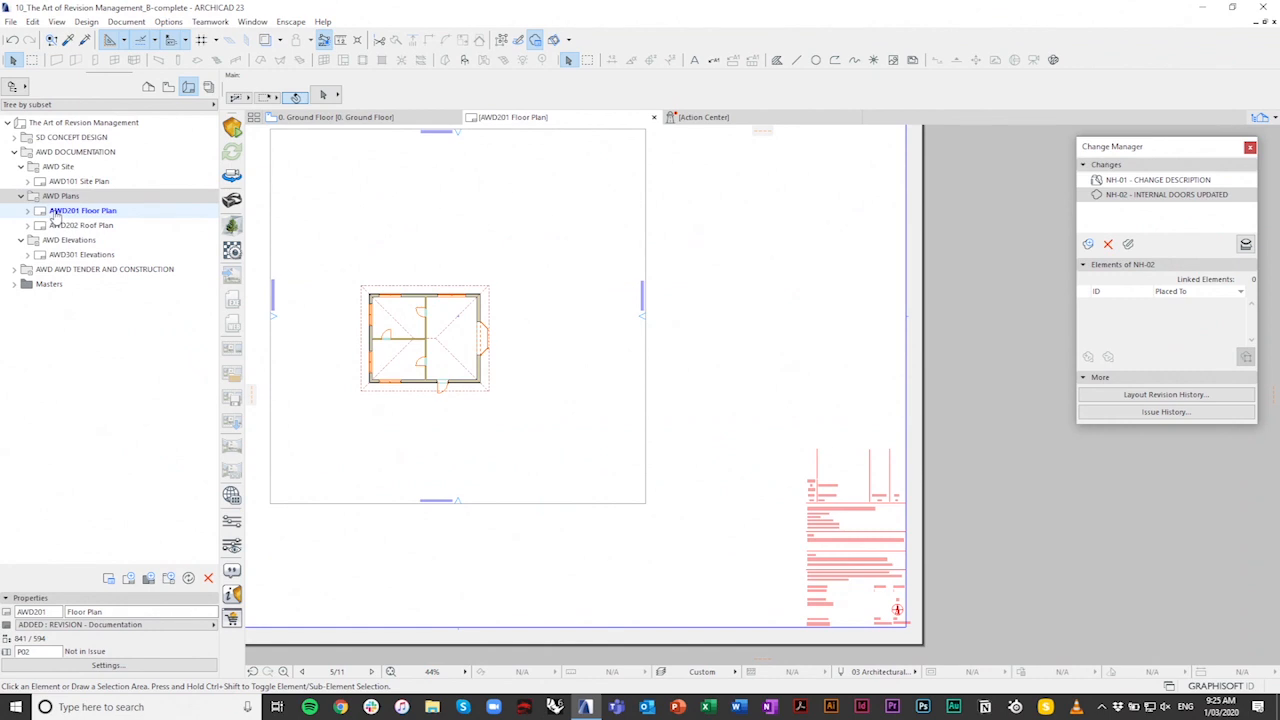
Step: Examine the revision history in the AWD201 Floor Plan layout's settings and the revision table in its title block
right_click(58, 211)
left_click(128, 368)
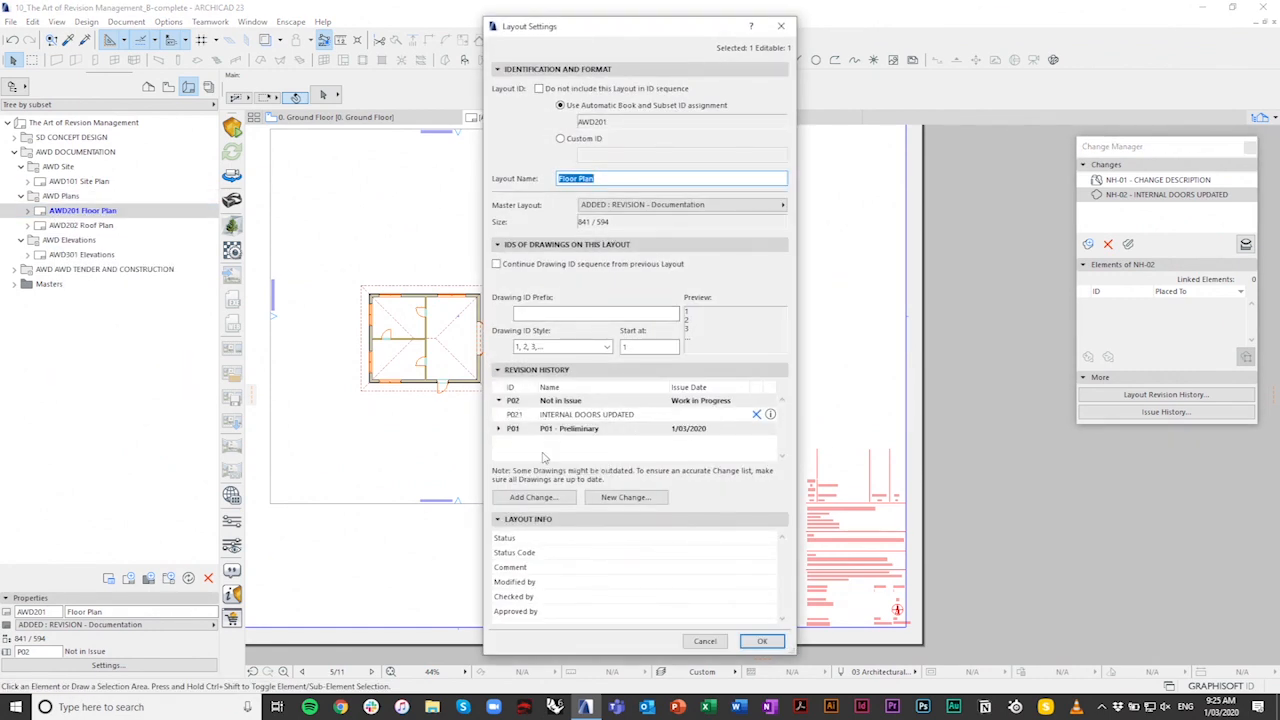
left_click(762, 641)
scroll(742, 498, "up", 5)
scroll(742, 498, "up", 2)
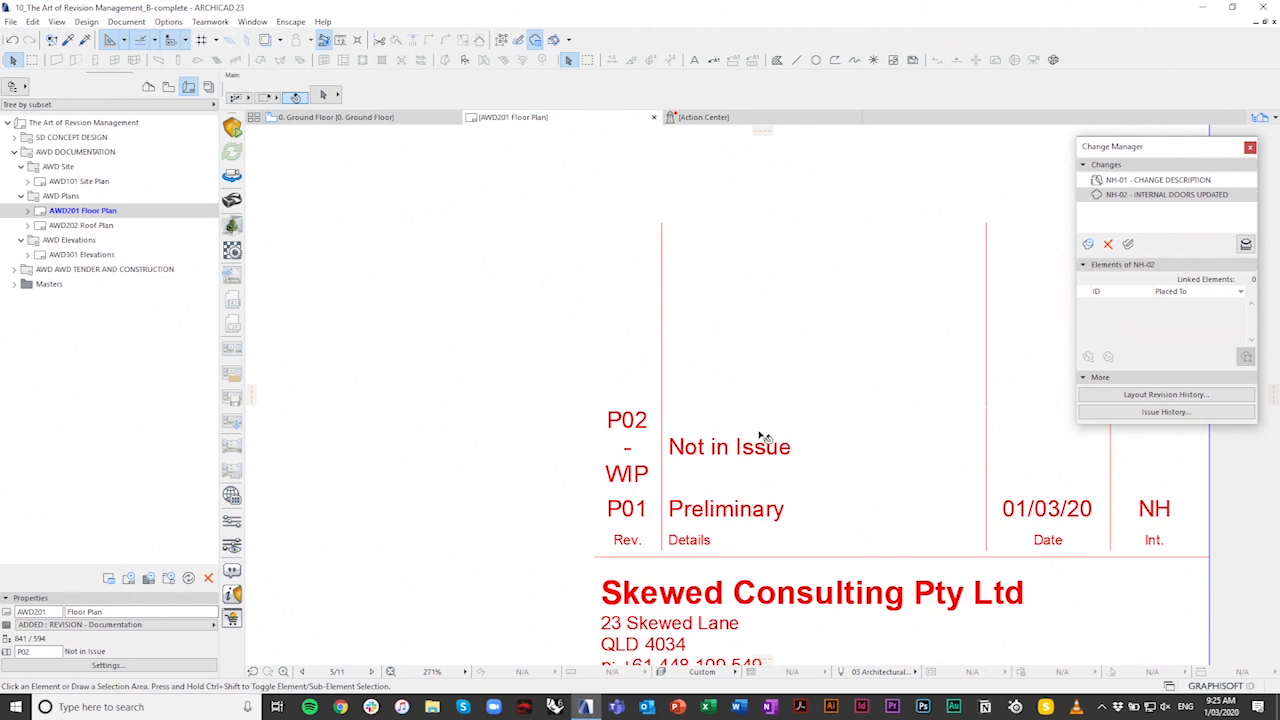
scroll(684, 476, "down", 6)
scroll(700, 480, "down", 1)
middle_click_drag(708, 483, 948, 504)
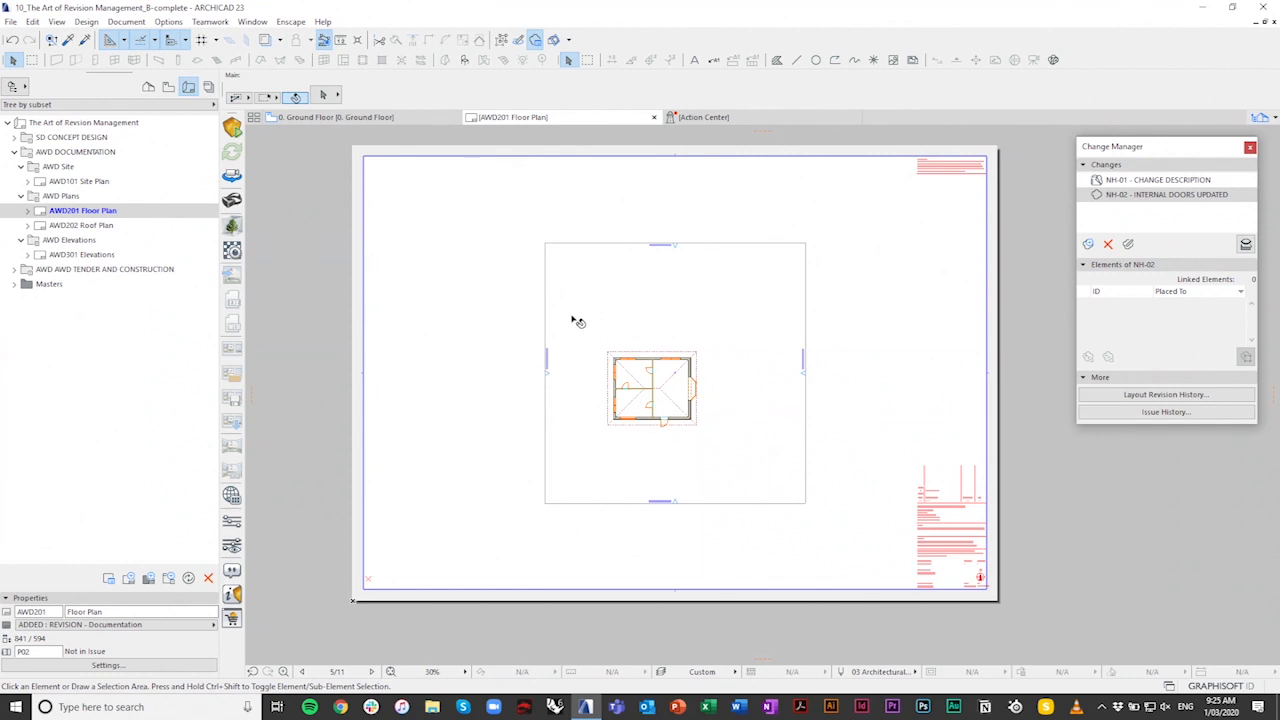
Step: Create a new issue named INTERNAL DOOR UPDATE with issue date 02/03/20, issued by NH, and check it in the title block
right_click(110, 123)
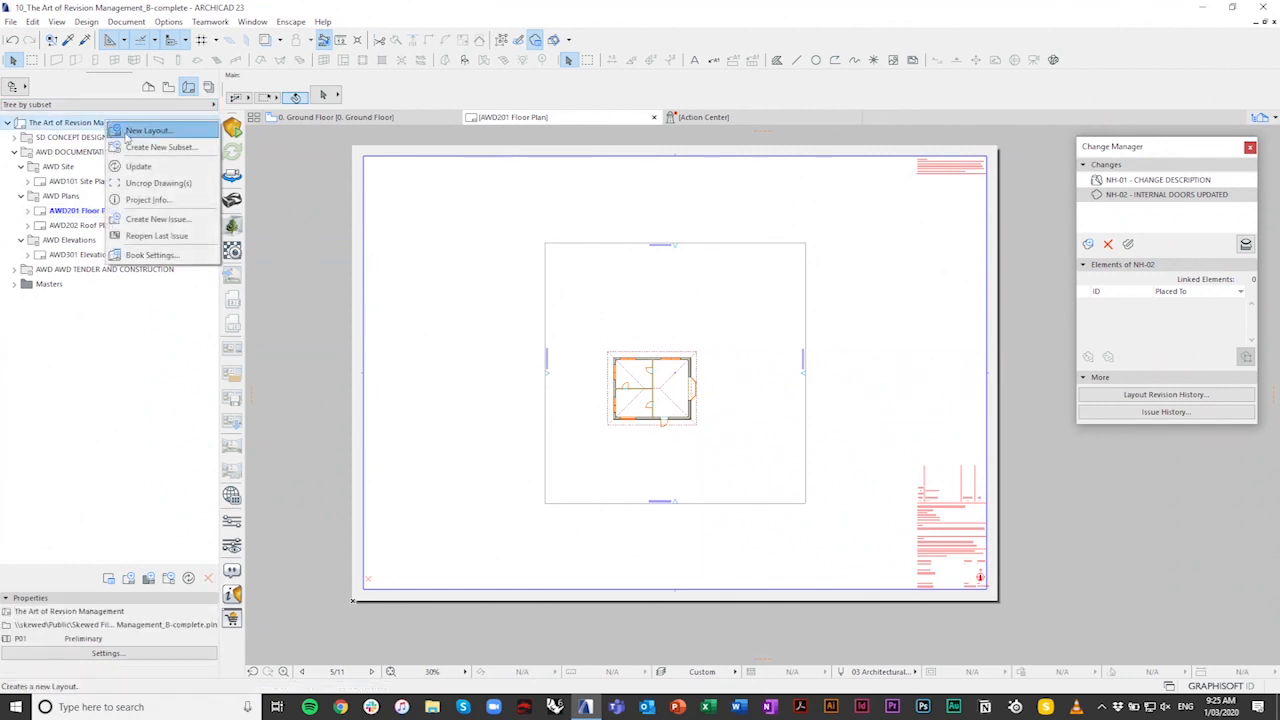
left_click(150, 219)
left_click(784, 297)
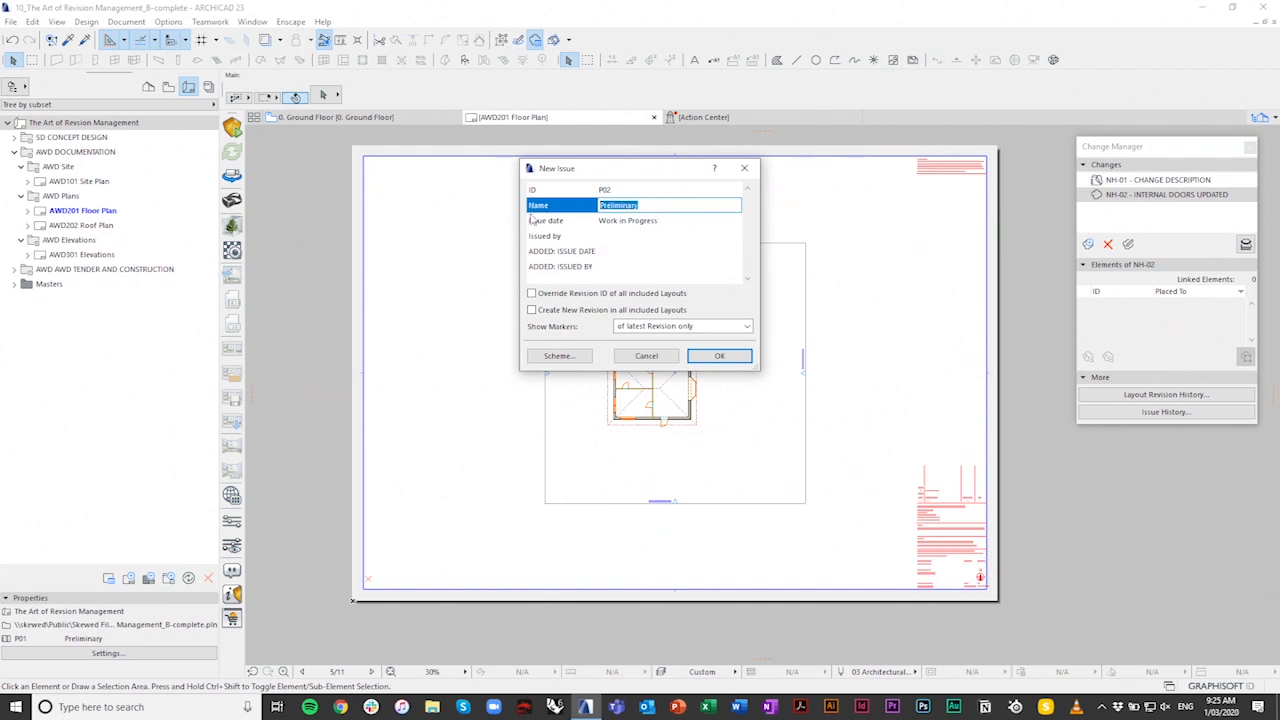
type("INTERNAL DOOR UPDATE")
left_click(640, 249)
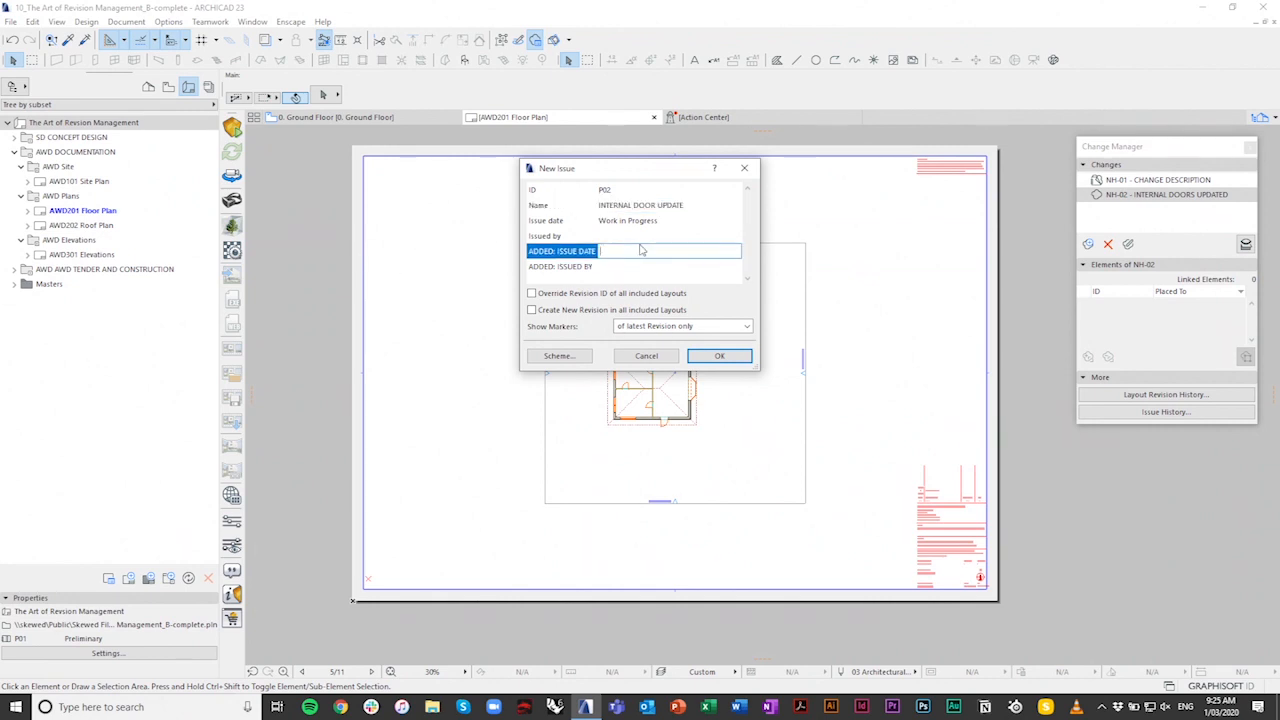
type("02/03/20")
left_click(636, 266)
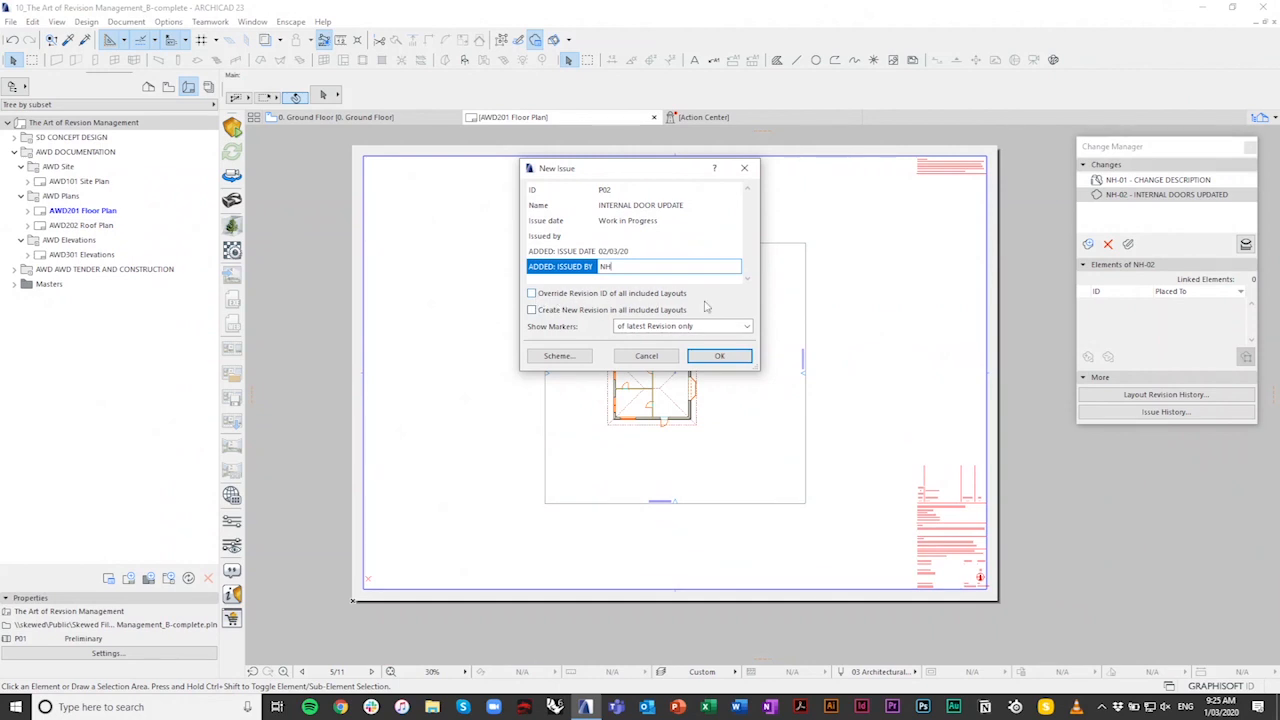
left_click(739, 357)
scroll(946, 515, "up", 10)
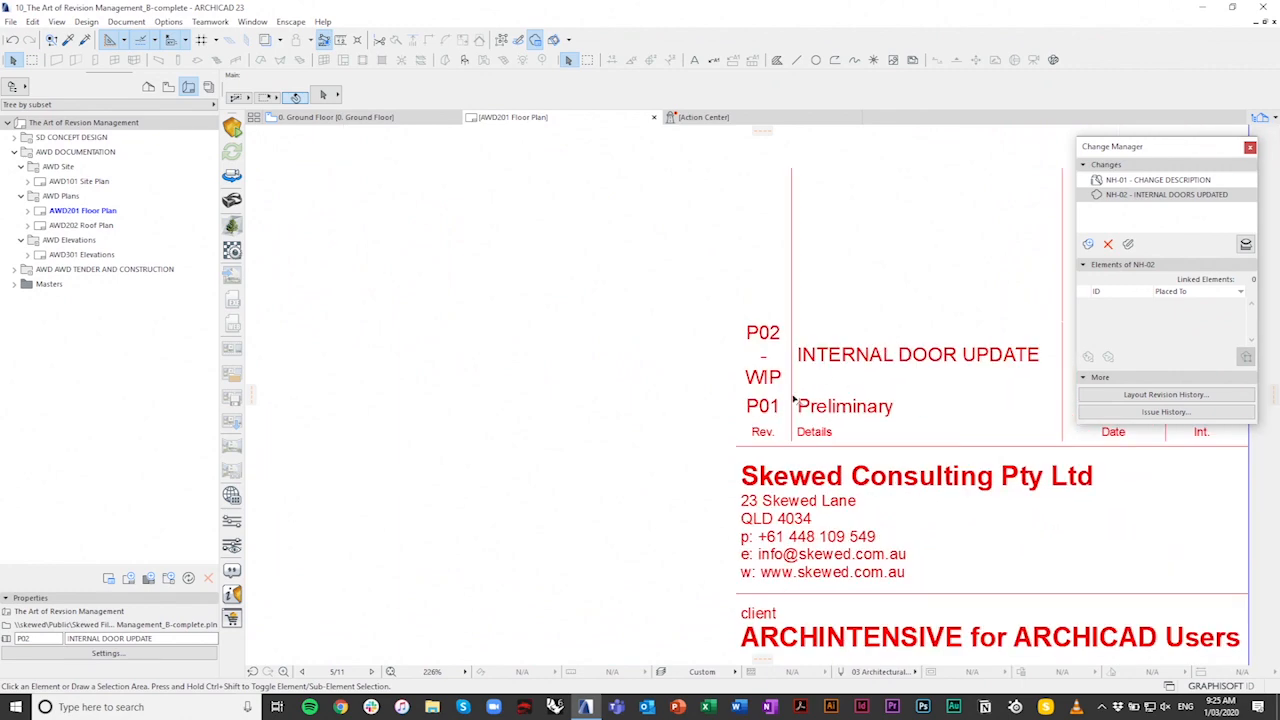
scroll(885, 373, "down", 4)
scroll(888, 378, "down", 7)
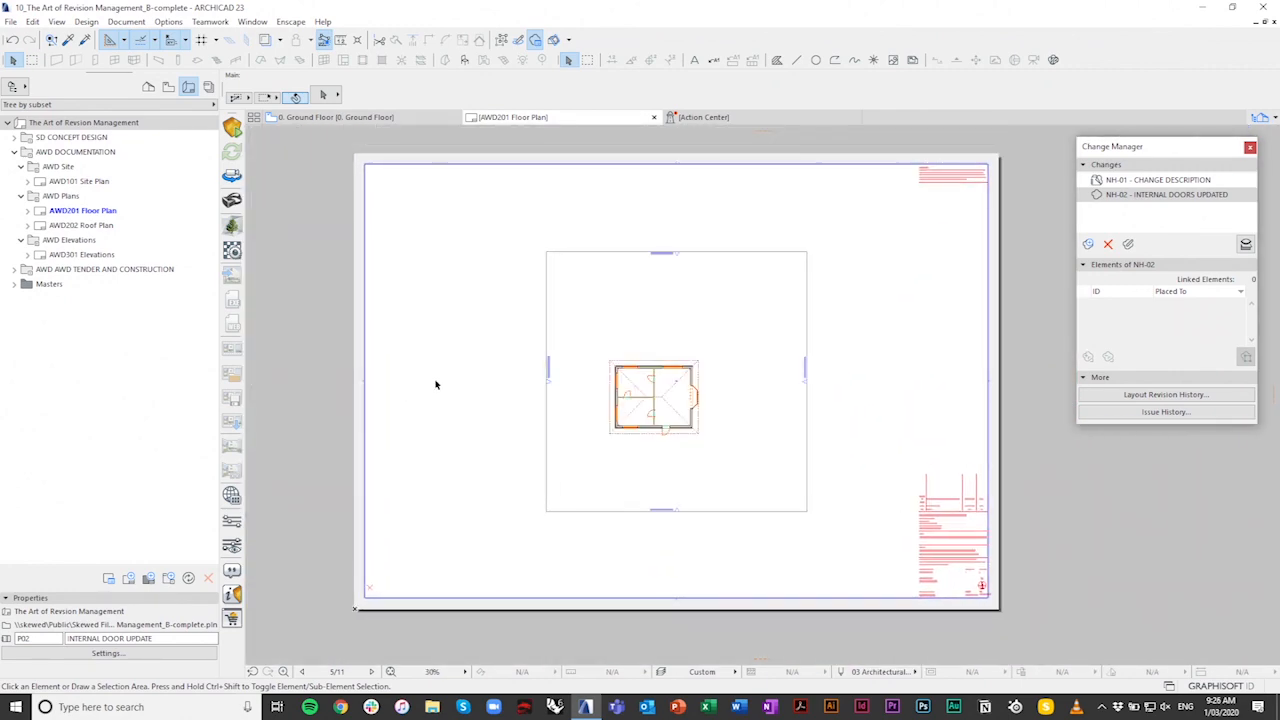
Step: Add the AWD101 Site Plan, AWD202 Roof Plan and AWD301 Elevations layouts to the current issue
left_click(72, 184)
right_click(74, 184)
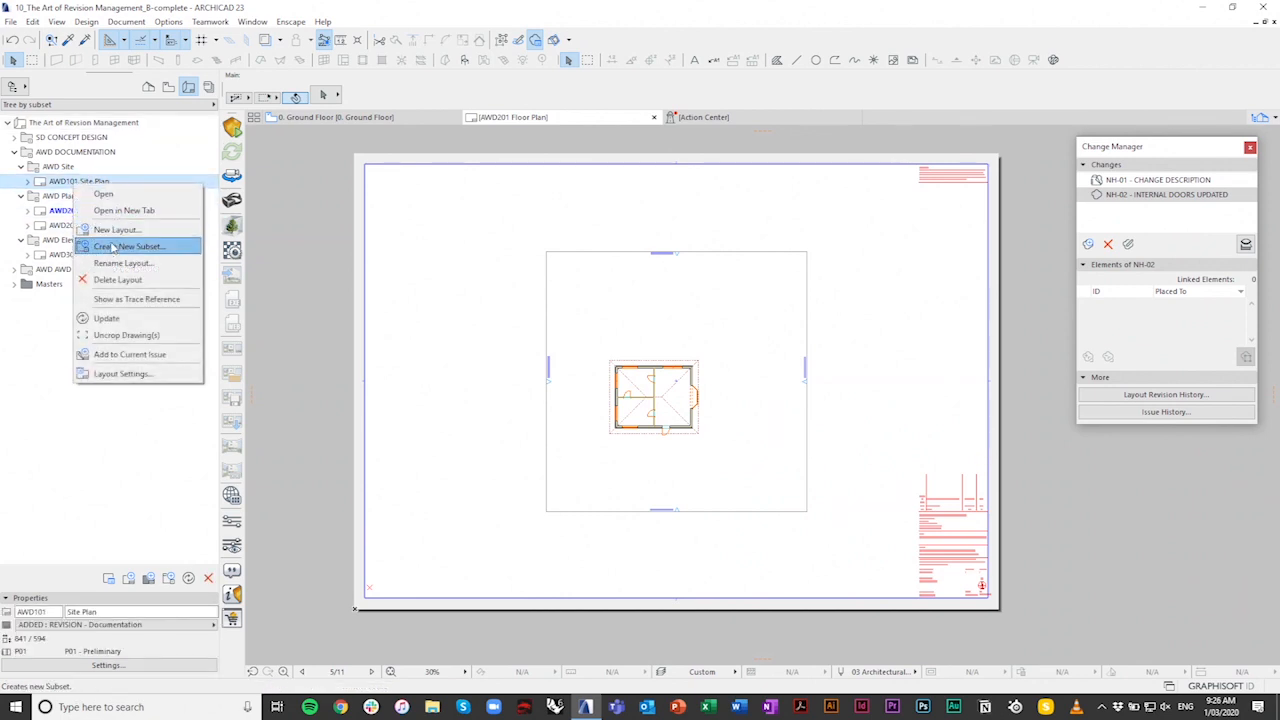
left_click(110, 355)
left_click(78, 225)
right_click(78, 227)
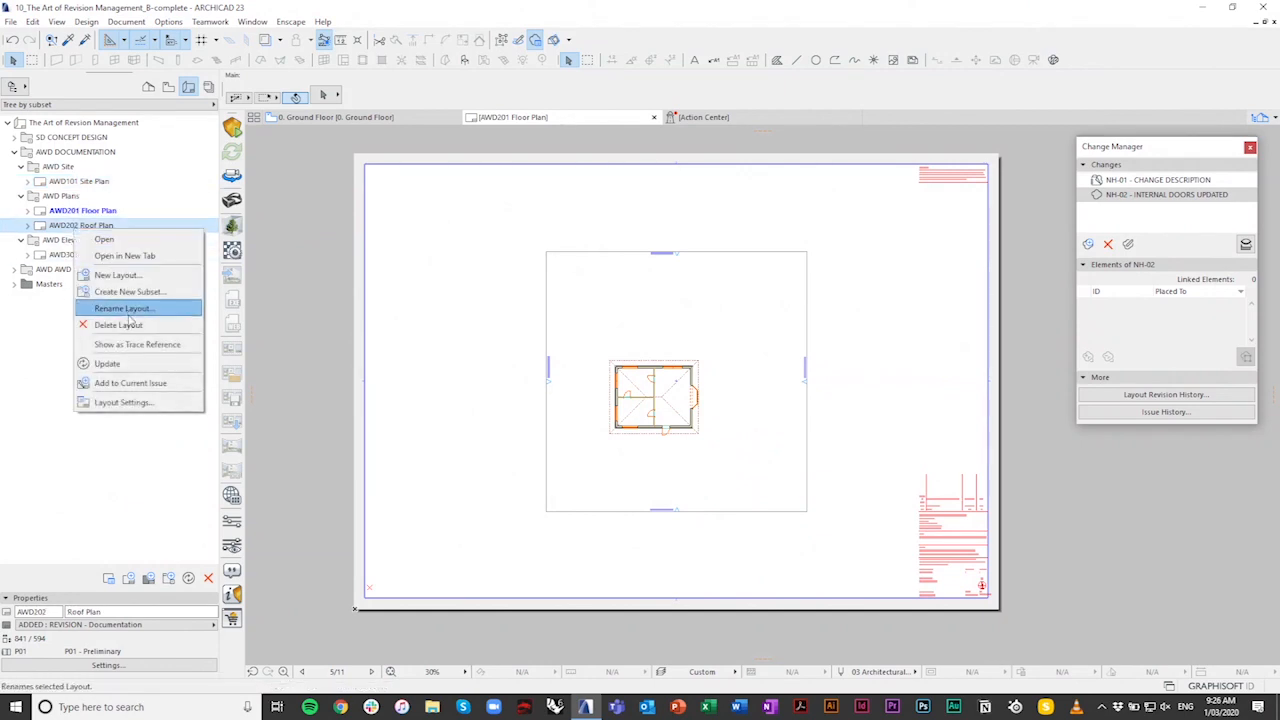
left_click(136, 385)
left_click(80, 255)
right_click(80, 257)
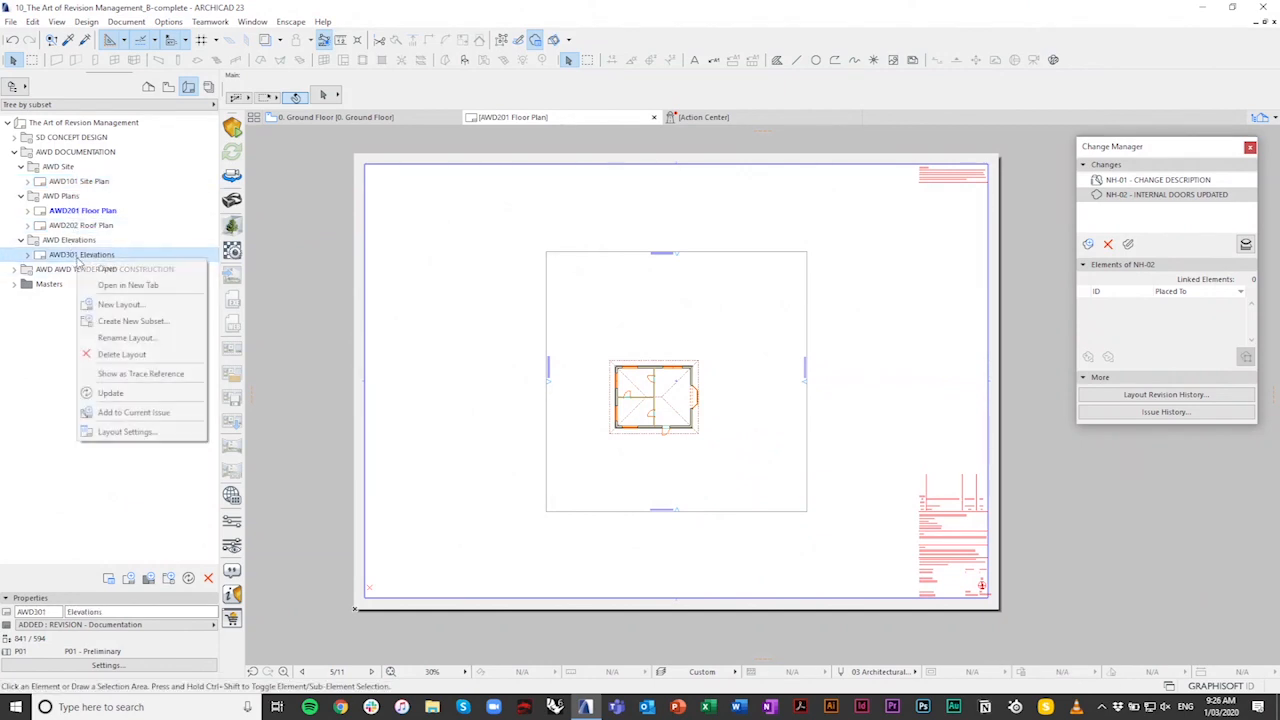
left_click(133, 412)
Step: Show the layout book as a tree by current issue and remove the AWD TENDER AND CONSTRUCTION subset from the issue
left_click(160, 104)
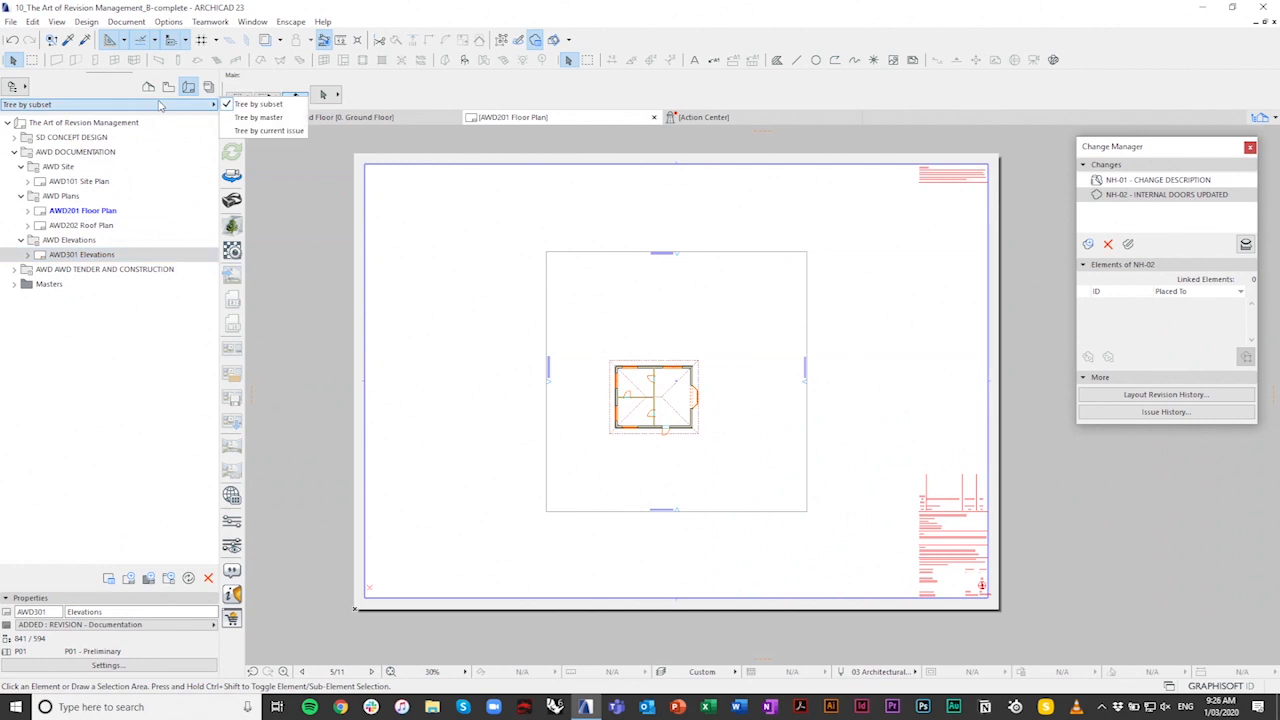
left_click(265, 131)
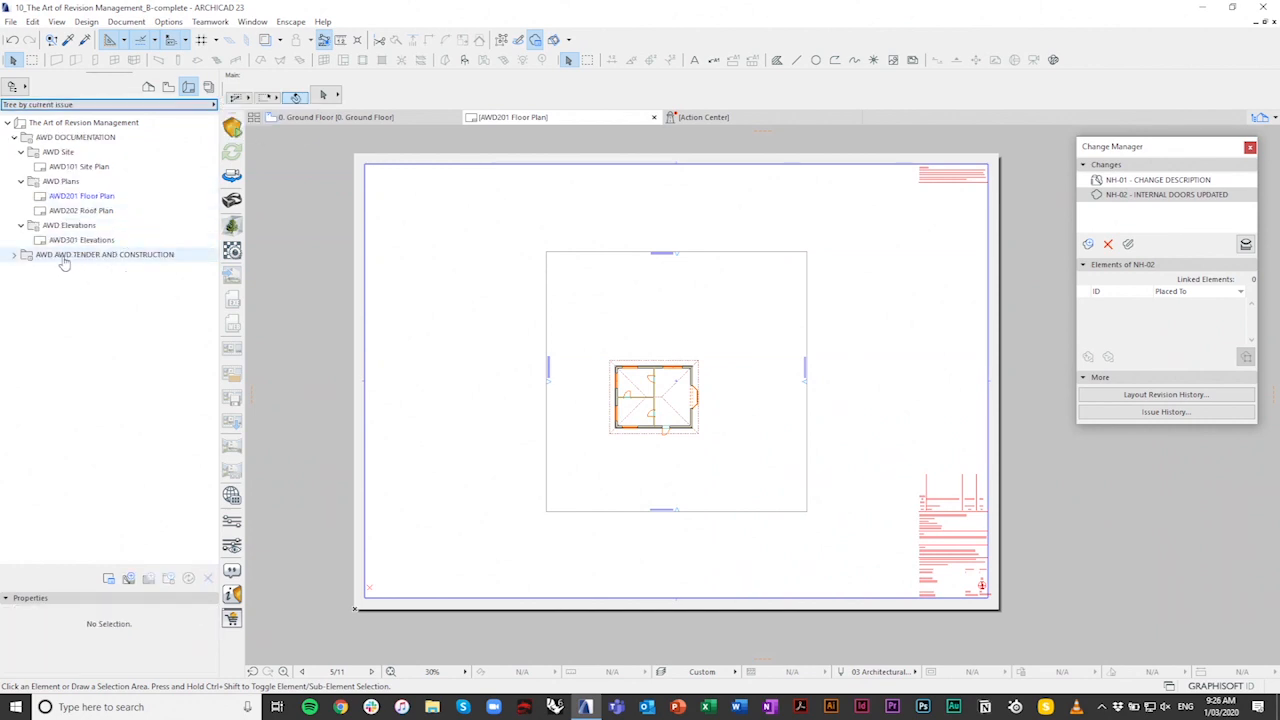
left_click(14, 257)
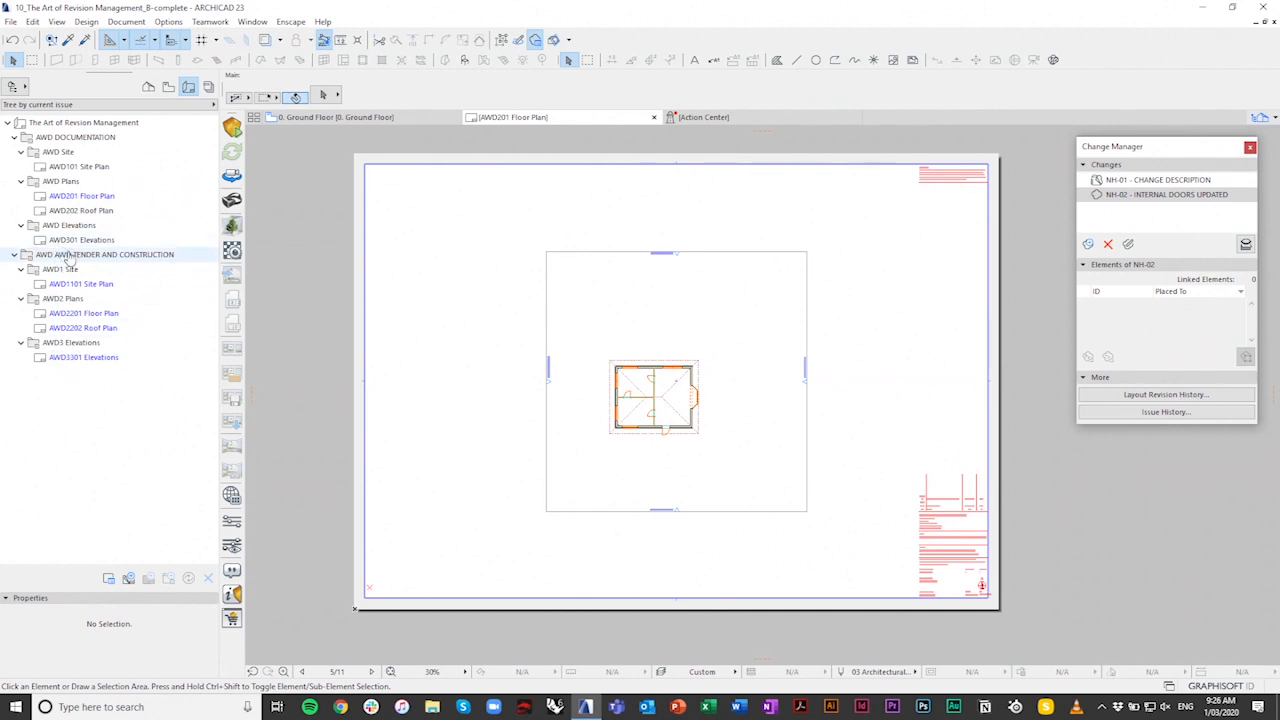
right_click(68, 257)
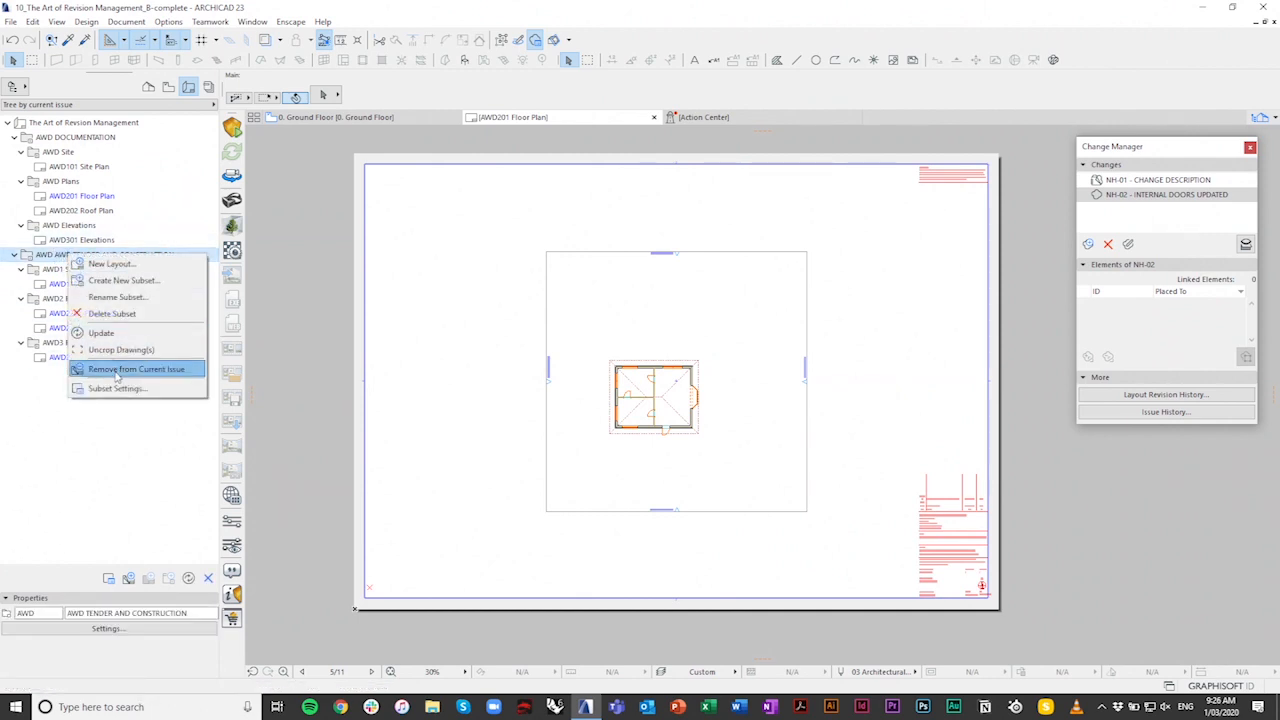
left_click(117, 370)
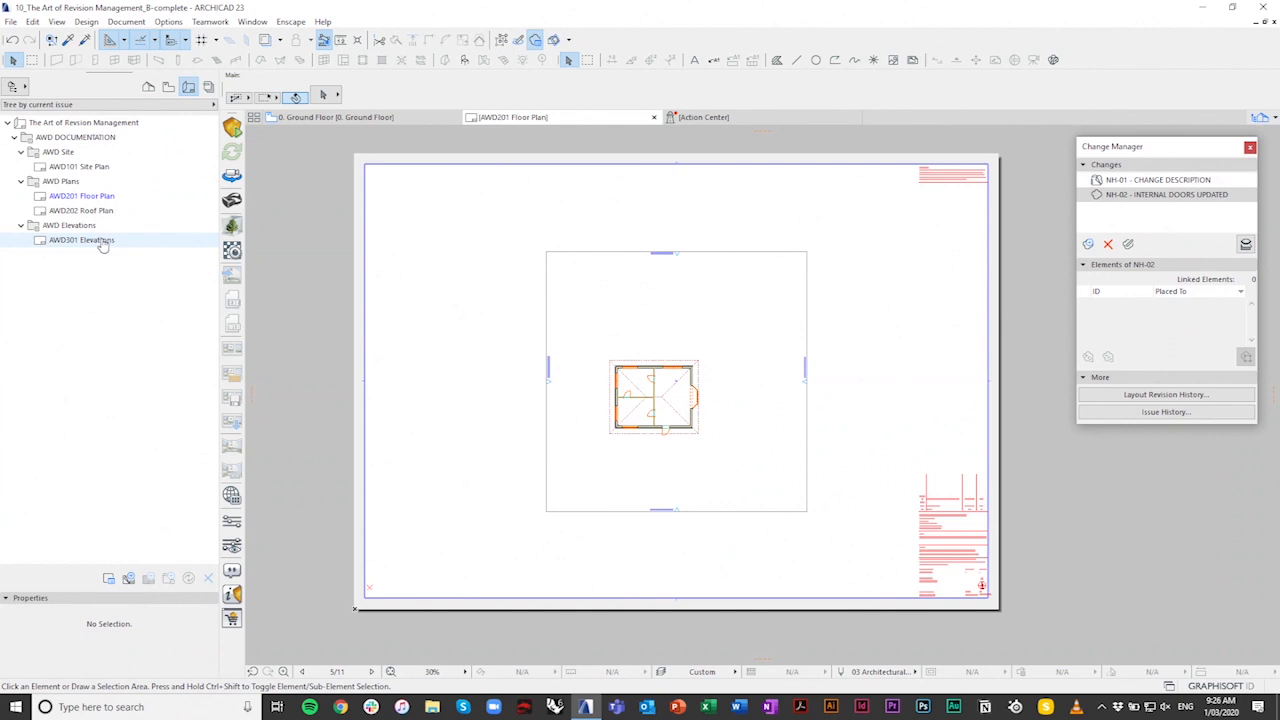
Step: Open the Site Plan, Floor Plan, Roof Plan and Elevations layouts in turn, comparing the revision tables in the title blocks of the first three
double_click(95, 166)
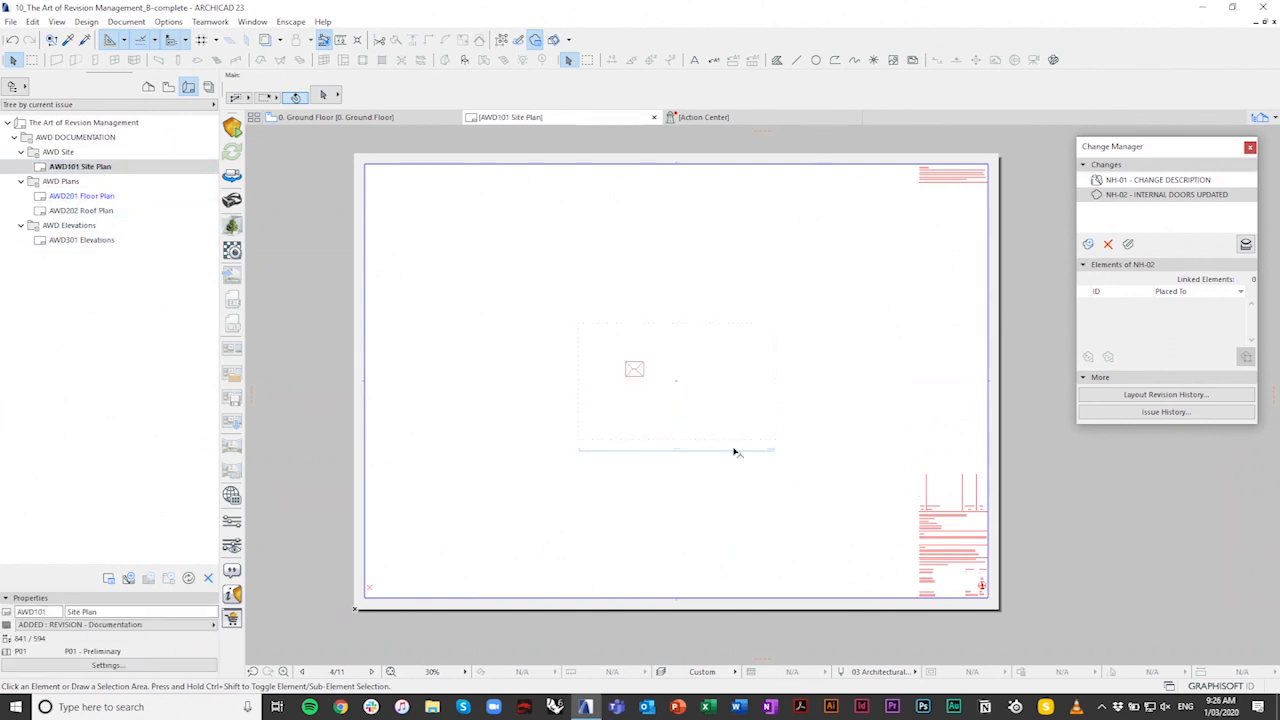
scroll(957, 509, "up", 5)
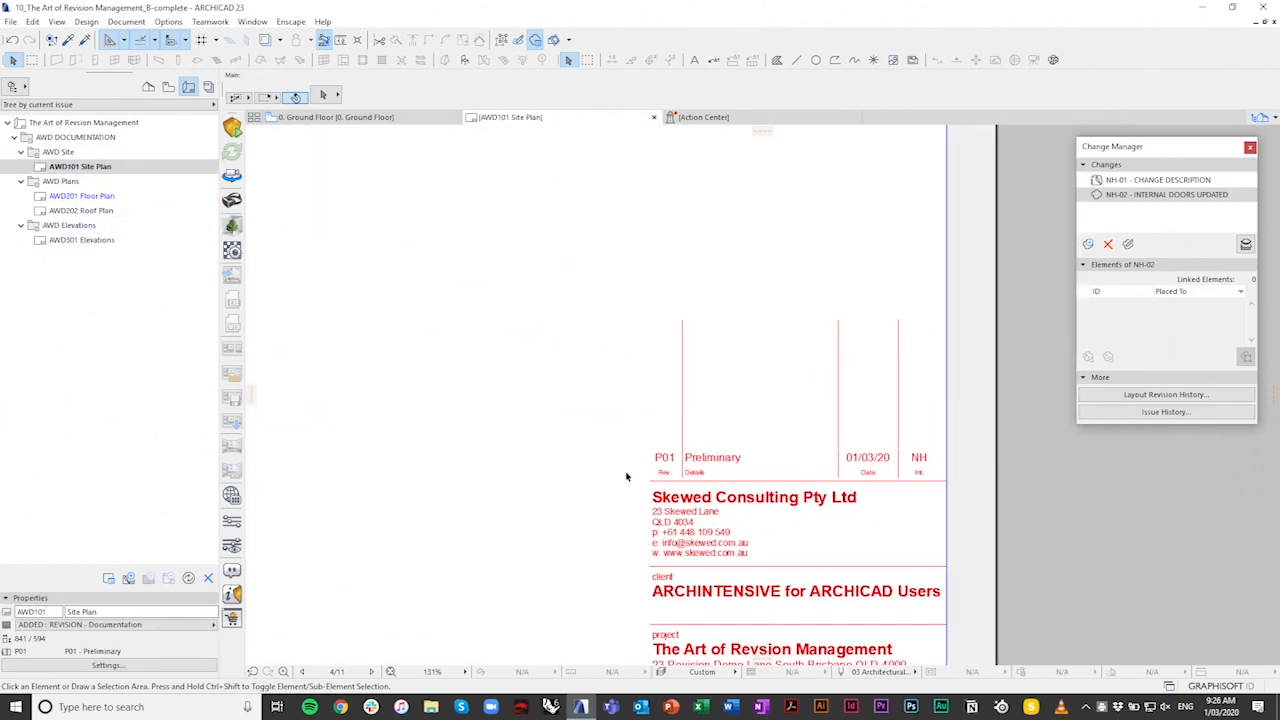
scroll(737, 500, "down", 4)
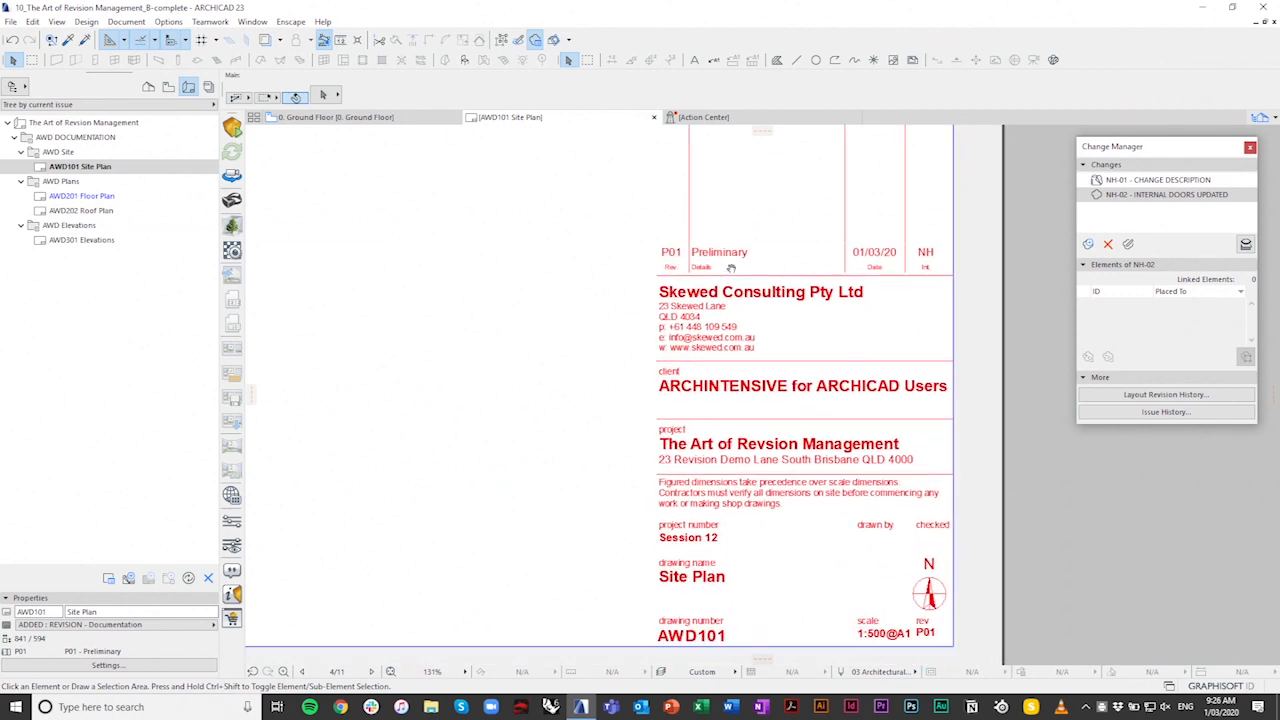
double_click(88, 196)
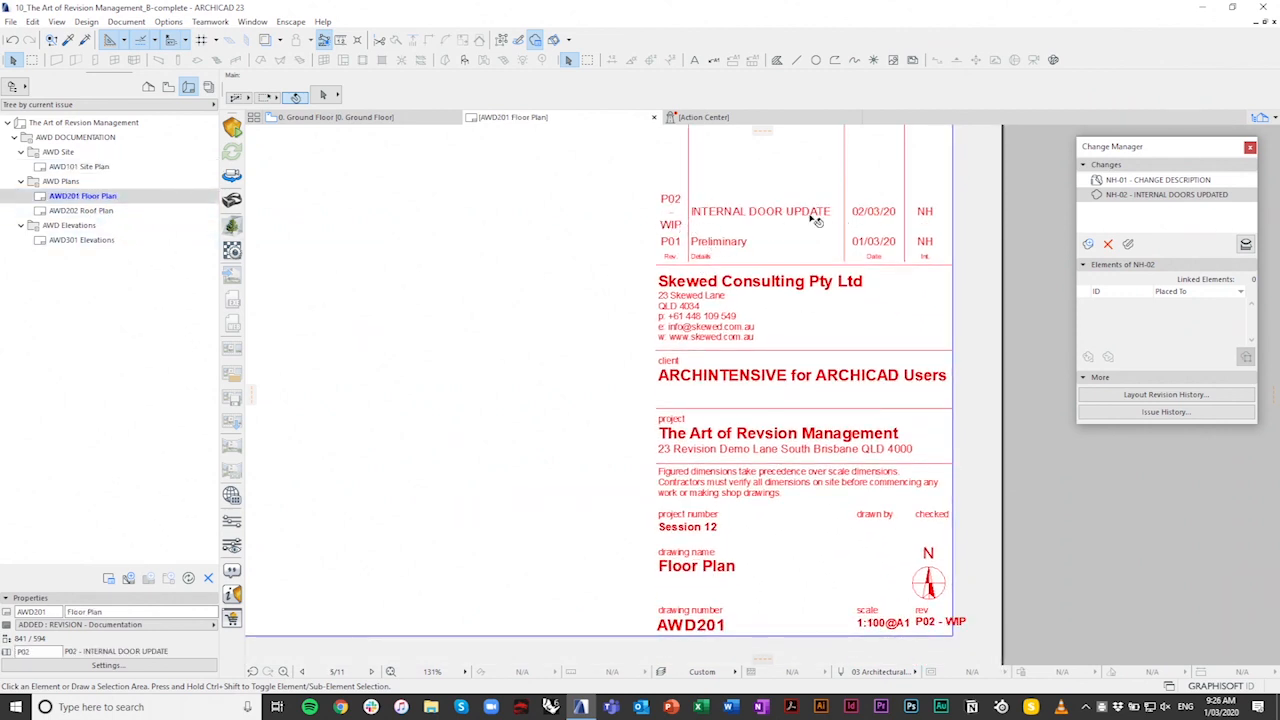
double_click(132, 214)
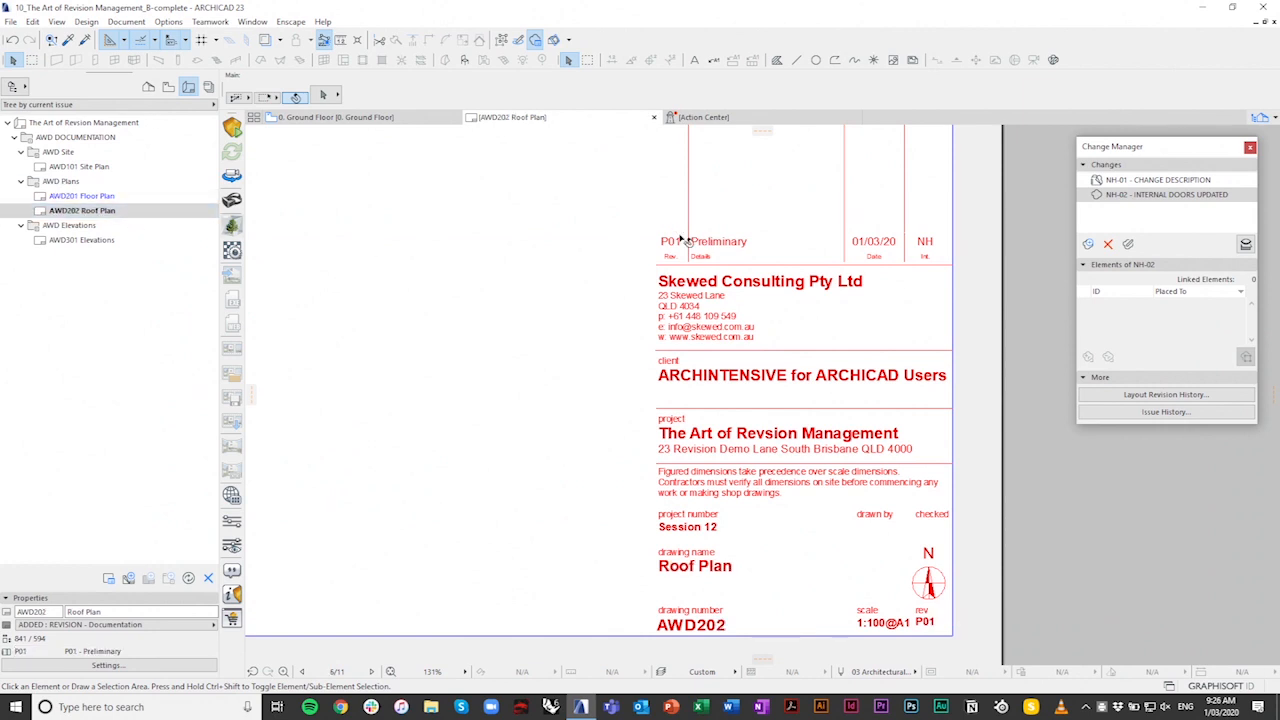
double_click(90, 240)
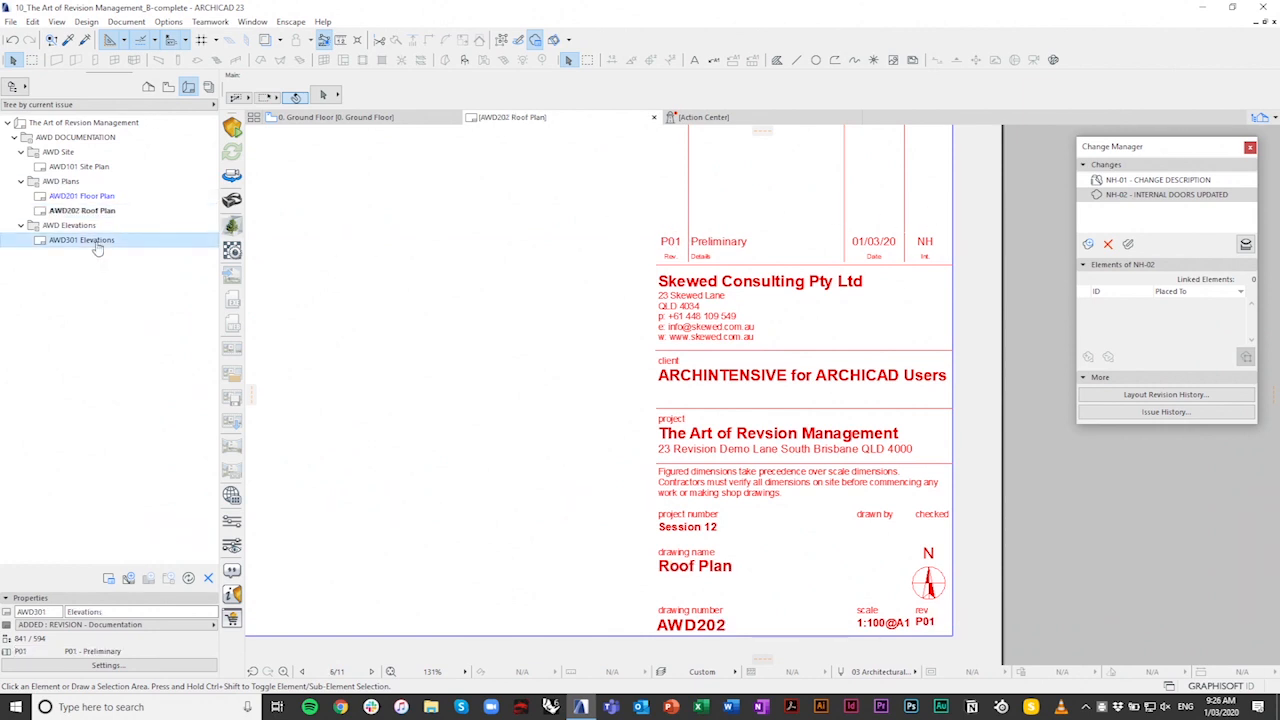
scroll(874, 543, "down", 6)
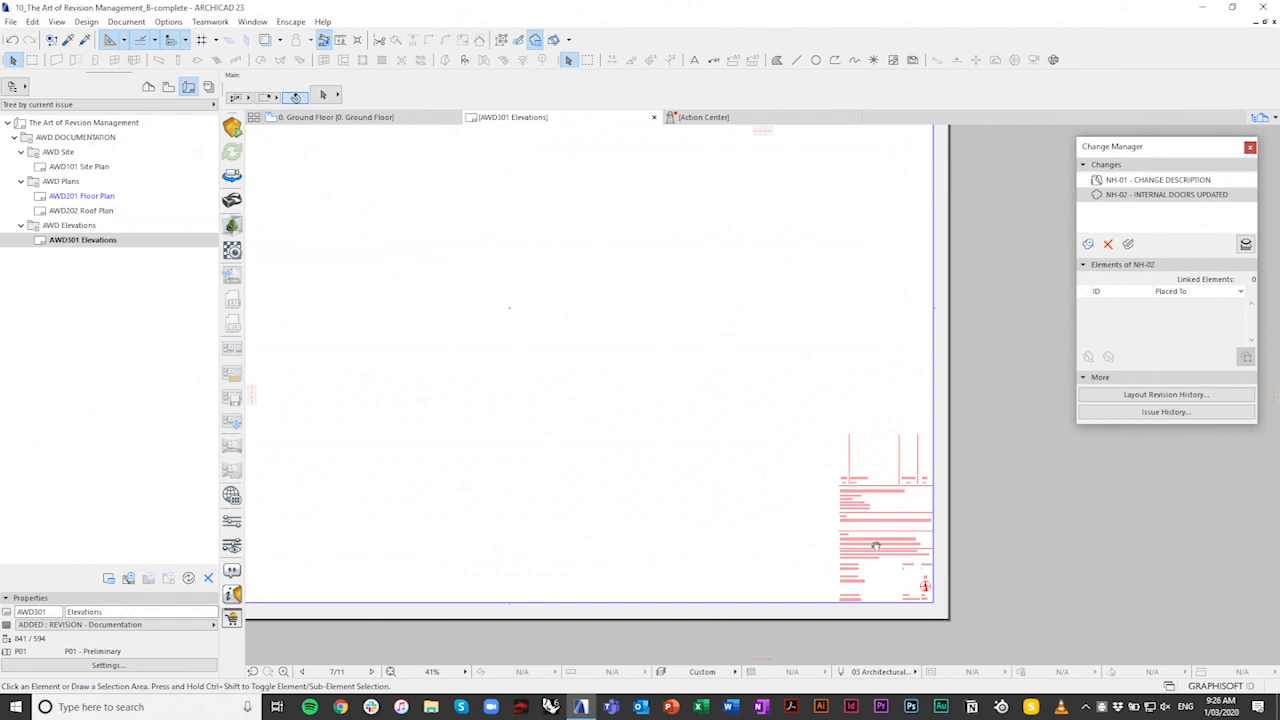
middle_click_drag(822, 505, 880, 523)
scroll(766, 436, "up", 1)
scroll(770, 438, "down", 1)
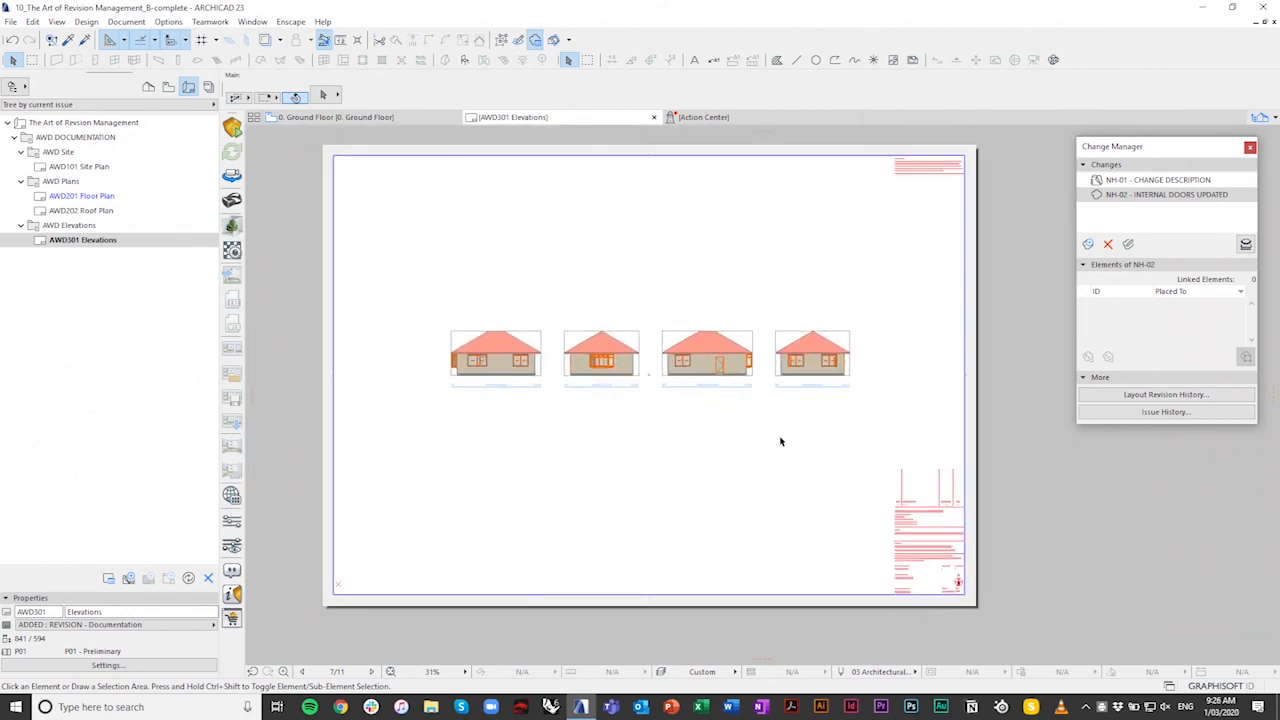
middle_click_drag(768, 415, 784, 436)
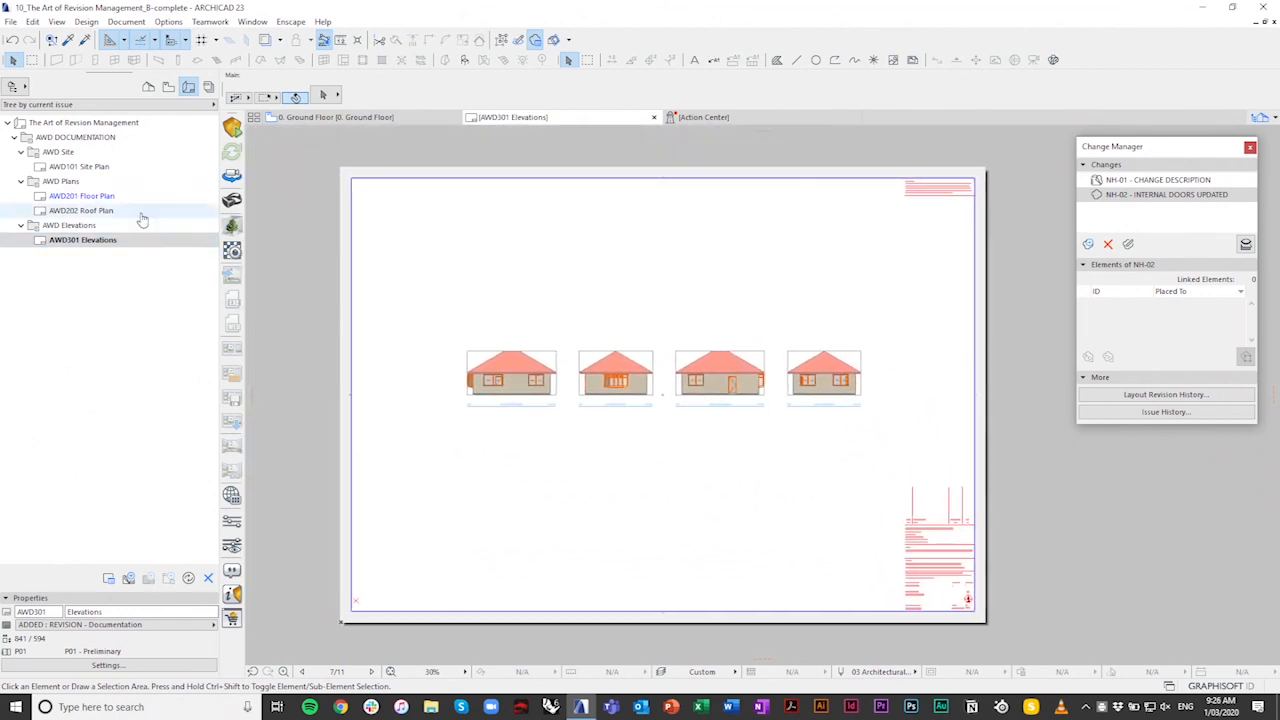
Step: Close the current issue P02 INTERNAL DOOR UPDATE without updating the possibly outdated drawings
right_click(76, 123)
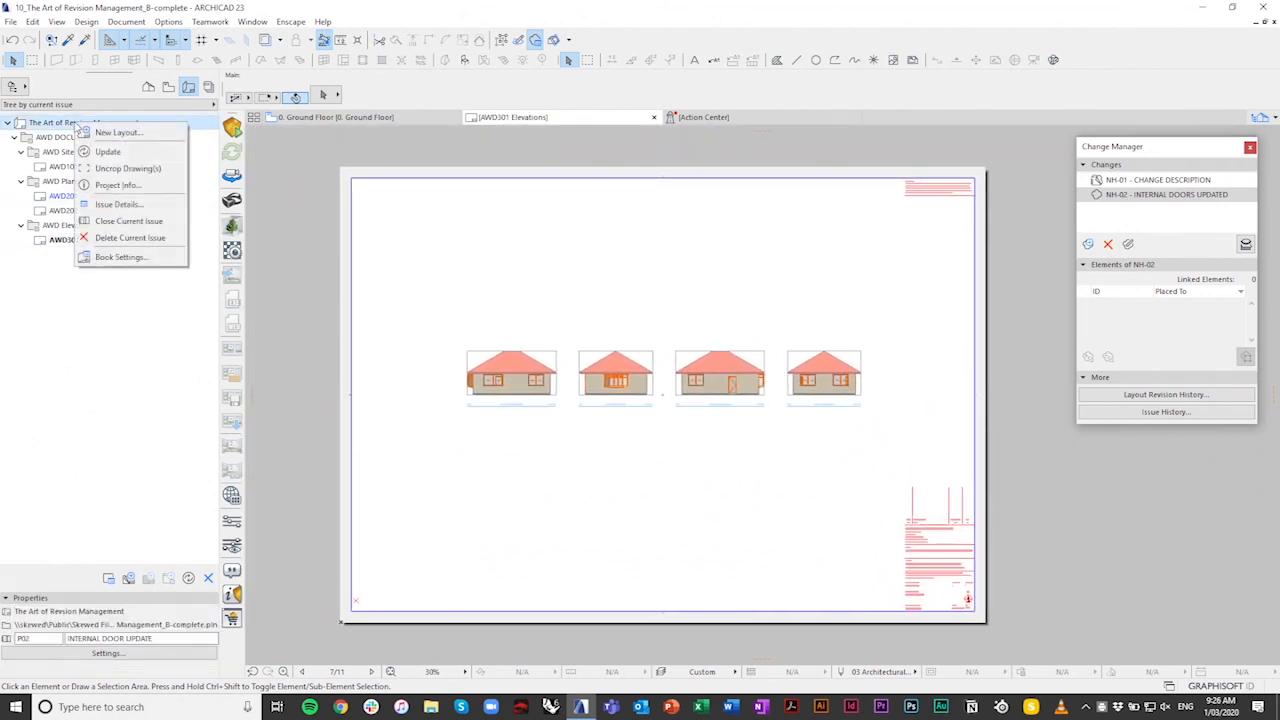
left_click(122, 222)
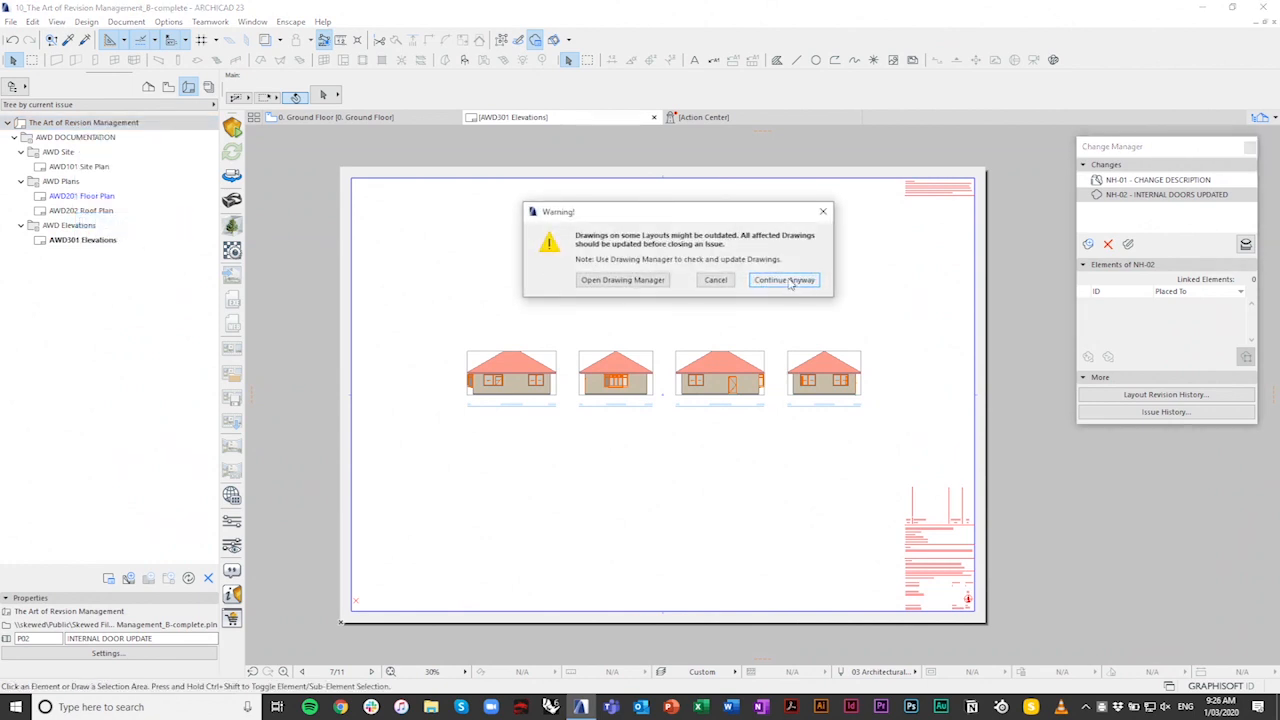
left_click(797, 283)
Step: Open the AWD202 Roof Plan and AWD201 Floor Plan layouts and inspect the revision tables in their title blocks
double_click(97, 211)
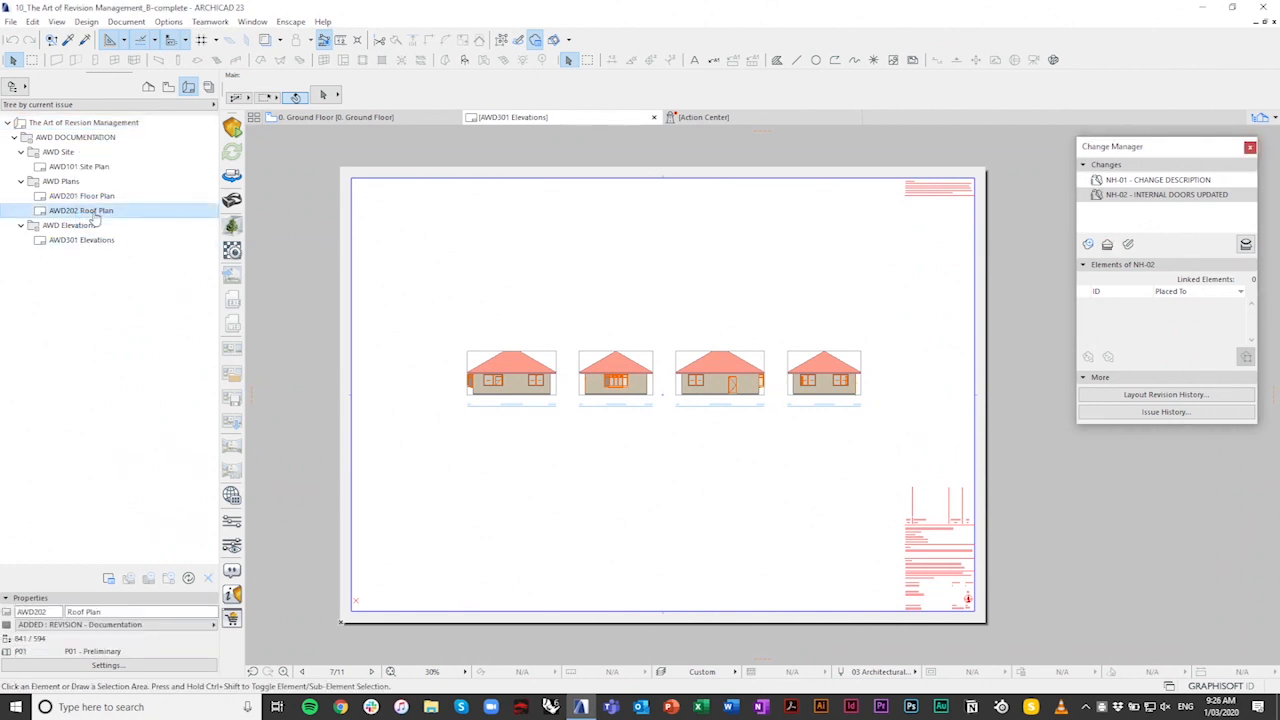
scroll(920, 528, "up", 5)
scroll(937, 536, "up", 4)
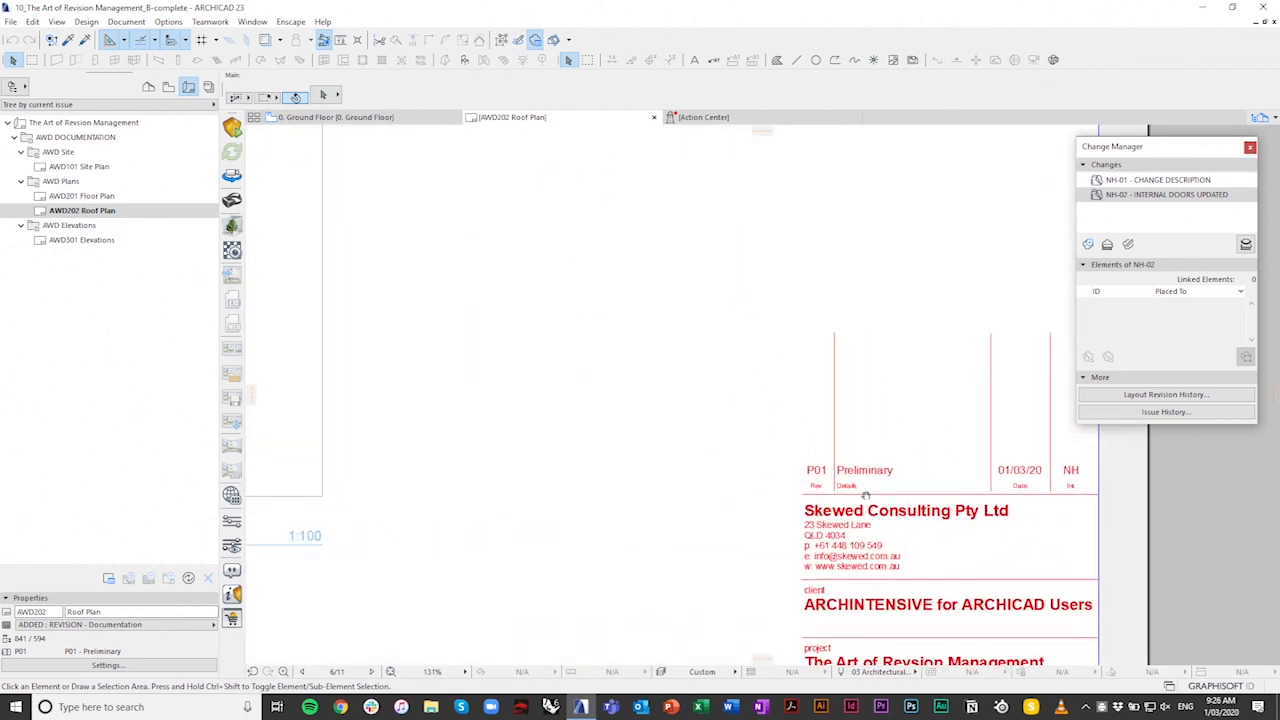
left_click(128, 203)
double_click(128, 203)
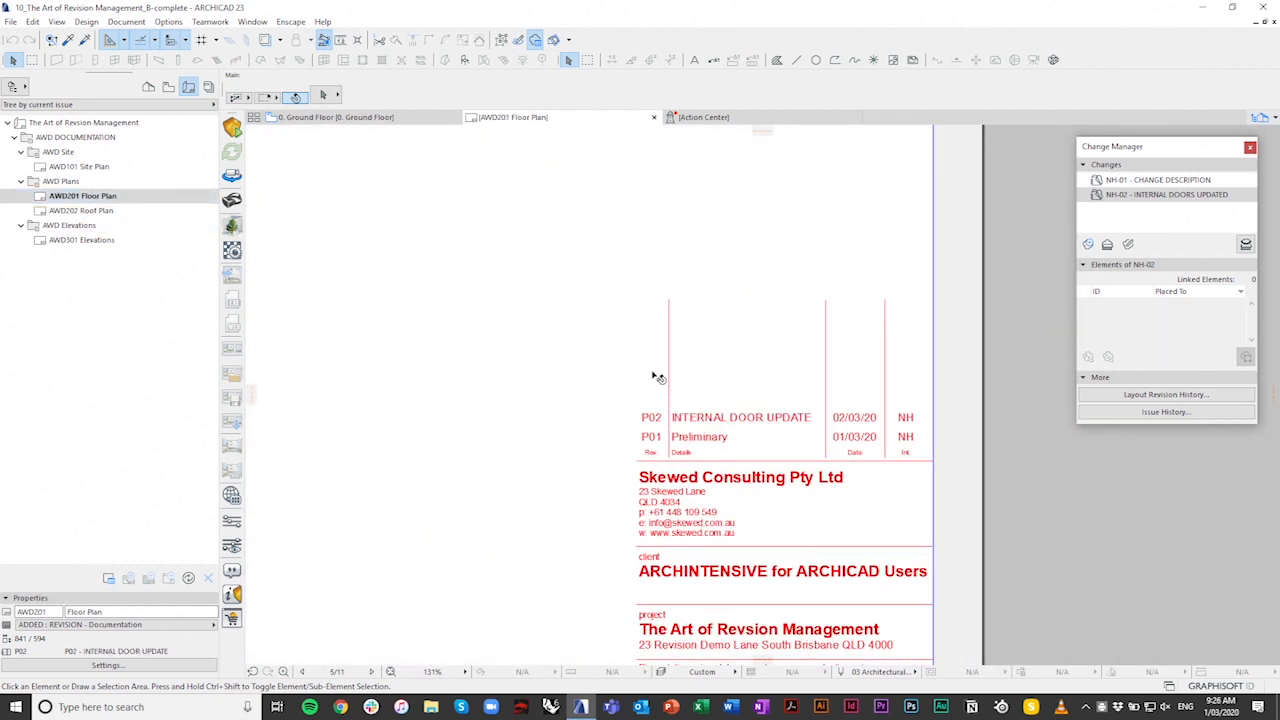
scroll(419, 367, "down", 8)
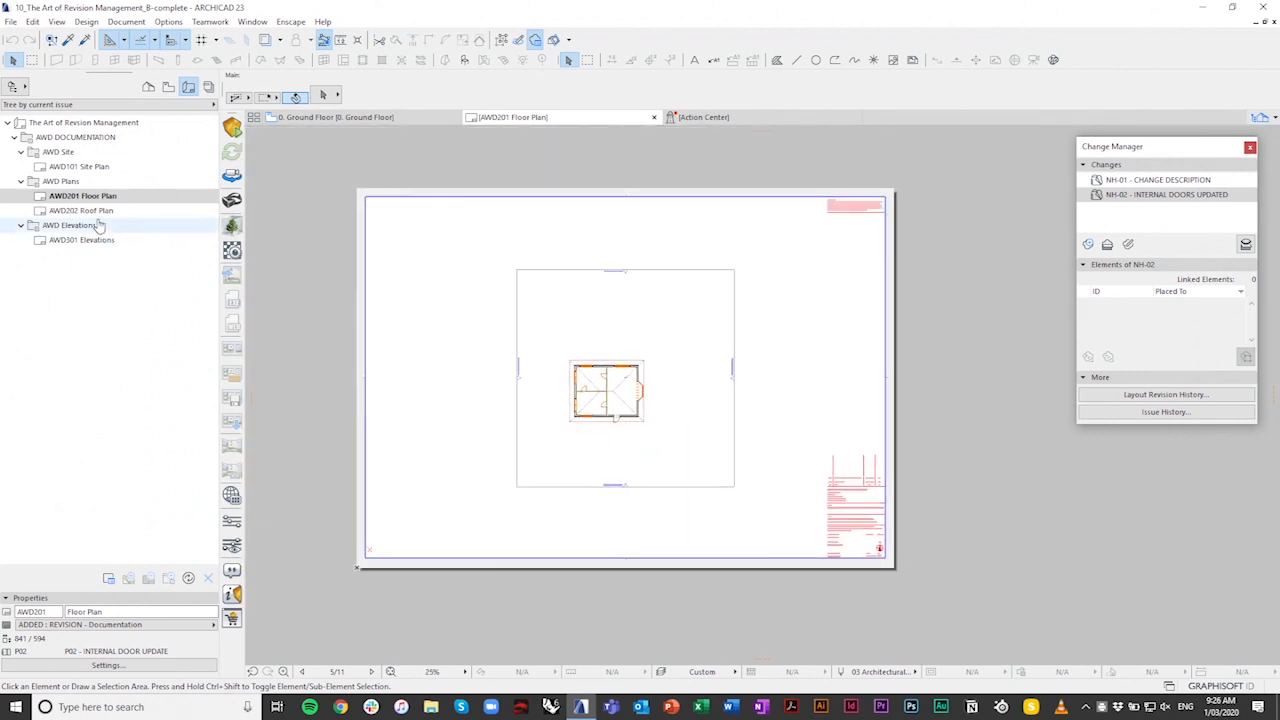
Step: Create a layout named Ceiling Plan in the AWD Plans subset with the master layout ADDED : REVISION - Documentation
right_click(68, 182)
left_click(100, 190)
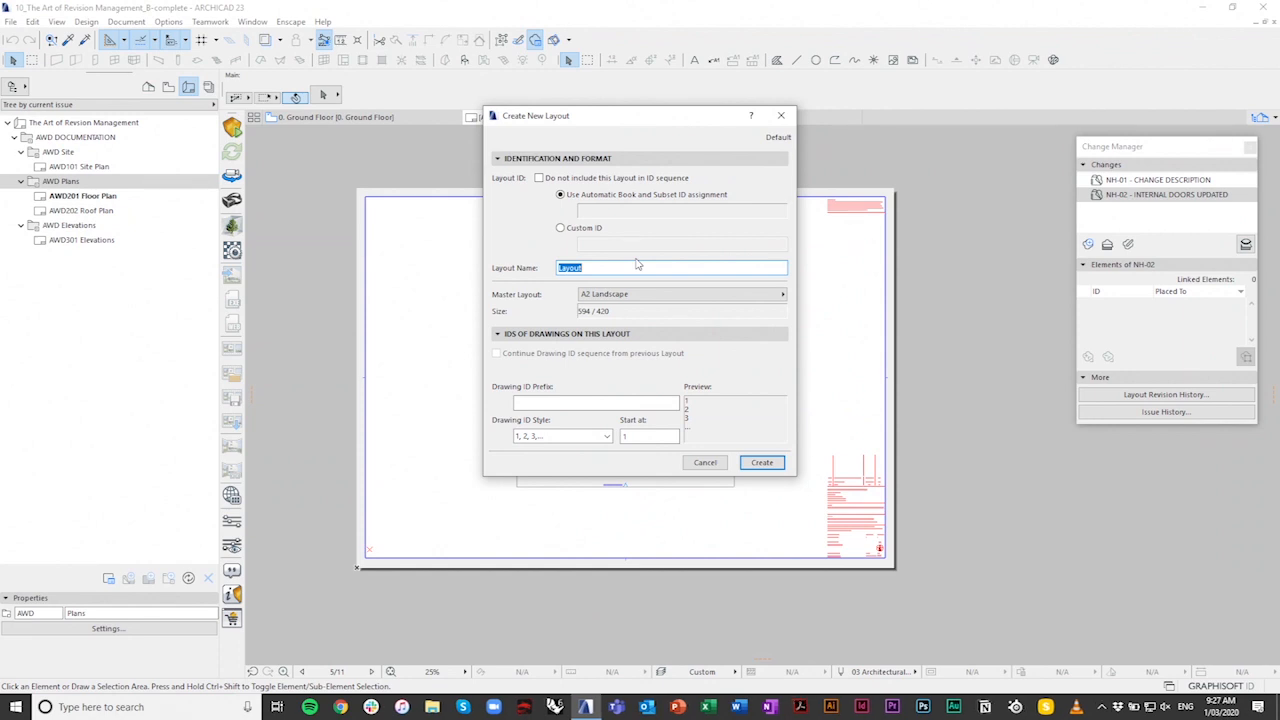
type("CE")
left_click(667, 294)
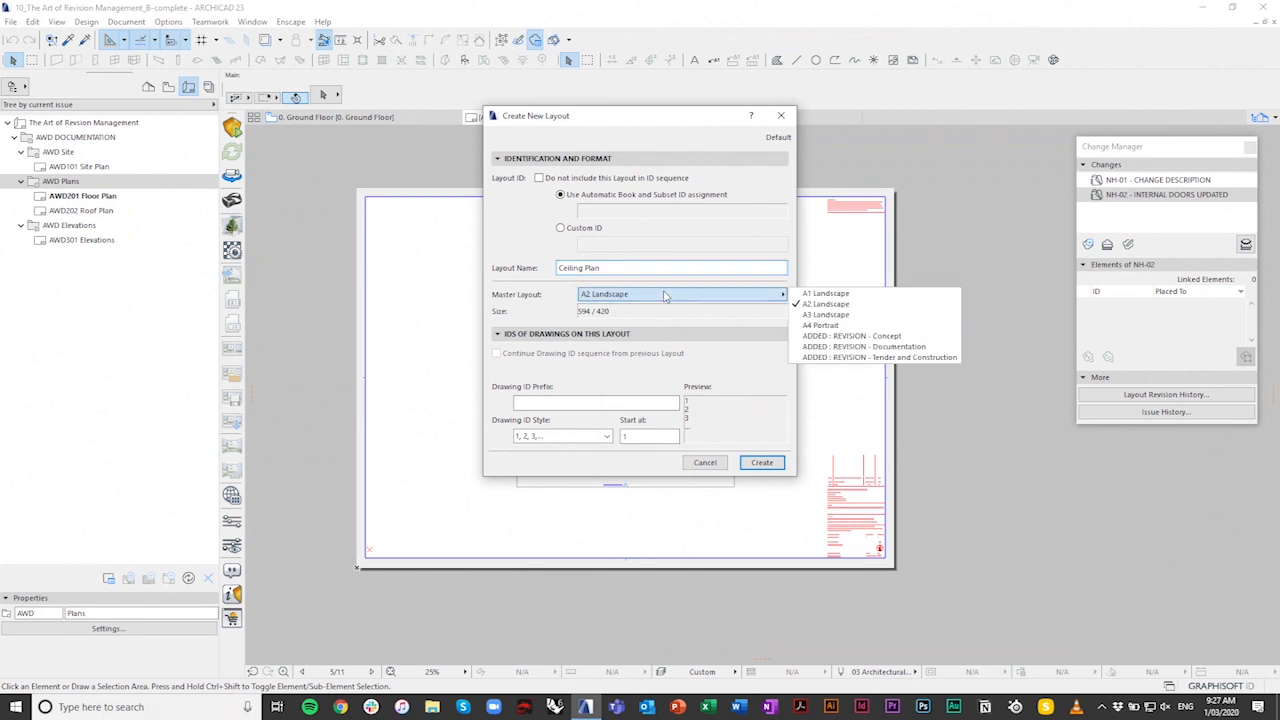
left_click(920, 347)
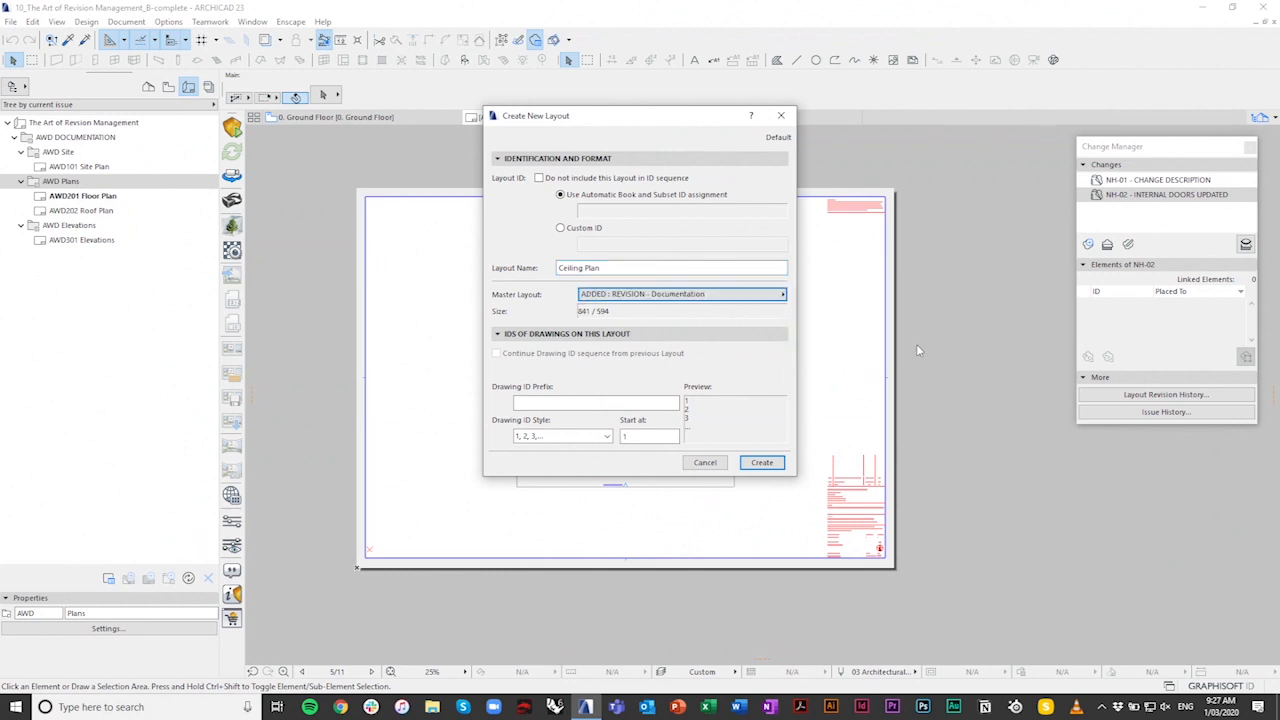
left_click(762, 462)
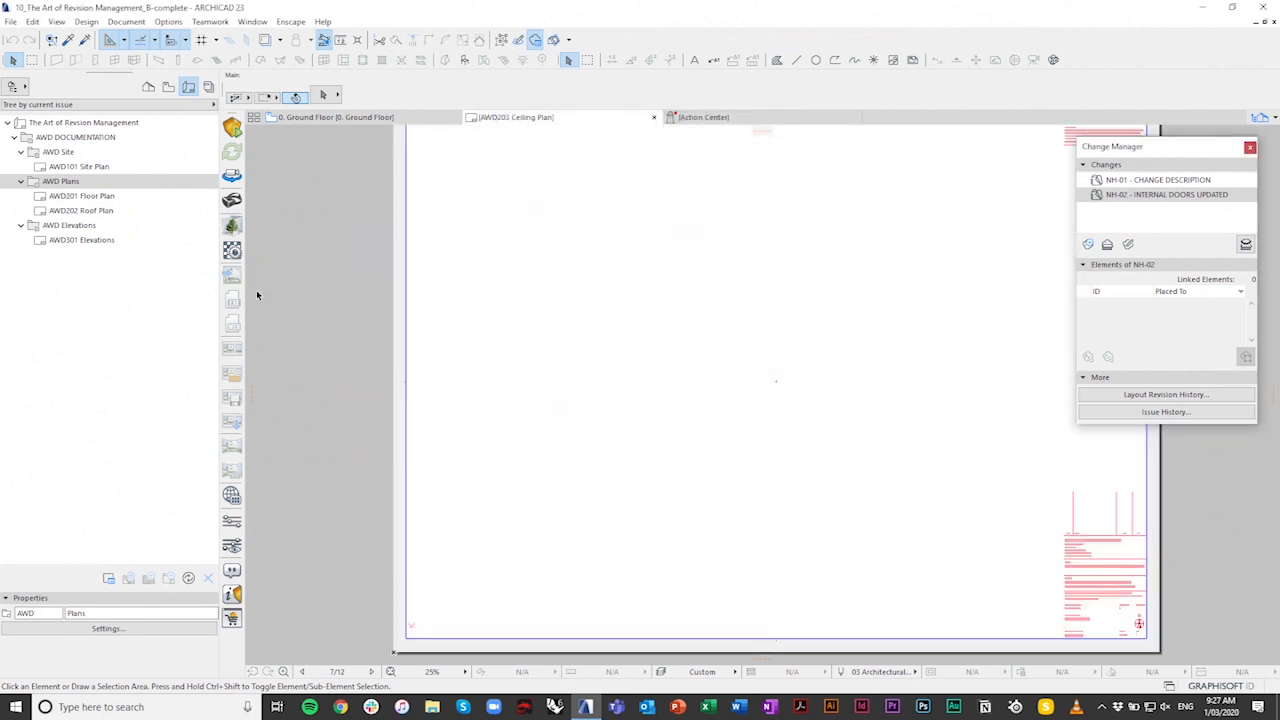
scroll(680, 400, "down", 3)
scroll(680, 402, "up", 2)
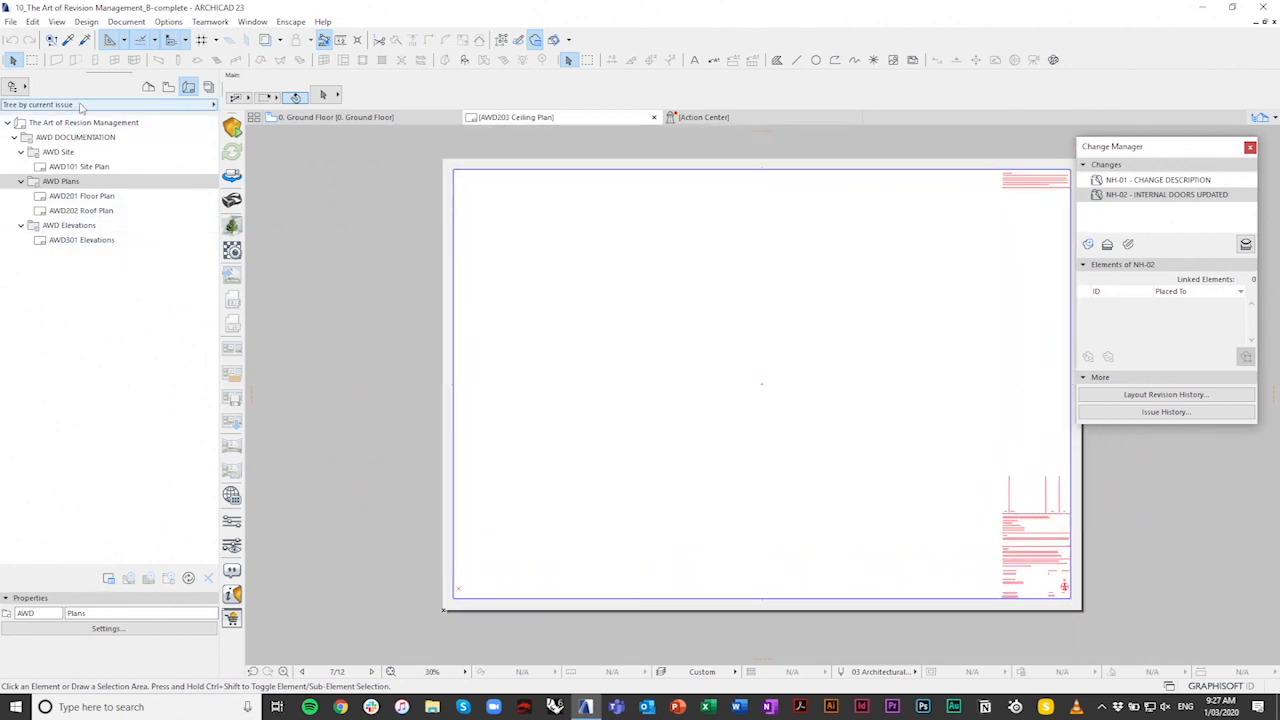
Step: Show the layout book as a tree by subset and examine the title block of the AWD203 Ceiling Plan layout
left_click(37, 105)
left_click(258, 104)
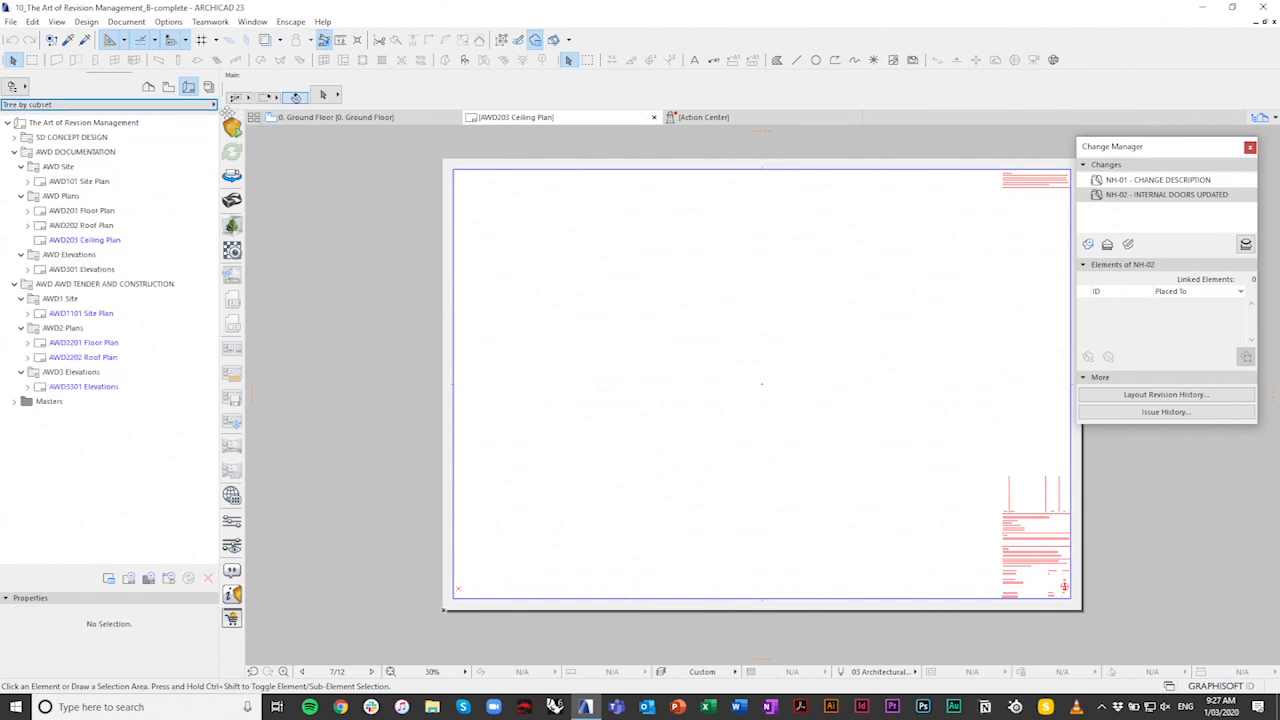
left_click(86, 241)
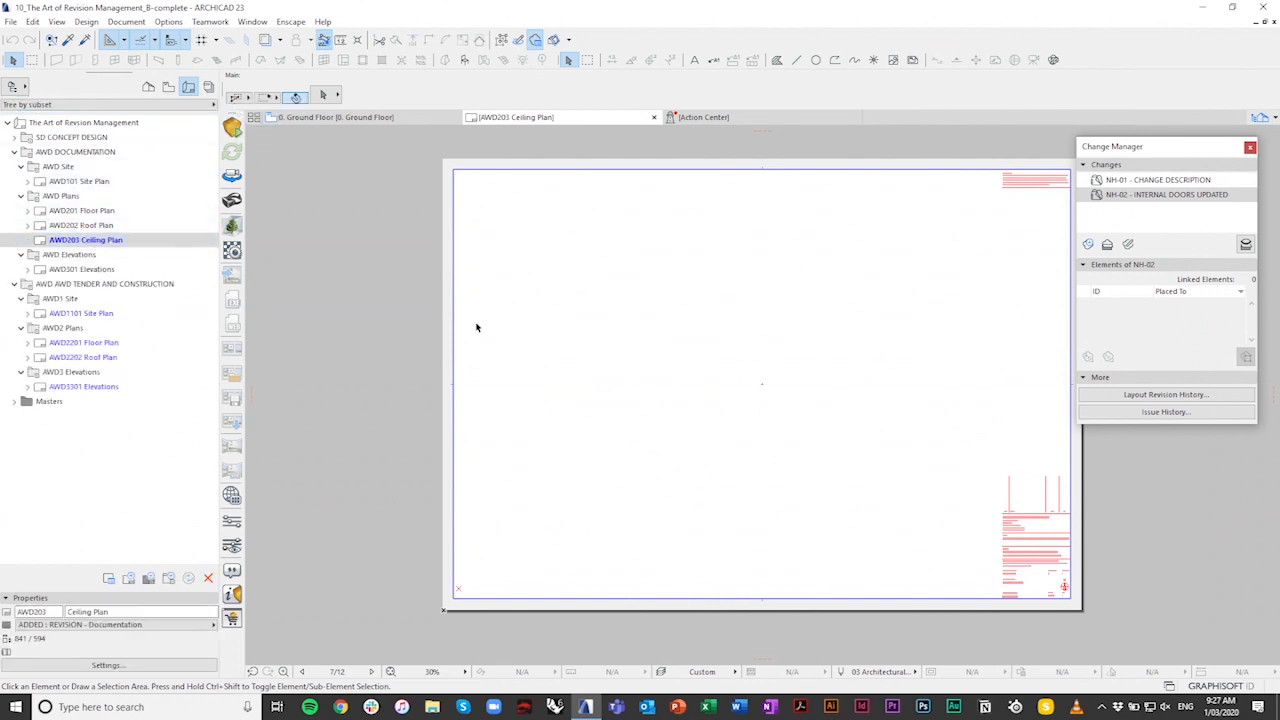
scroll(913, 517, "up", 4)
scroll(957, 521, "down", 3)
middle_click_drag(957, 521, 912, 513)
scroll(909, 513, "down", 1)
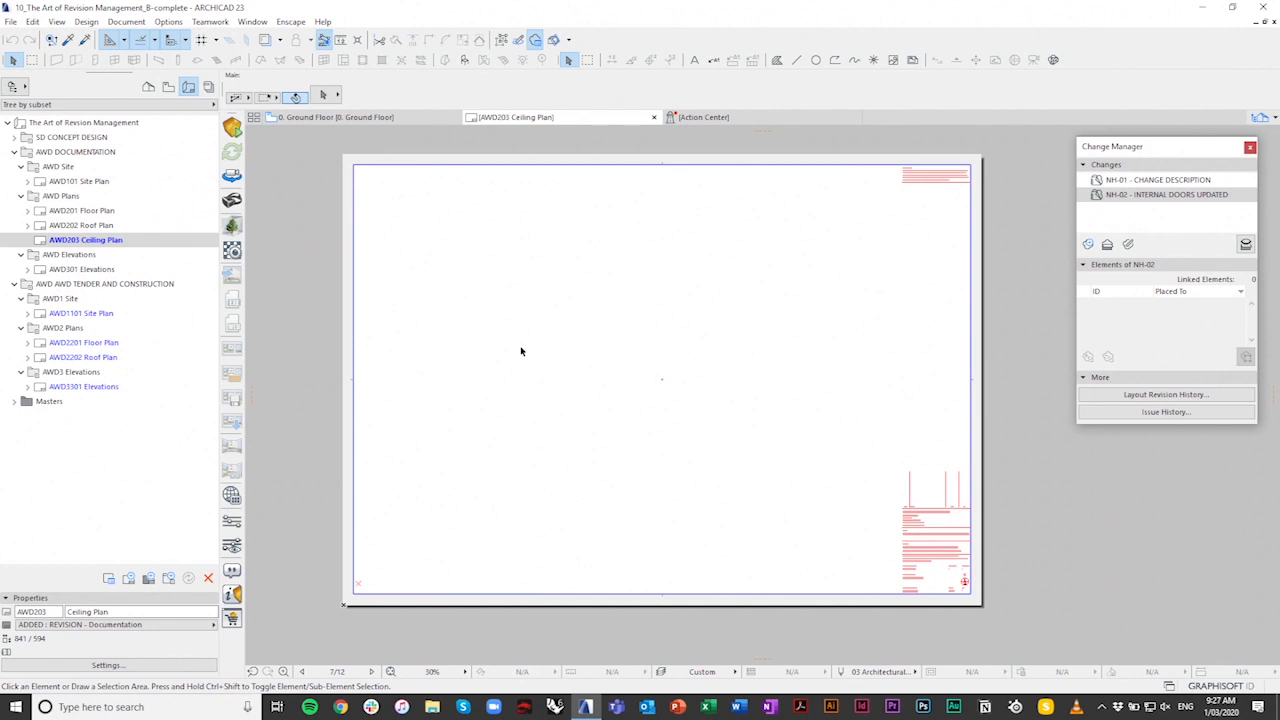
left_click(99, 242)
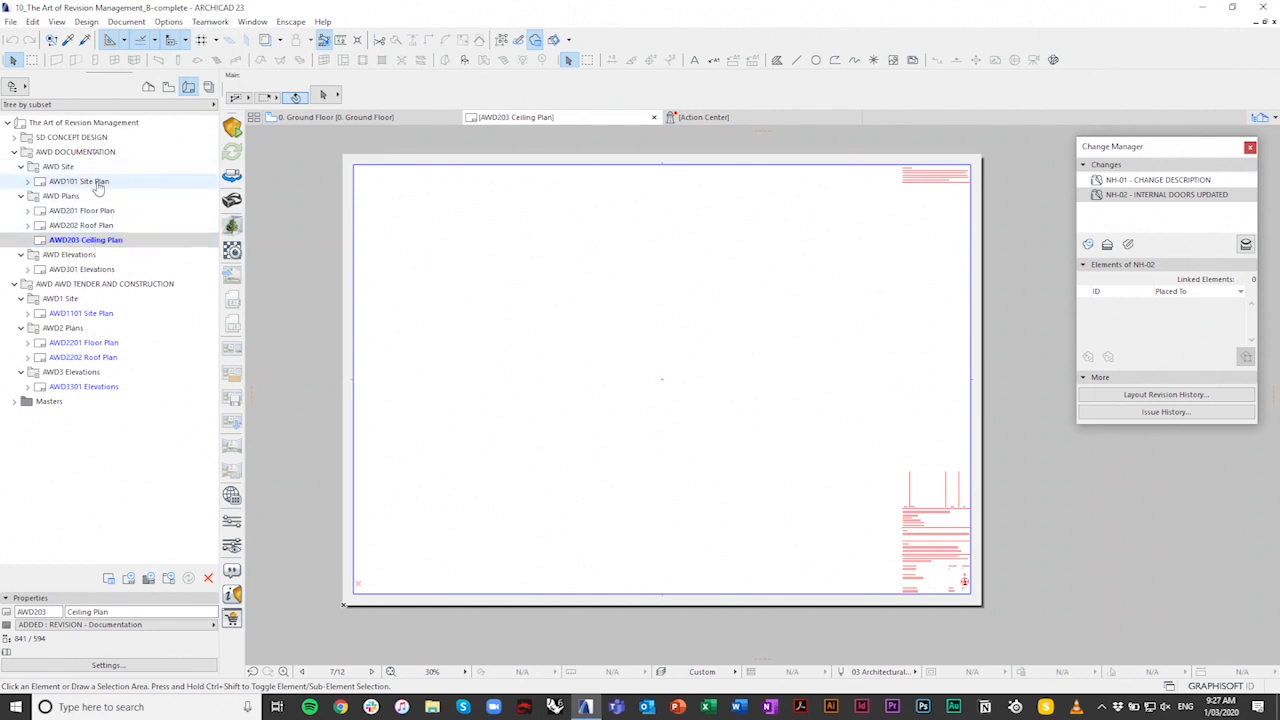
Step: Create a new issue named PRELIMINARY UPDATE with added issue date 03/03/20 and issued by NH, without updating the drawings first
left_click(96, 123)
right_click(95, 124)
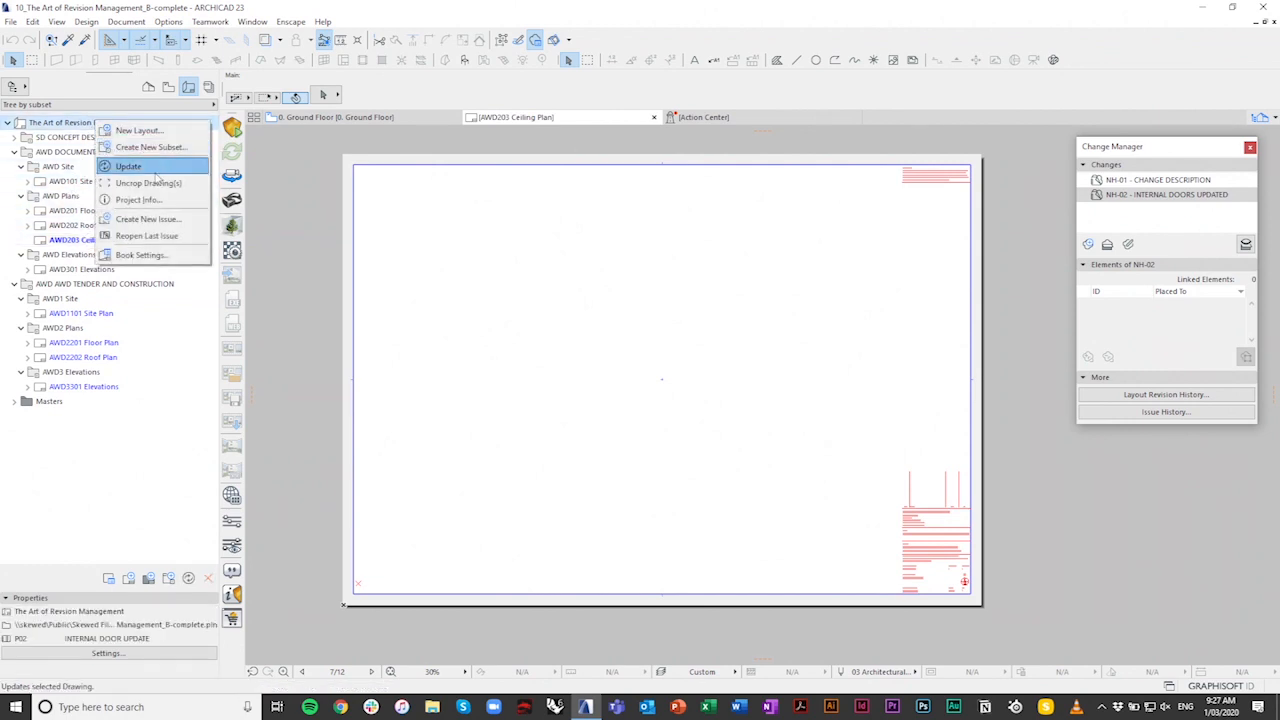
left_click(166, 220)
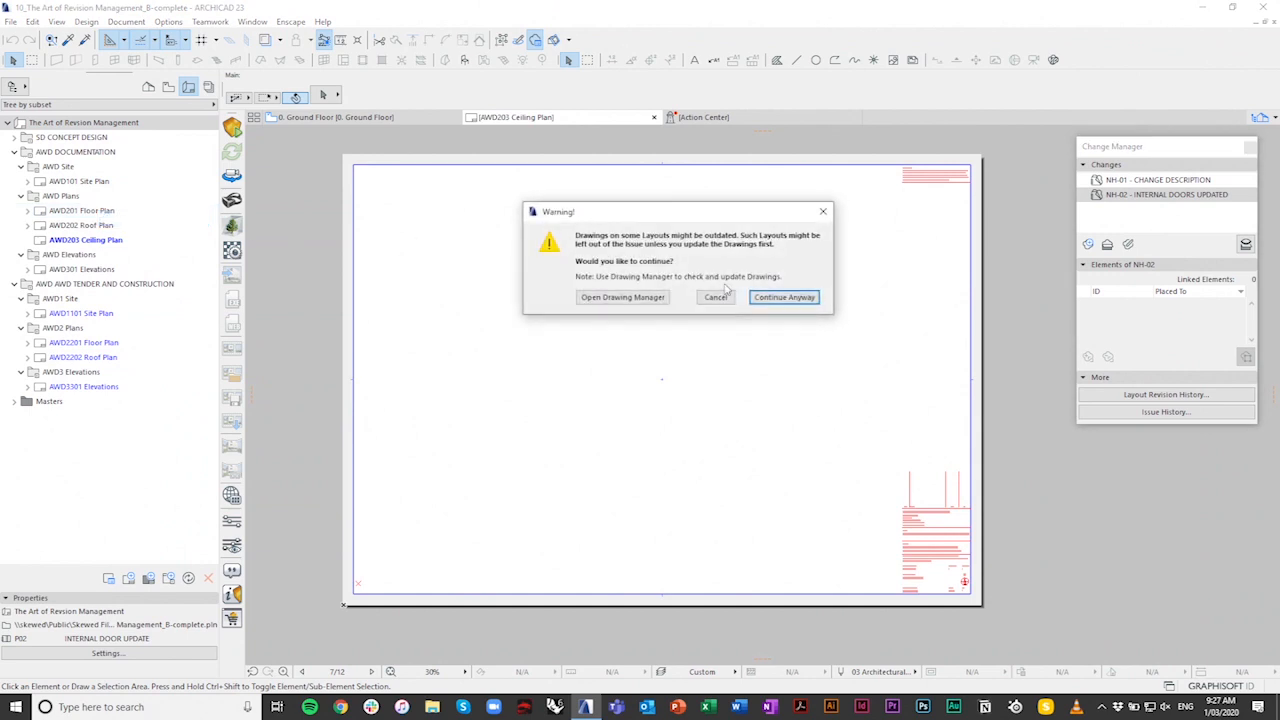
left_click(785, 302)
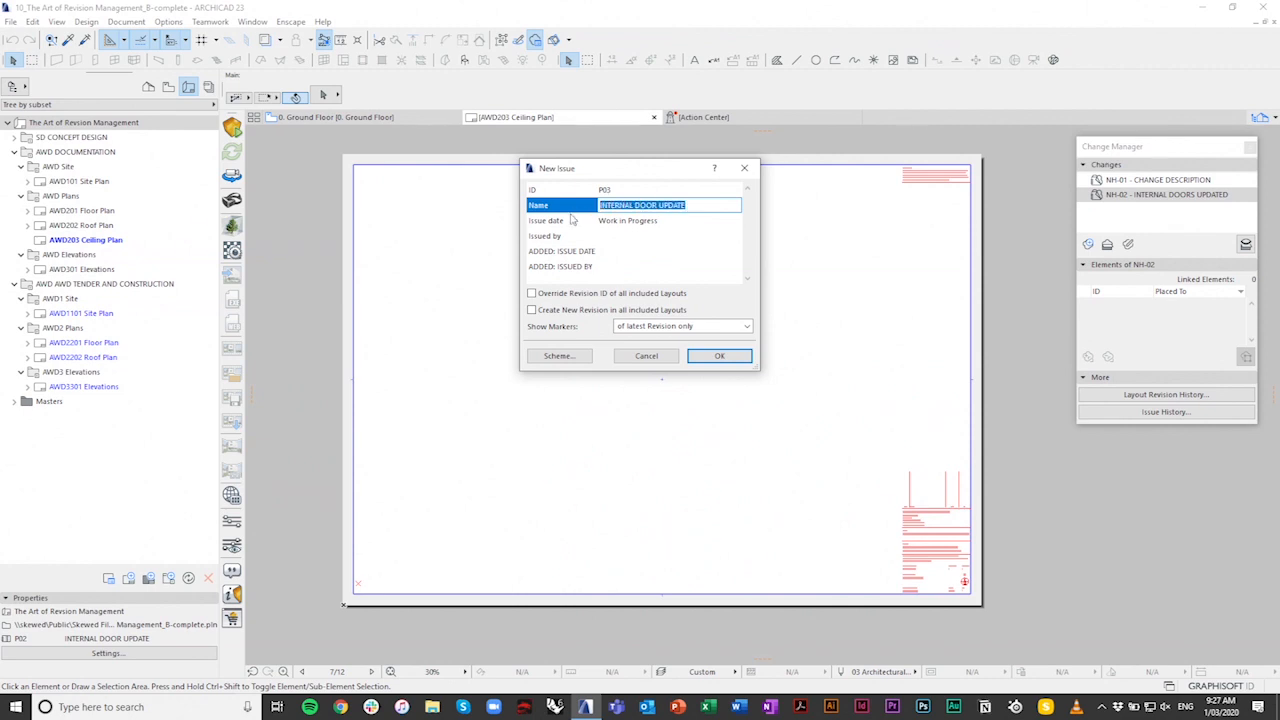
type("CEIL")
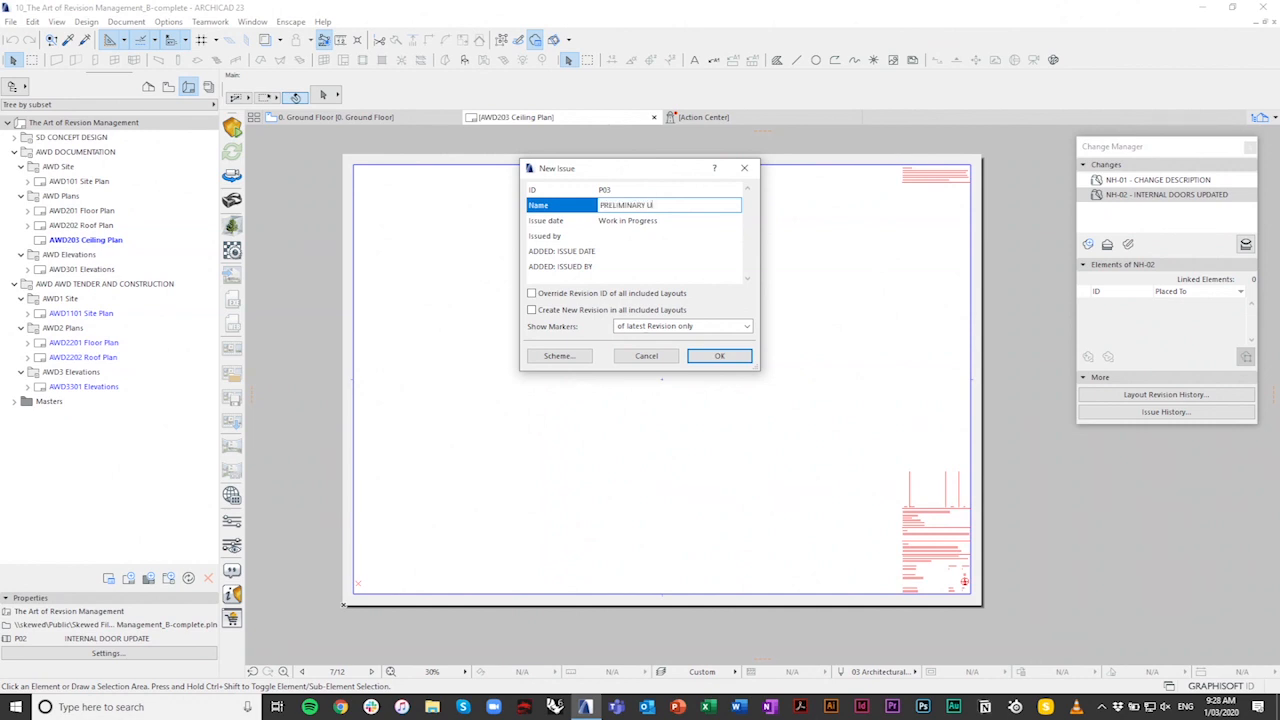
left_click(633, 250)
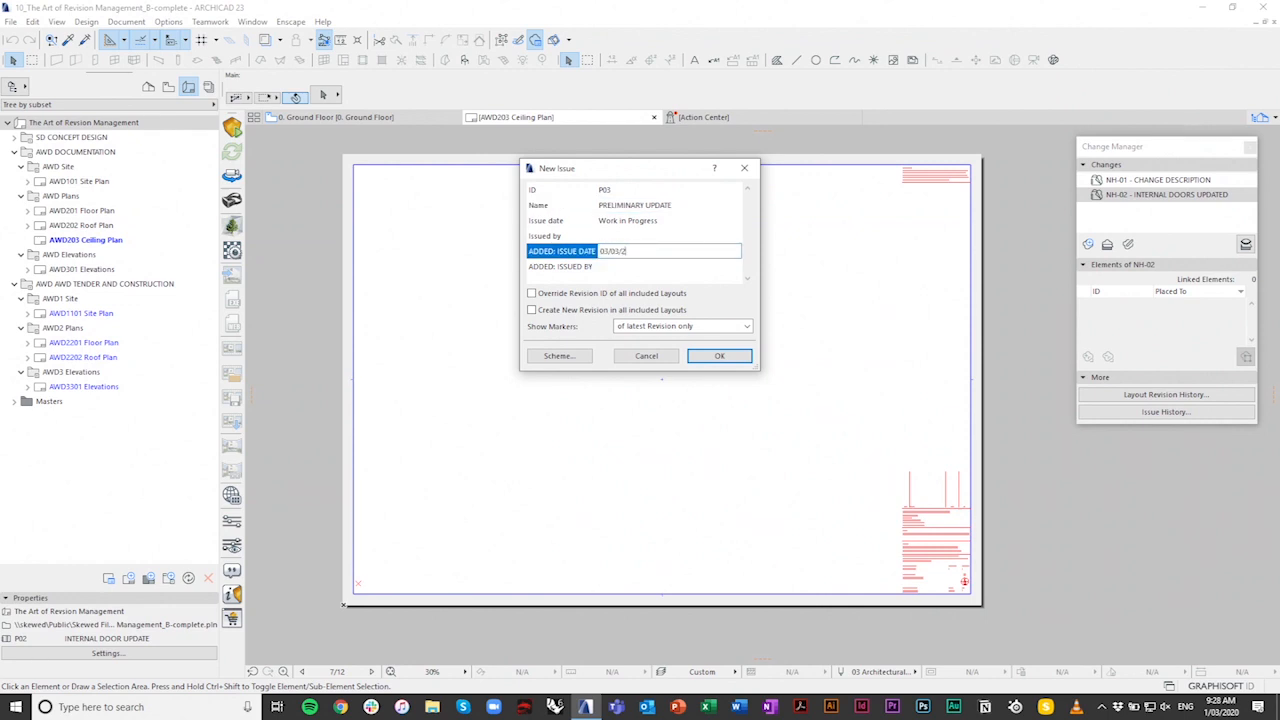
left_click(666, 266)
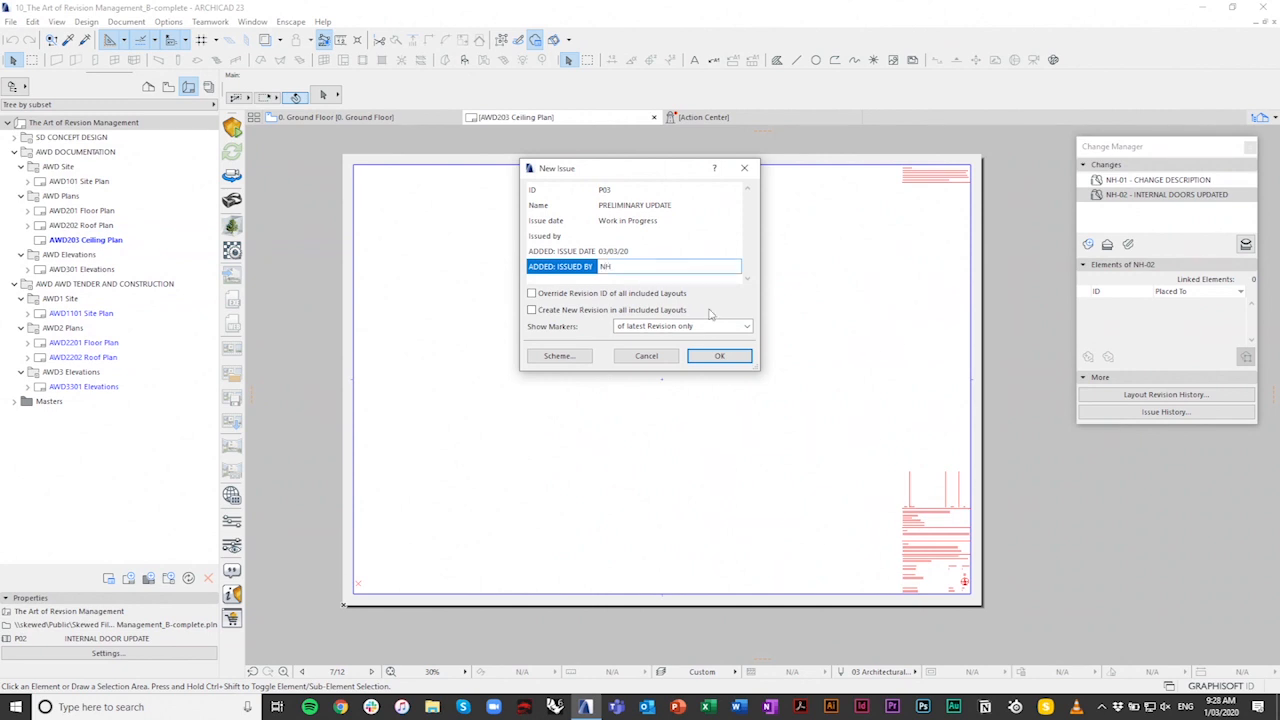
left_click(719, 356)
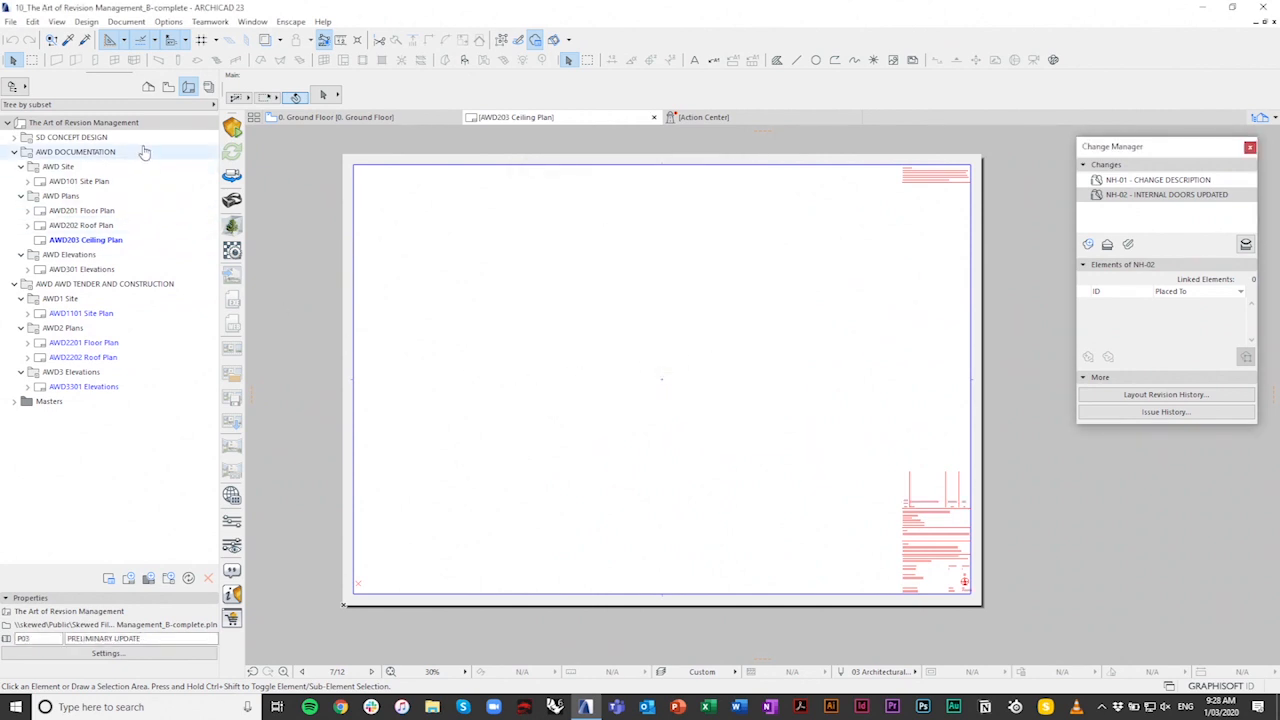
Step: Add all AWD DOCUMENTATION layouts, from AWD101 Site Plan through AWD301 Elevations, to the current issue
left_click(100, 181)
left_click(97, 210, "shift")
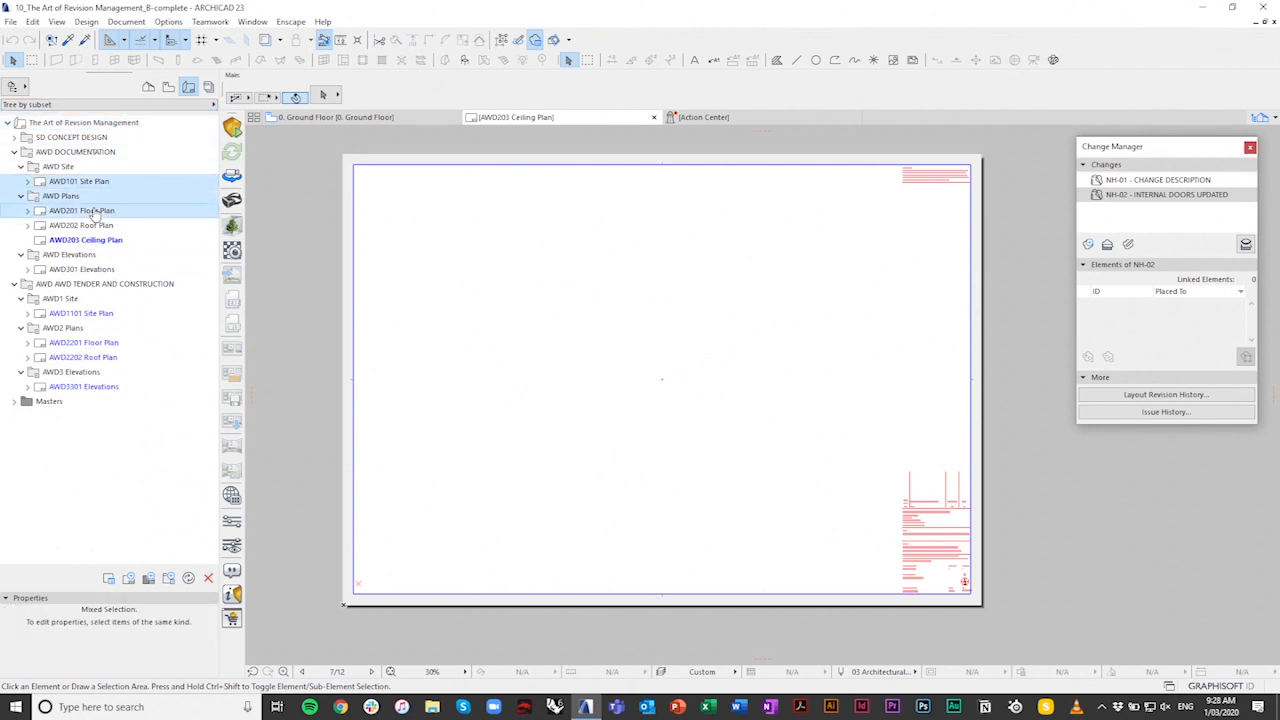
left_click(95, 270, "shift")
right_click(95, 270)
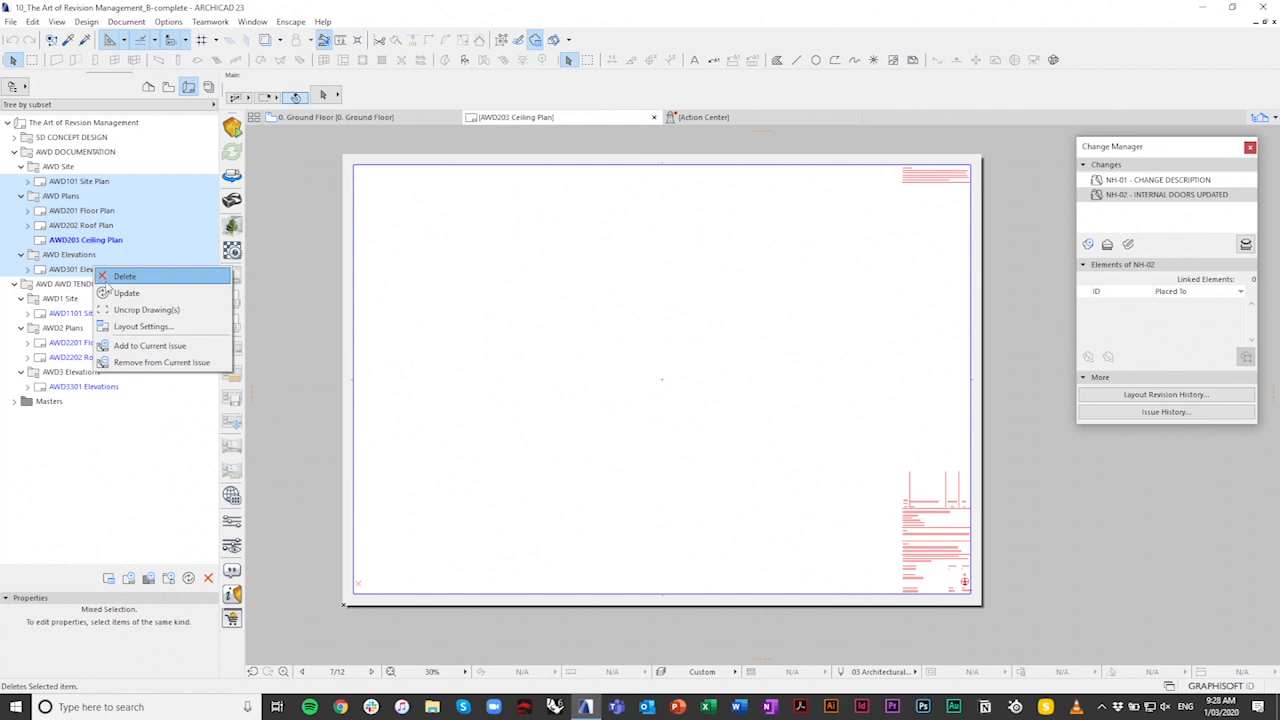
left_click(160, 347)
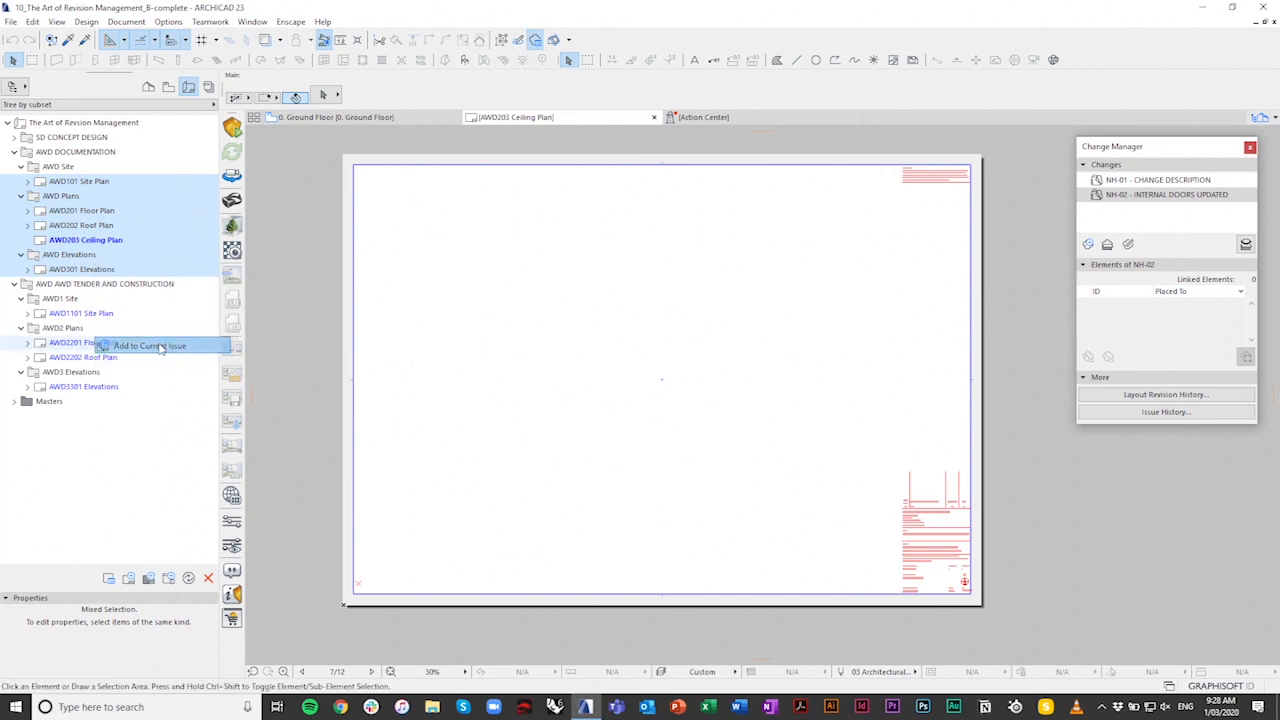
Step: Show the layout book as a tree by current issue and remove the AWD TENDER AND CONSTRUCTION subset from the issue
left_click(140, 105)
left_click(238, 134)
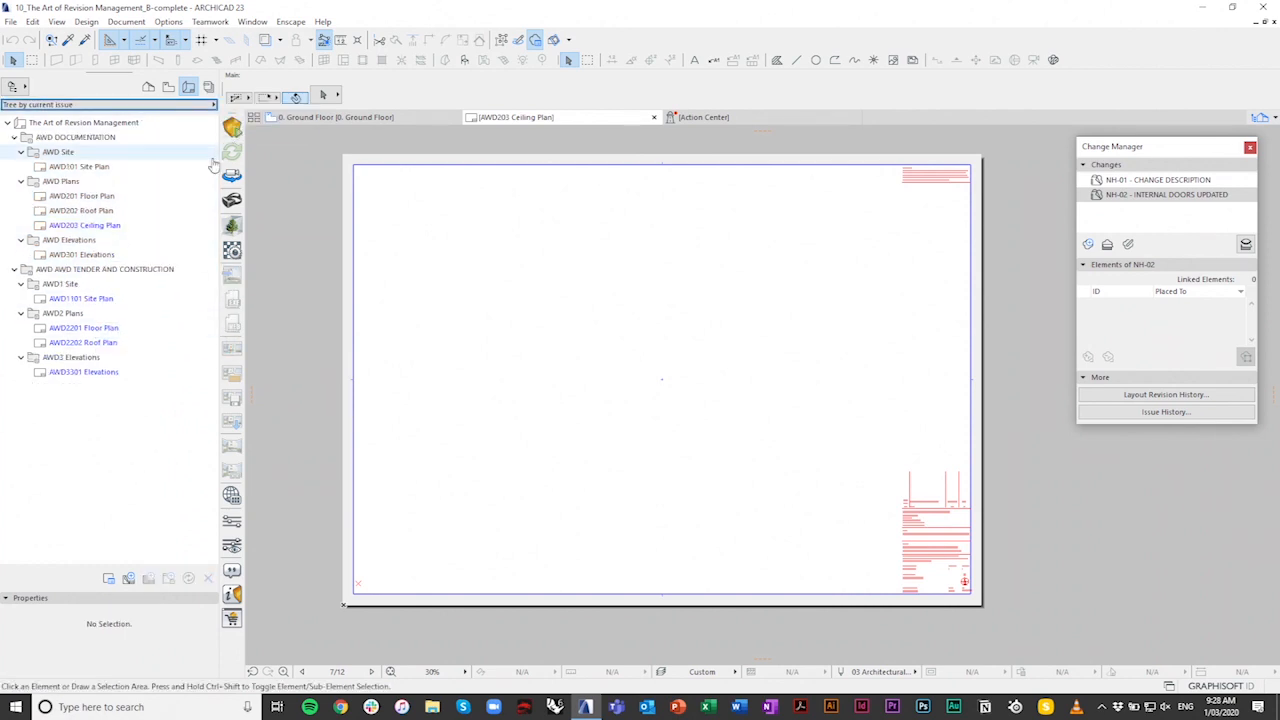
left_click(100, 270)
right_click(100, 270)
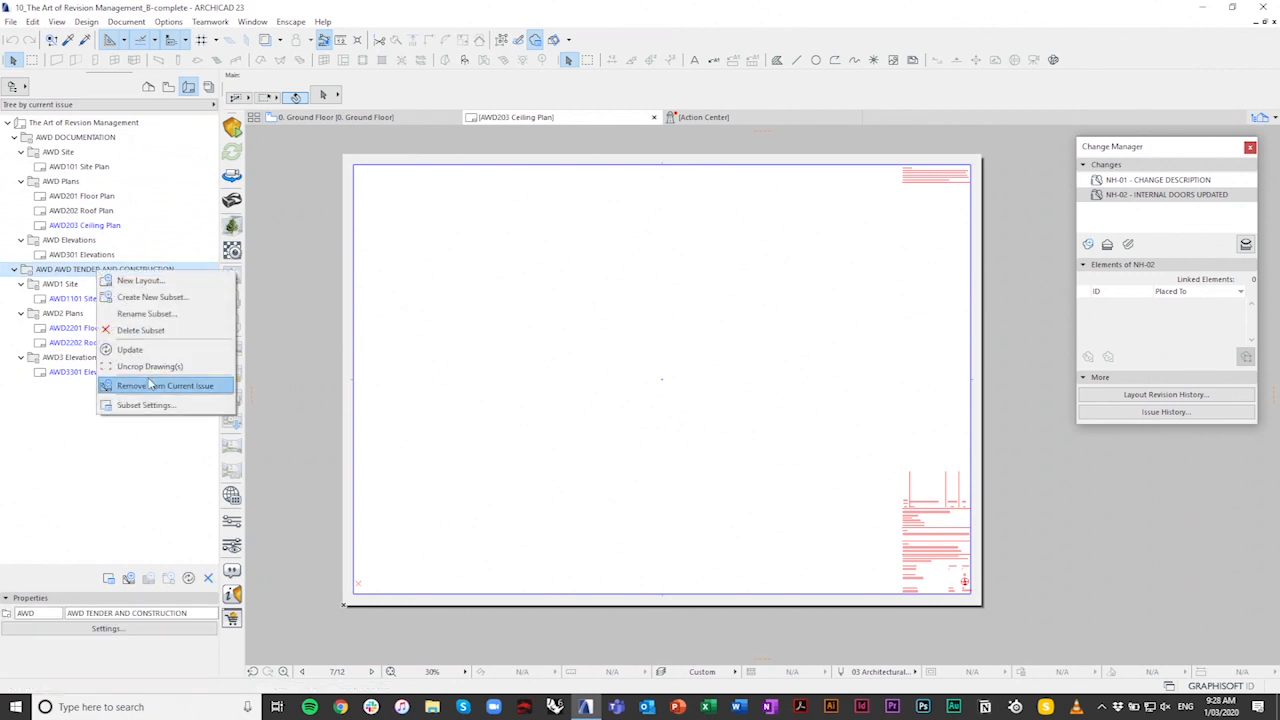
left_click(150, 385)
Step: Select the AWD203 Ceiling Plan layout and inspect the revision table in its title block
left_click(100, 227)
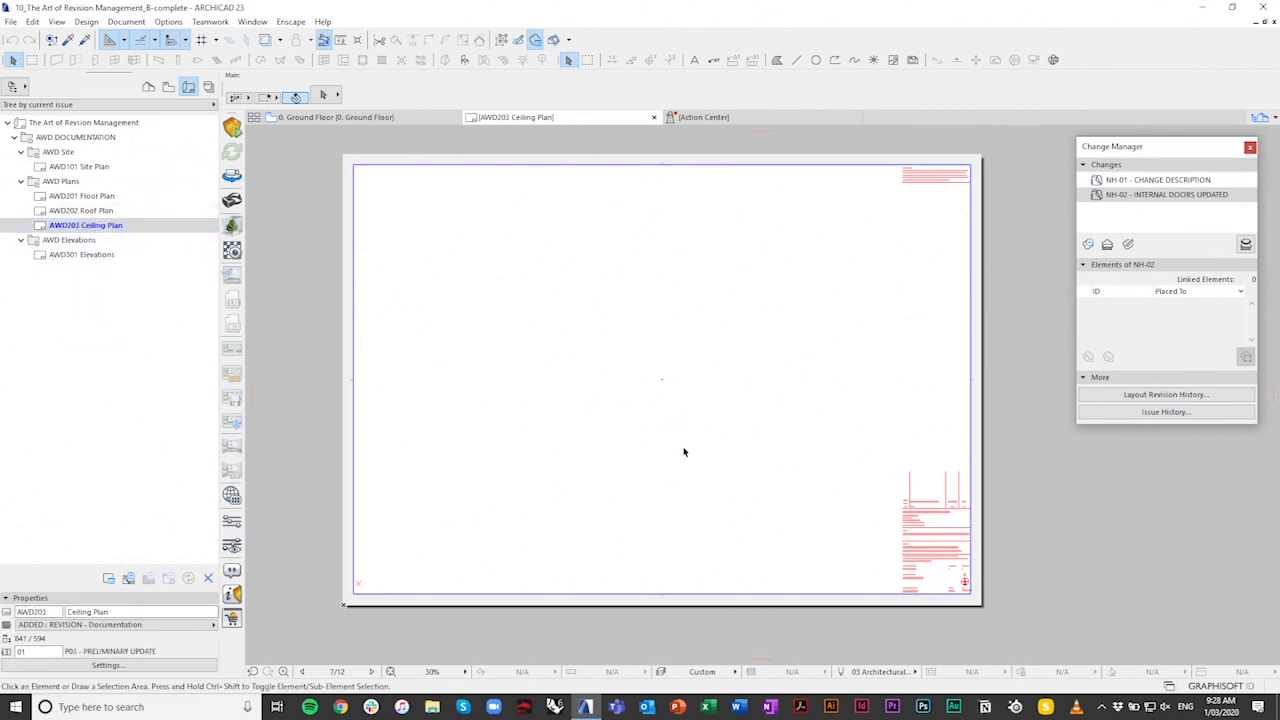
scroll(900, 515, "up", 5)
scroll(706, 524, "up", 4)
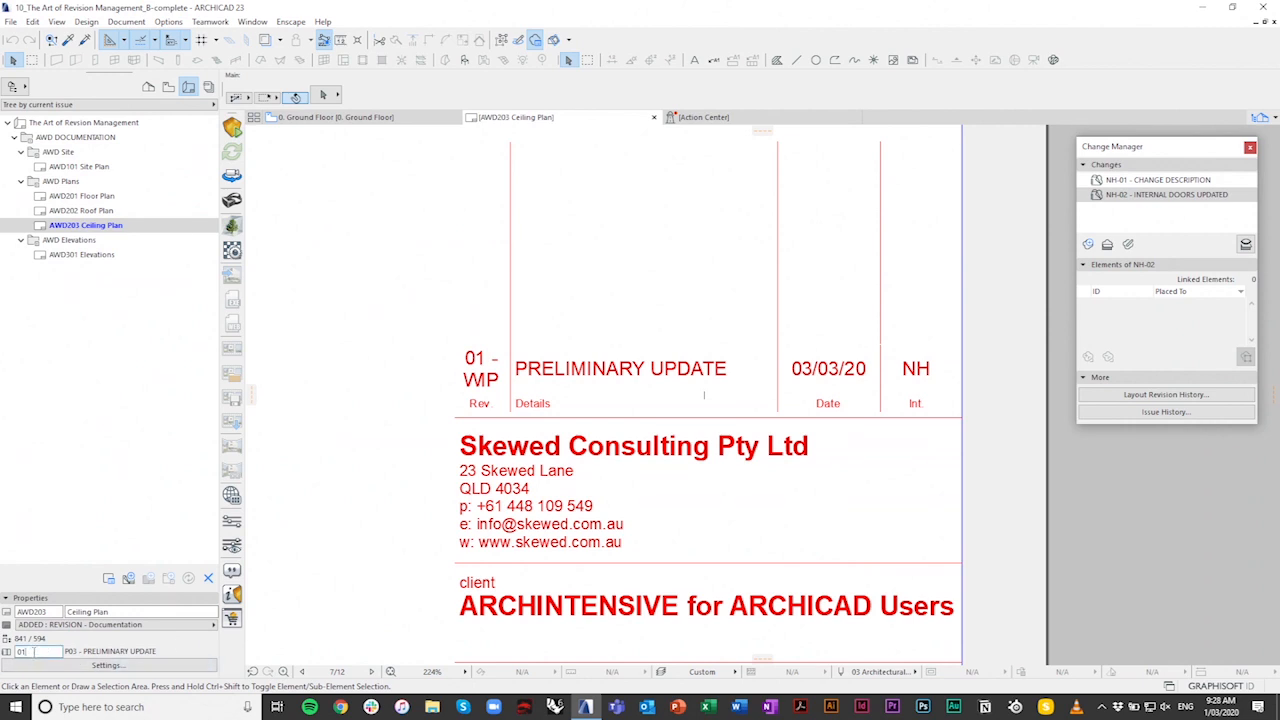
Step: Set the current revision ID of the AWD203 Ceiling Plan layout to P01
type("1")
left_click(383, 380)
key("Escape")
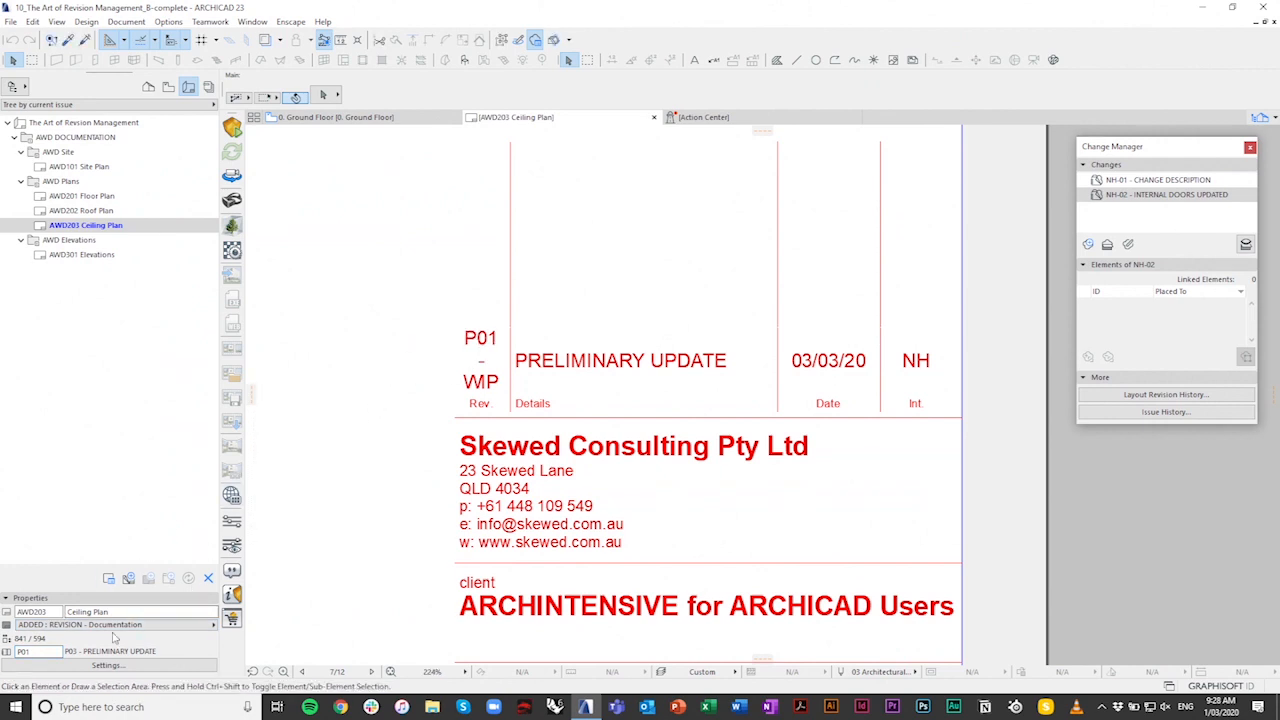
Step: Clear the custom P01 revision ID of the AWD203 Ceiling Plan layout to restore its automatic numbering
left_click_drag(36, 652, 14, 652)
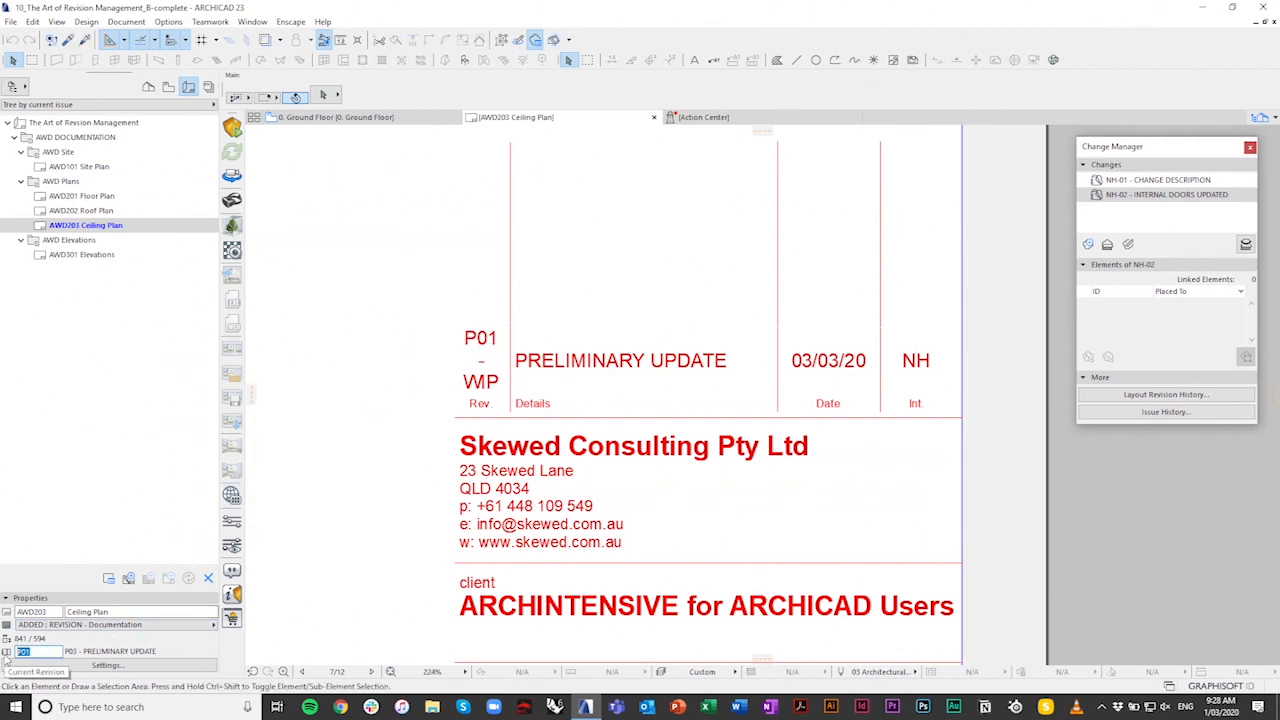
left_click(386, 360)
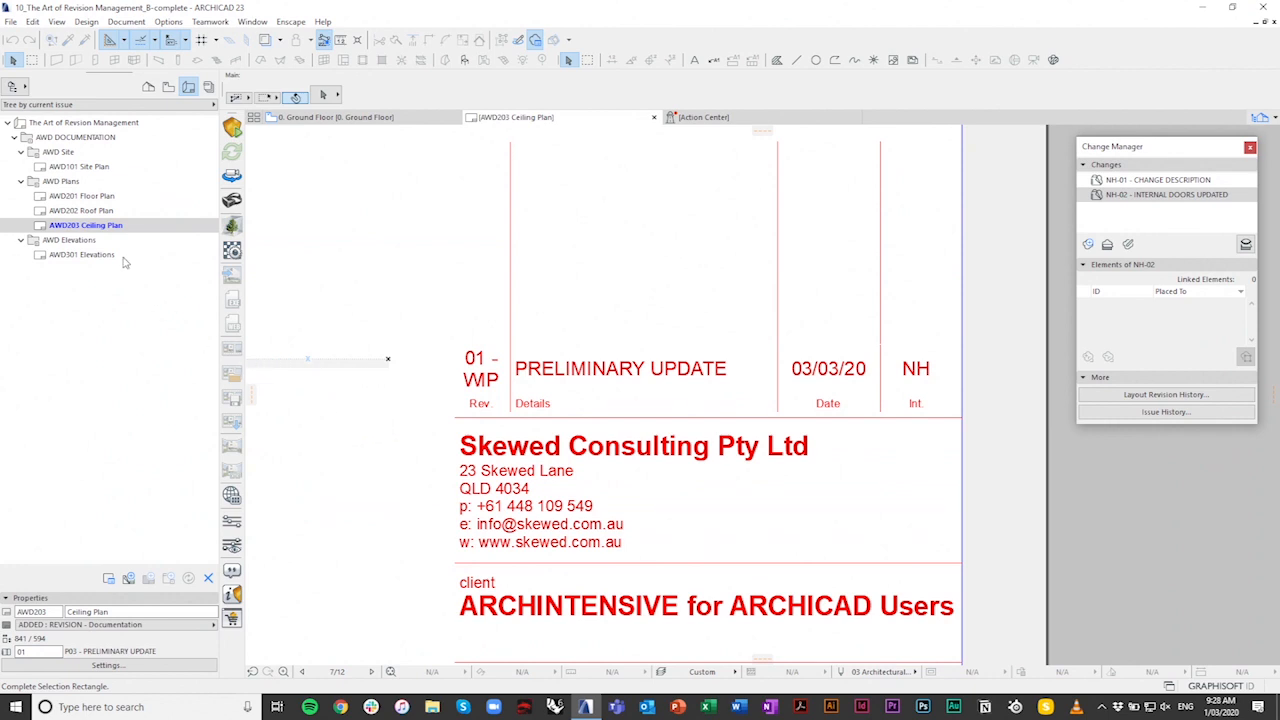
left_click(335, 356)
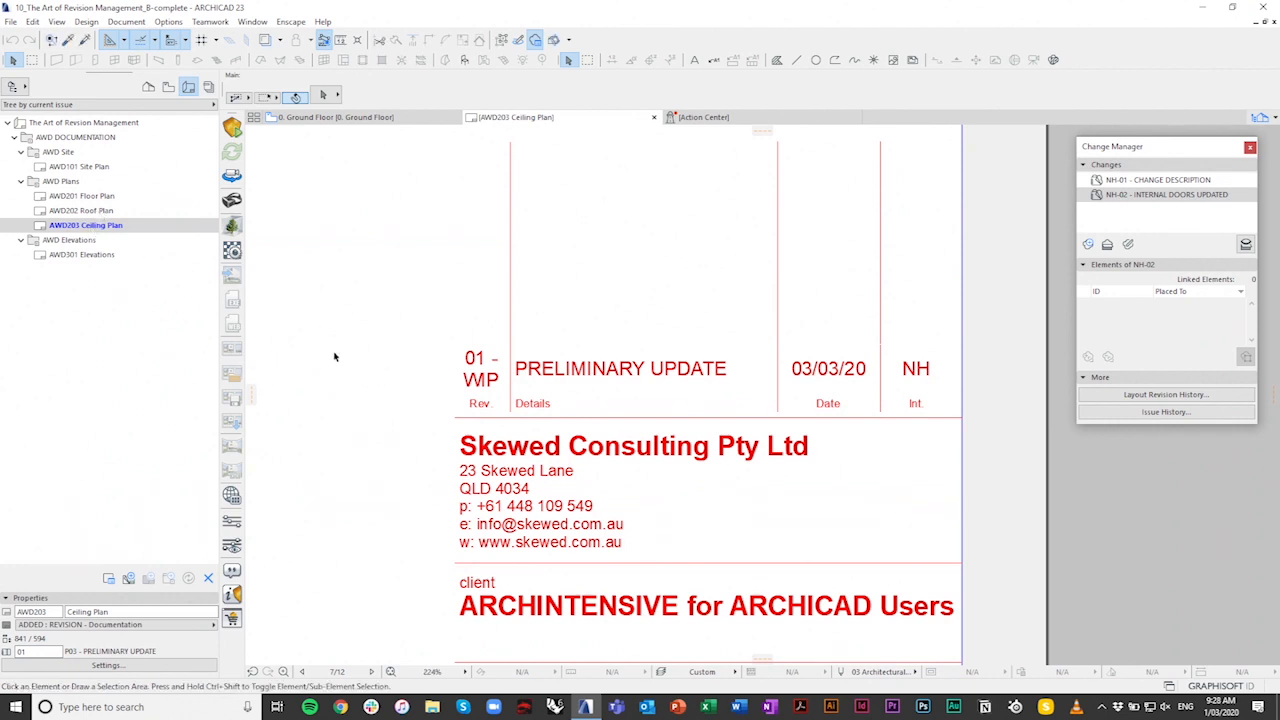
Step: Set the revision ID of the AWD203 Ceiling Plan layout to P01 in its settings and compare its revision table with AWD202 Roof Plan's
right_click(120, 226)
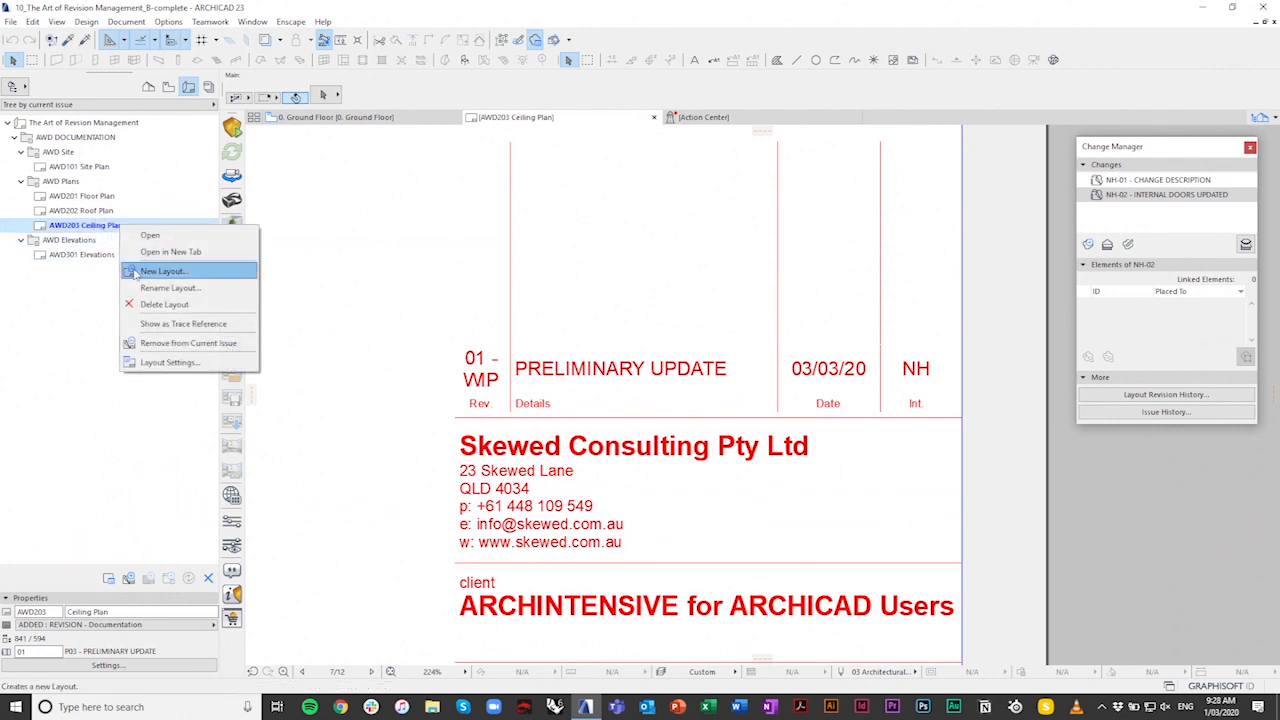
left_click(170, 362)
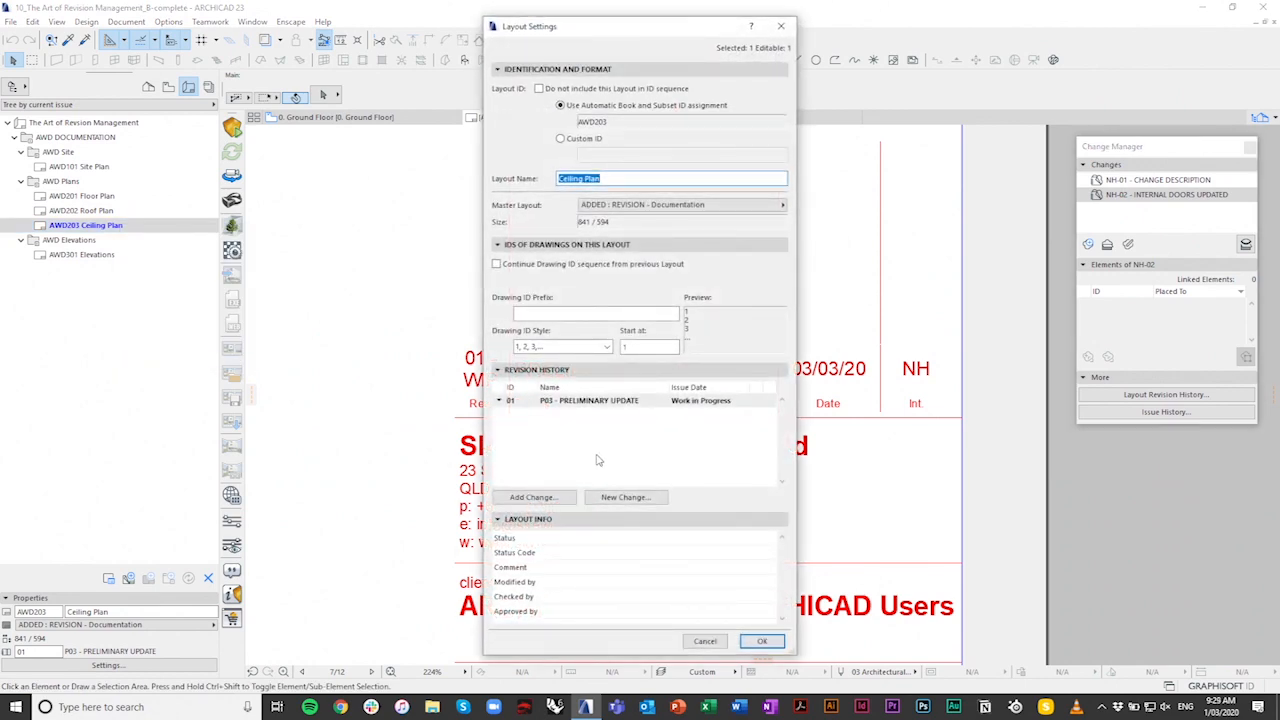
left_click(512, 400)
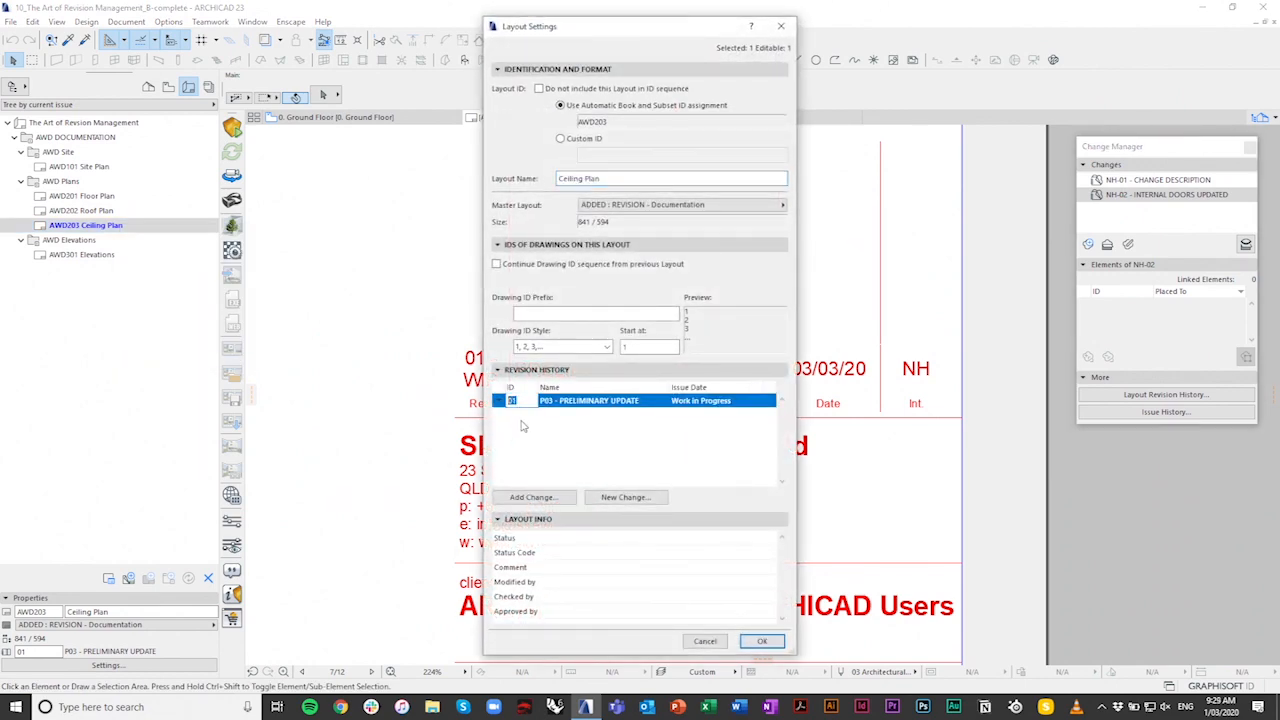
type("P01")
left_click(764, 642)
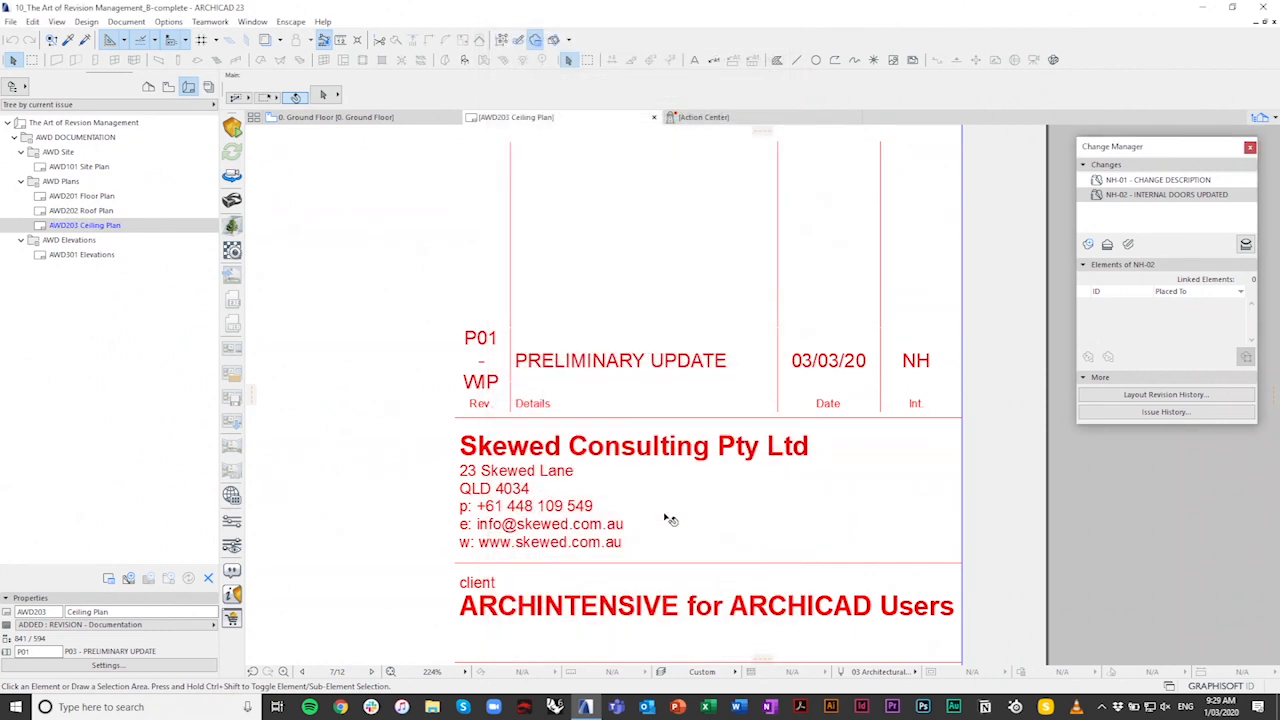
double_click(82, 210)
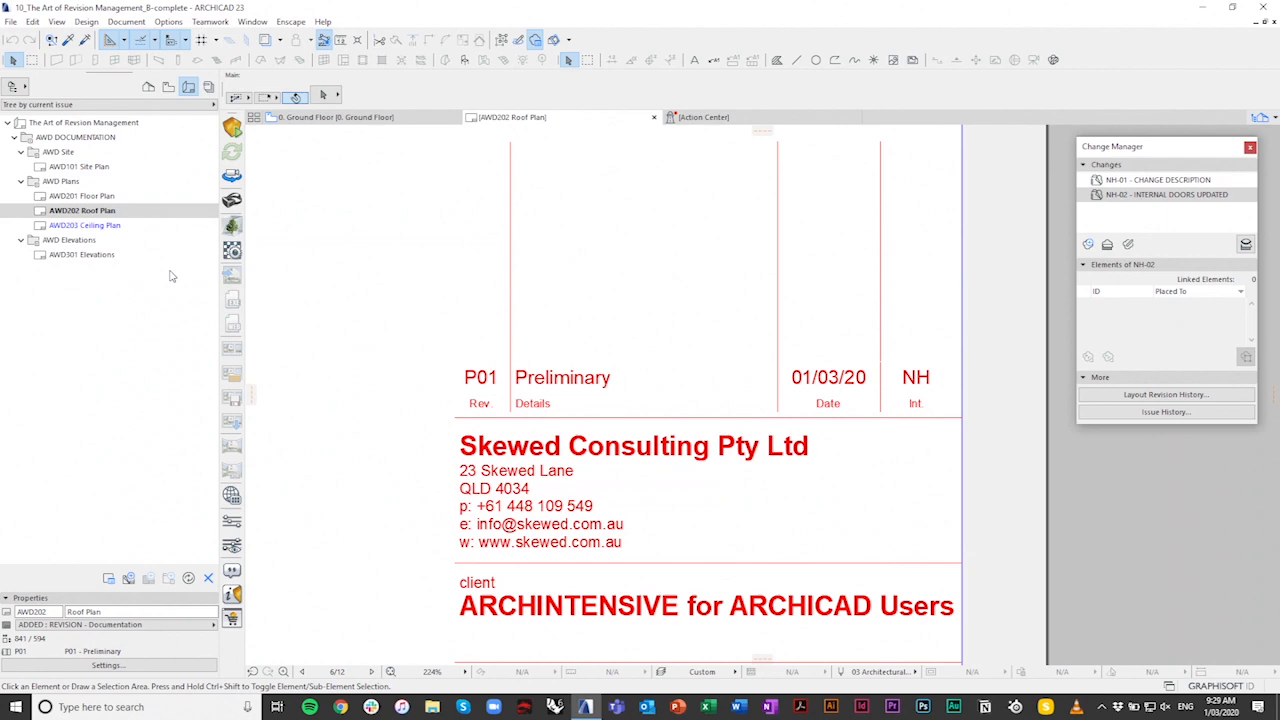
double_click(85, 225)
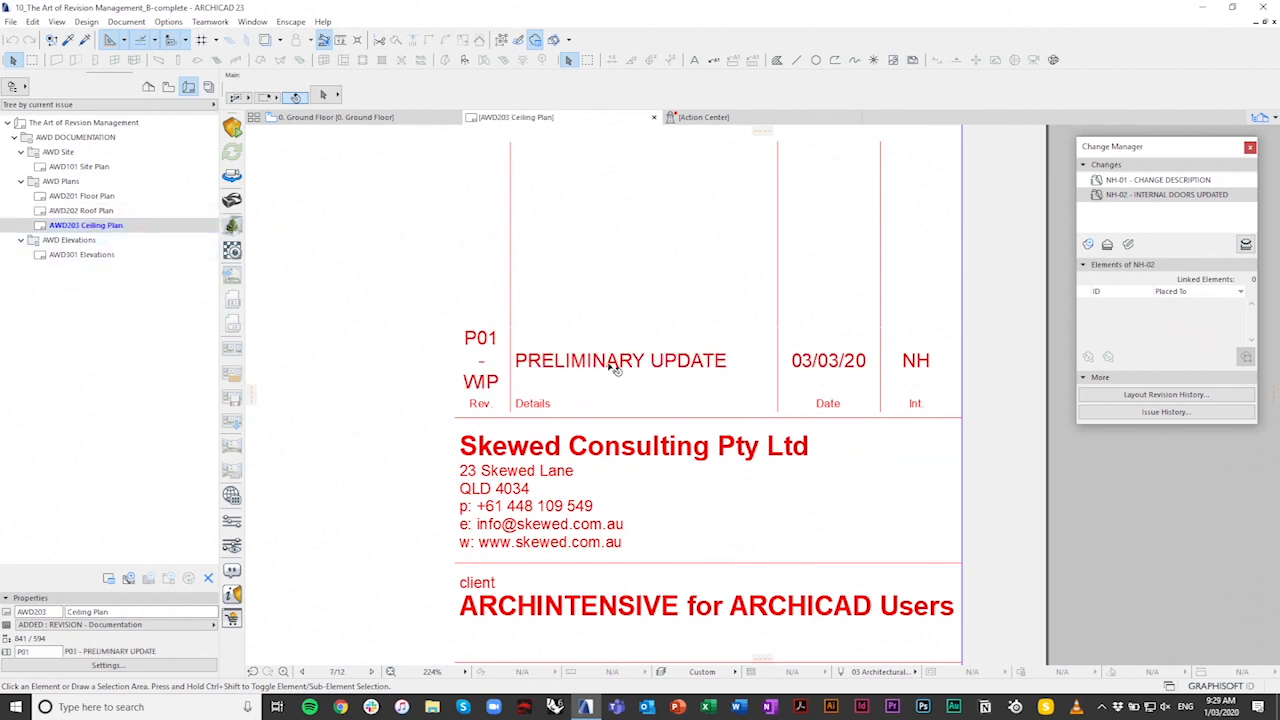
Step: Close the current issue P03 despite possibly outdated drawings and inspect the Ceiling Plan's revision table
scroll(627, 407, "down", 5)
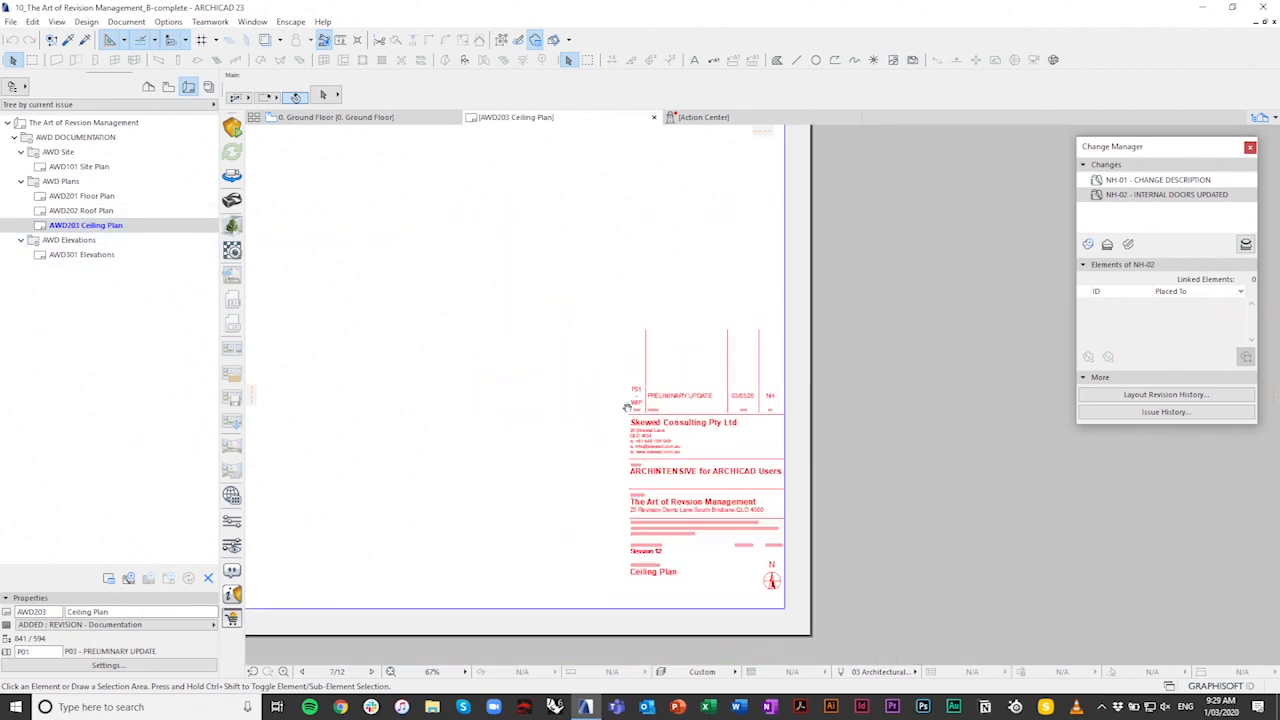
middle_click_drag(627, 407, 686, 393)
scroll(686, 393, "down", 1)
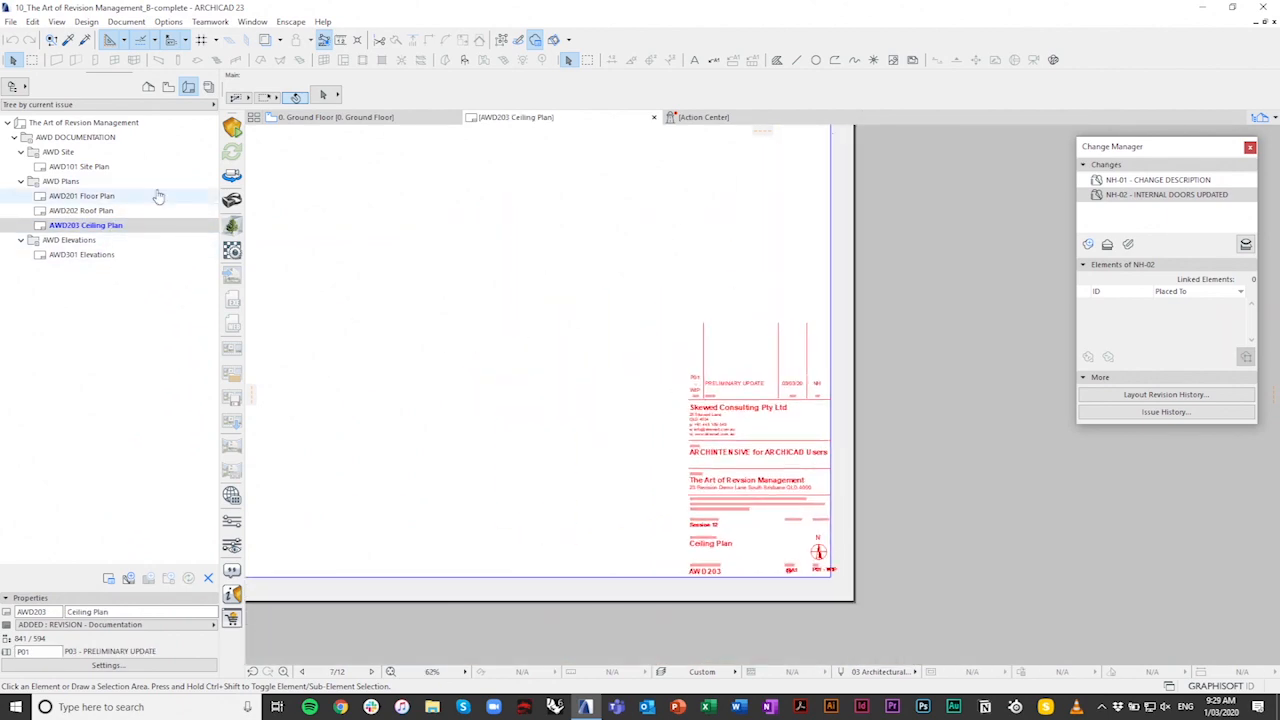
right_click(85, 123)
left_click(143, 224)
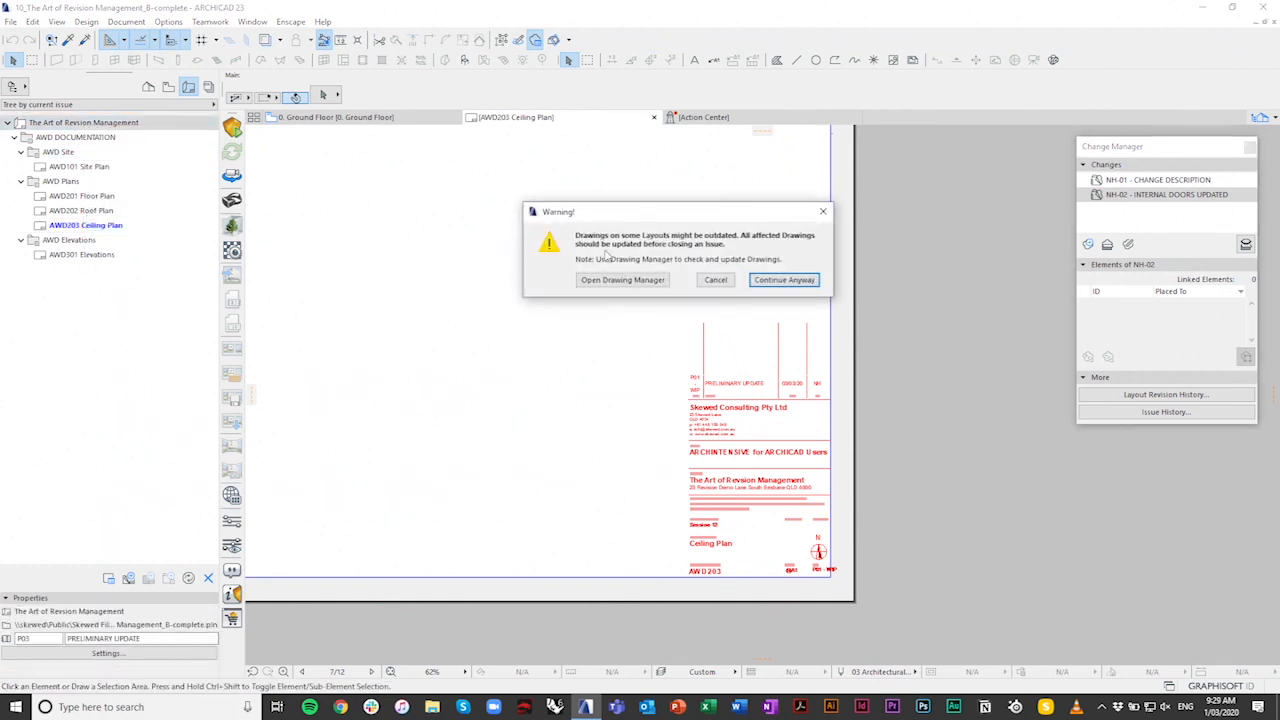
left_click(783, 280)
scroll(785, 440, "up", 1)
scroll(783, 445, "up", 3)
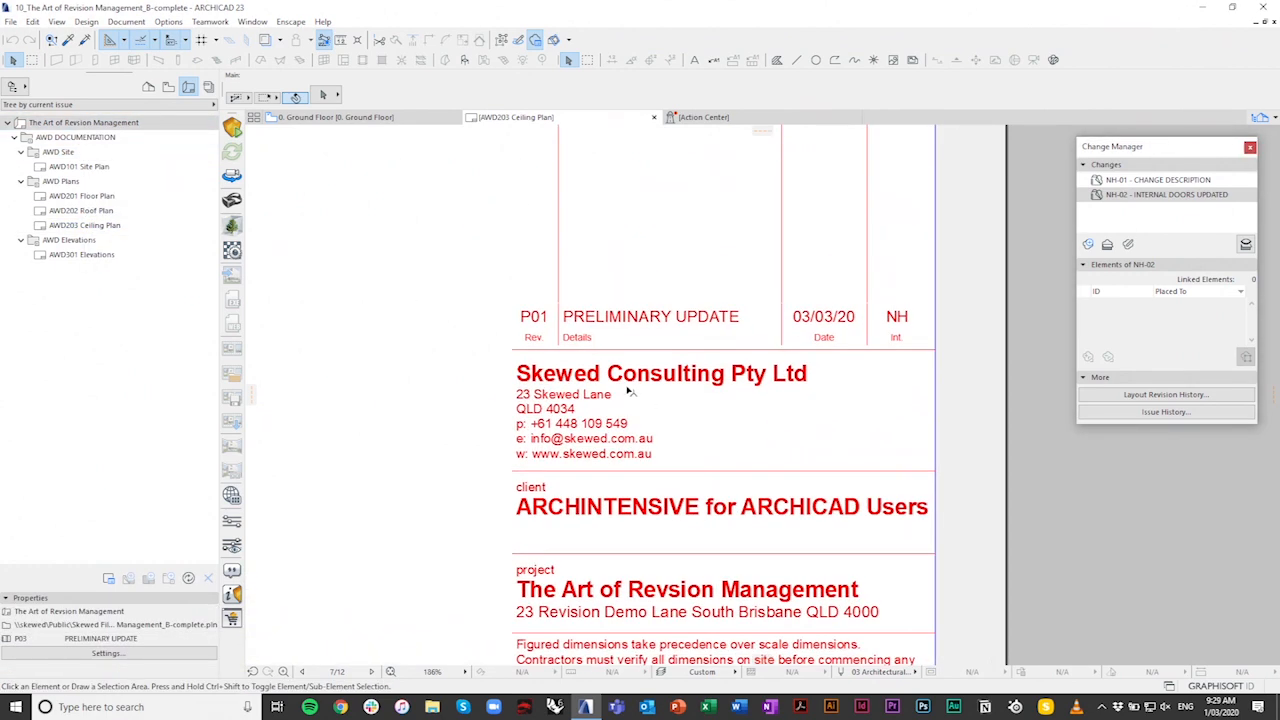
Step: Close the Action Center tab and open the AWD201 Floor Plan layout
scroll(617, 374, "down", 5)
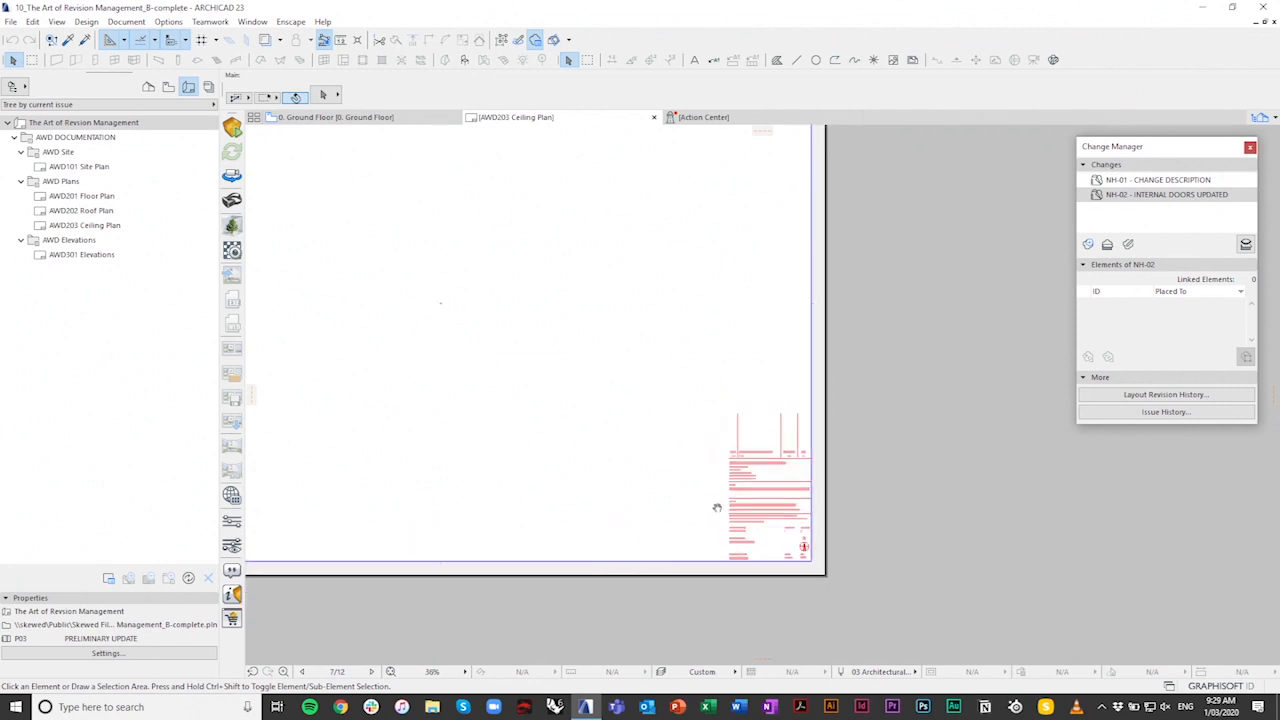
scroll(857, 557, "down", 3)
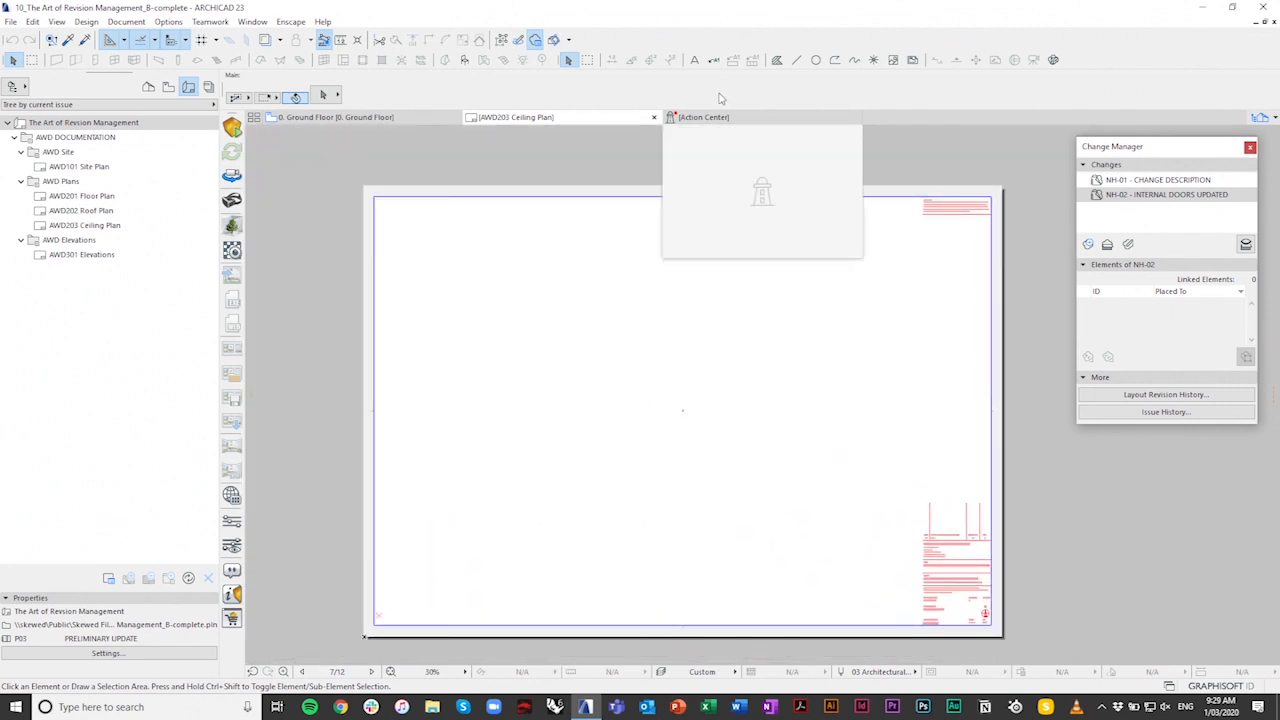
left_click(854, 117)
double_click(84, 196)
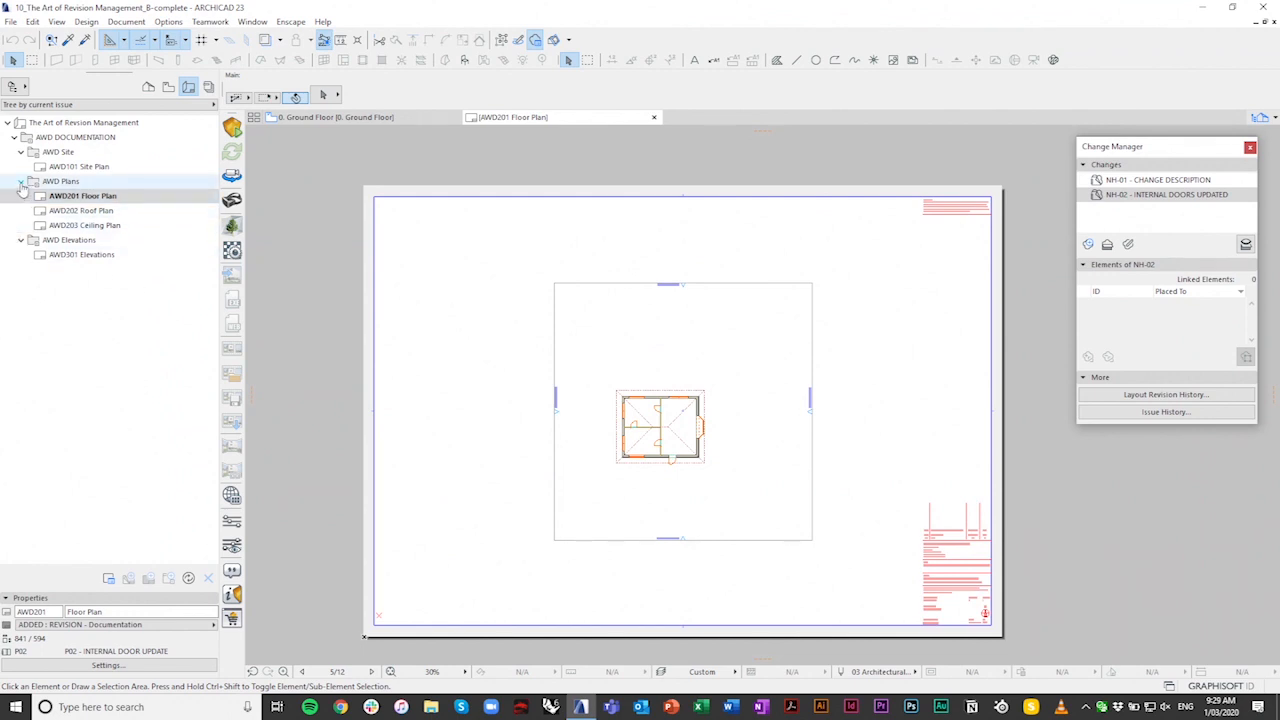
Step: Show the layout book as a tree by subset and inspect the revision table of the AWD201 Floor Plan
left_click(105, 106)
left_click(228, 132)
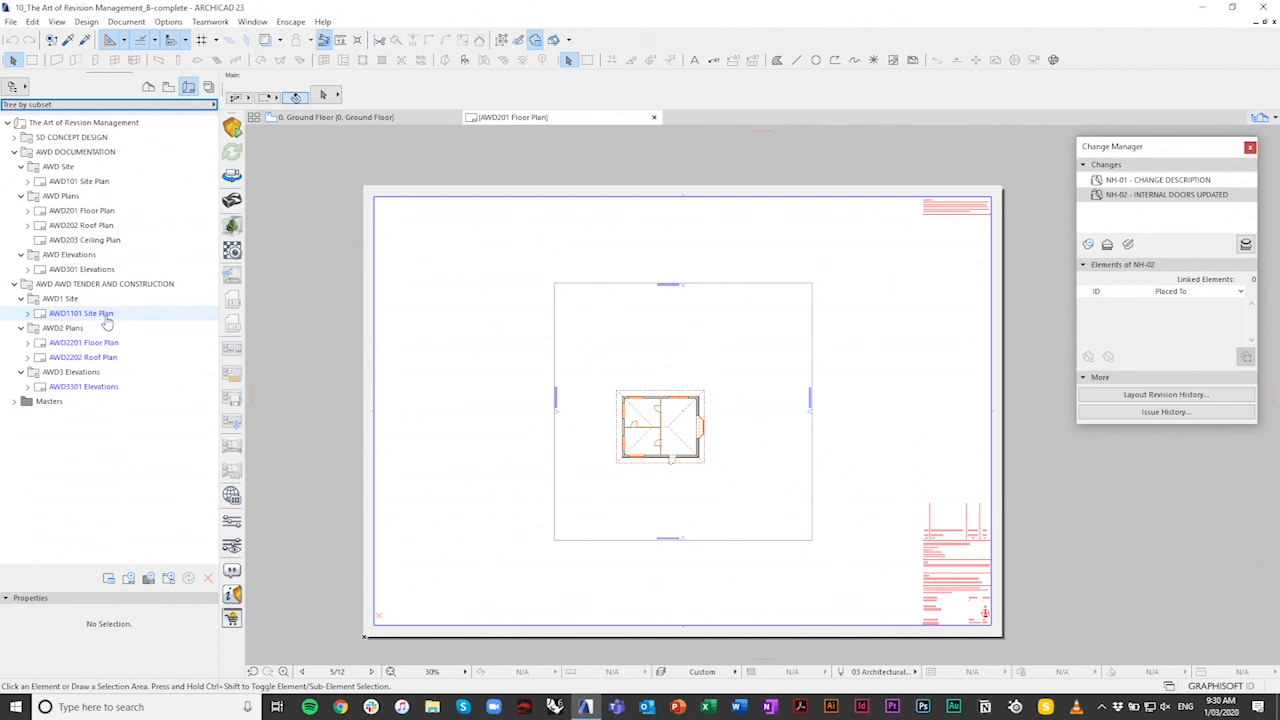
scroll(1005, 537, "up", 5)
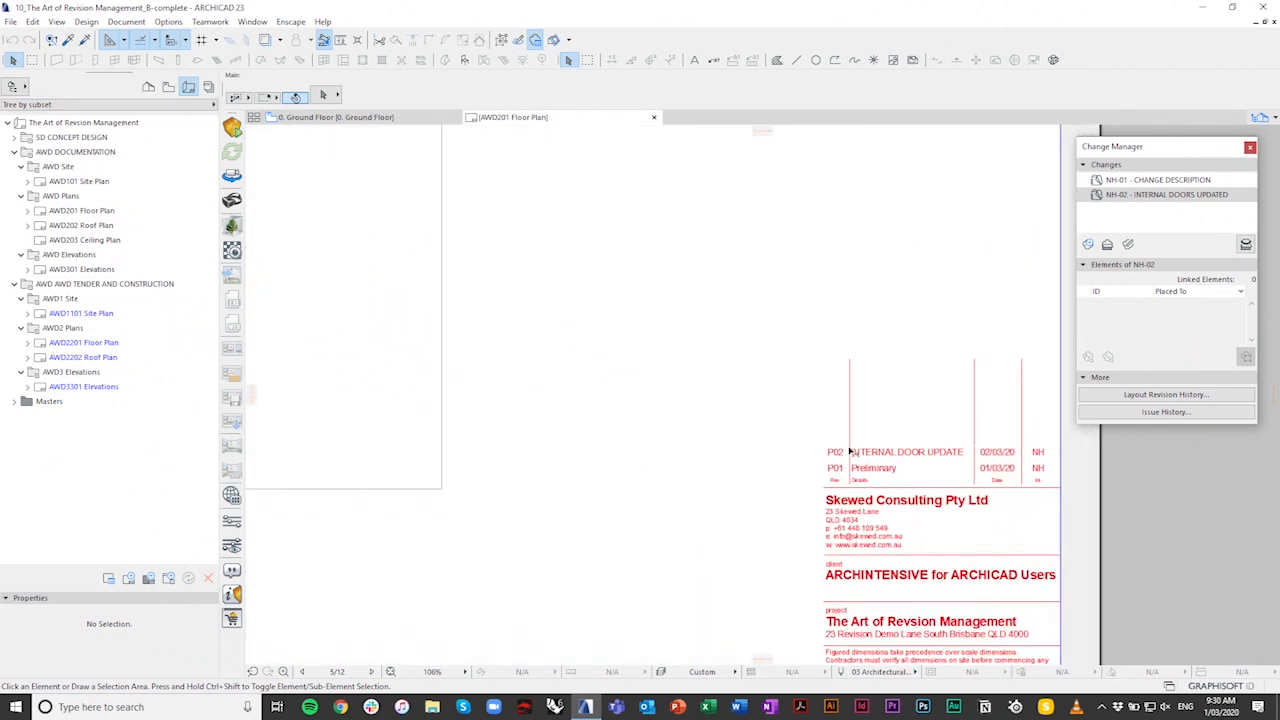
scroll(700, 445, "down", 5)
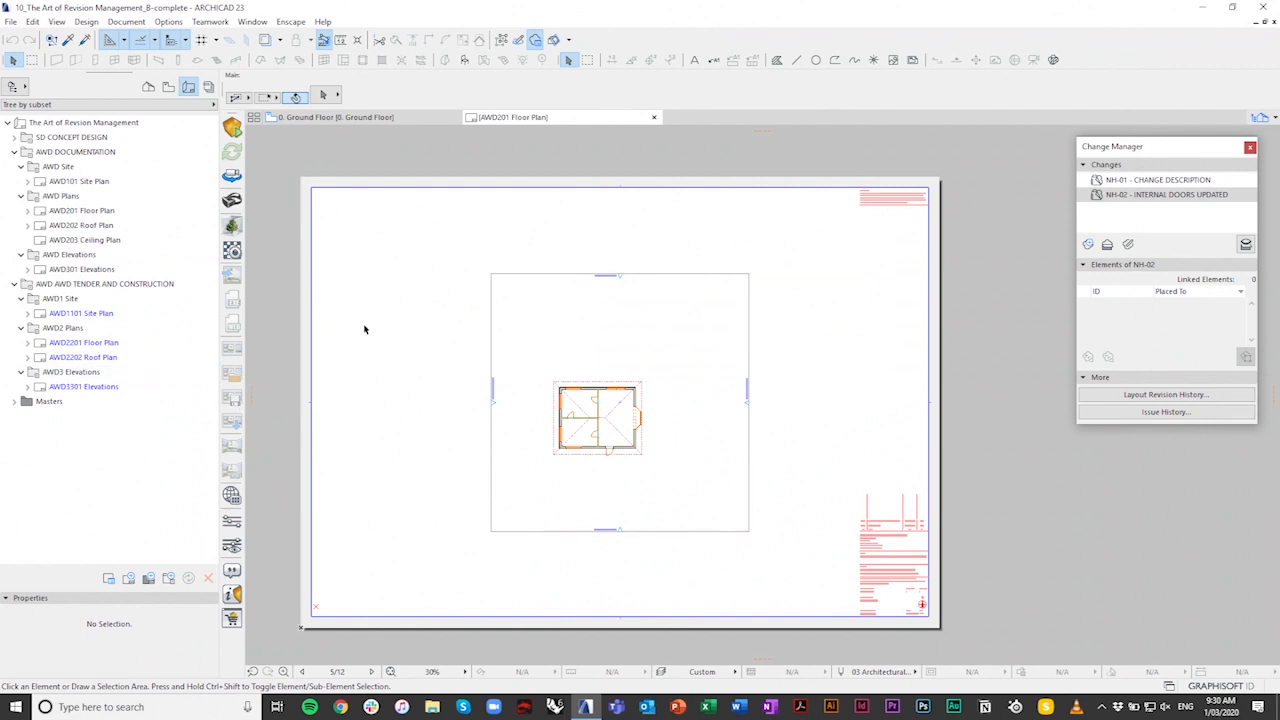
Step: Assign the master layout ADDED : REVISION - Tender and Construction to the AWD101 Site Plan and AWD201 Floor Plan layouts
left_click(79, 181)
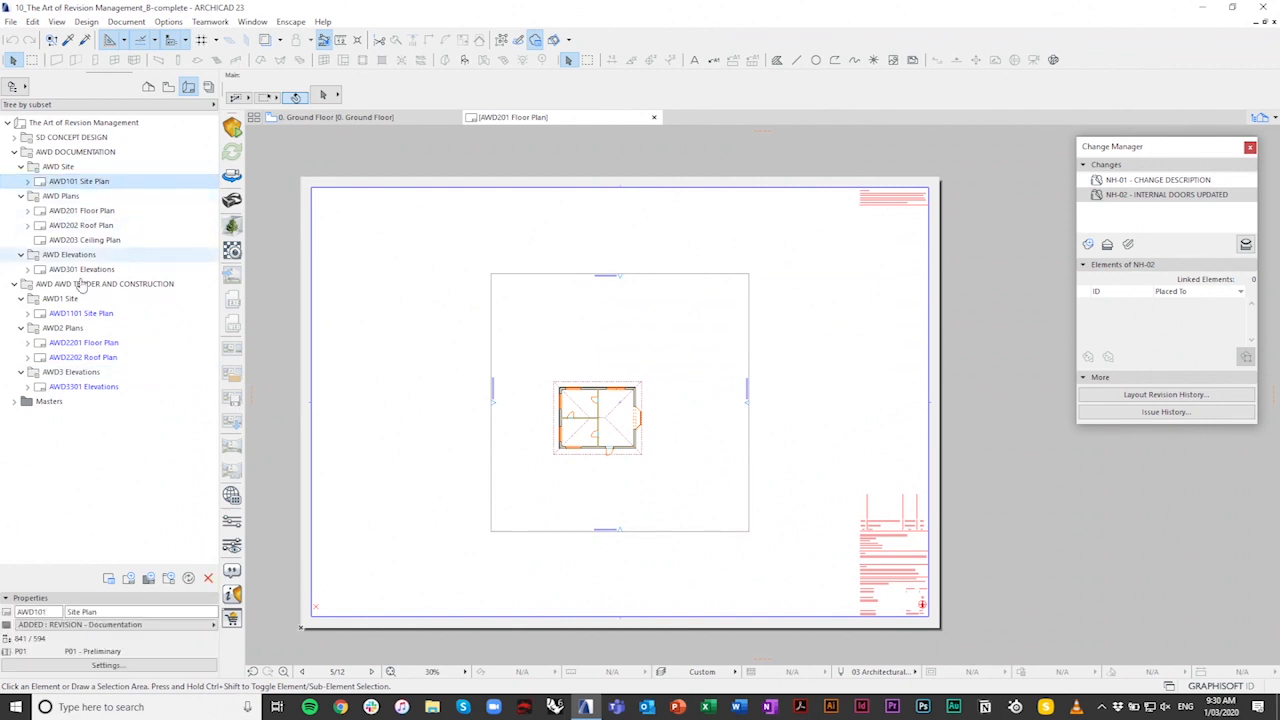
left_click(110, 625)
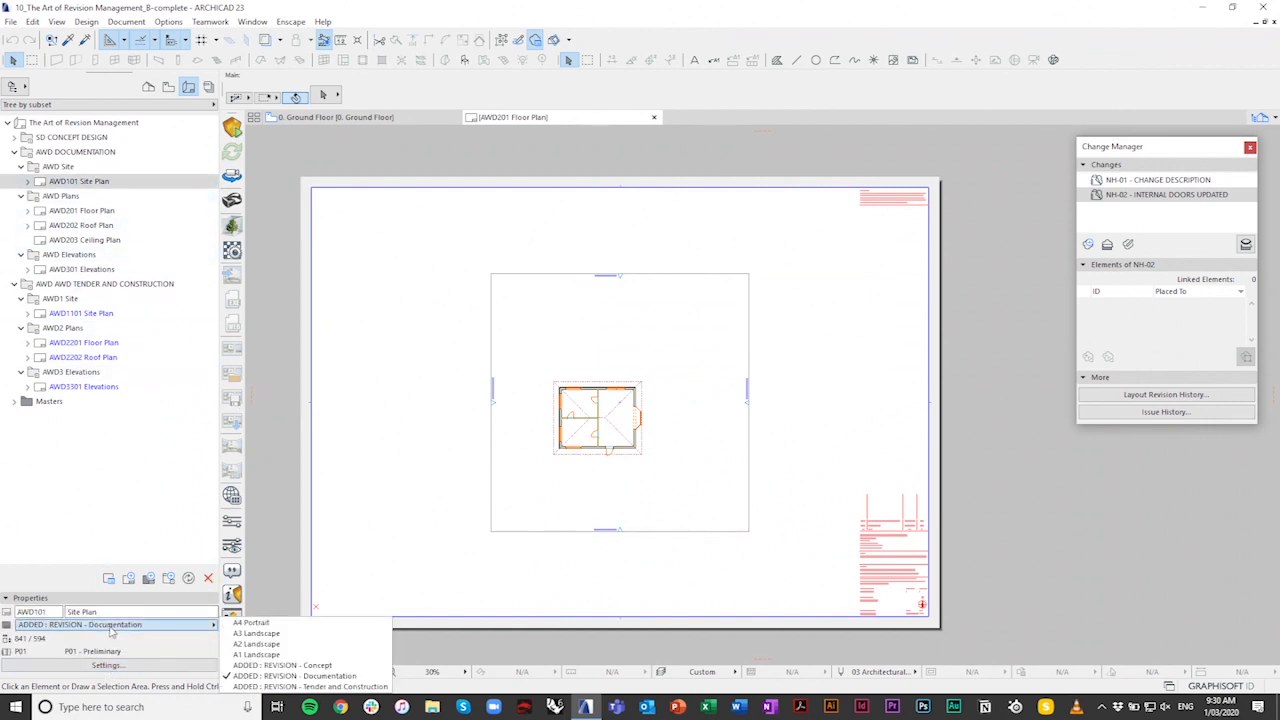
left_click(320, 687)
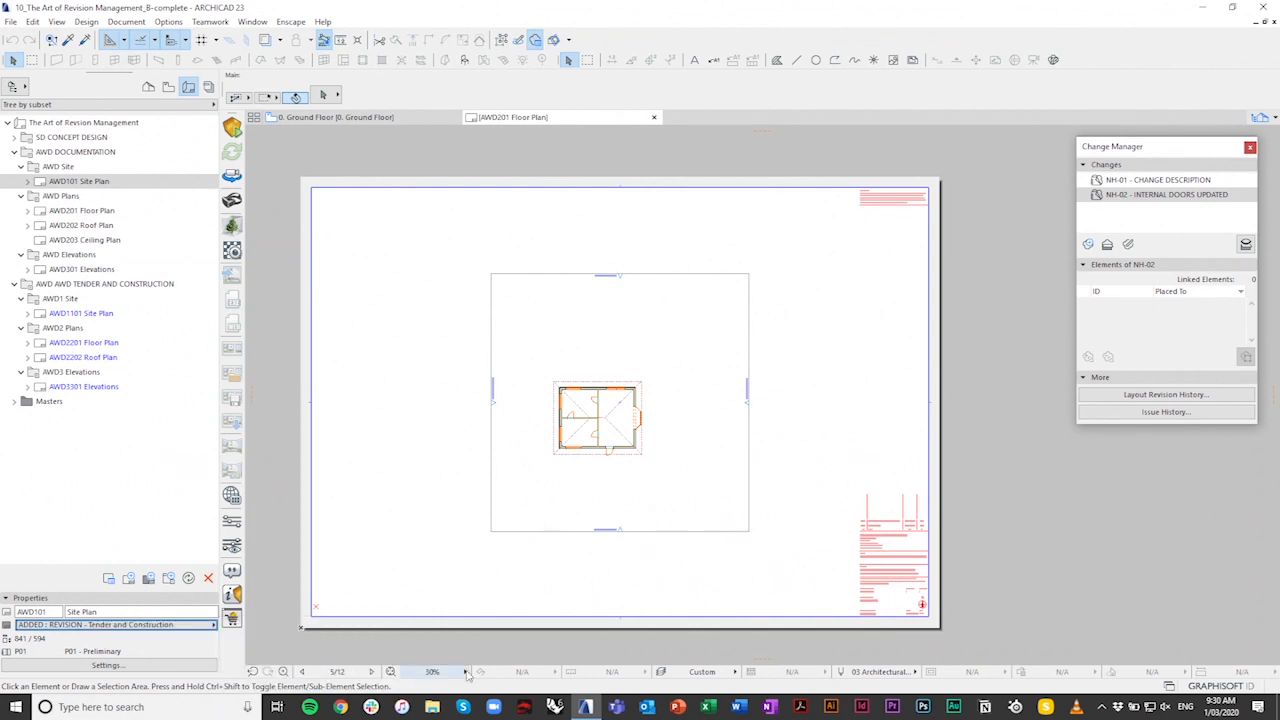
left_click(82, 210)
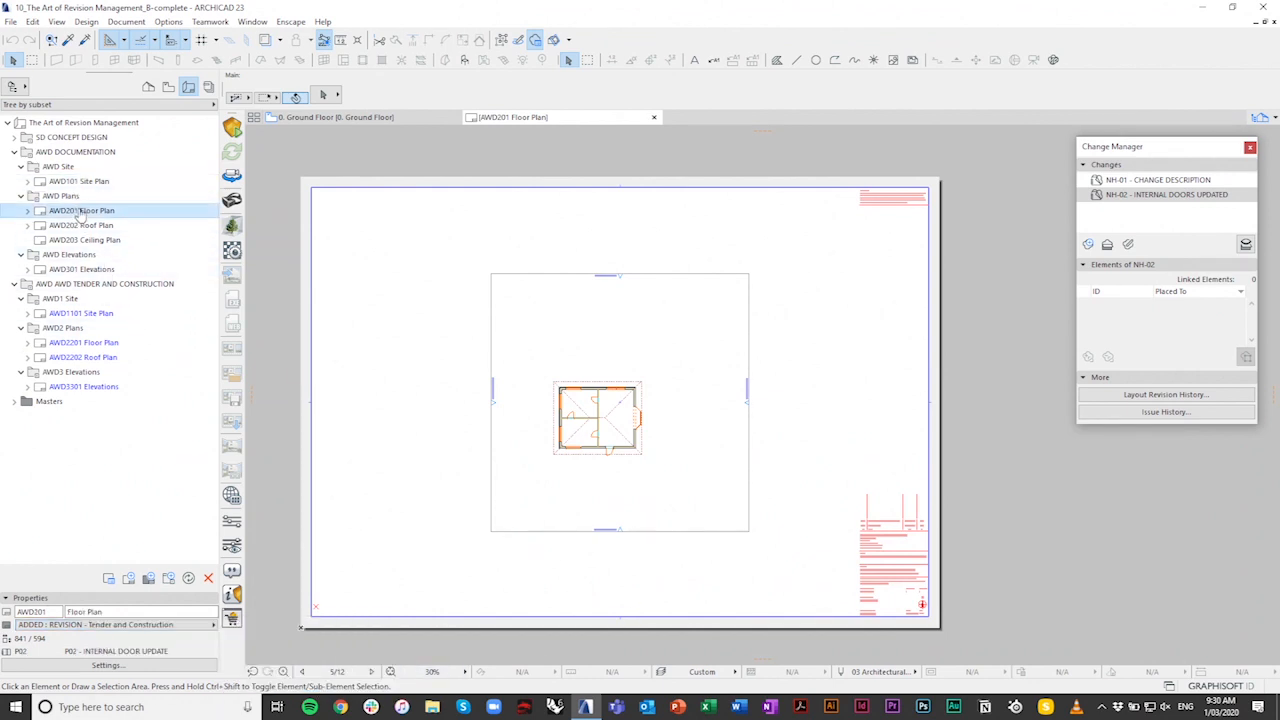
left_click(142, 625)
left_click(320, 687)
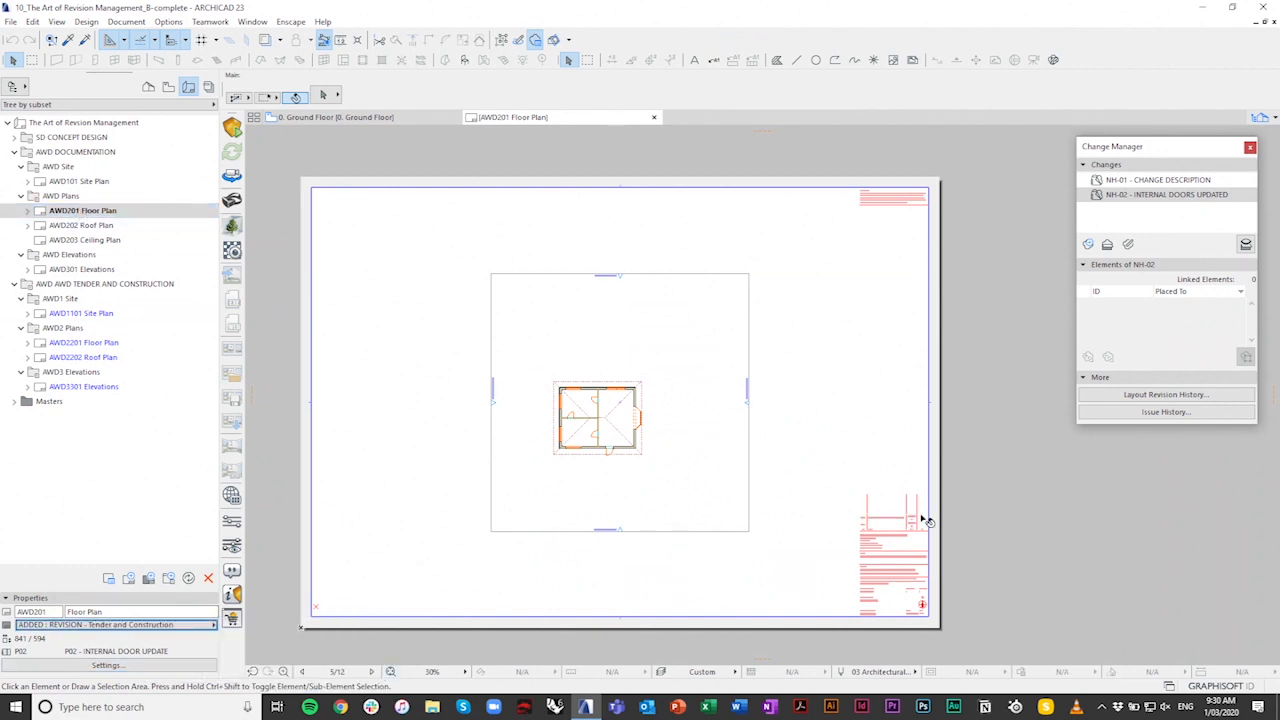
scroll(795, 510, "up", 5)
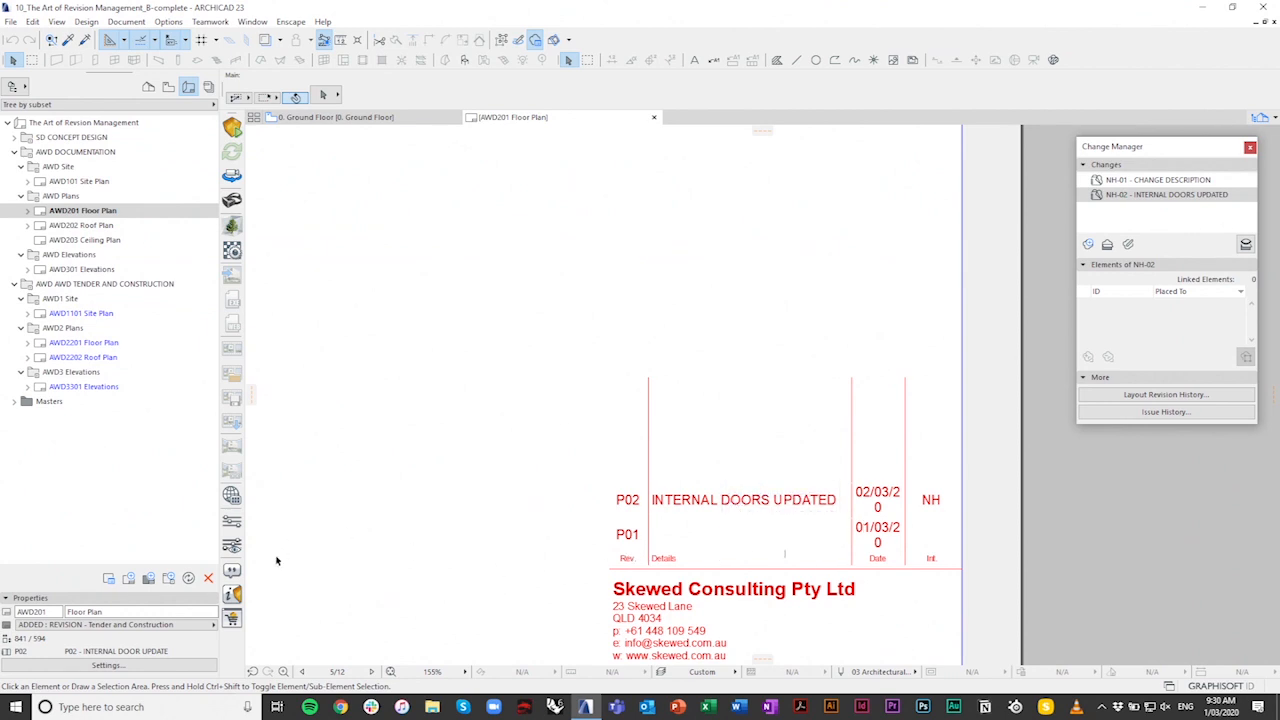
Step: Widen the Date column of the revision table on the ADDED : REVISION - Tender and Construction master layout and close that master
left_click(14, 401)
double_click(87, 504)
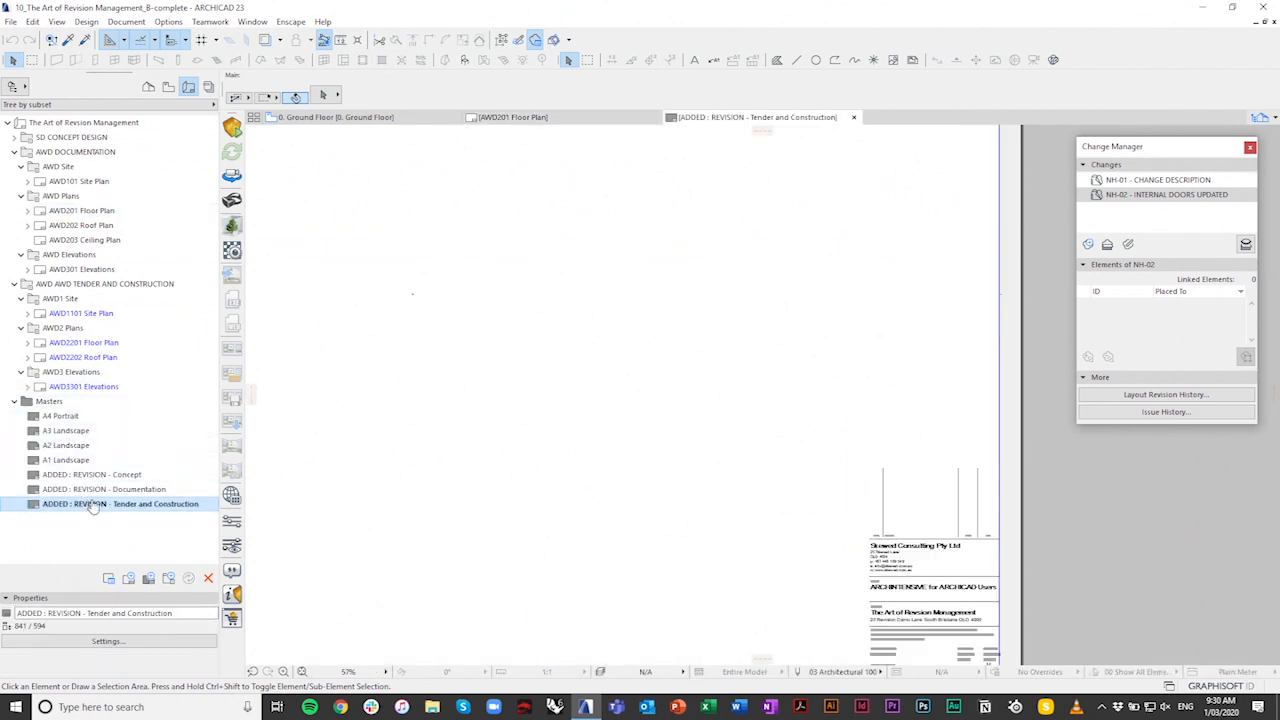
scroll(914, 515, "up", 3)
left_click(898, 500)
left_click_drag(898, 500, 927, 498)
left_click_drag(1016, 499, 987, 497)
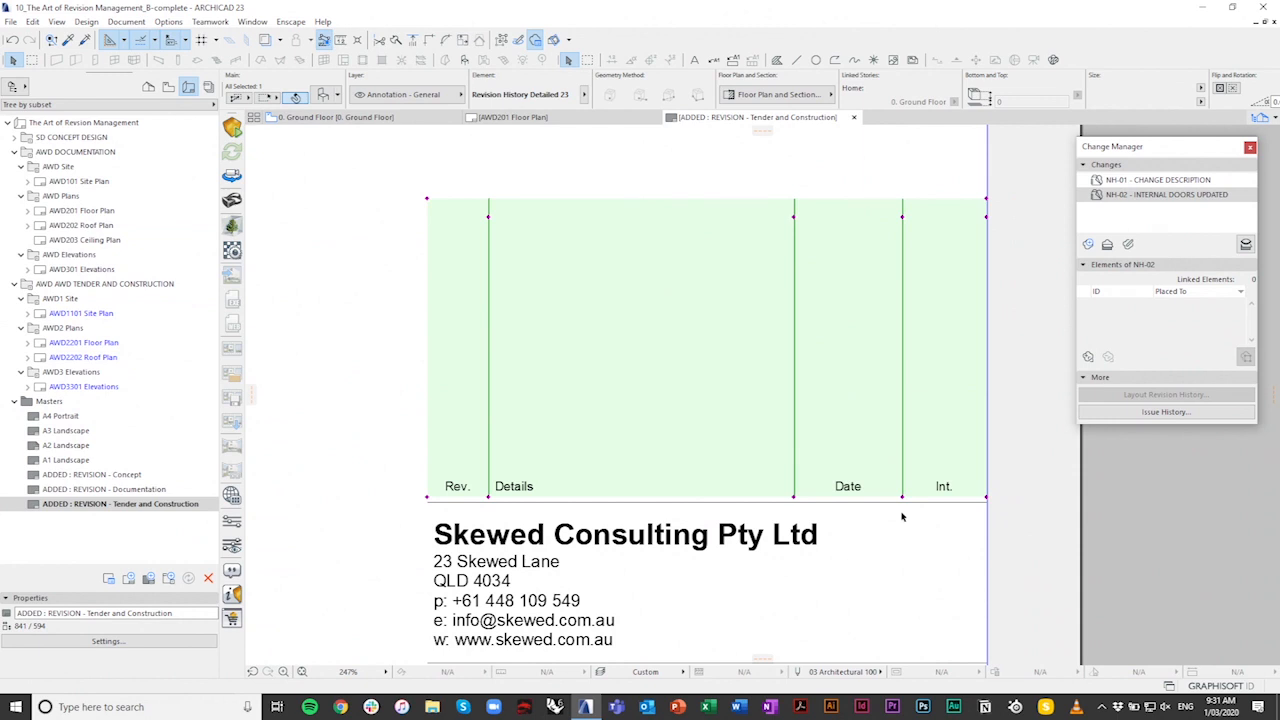
left_click_drag(903, 497, 910, 497)
left_click_drag(994, 498, 980, 497)
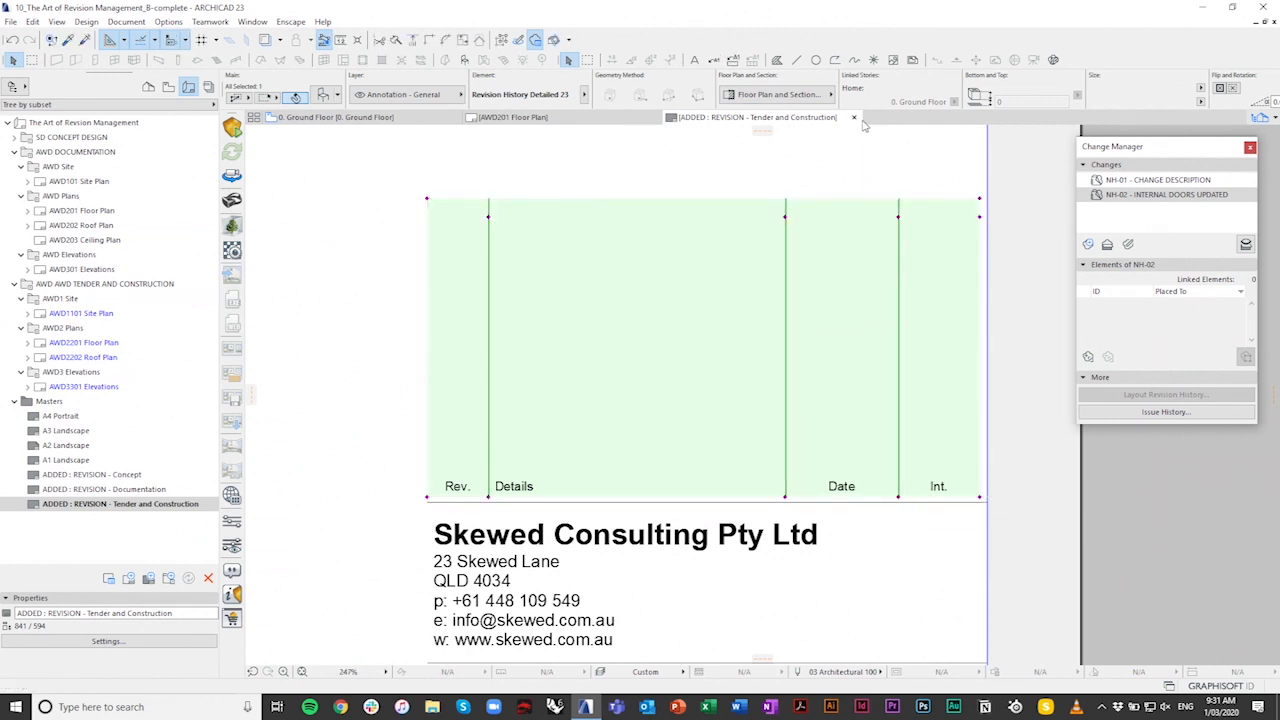
left_click(853, 117)
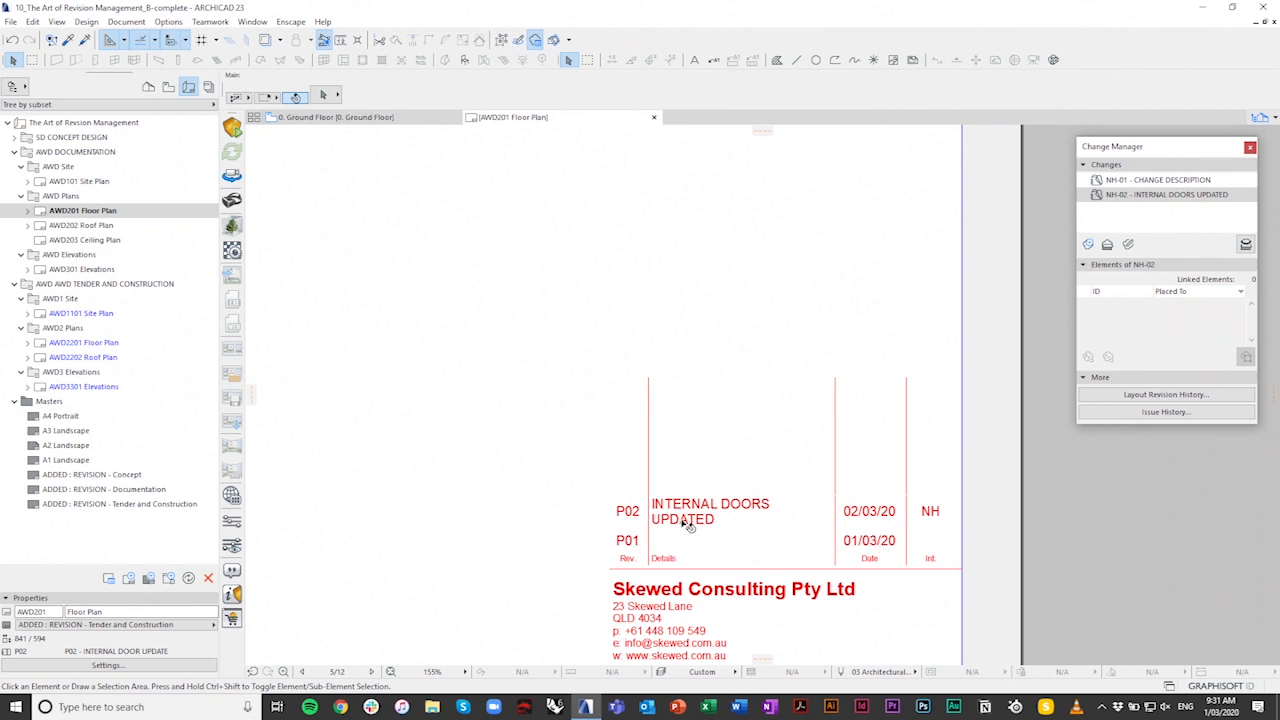
Step: Inspect the Floor Plan's revision table and open the settings of the revision history object on the Tender and Construction master layout
scroll(676, 550, "up", 3)
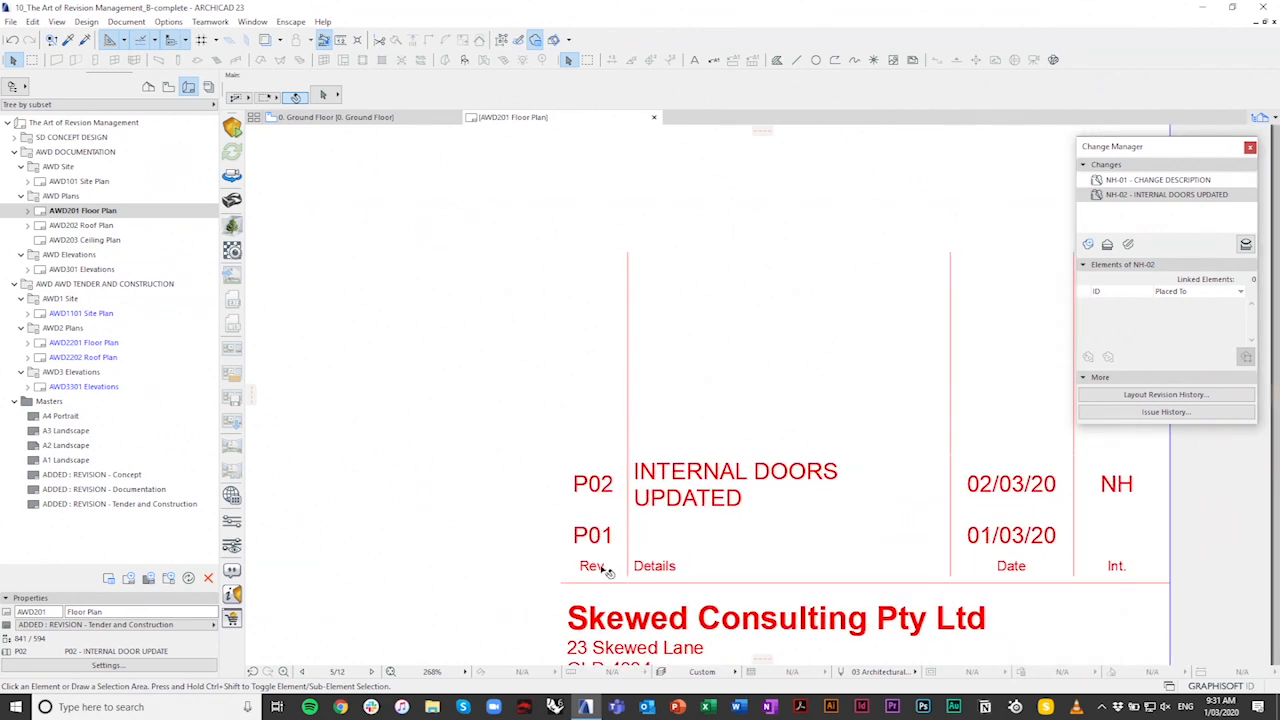
scroll(590, 521, "down", 3)
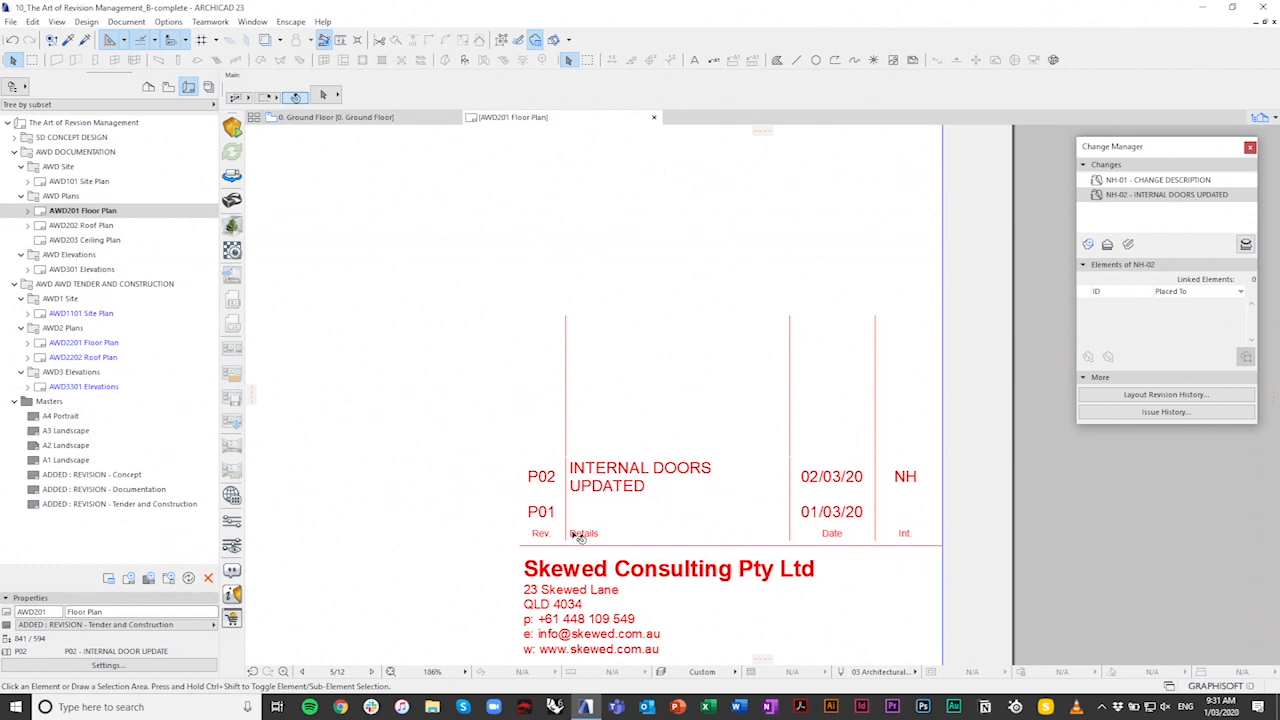
scroll(571, 530, "down", 3)
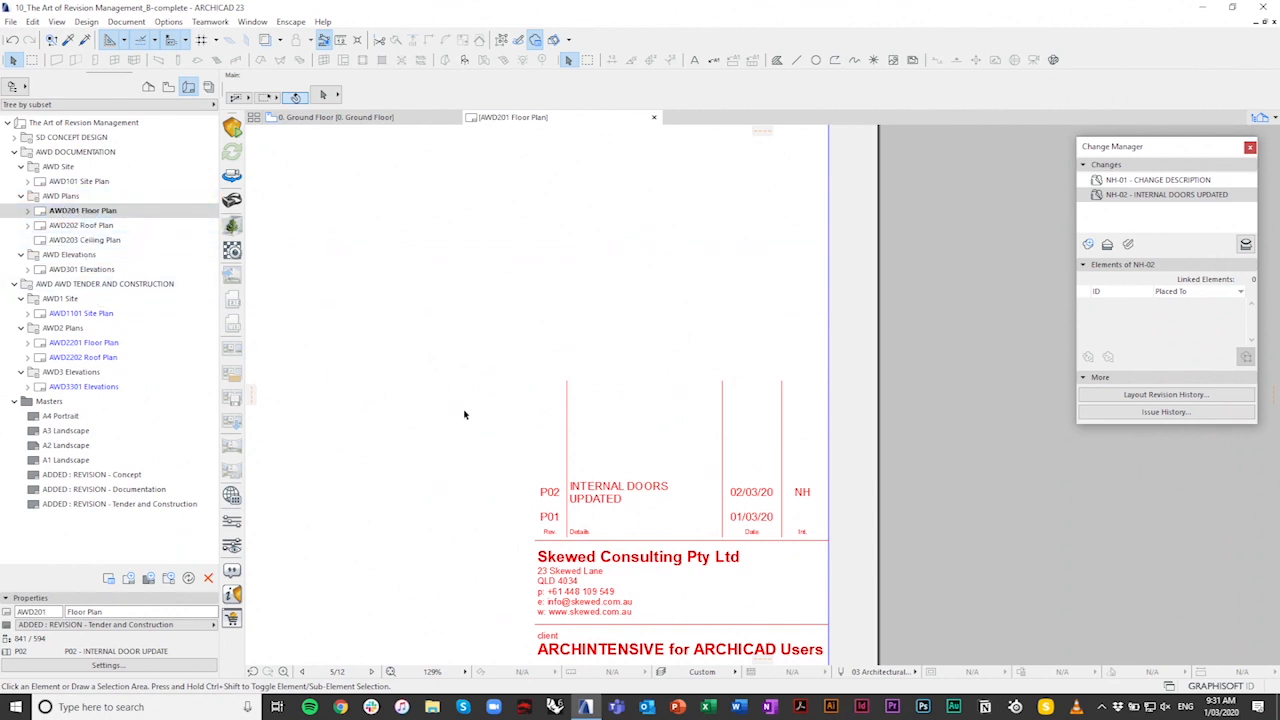
middle_click_drag(527, 429, 608, 420)
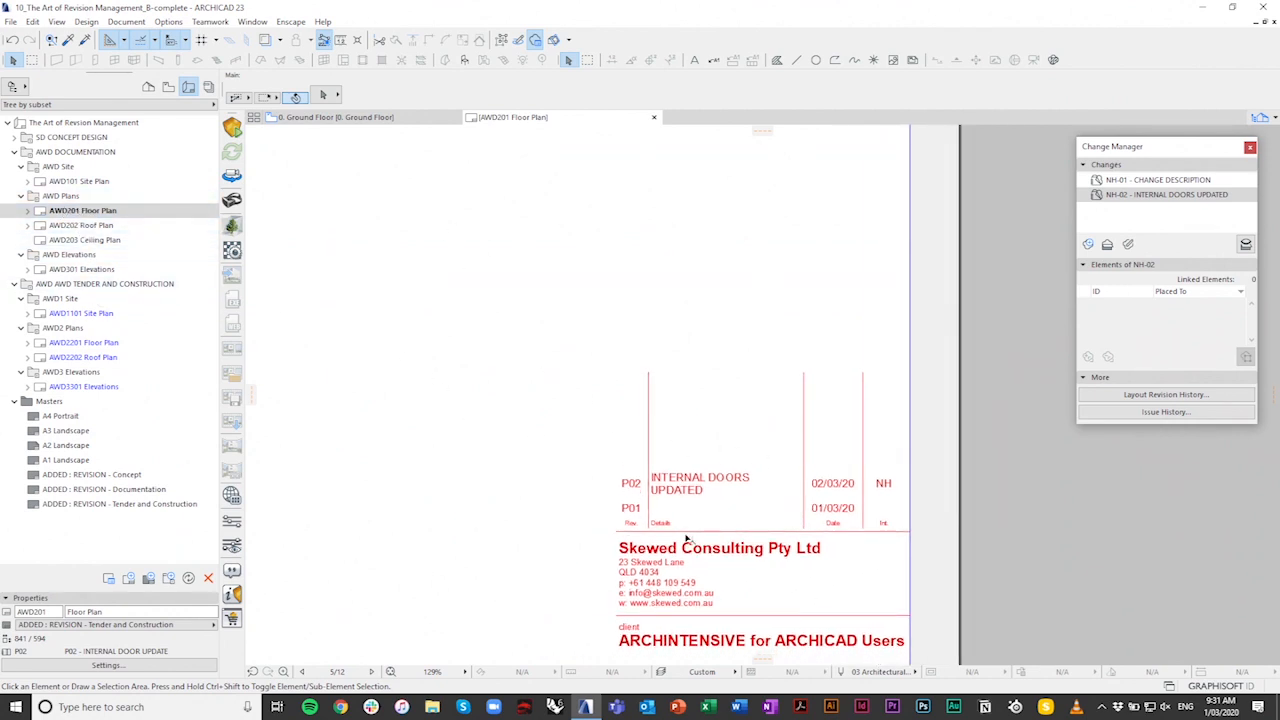
double_click(88, 504)
left_click(491, 399)
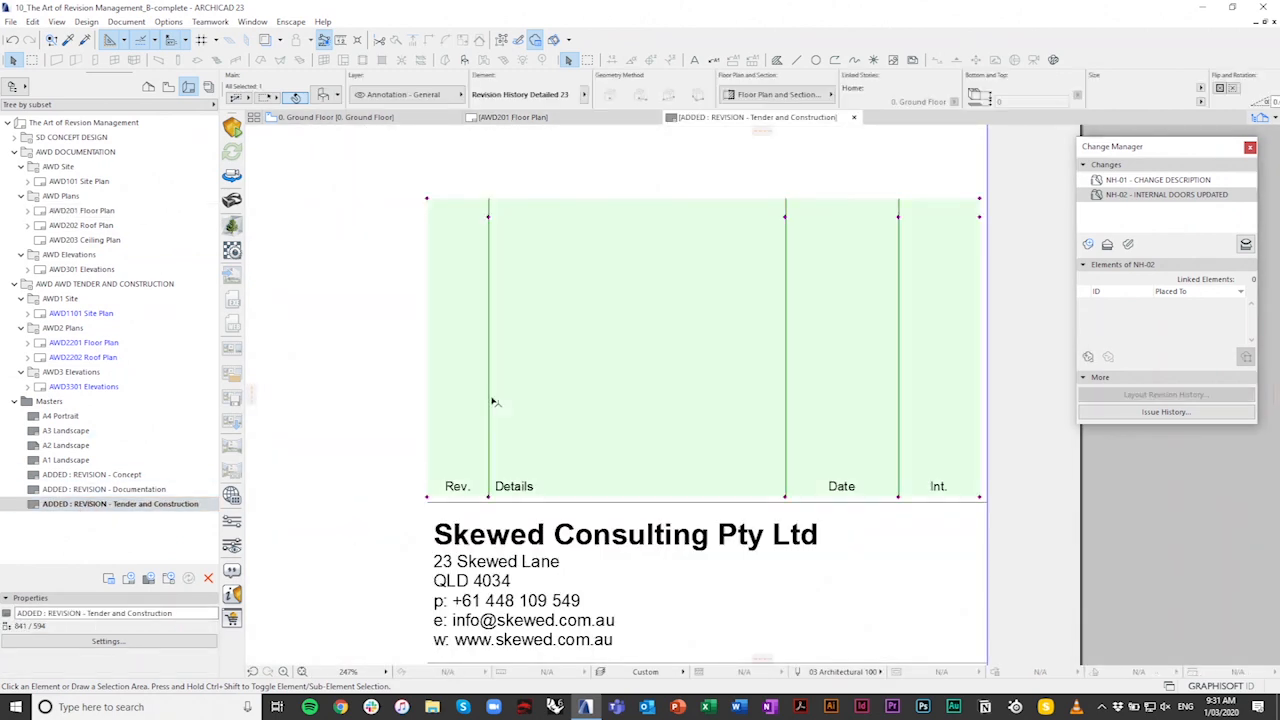
double_click(491, 399)
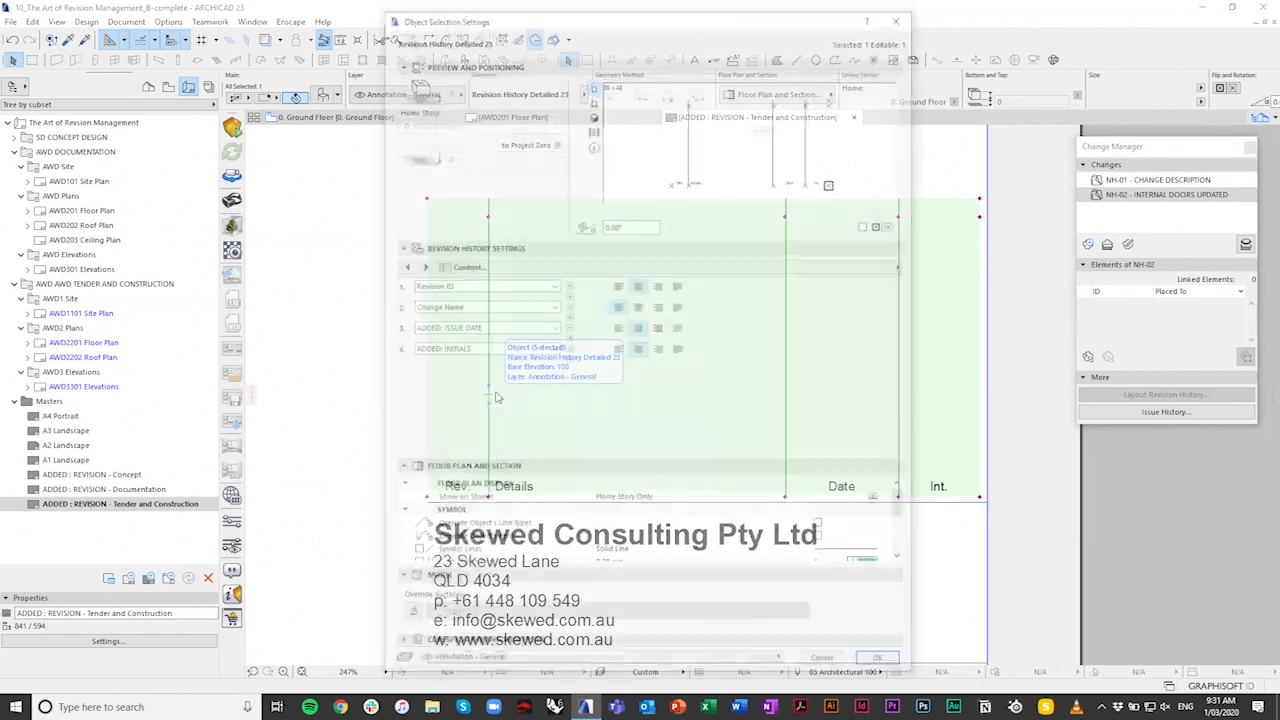
Step: Filter the master's revision table to revisions whose Revision ID does not start with P, and close the master layout
left_click(685, 266)
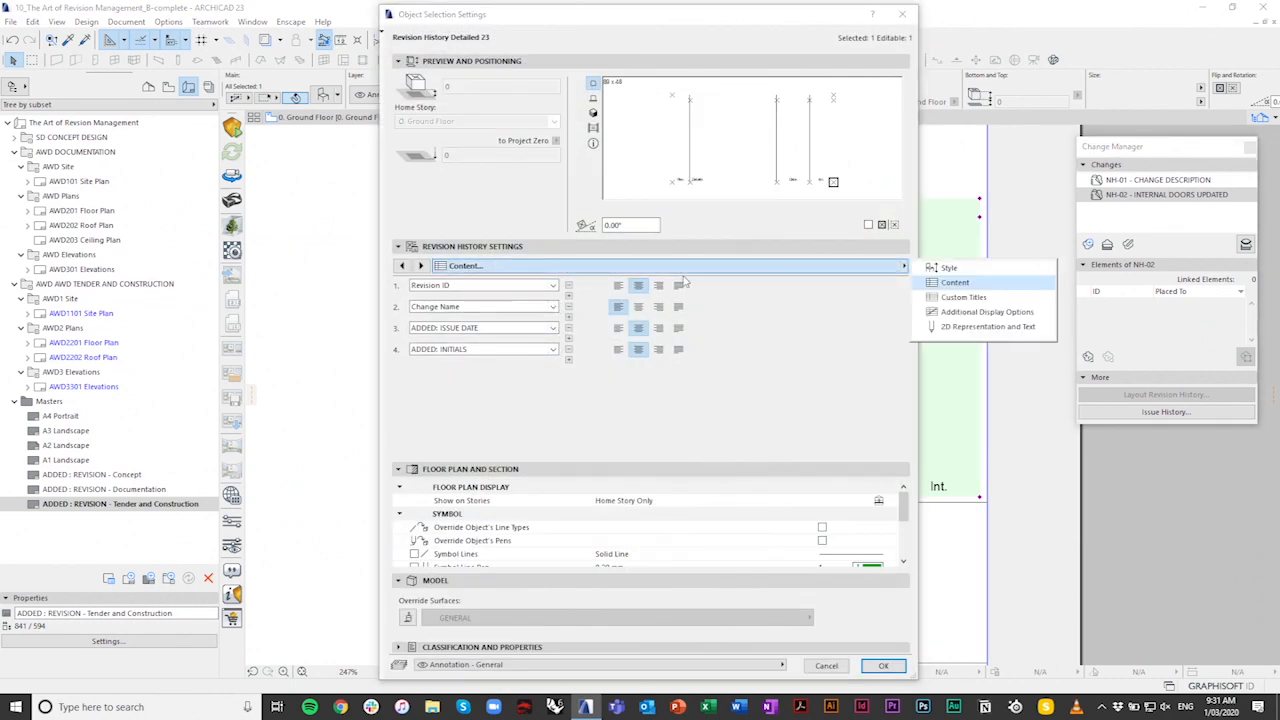
left_click(930, 268)
left_click(470, 342)
left_click(524, 359)
left_click(560, 358)
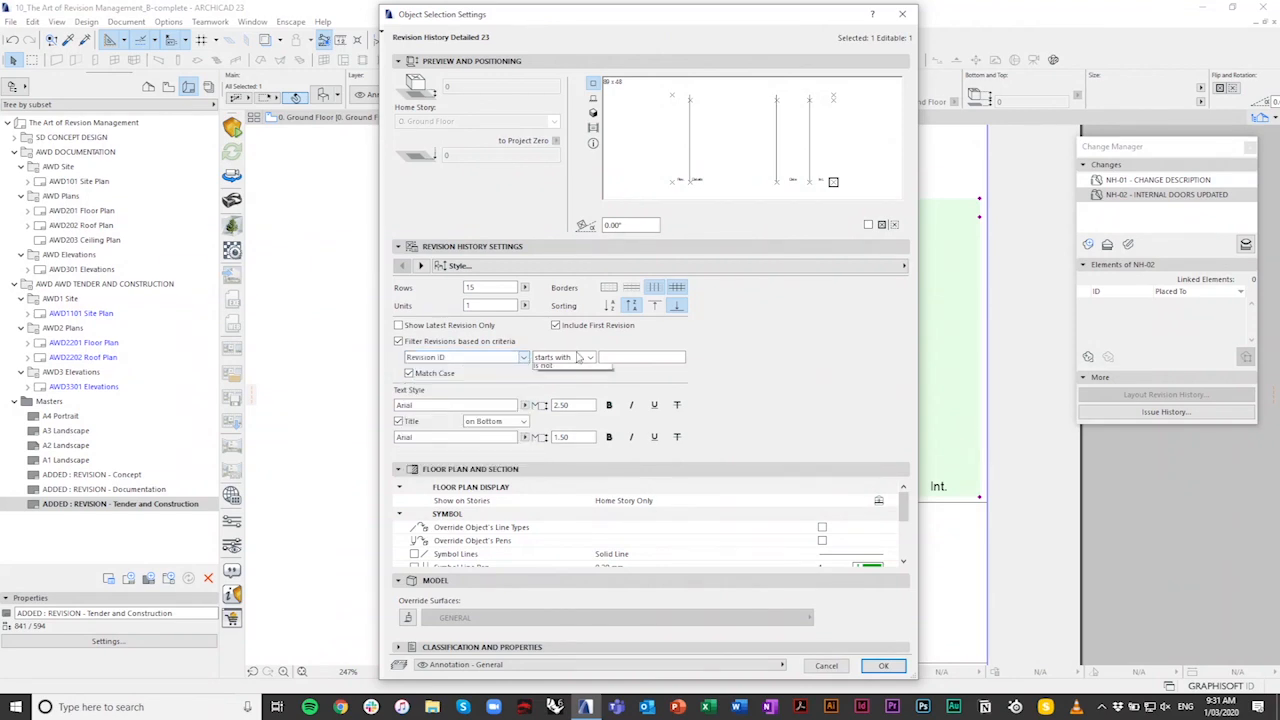
left_click(589, 378)
left_click(619, 358)
type("R")
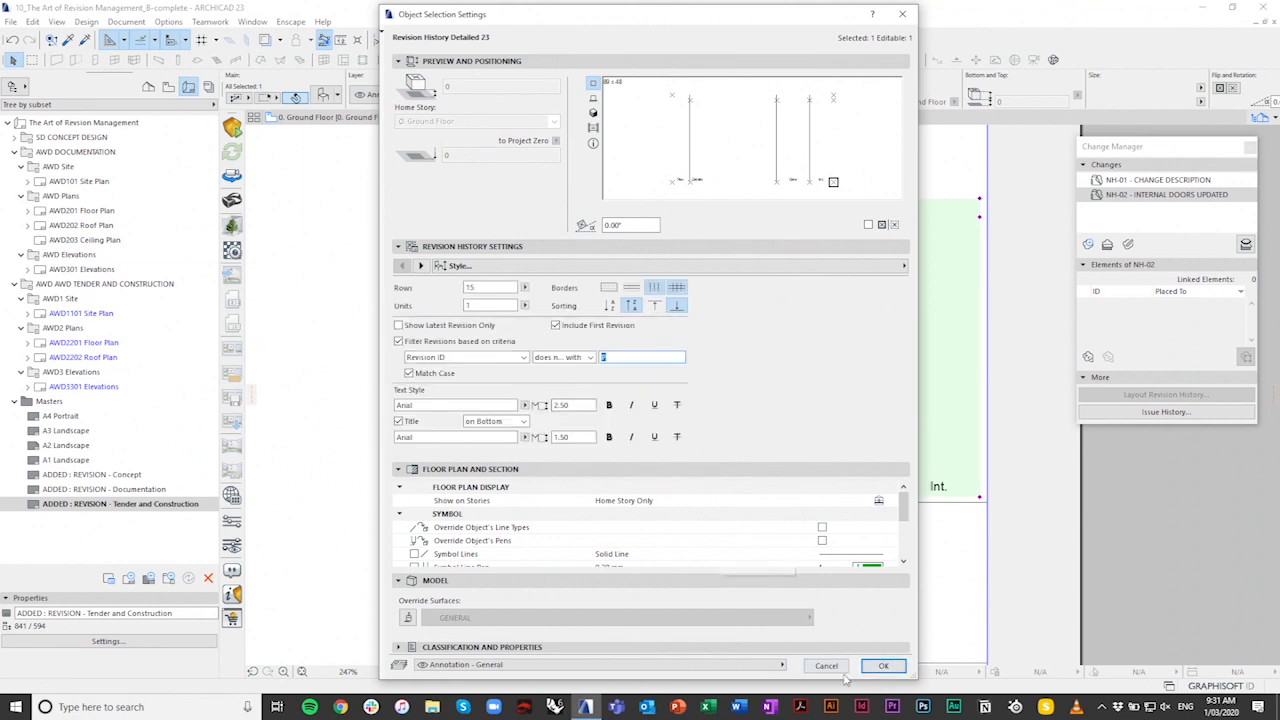
left_click(883, 665)
left_click(365, 402)
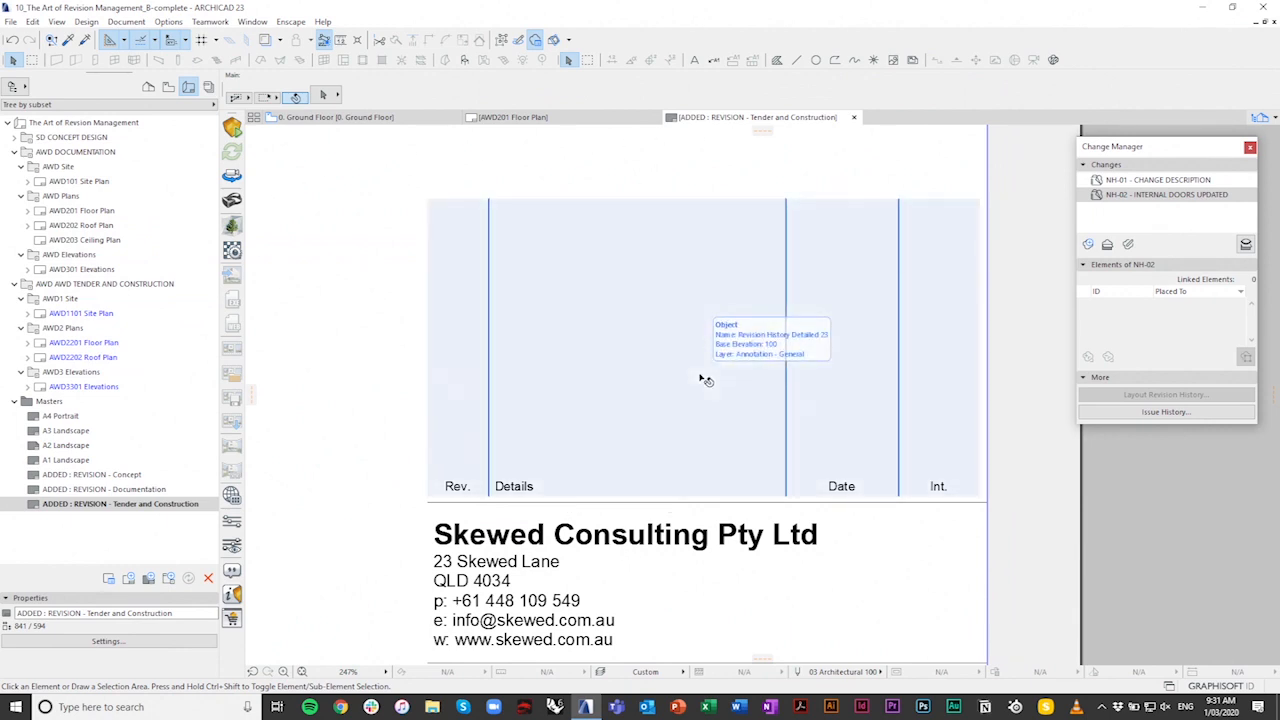
left_click(855, 117)
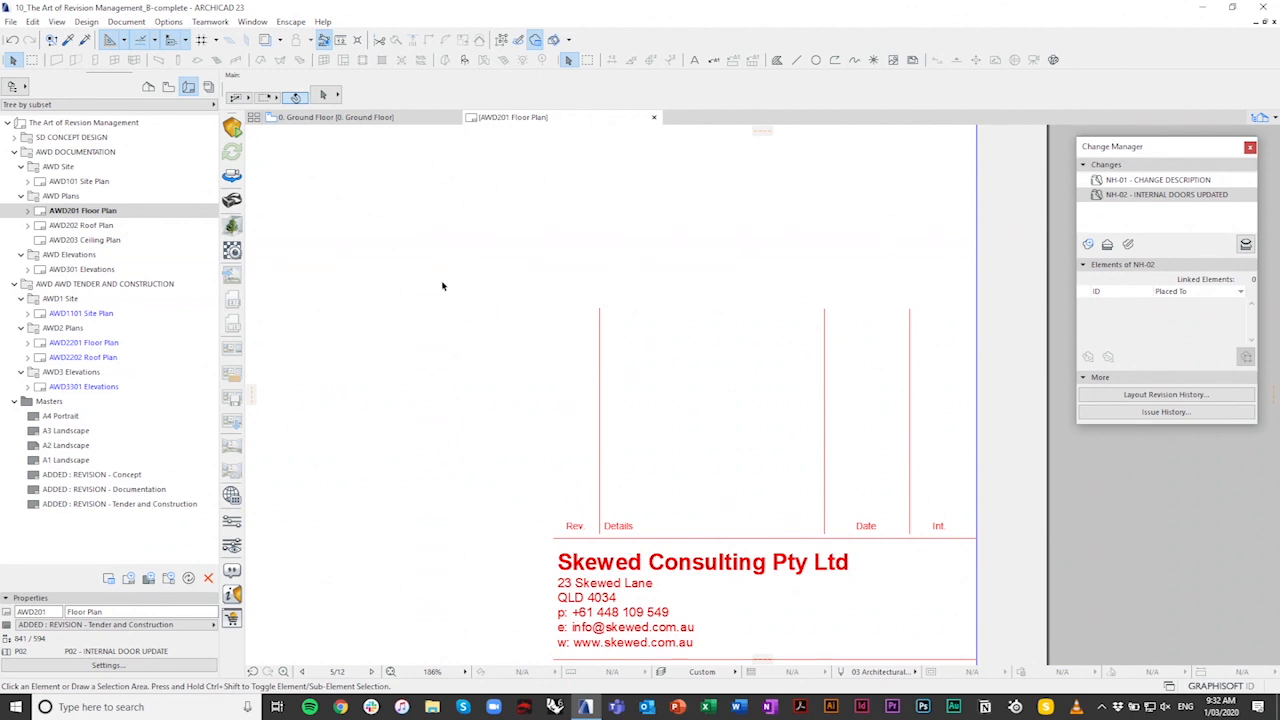
Step: Add a custom field named ADDED: PHASE to the book's issue scheme
right_click(118, 125)
left_click(166, 257)
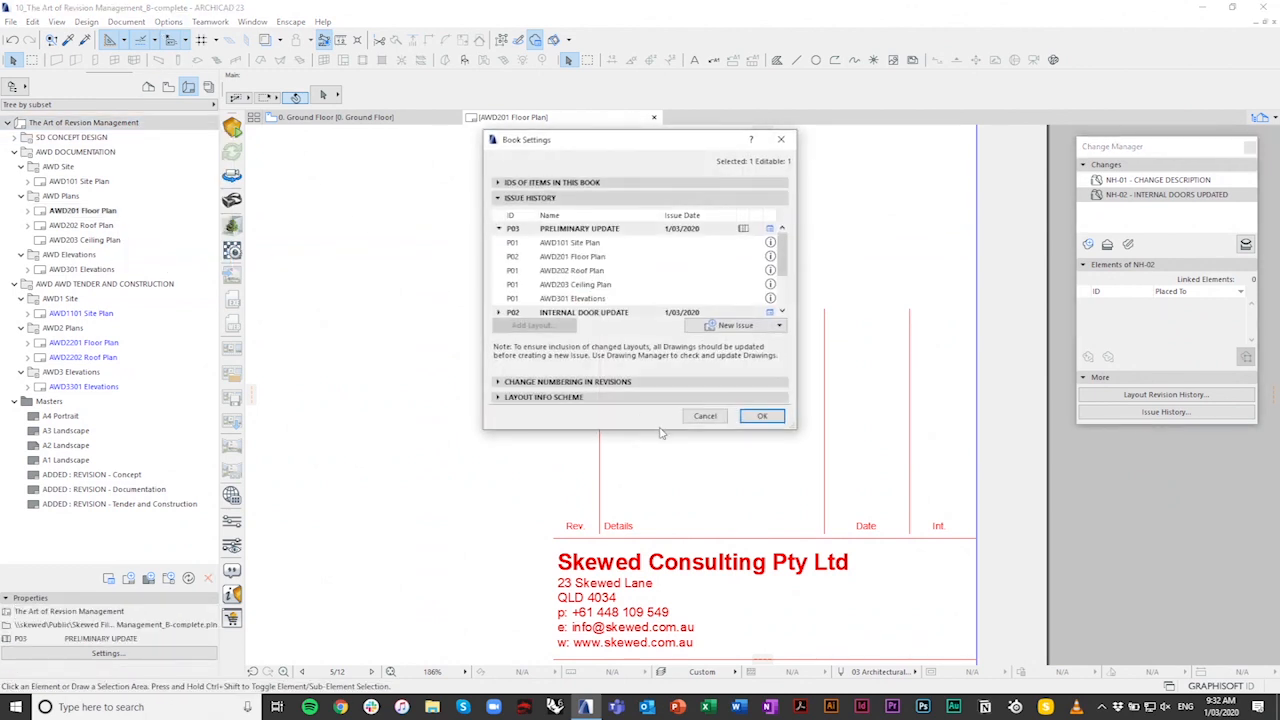
left_click(780, 326)
left_click(760, 356)
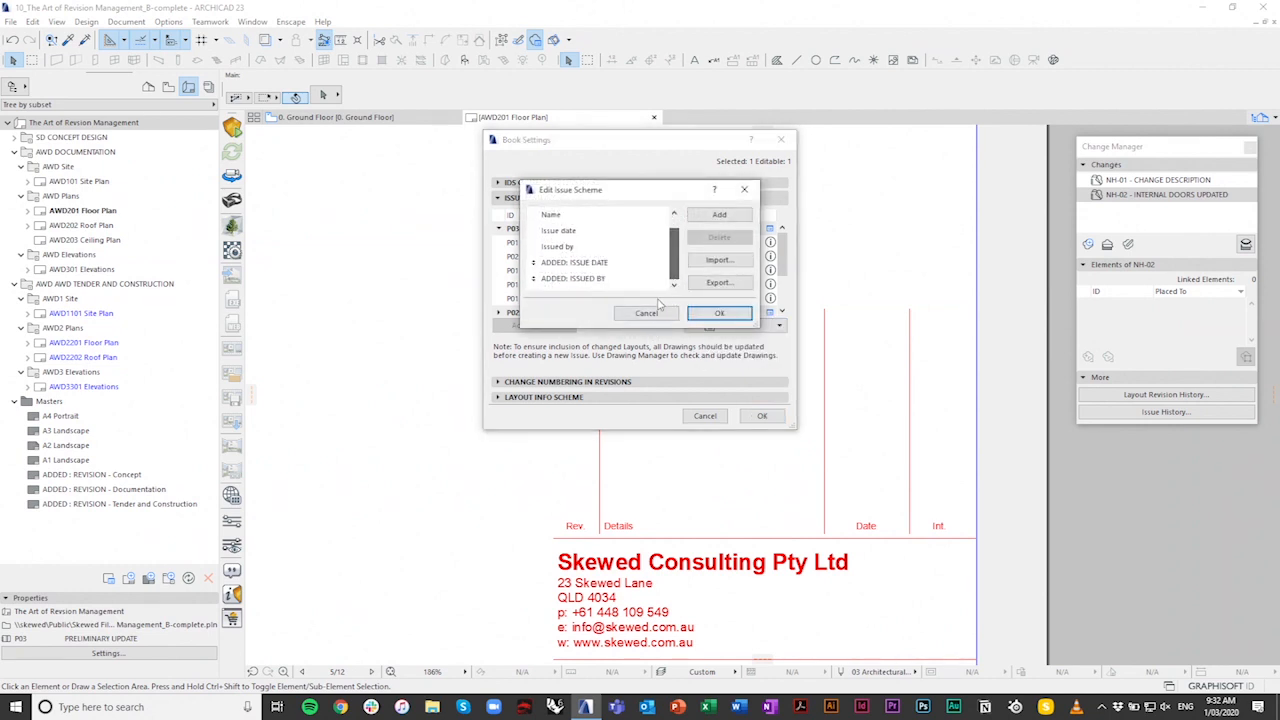
left_click(719, 214)
key("BackSpace")
type("ADDED: PHASE")
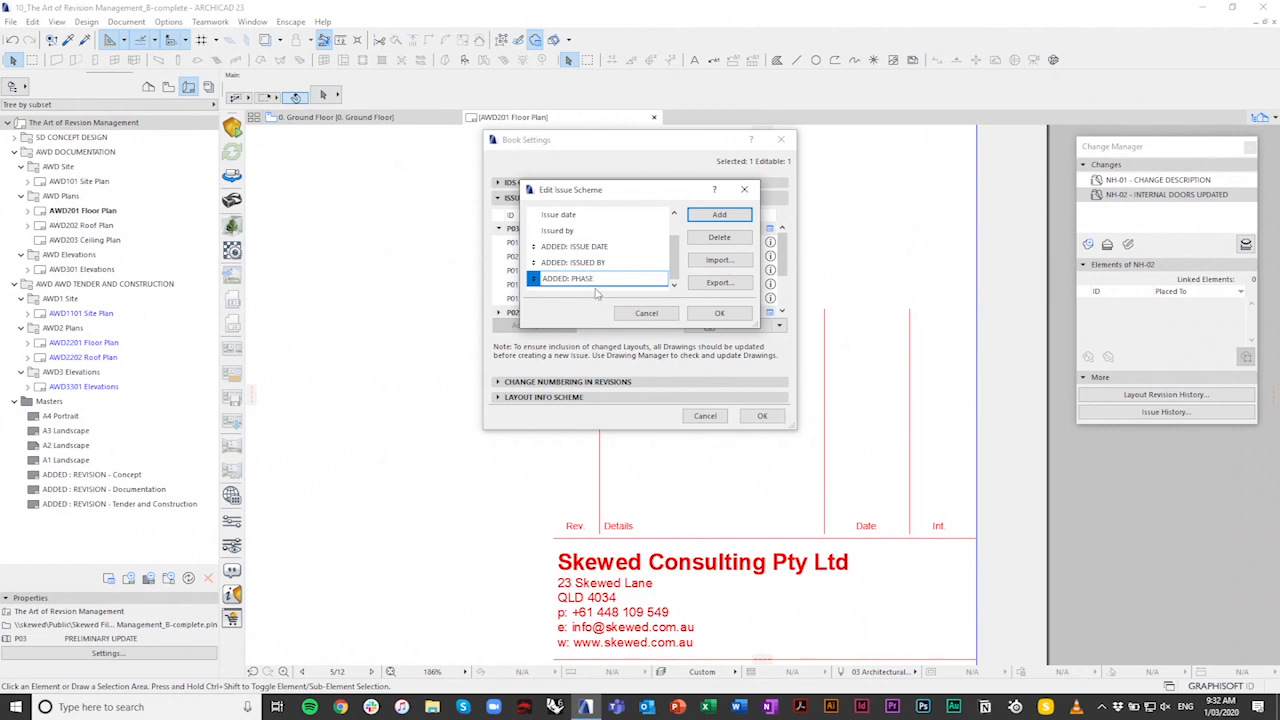
left_click(695, 313)
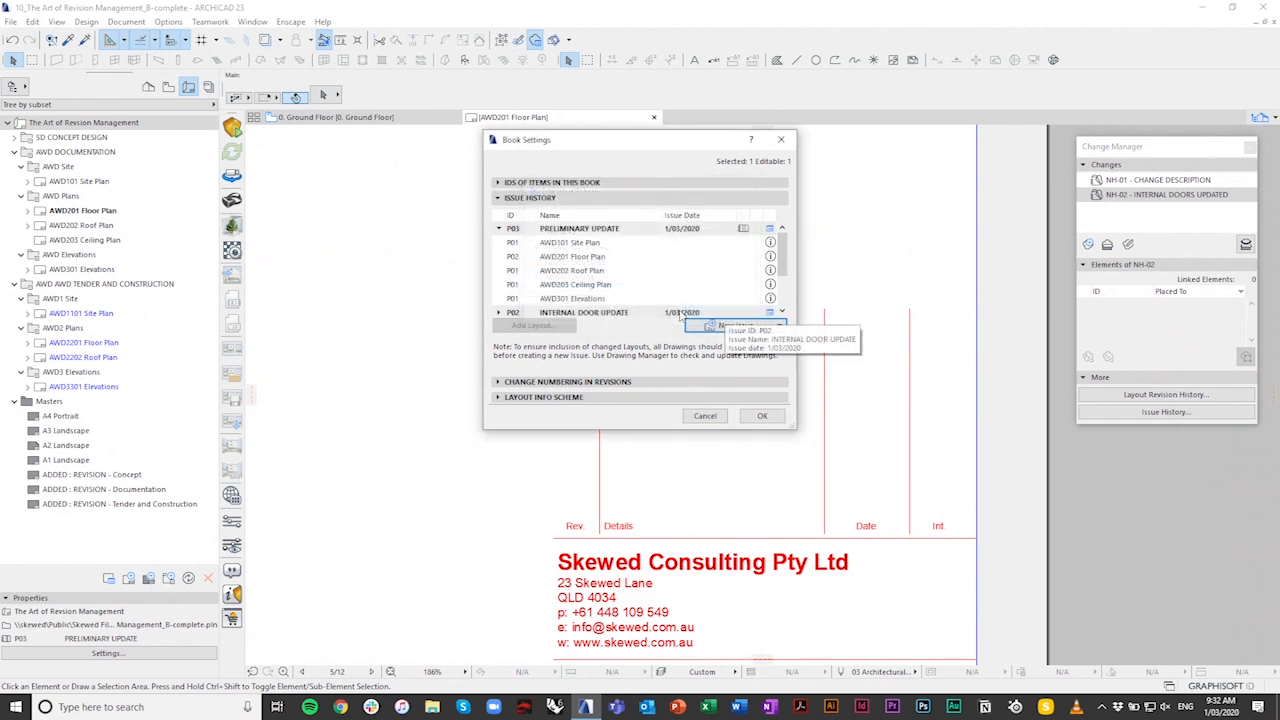
Step: Inspect the ADDED: PHASE field in the details of issue 01 and leave the issue unchanged
left_click_drag(782, 258, 782, 298)
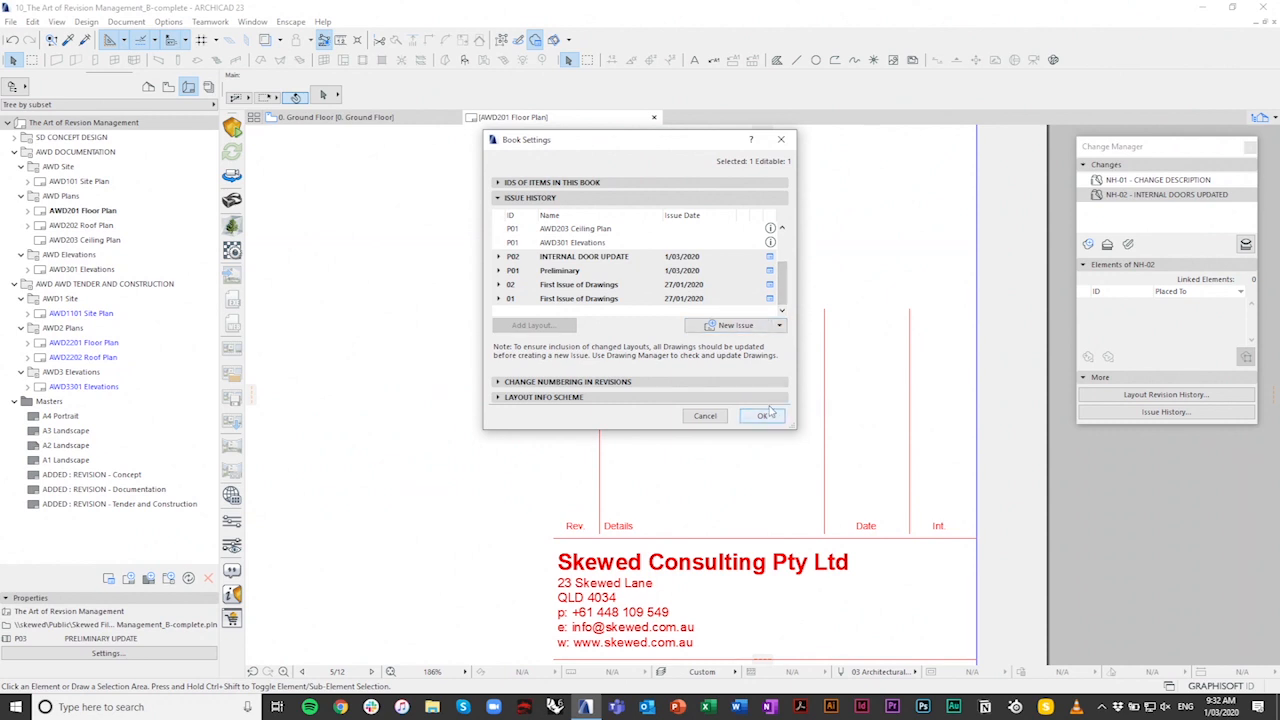
left_click(769, 300)
scroll(668, 260, "down", 1)
left_click(624, 270)
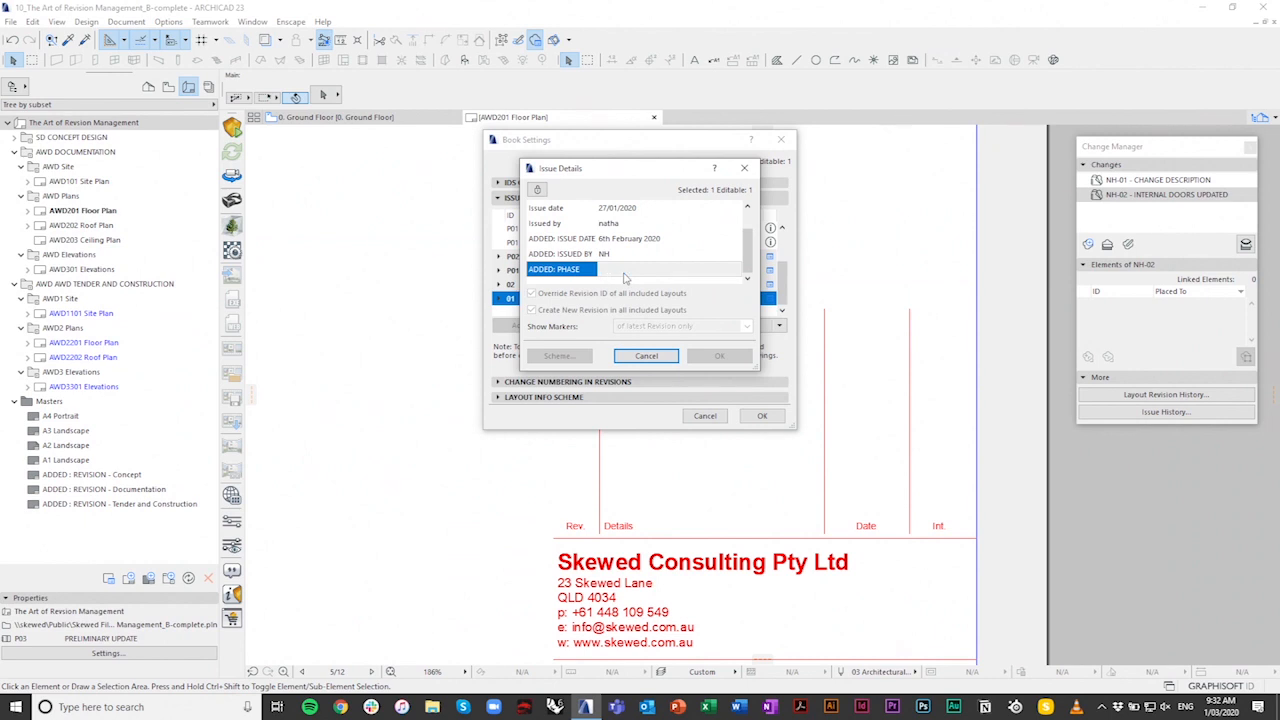
left_click(660, 356)
scroll(730, 290, "up", 3)
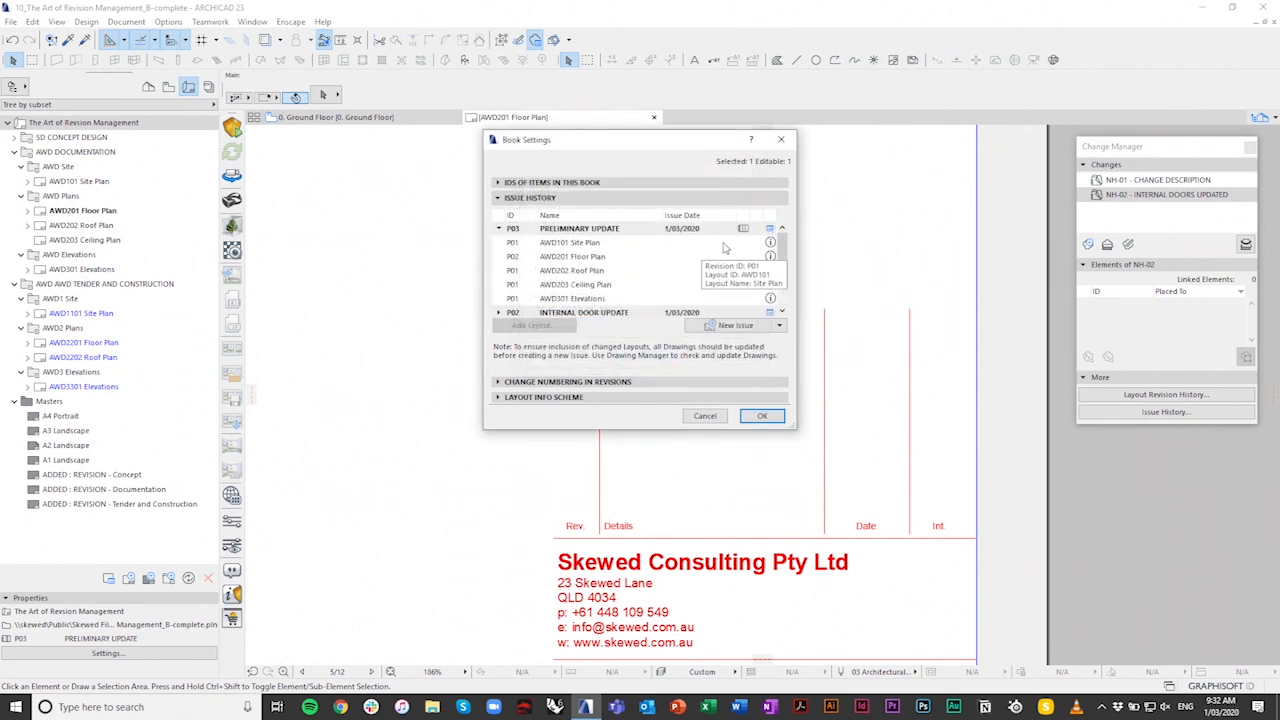
Step: Enlarge the book settings, reopen the P03 PRELIMINARY UPDATE issue and apply the settings
left_click_drag(793, 424, 933, 593)
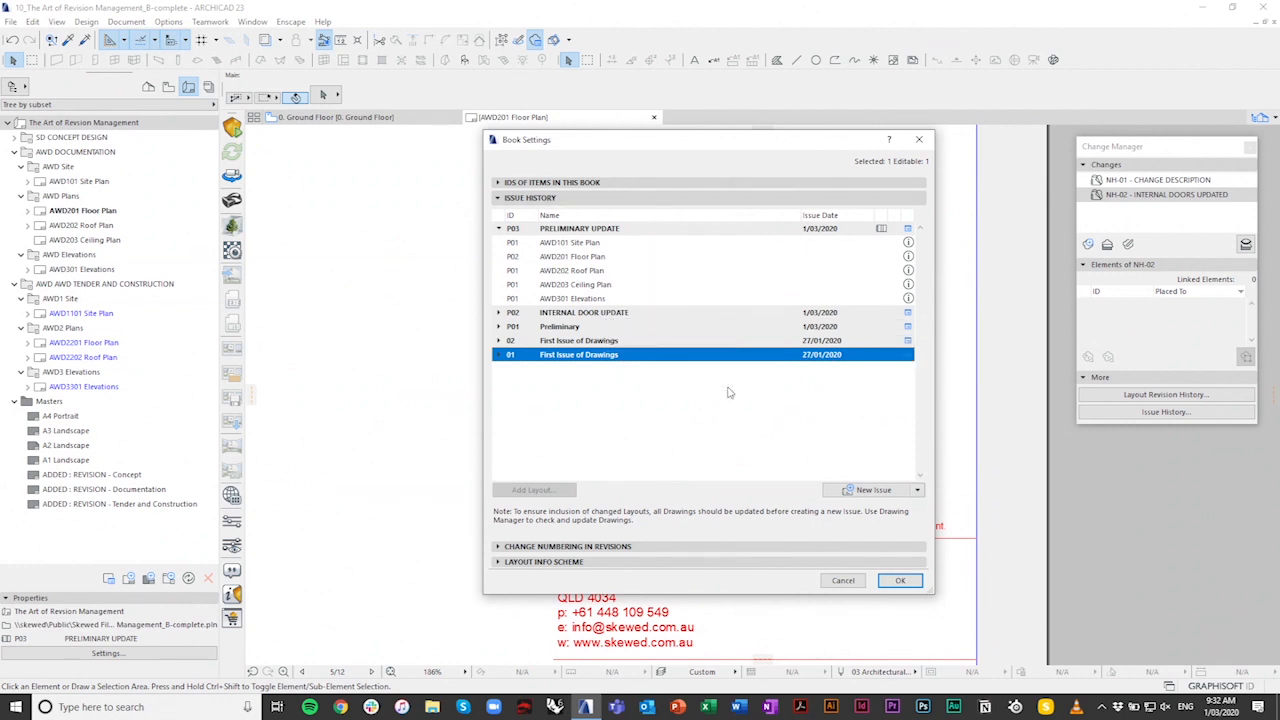
left_click(881, 229)
left_click(726, 269)
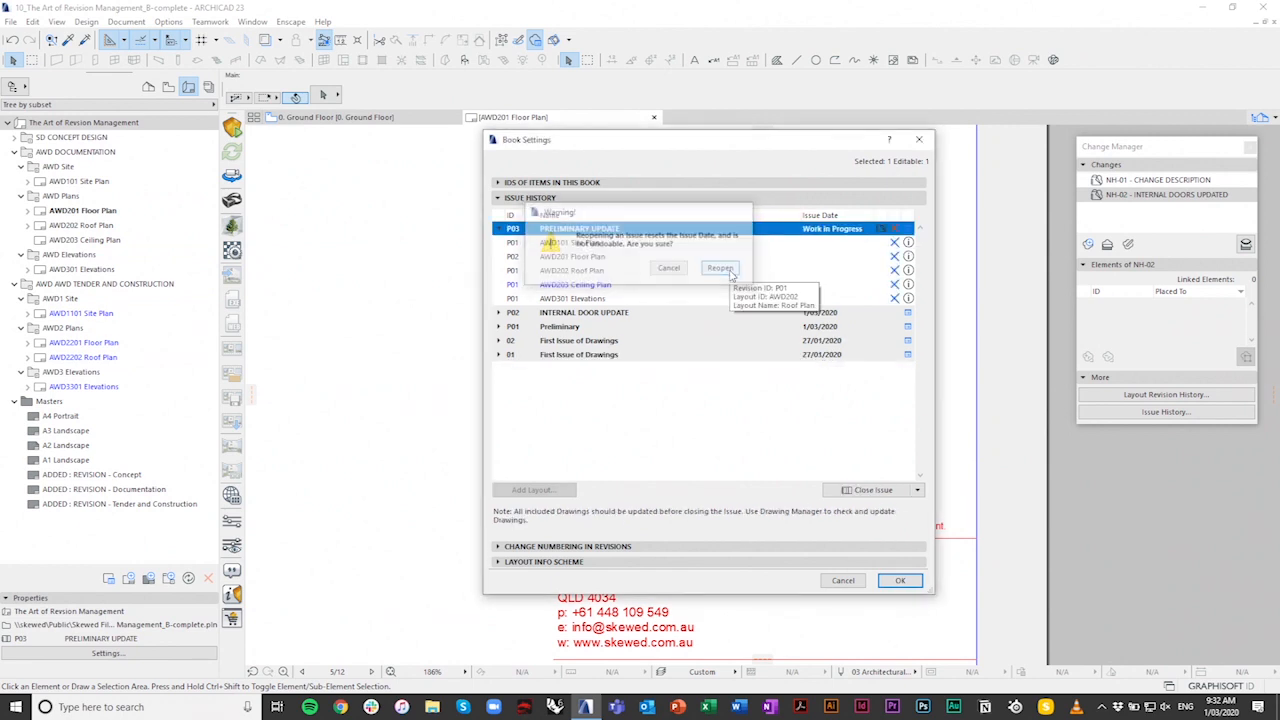
left_click(880, 229)
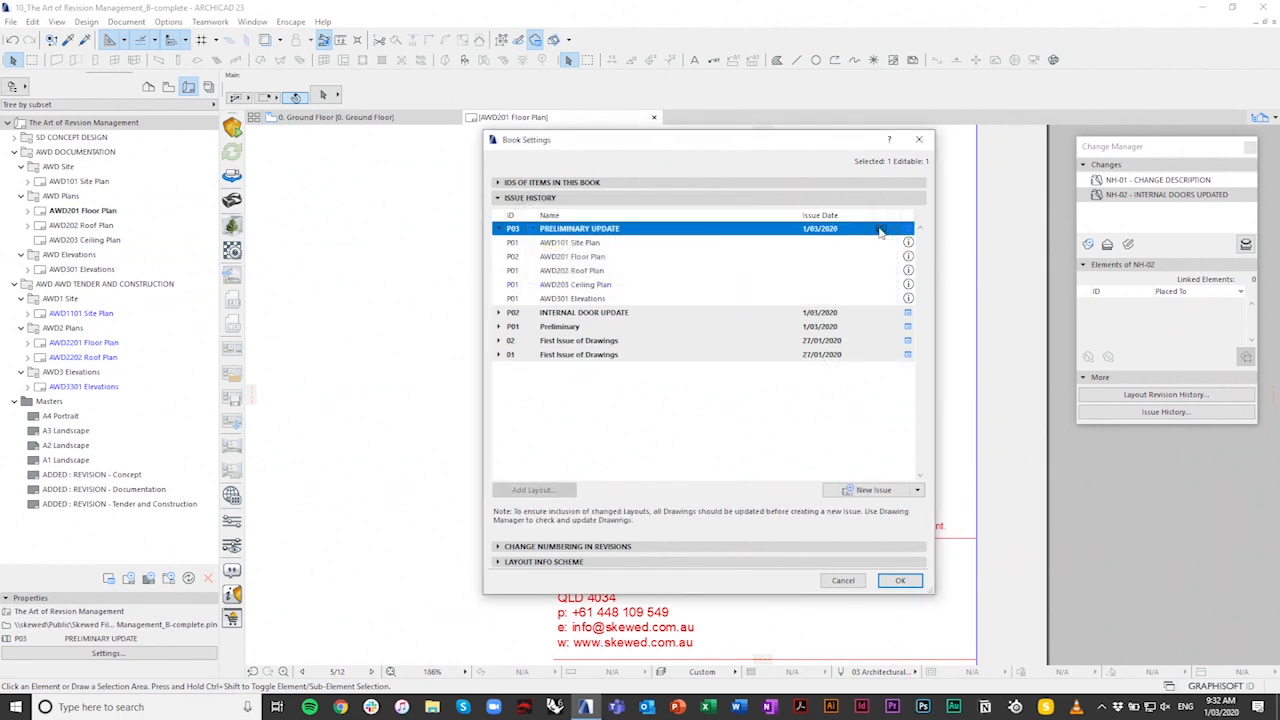
left_click(881, 229)
left_click(723, 268)
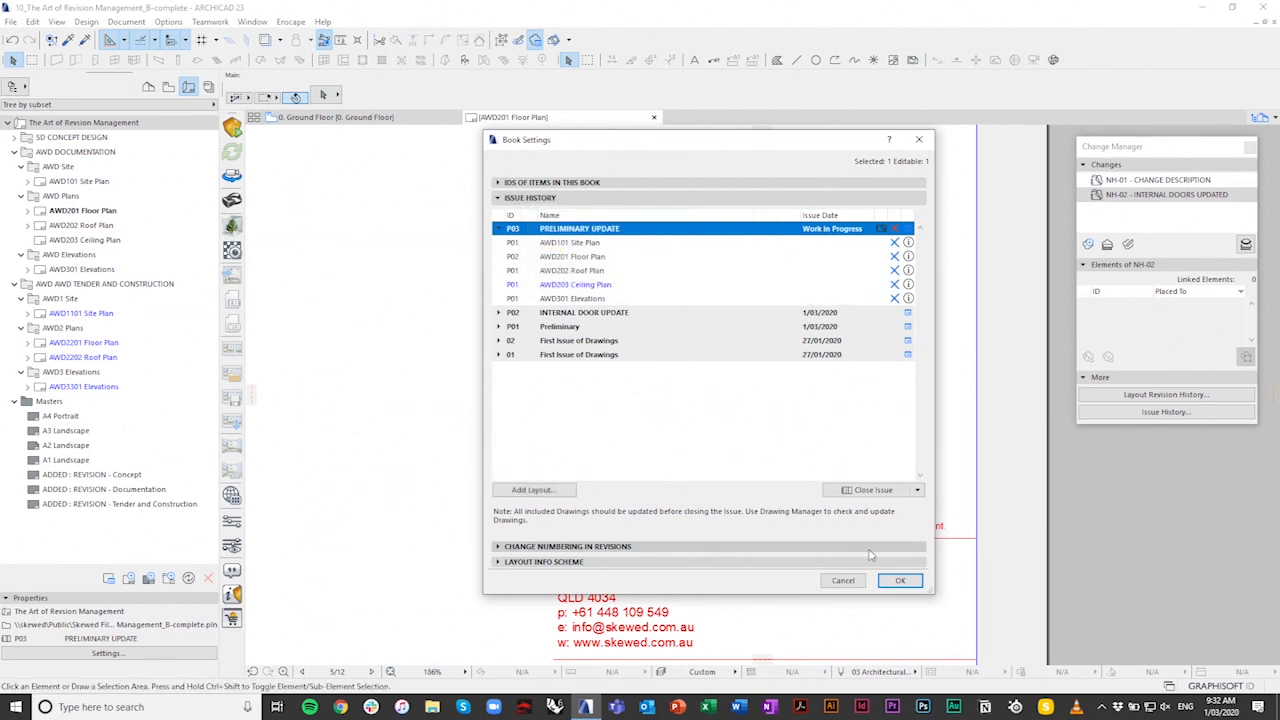
left_click(917, 490)
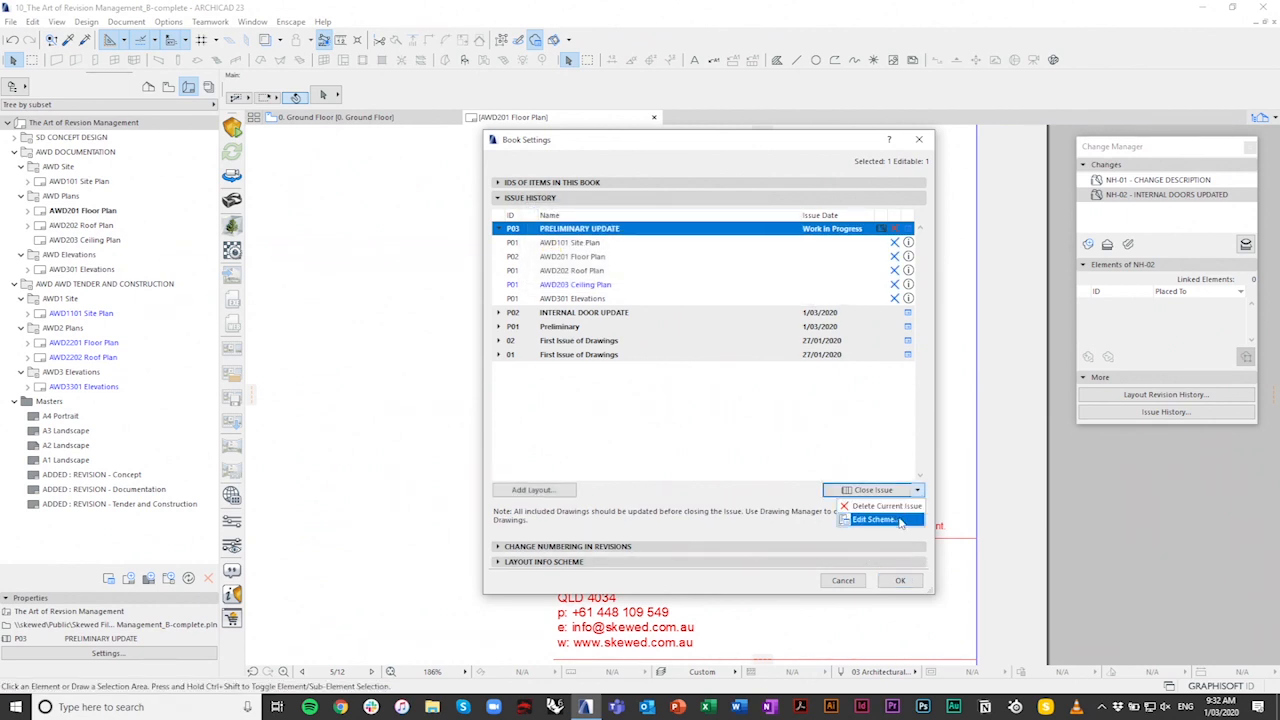
left_click(752, 471)
left_click(901, 581)
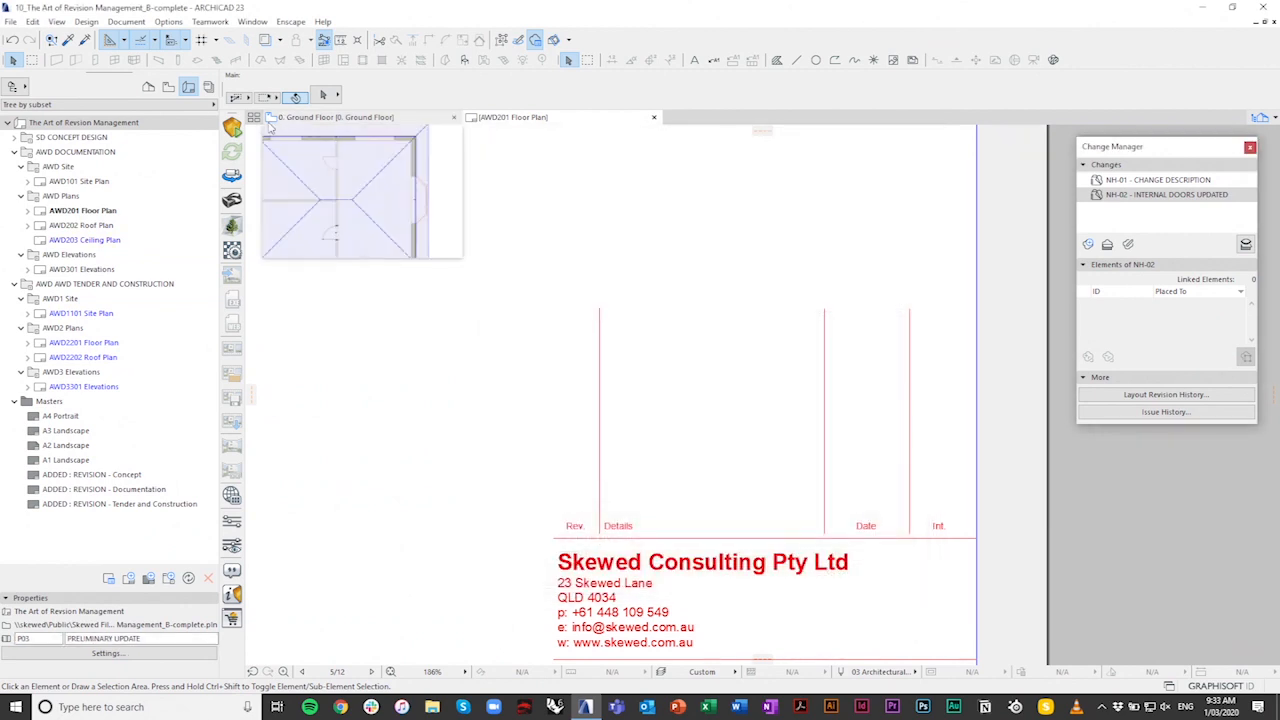
Step: Set ADDED: PHASE to DOCUMENTATION in the details of the current P03 issue
scroll(629, 437, "down", 5)
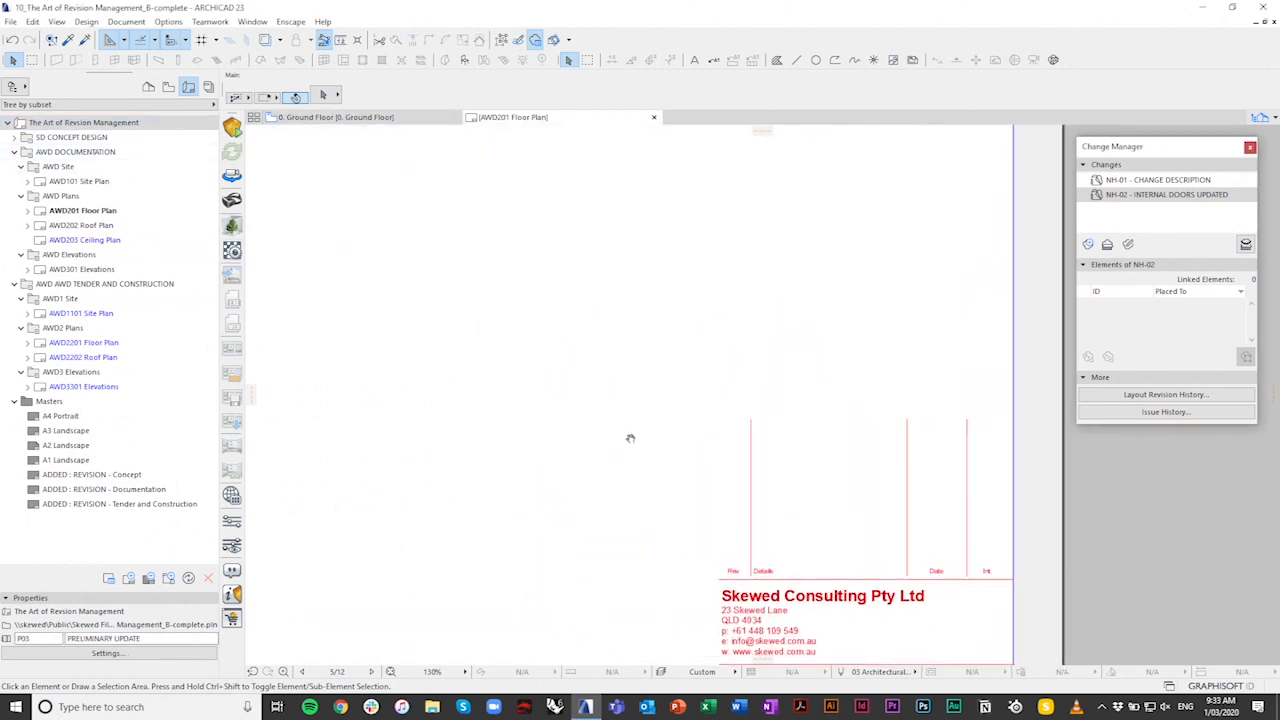
right_click(115, 131)
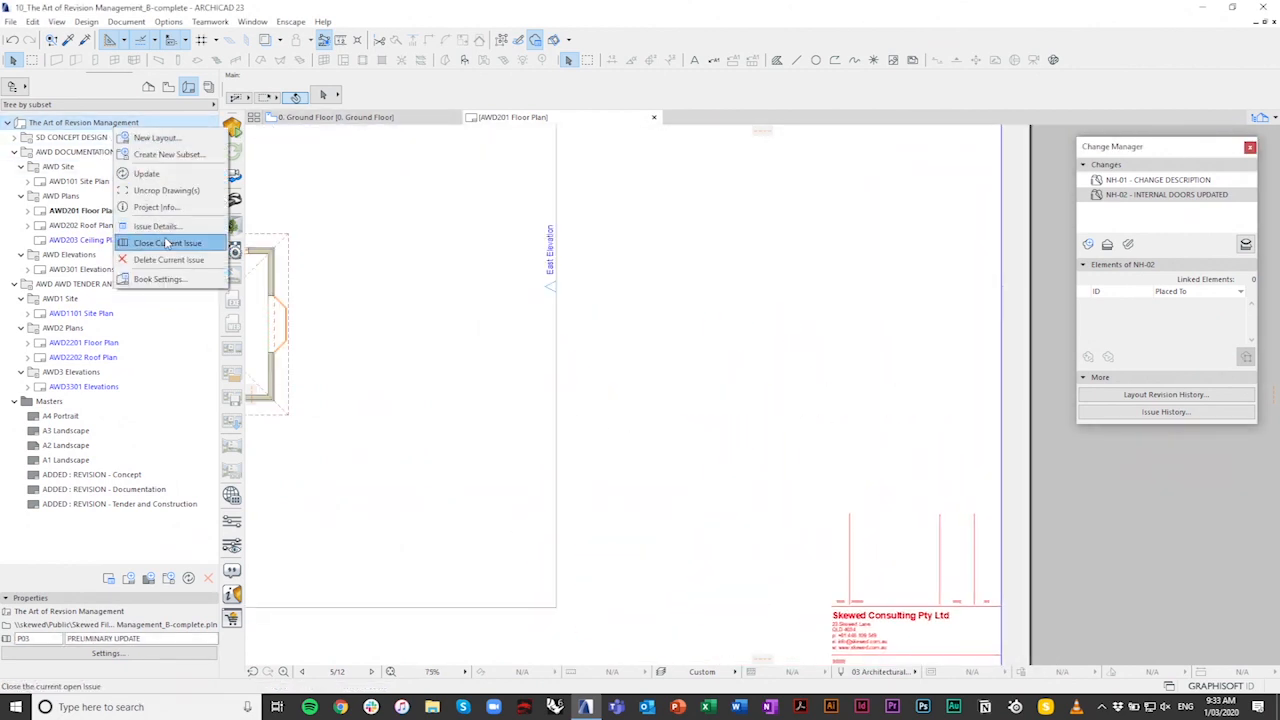
left_click(165, 227)
left_click(633, 269)
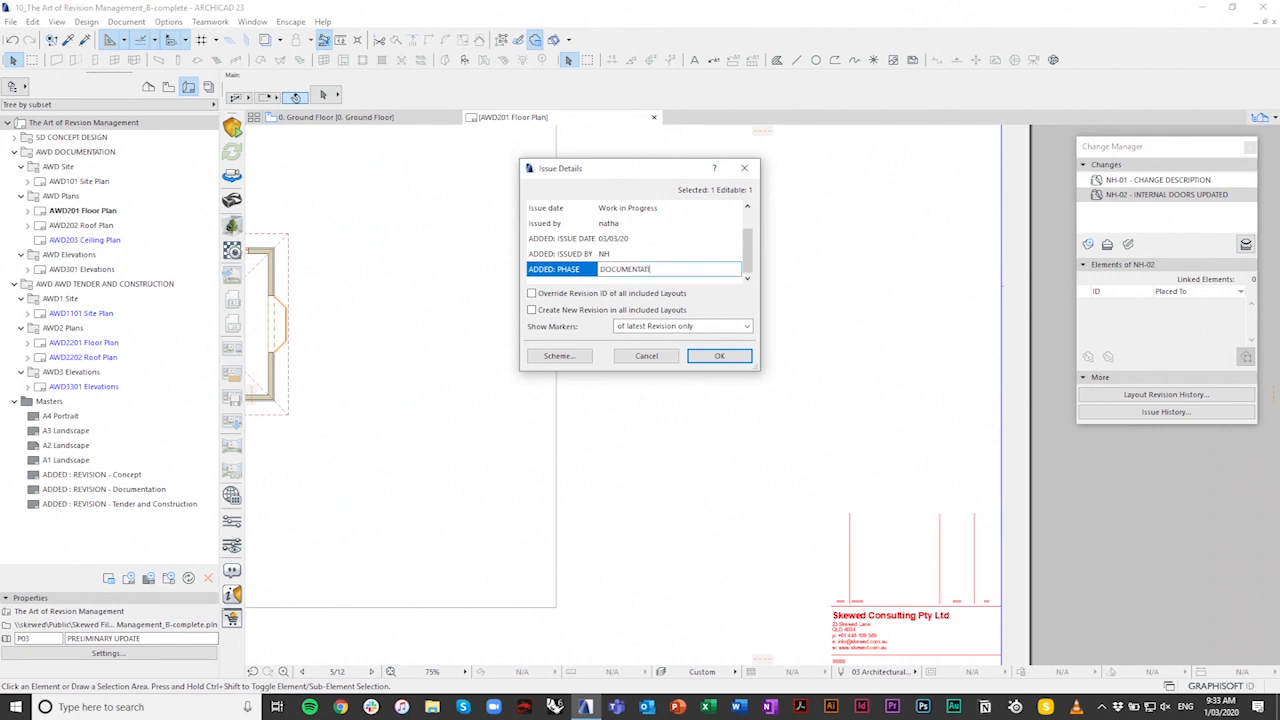
left_click(719, 356)
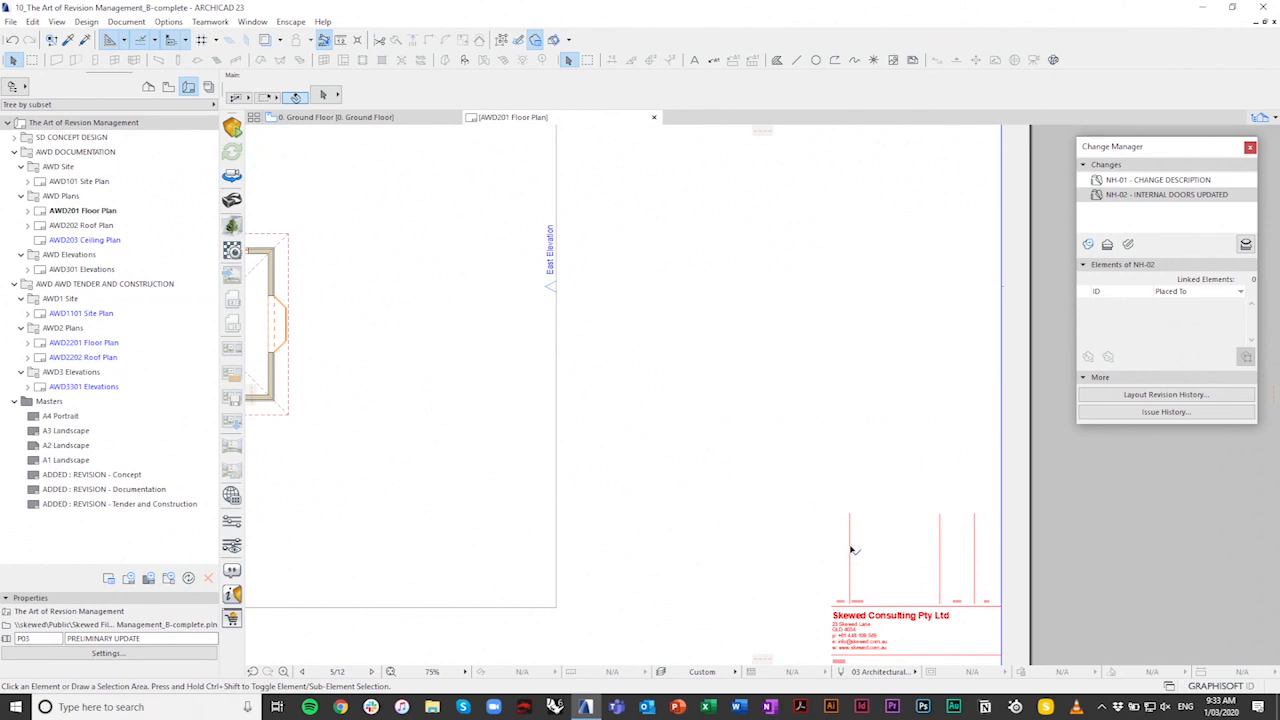
Step: Change the revision table filter on the ADDED : REVISION - Tender and Construction master to ADDED: PHASE does not contain DOCUMENTATION
left_click(786, 498)
left_click(640, 534)
double_click(104, 489)
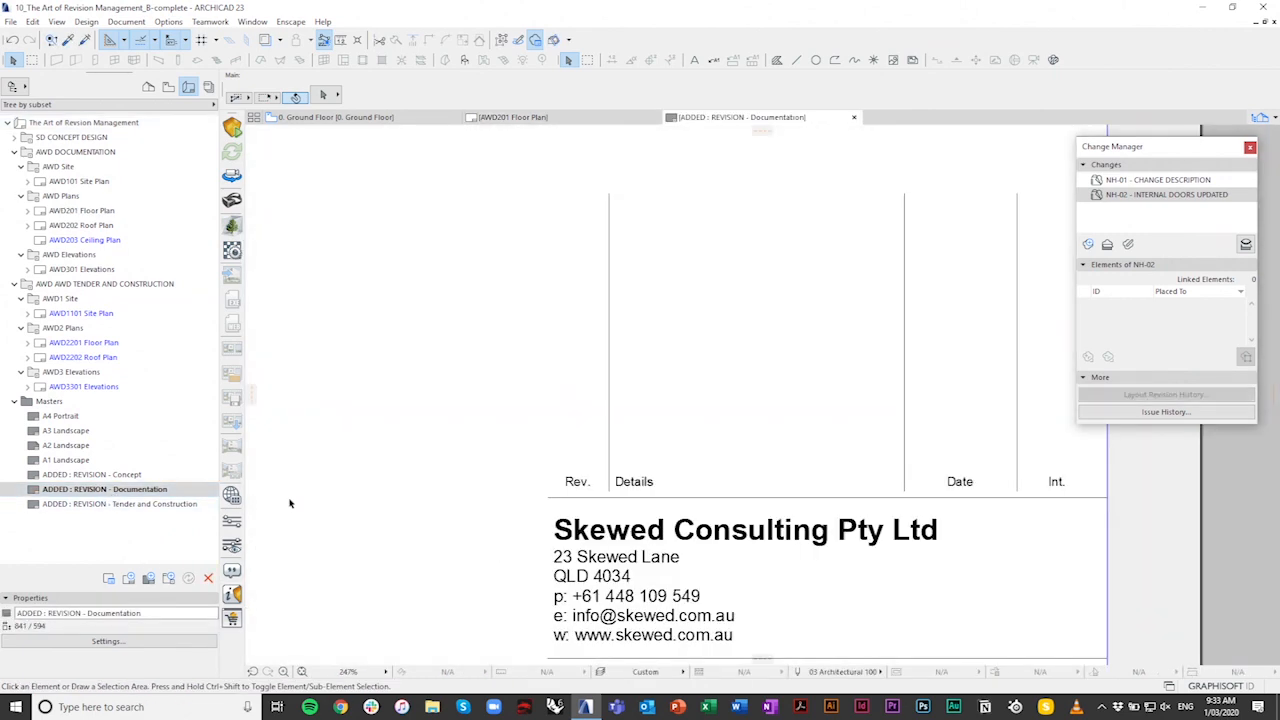
double_click(120, 504)
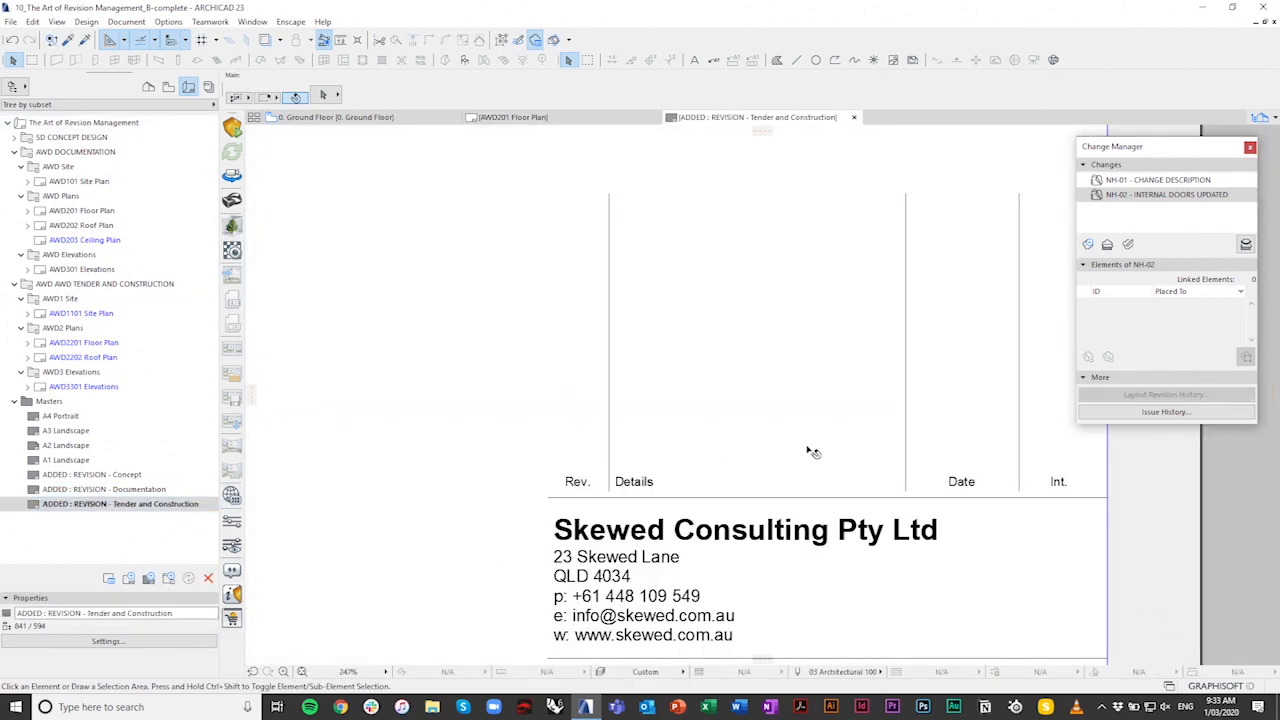
left_click(905, 414)
double_click(740, 445)
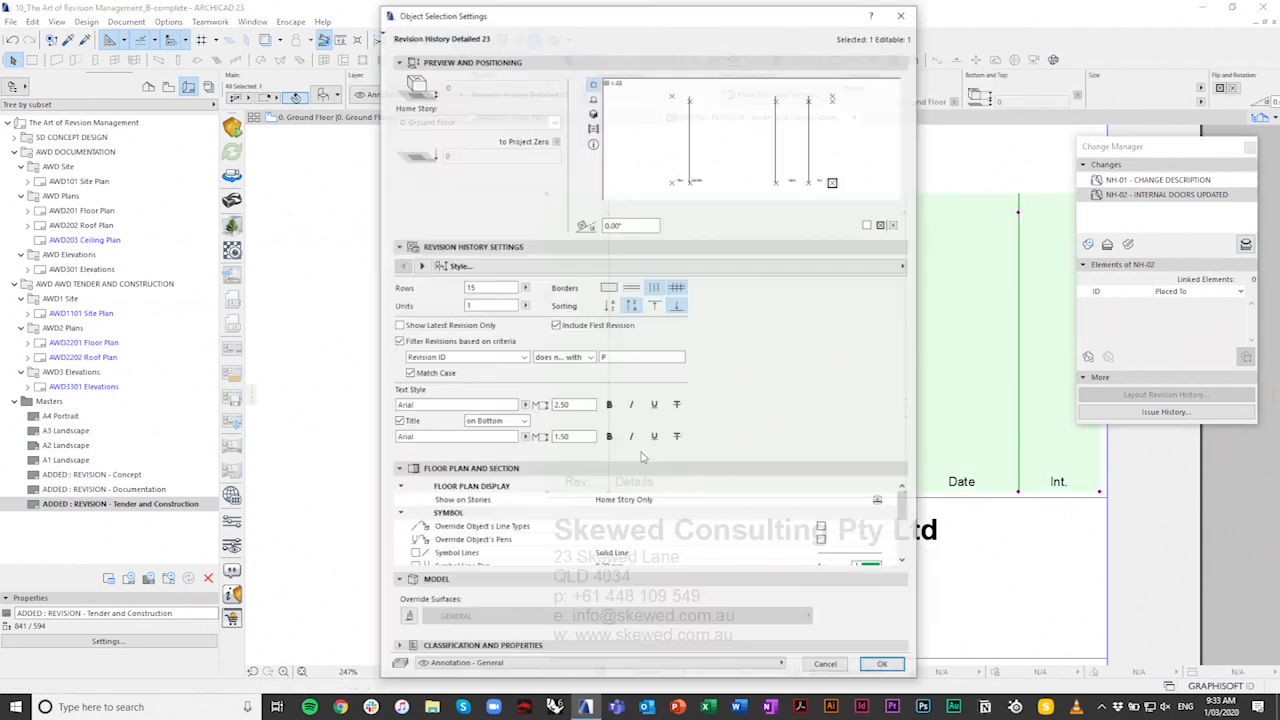
left_click(515, 357)
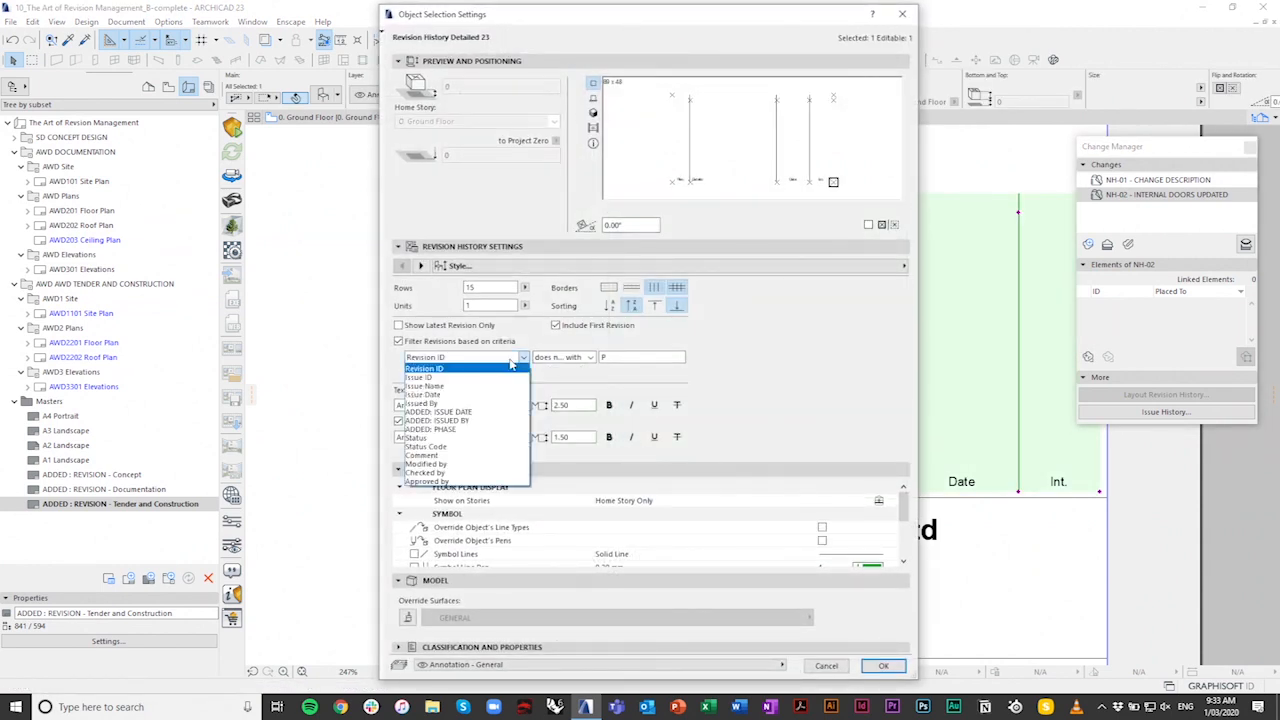
left_click(468, 434)
left_click(586, 358)
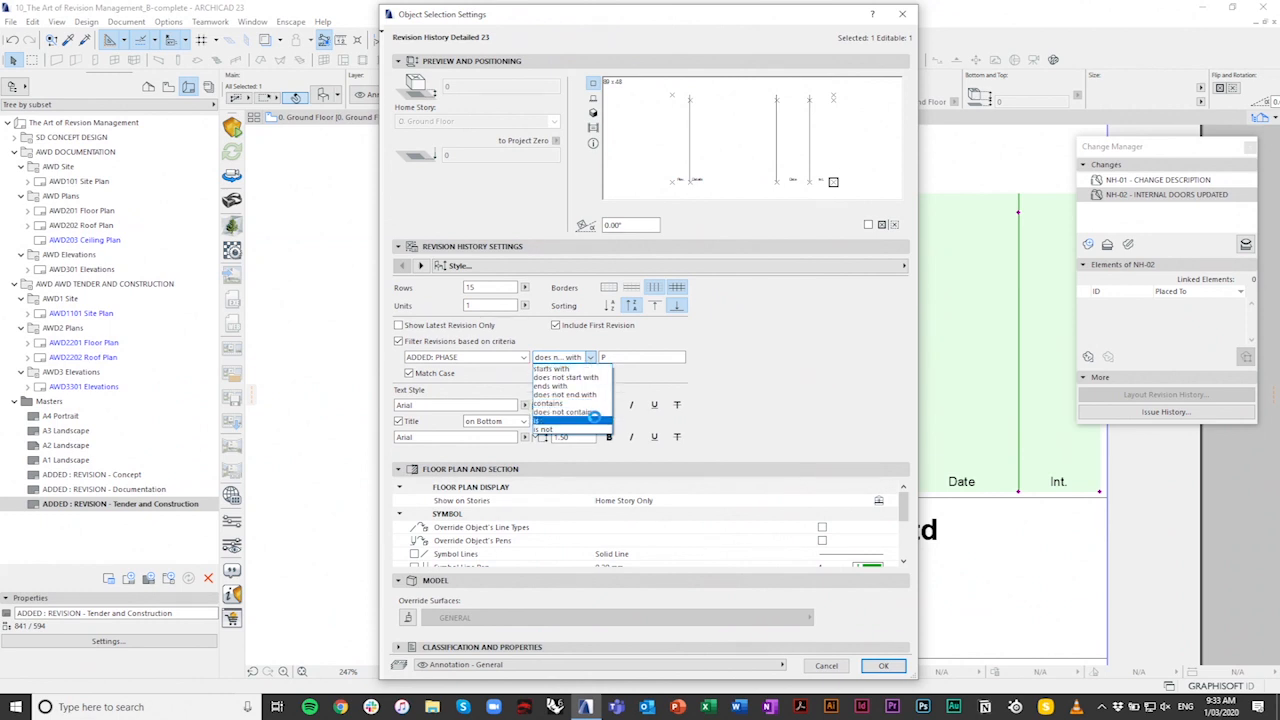
left_click(593, 413)
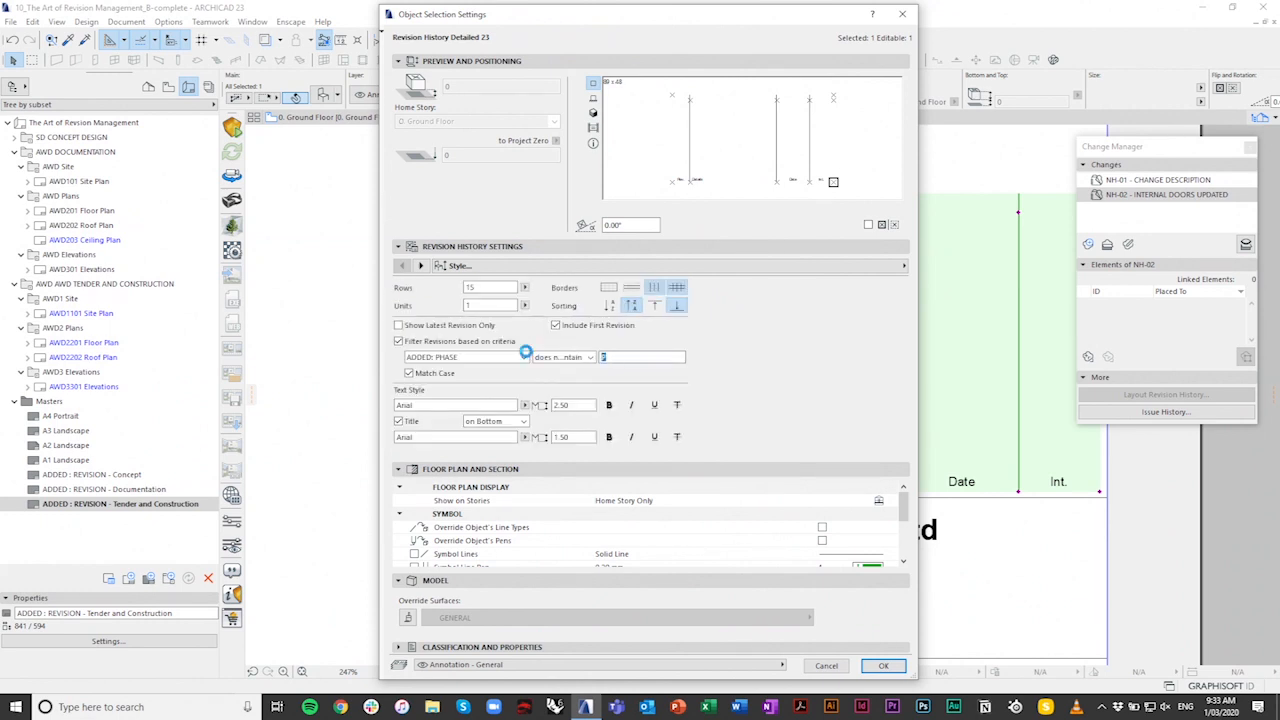
type("DOCUMENTATION")
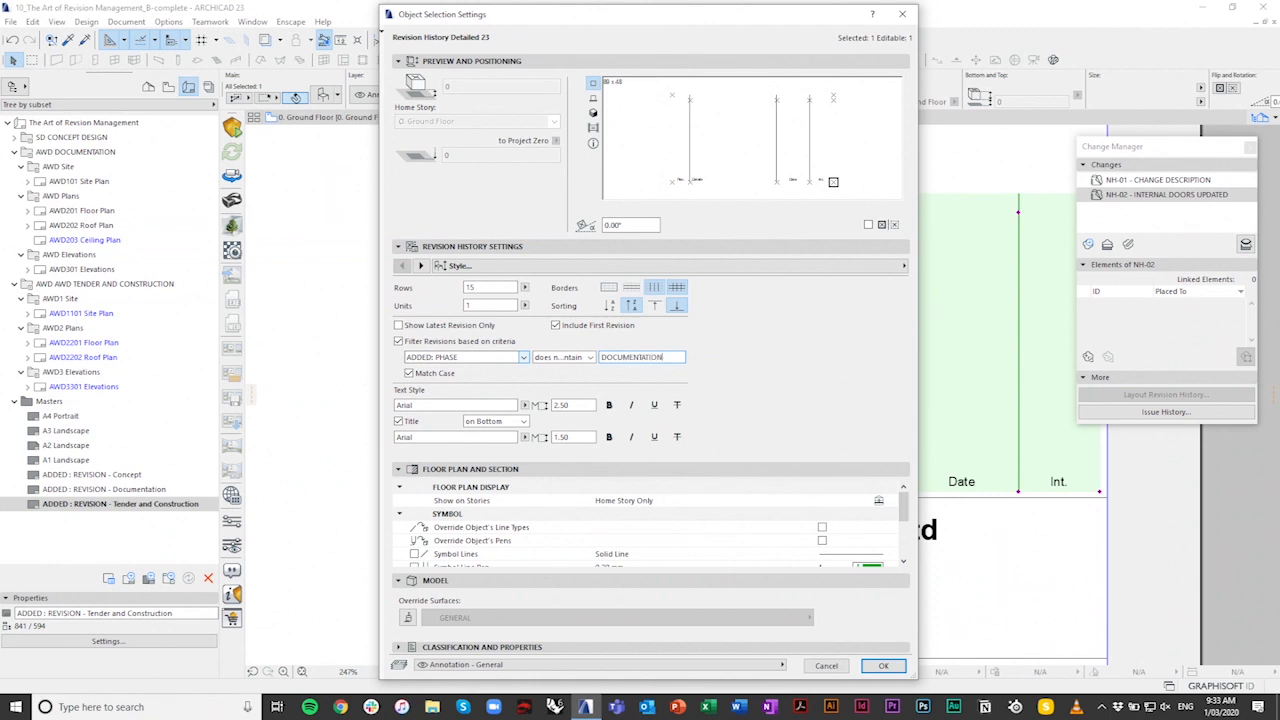
key("Return")
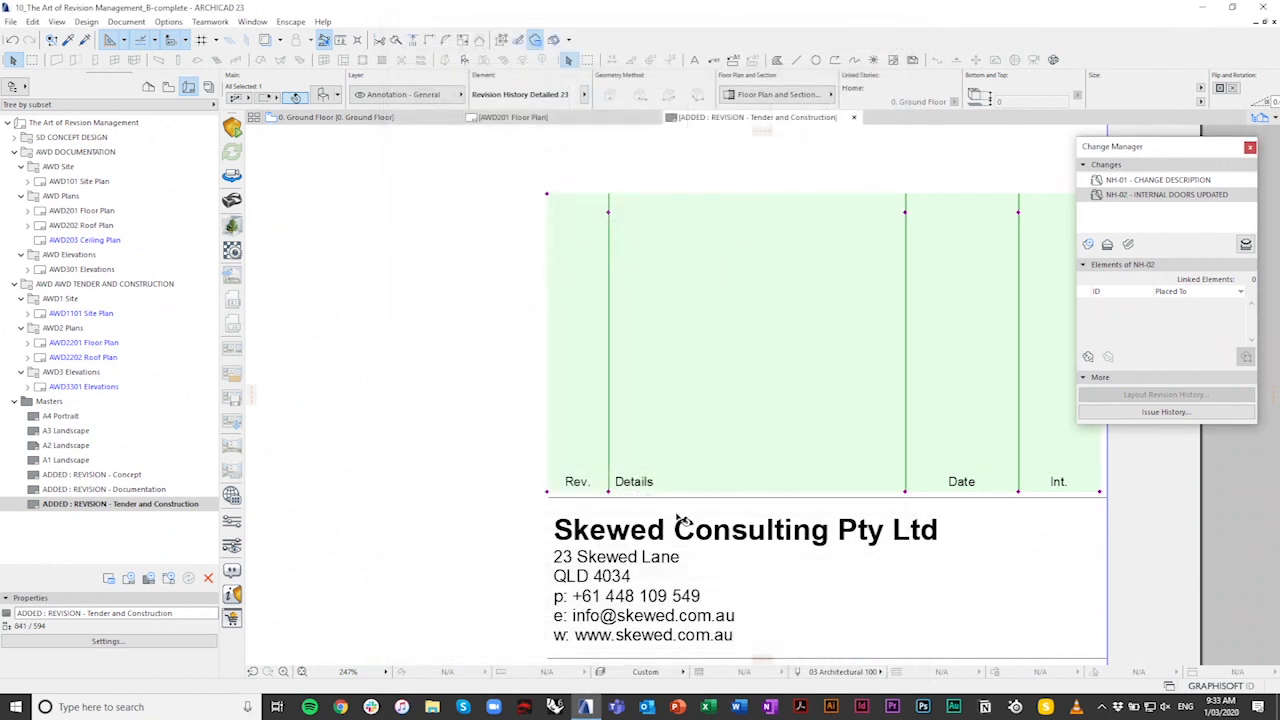
Step: Check the revision tables on the AWD201 Floor Plan and AWD203 Ceiling Plan layouts, and return to the Tender and Construction master
left_click(551, 120)
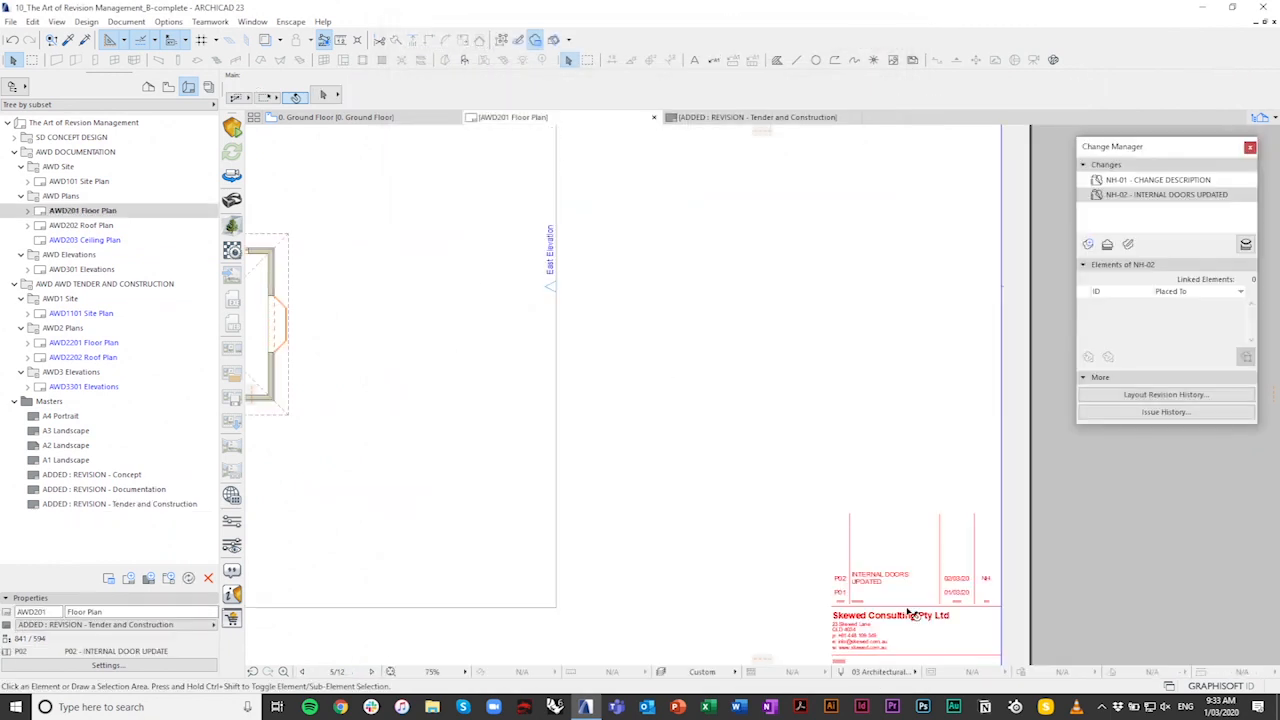
scroll(806, 575, "up", 3)
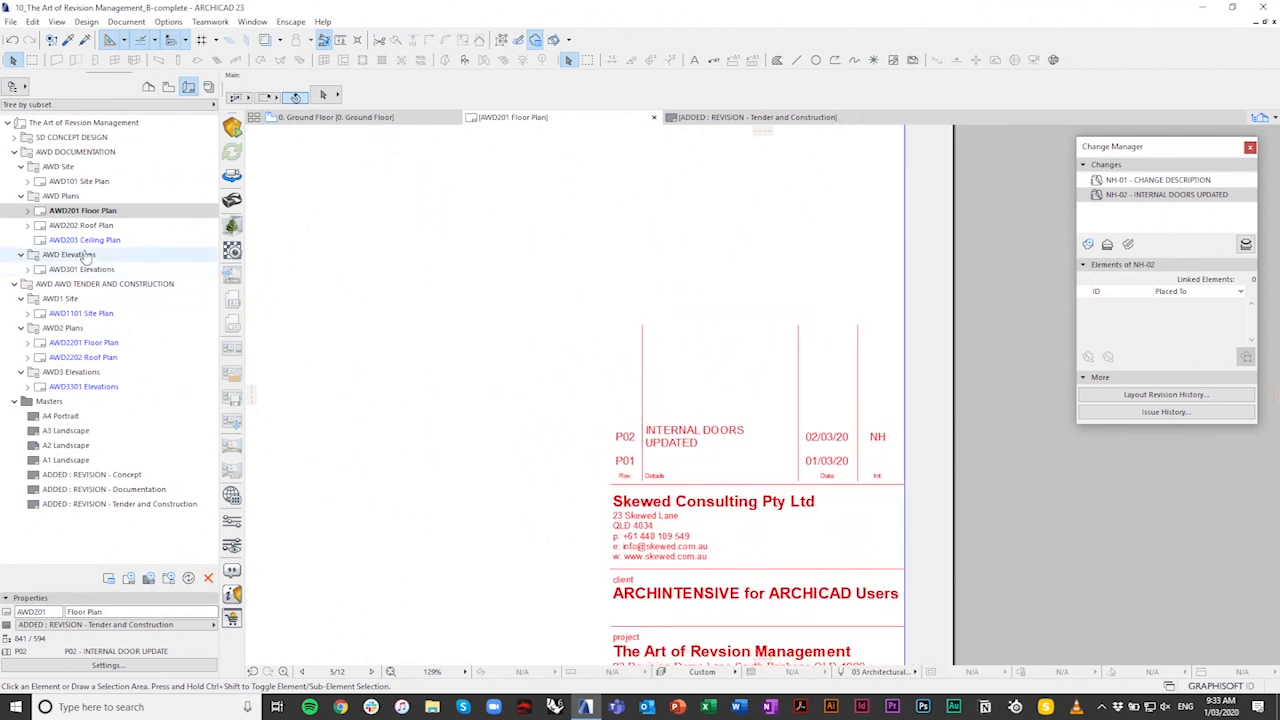
left_click(85, 241)
scroll(632, 443, "up", 3)
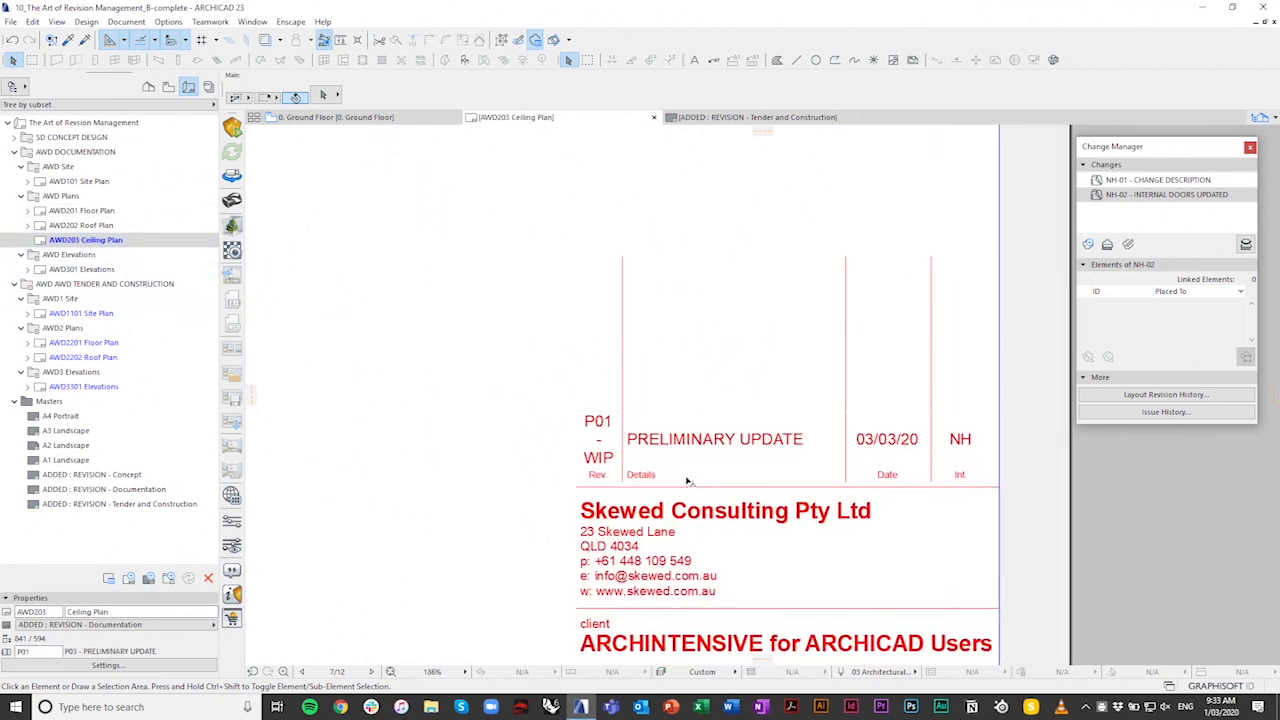
left_click(82, 225)
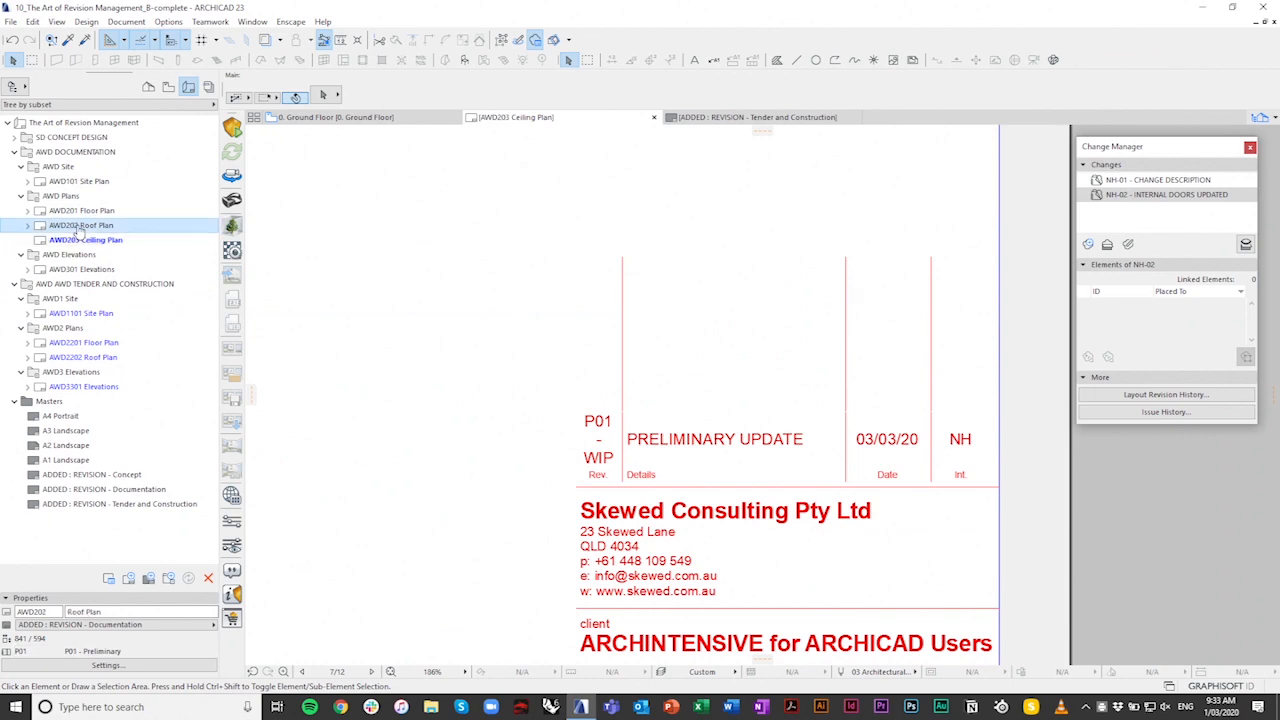
scroll(471, 344, "down", 10)
left_click(757, 117)
scroll(640, 365, "down", 5)
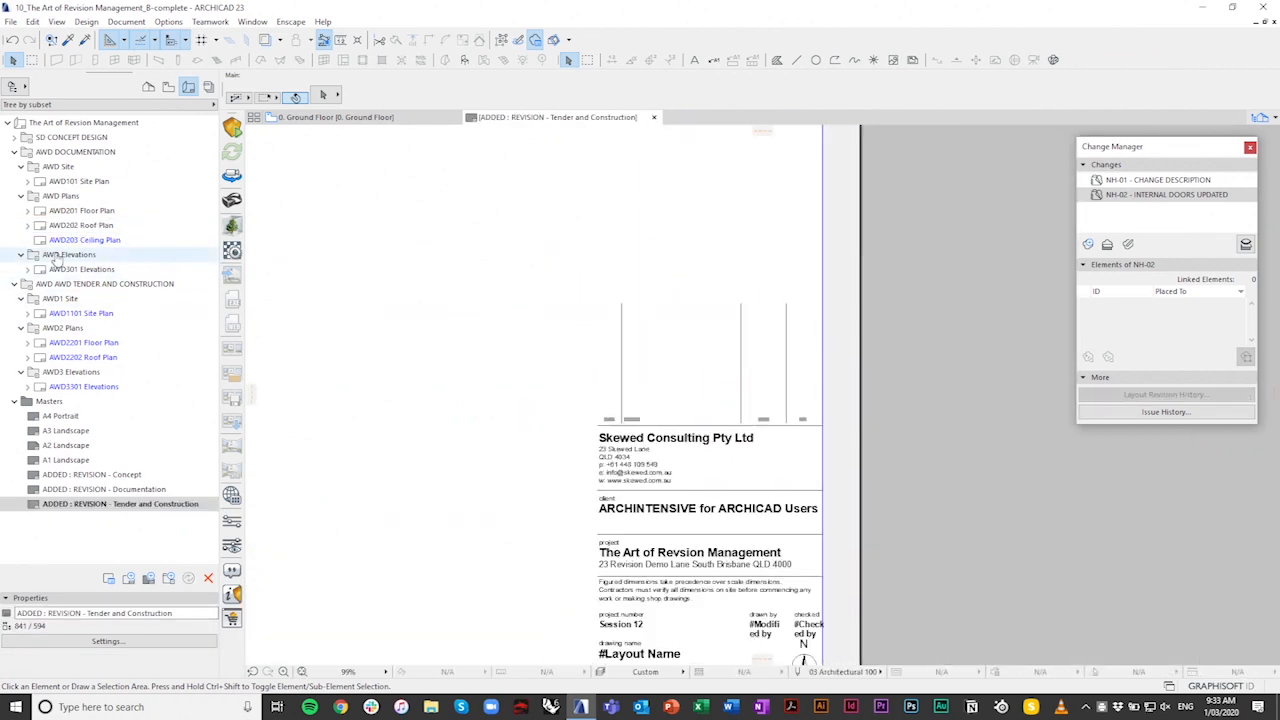
Step: Open the AWD1101 Site Plan layout from the AWD TENDER AND CONSTRUCTION subset to look over its sheet
left_click(14, 152)
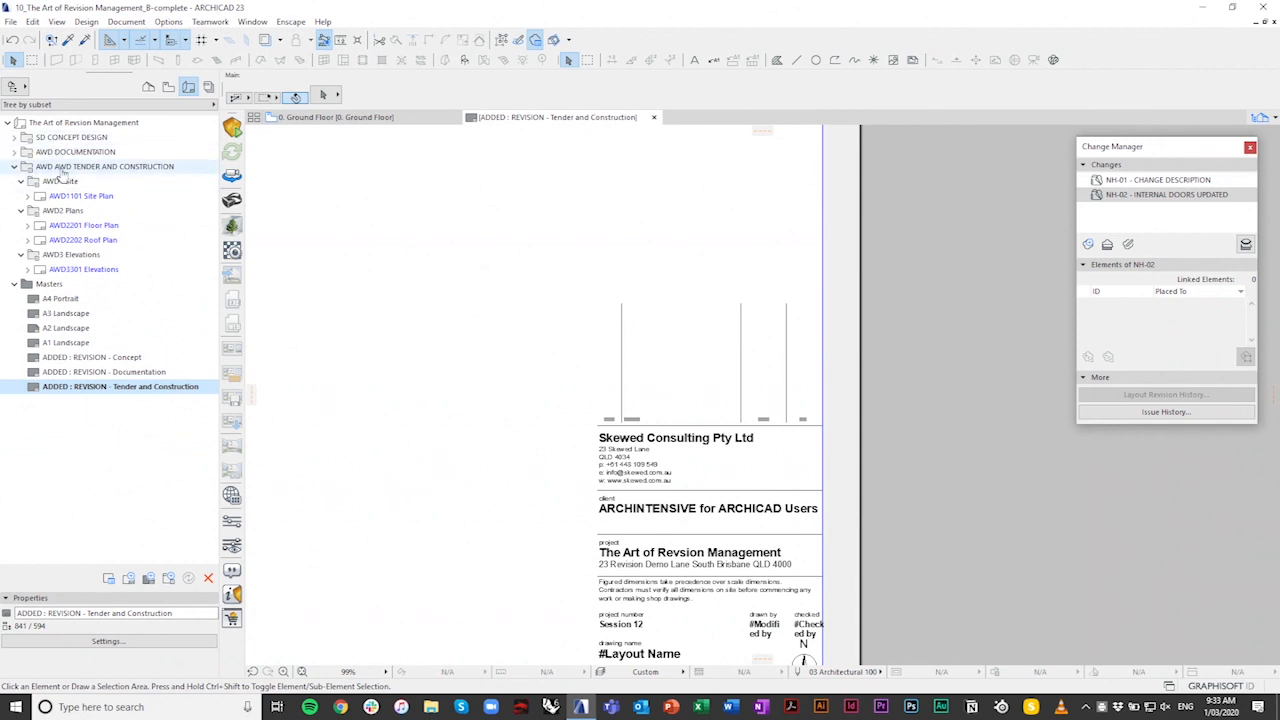
double_click(67, 170)
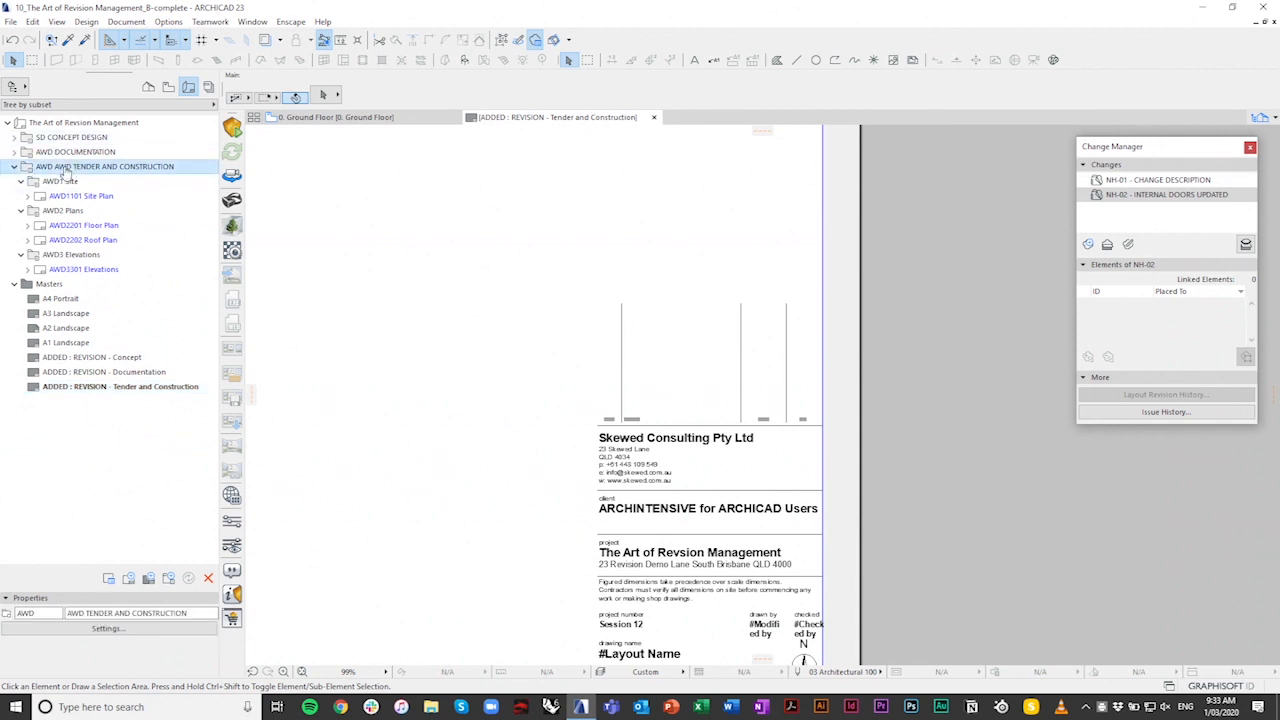
left_click(13, 167)
double_click(82, 196)
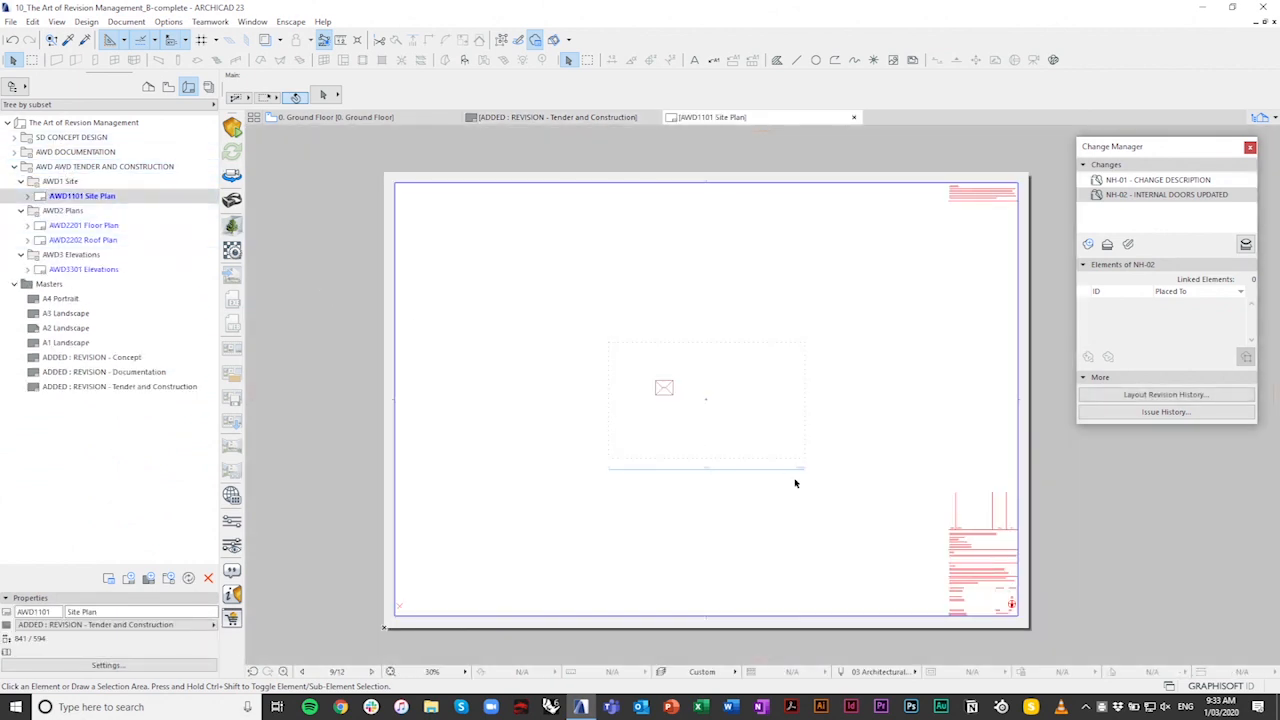
middle_click_drag(796, 497, 753, 502)
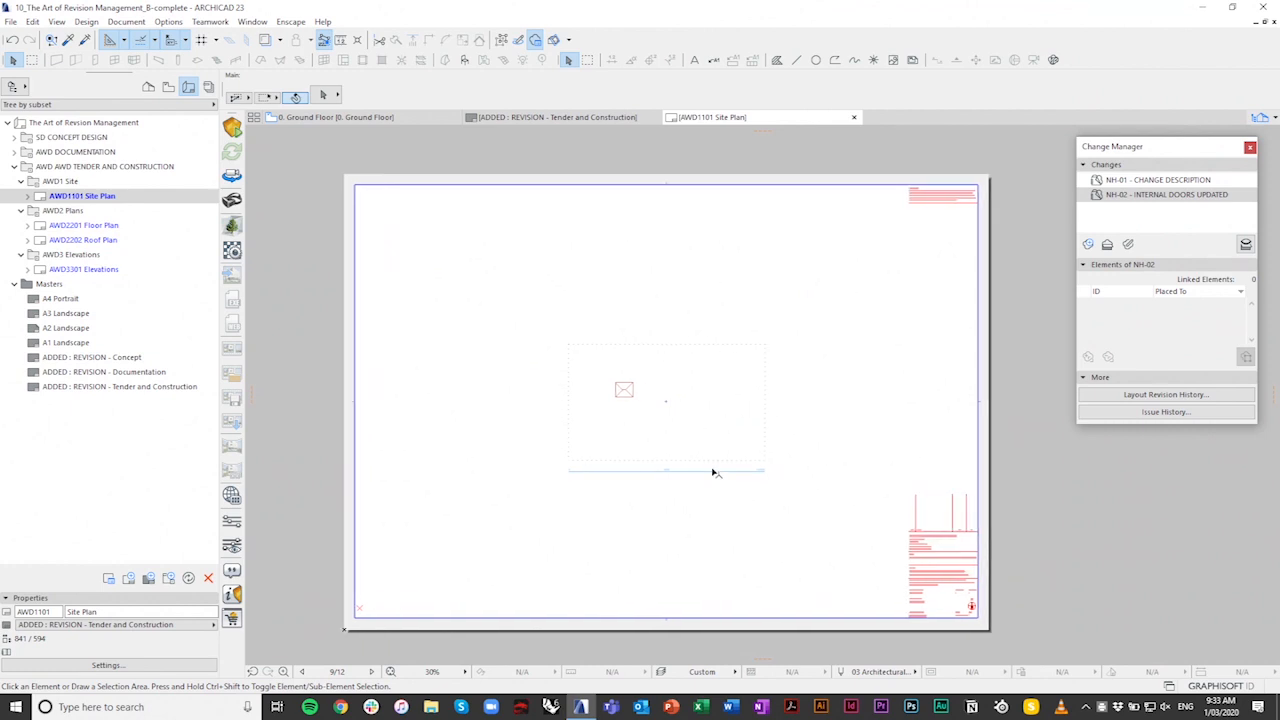
mouse_move(715, 471)
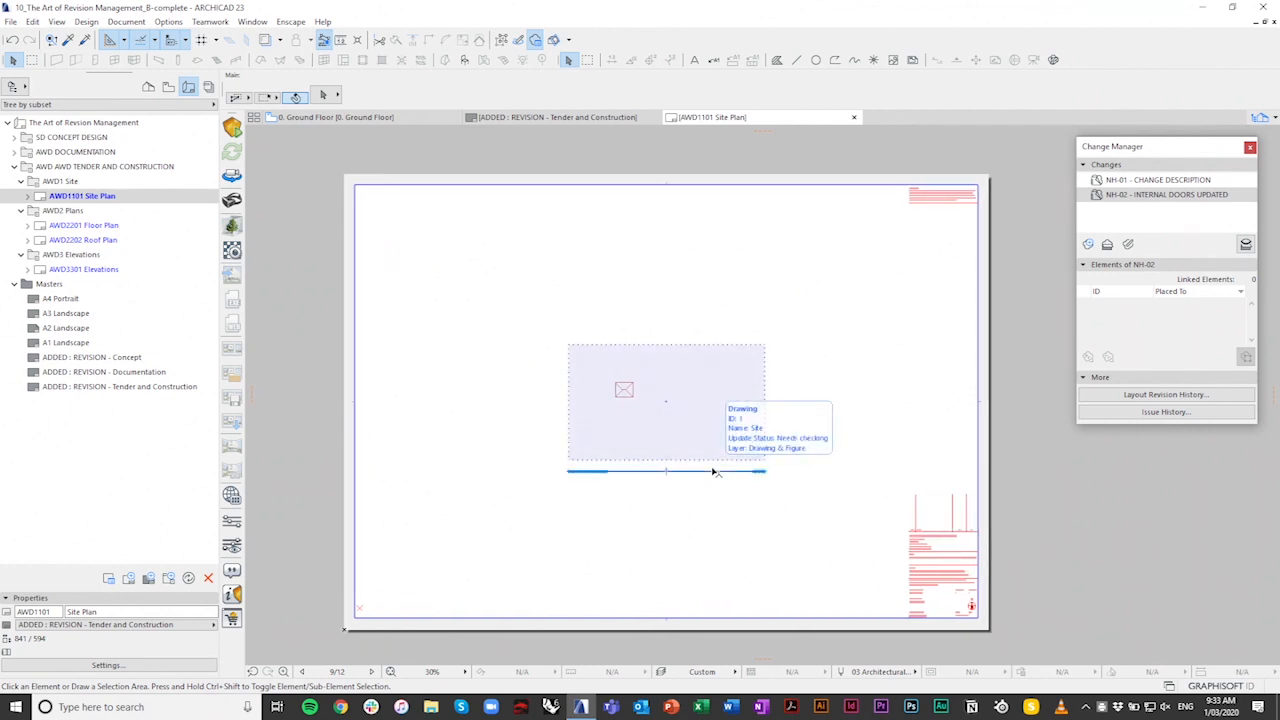
left_click(80, 197)
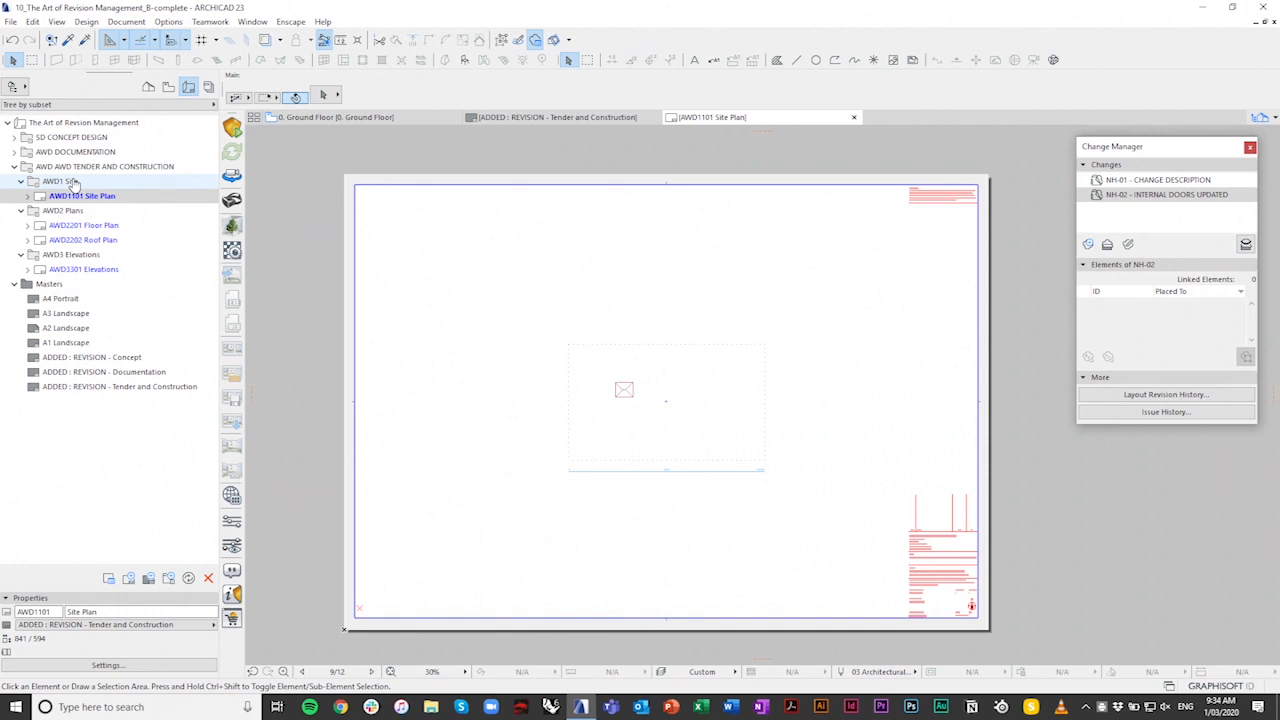
Step: Collapse the tender subsets and masters in the layout book and close the current P03 issue without updating the drawings
left_click(21, 181)
left_click(21, 196)
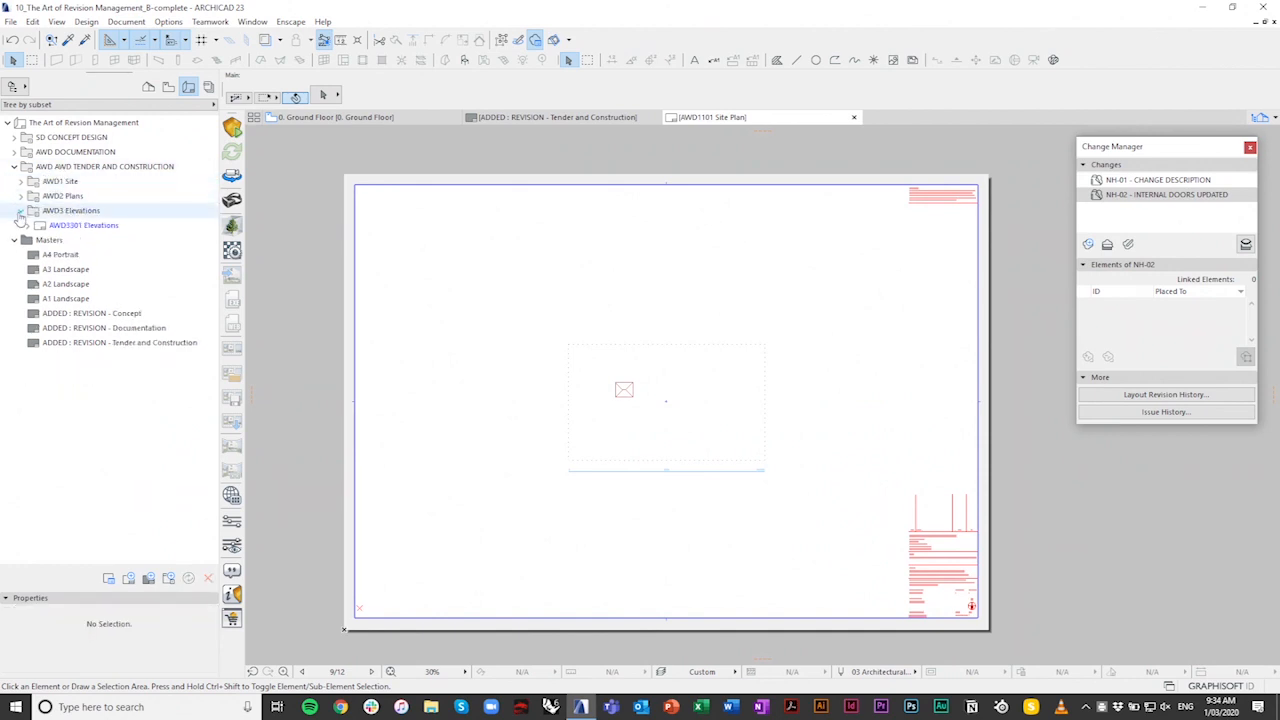
left_click(21, 211)
left_click(14, 225)
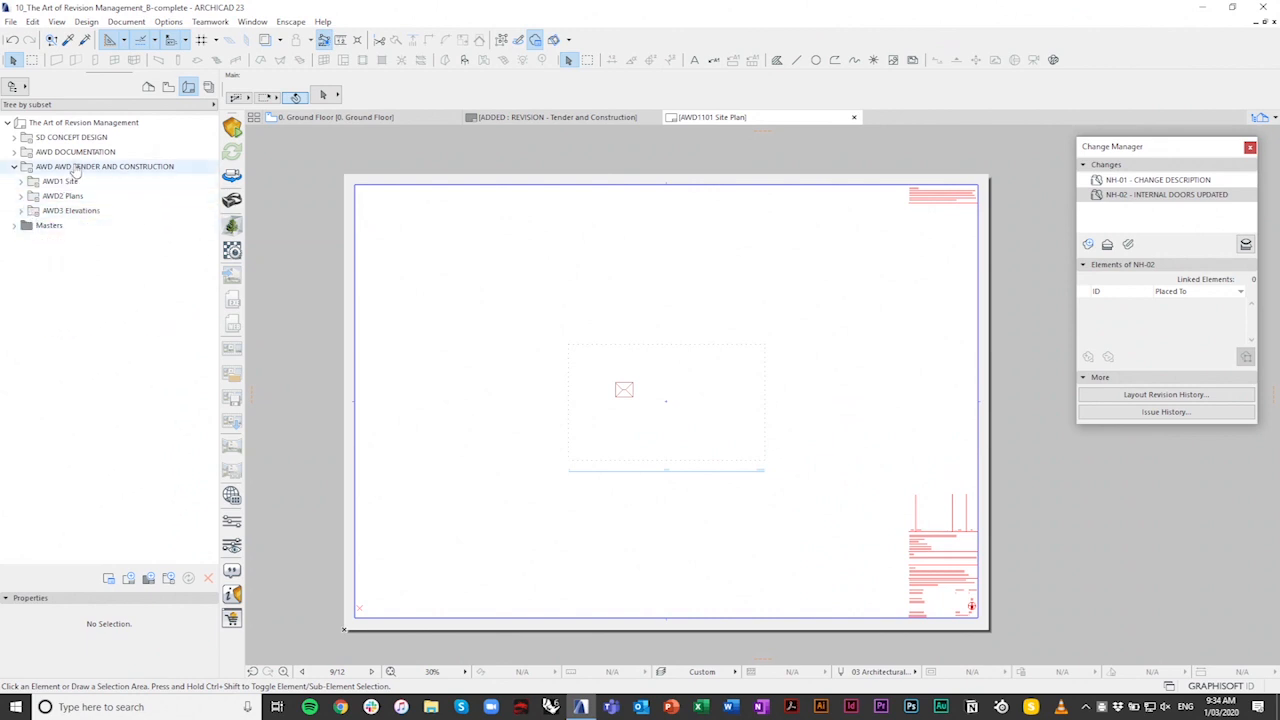
right_click(100, 123)
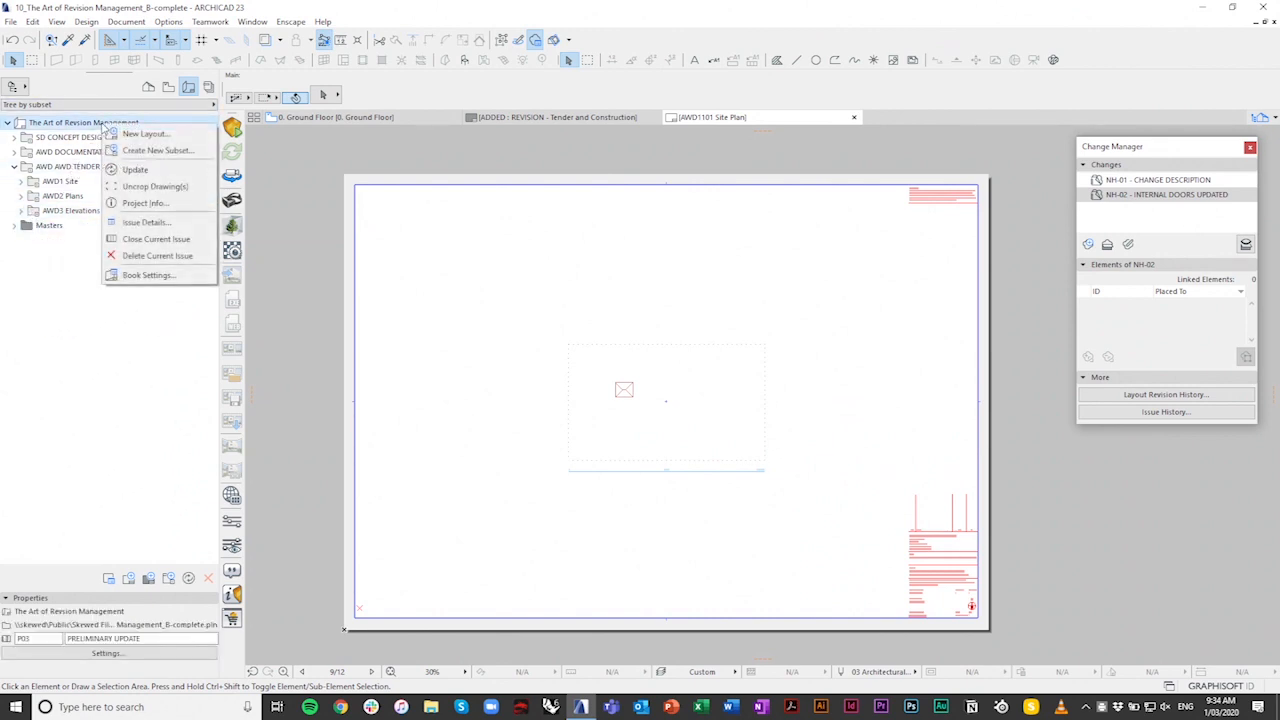
left_click(157, 244)
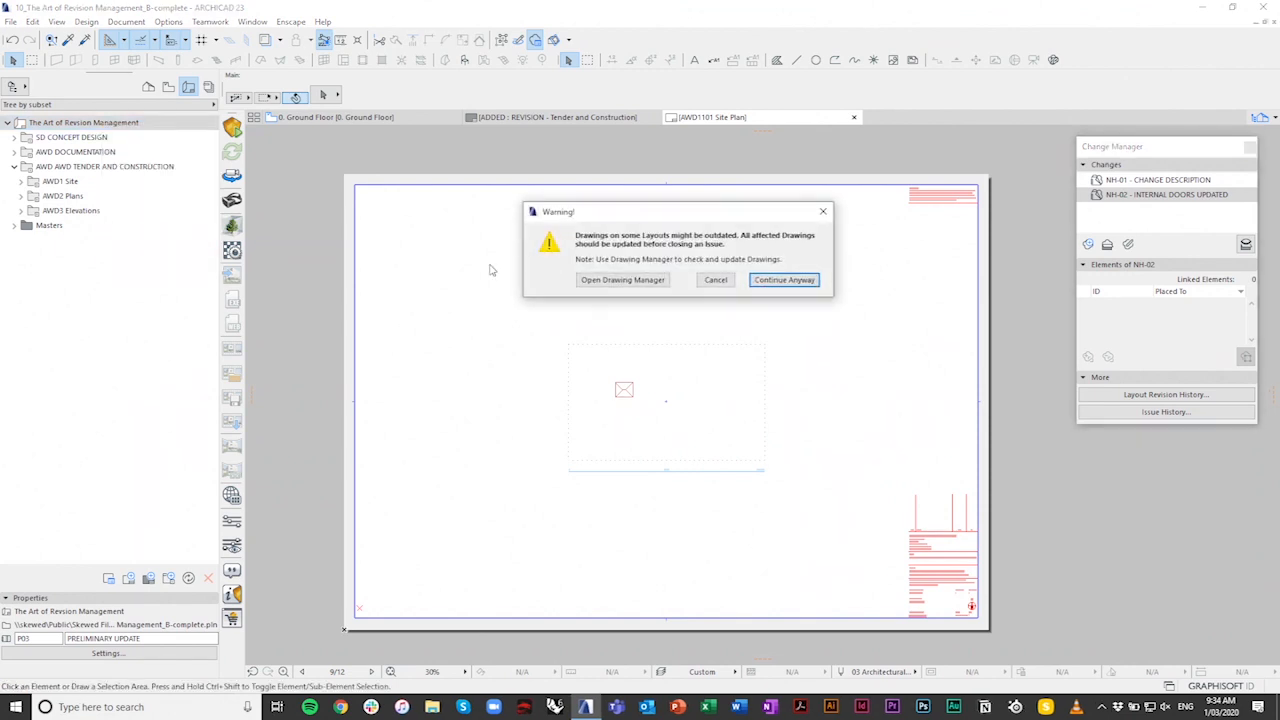
left_click(785, 279)
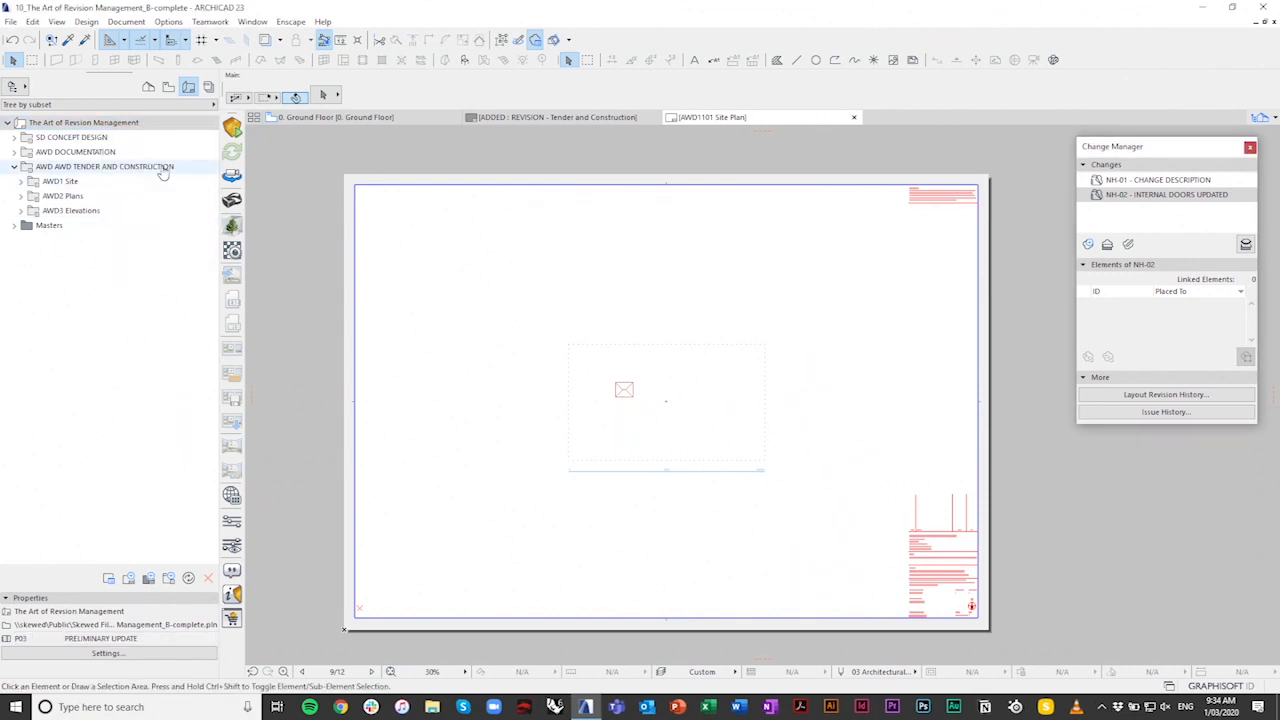
Step: Start a new issue without updating the drawings, with ID A and name TENDER
right_click(100, 123)
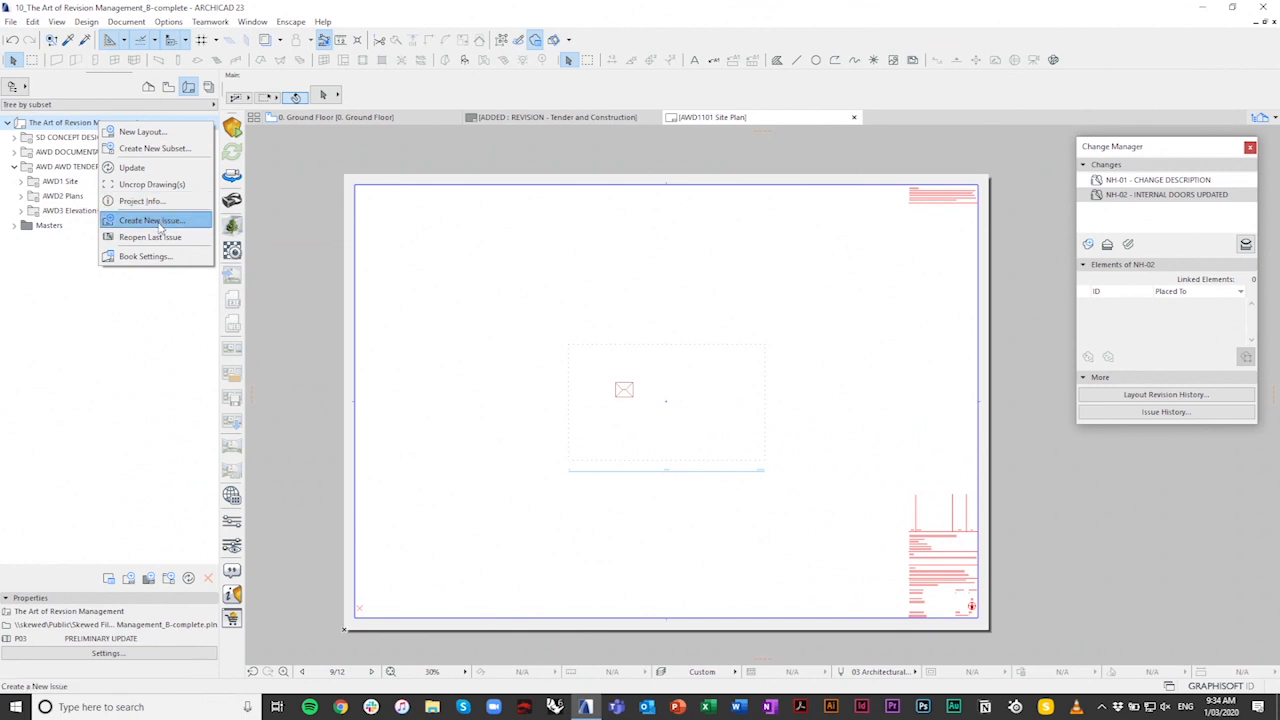
left_click(152, 221)
left_click(785, 298)
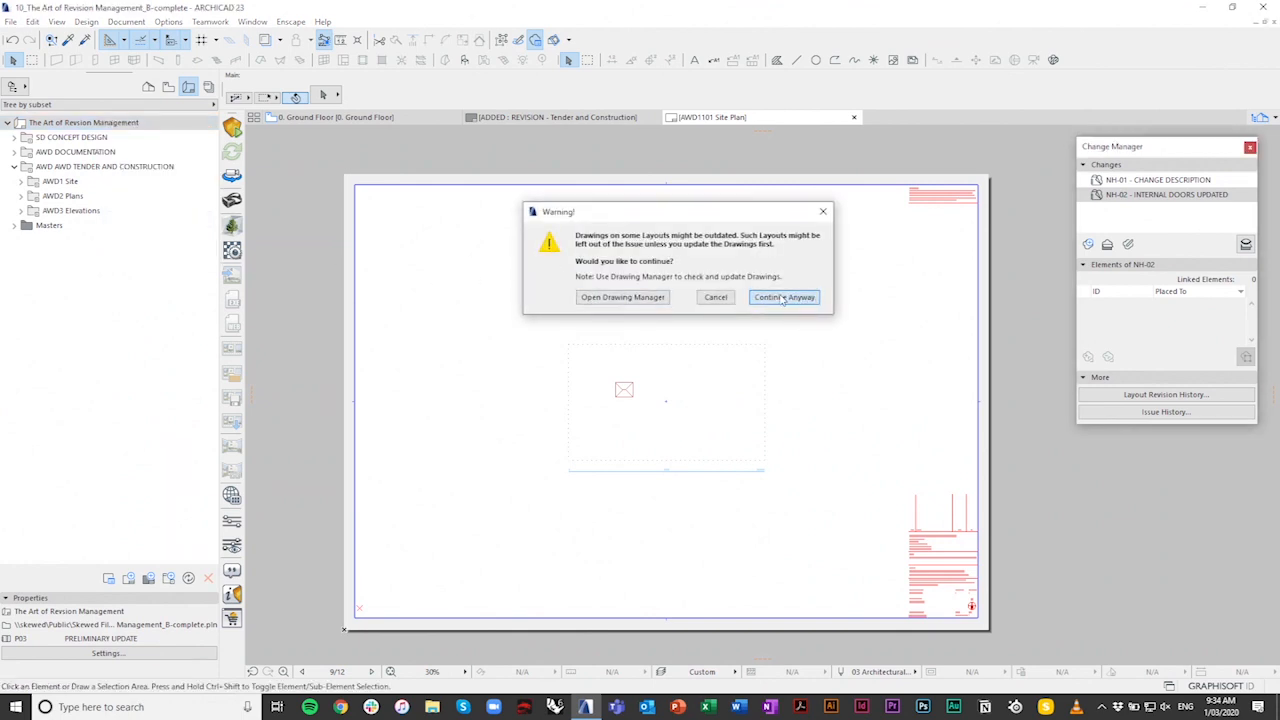
left_click(627, 189)
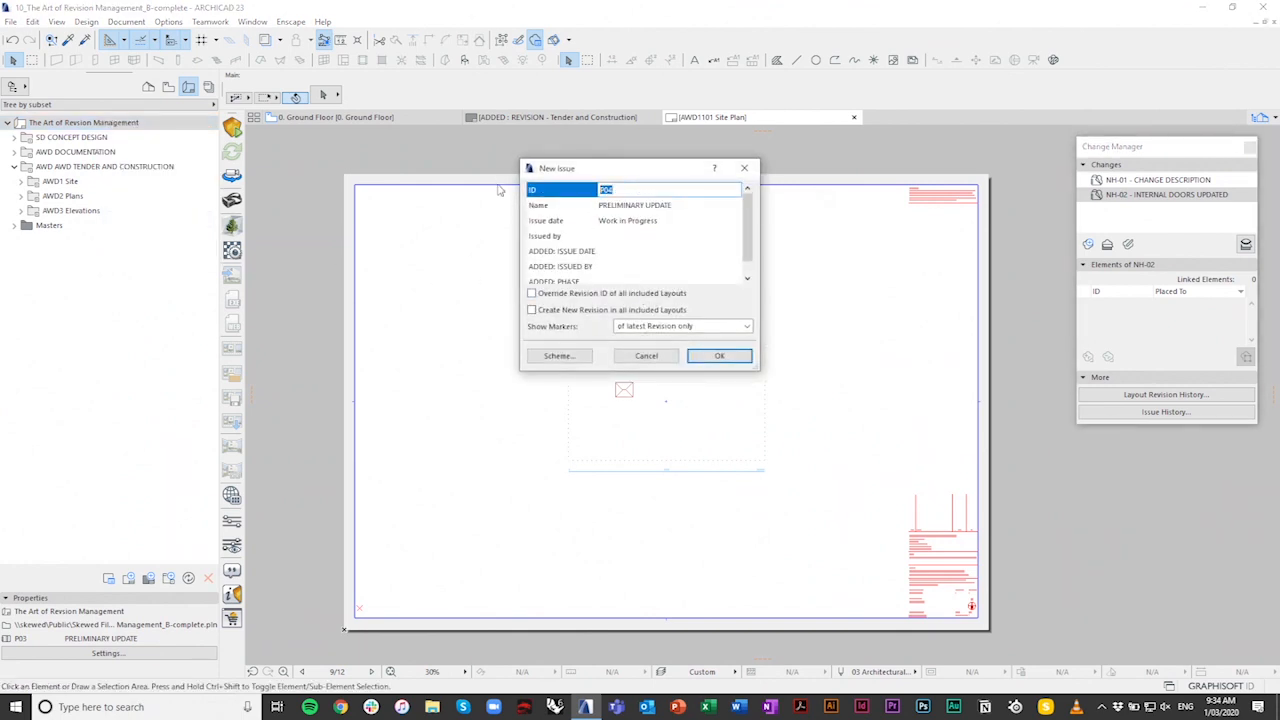
type("A")
left_click(680, 205)
type("TENDER")
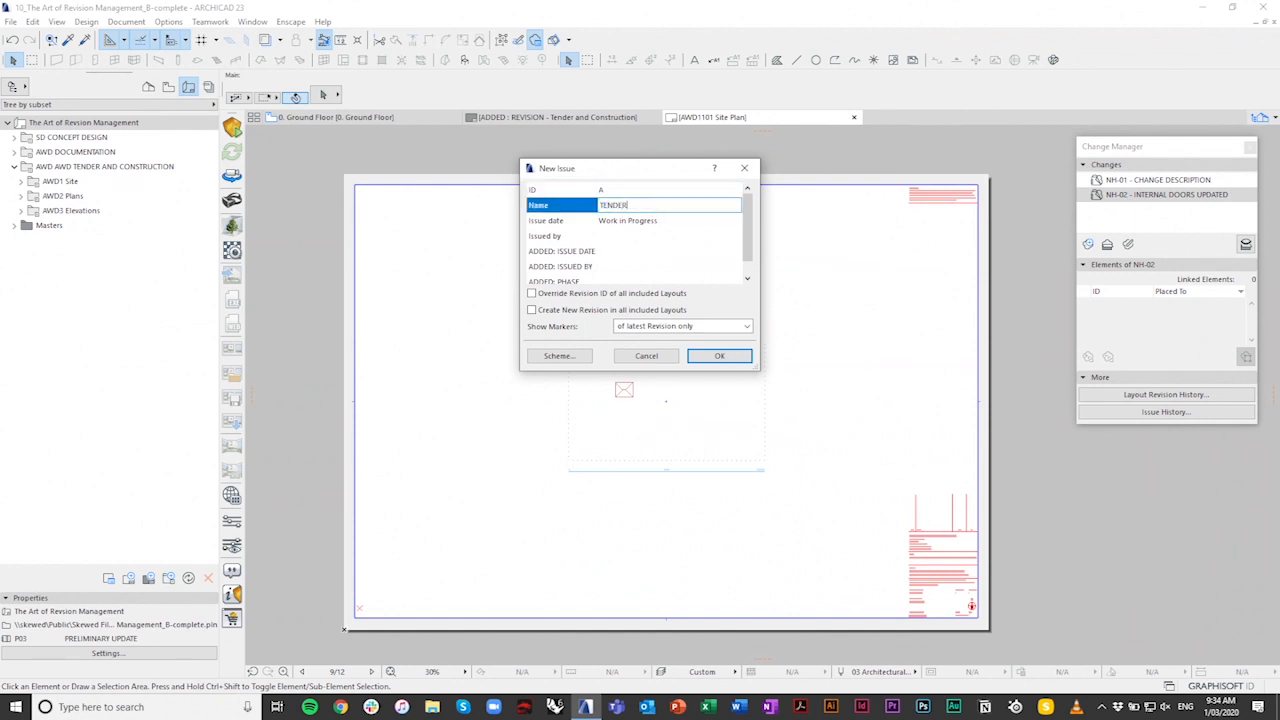
Step: Give the issue date 04/03/20, the issuer's initials and phase TENDER AND CONSTRUCTION, override the revision ID of all included layouts and create it
left_click(622, 250)
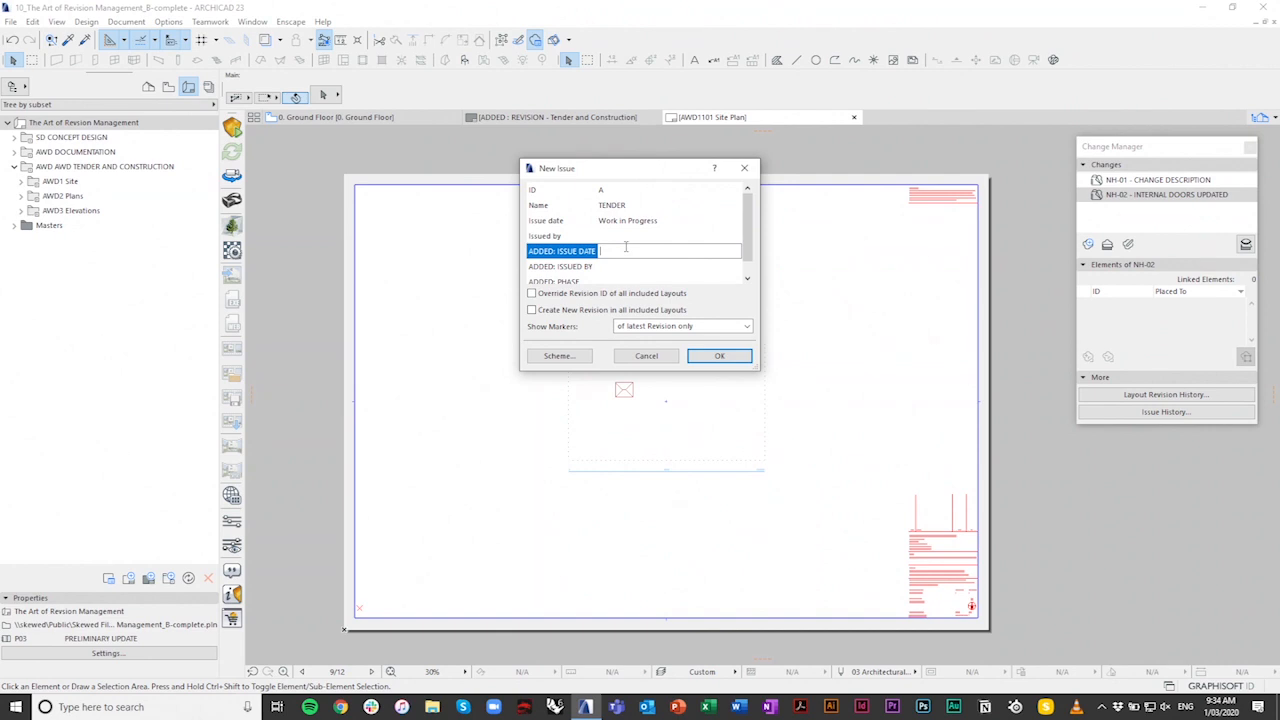
type("04/03/20")
left_click(657, 266)
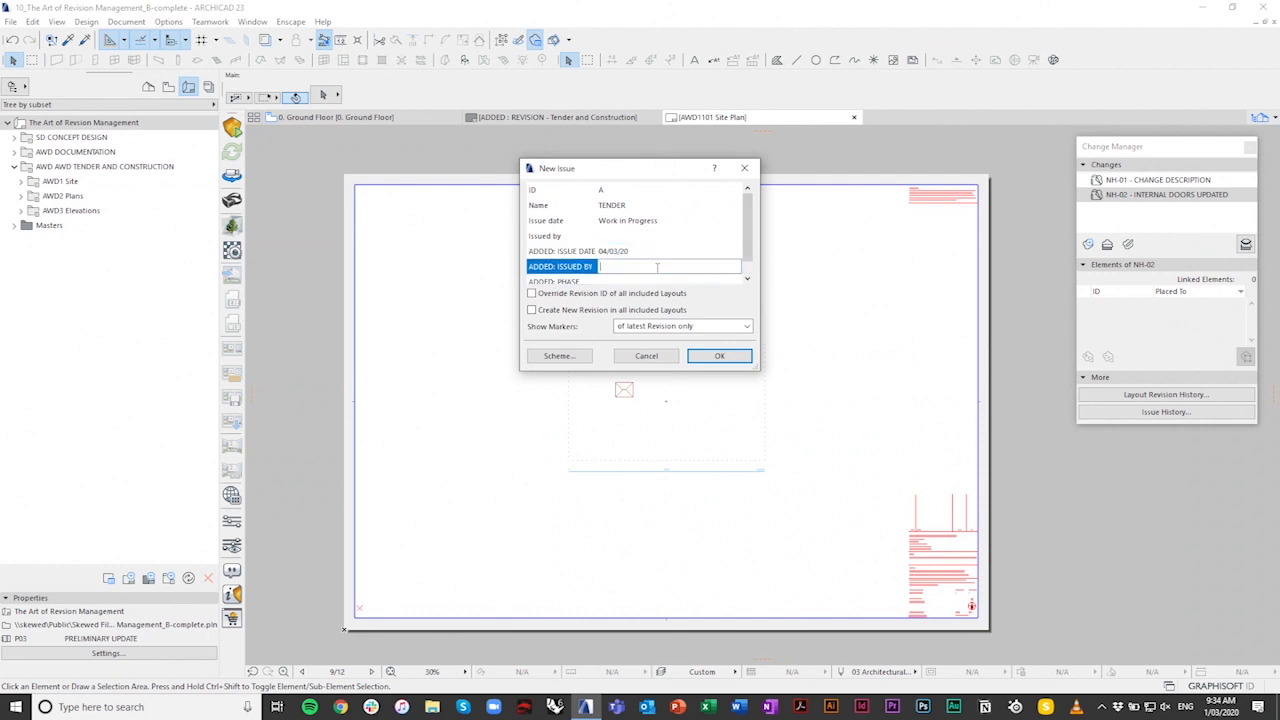
scroll(660, 282, "down", 1)
left_click(638, 265)
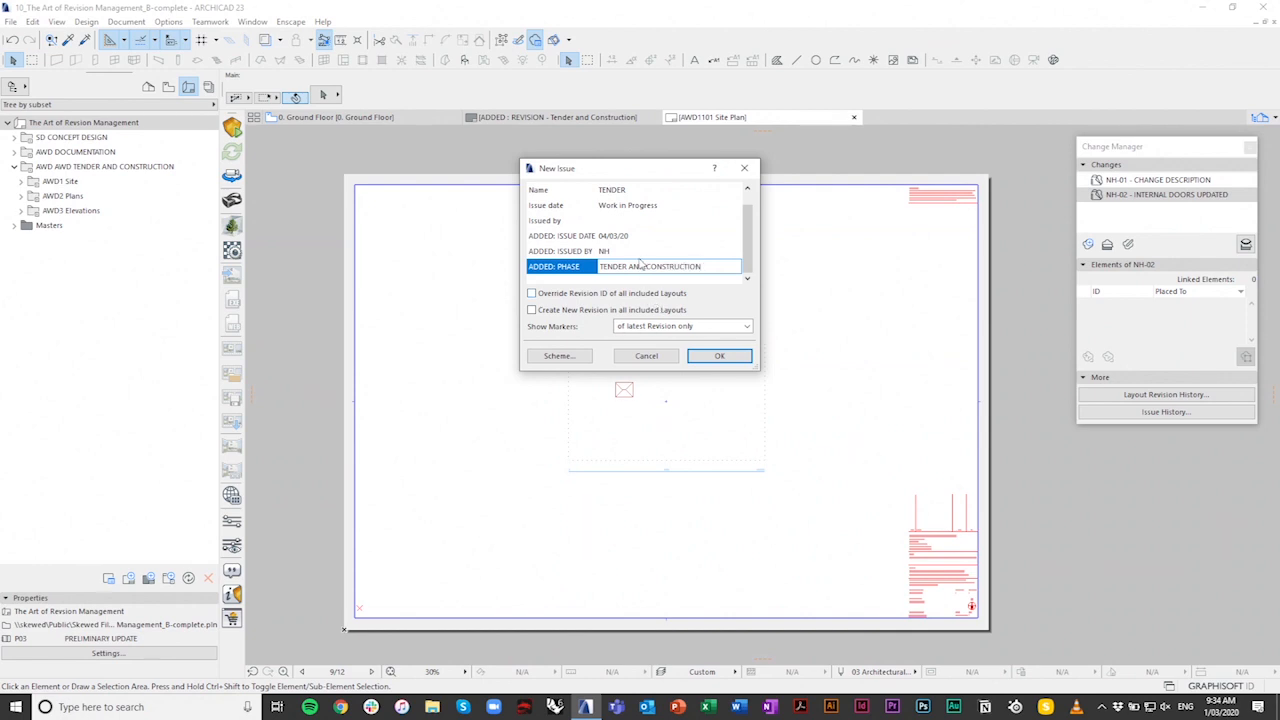
scroll(626, 220, "up", 1)
left_click(567, 294)
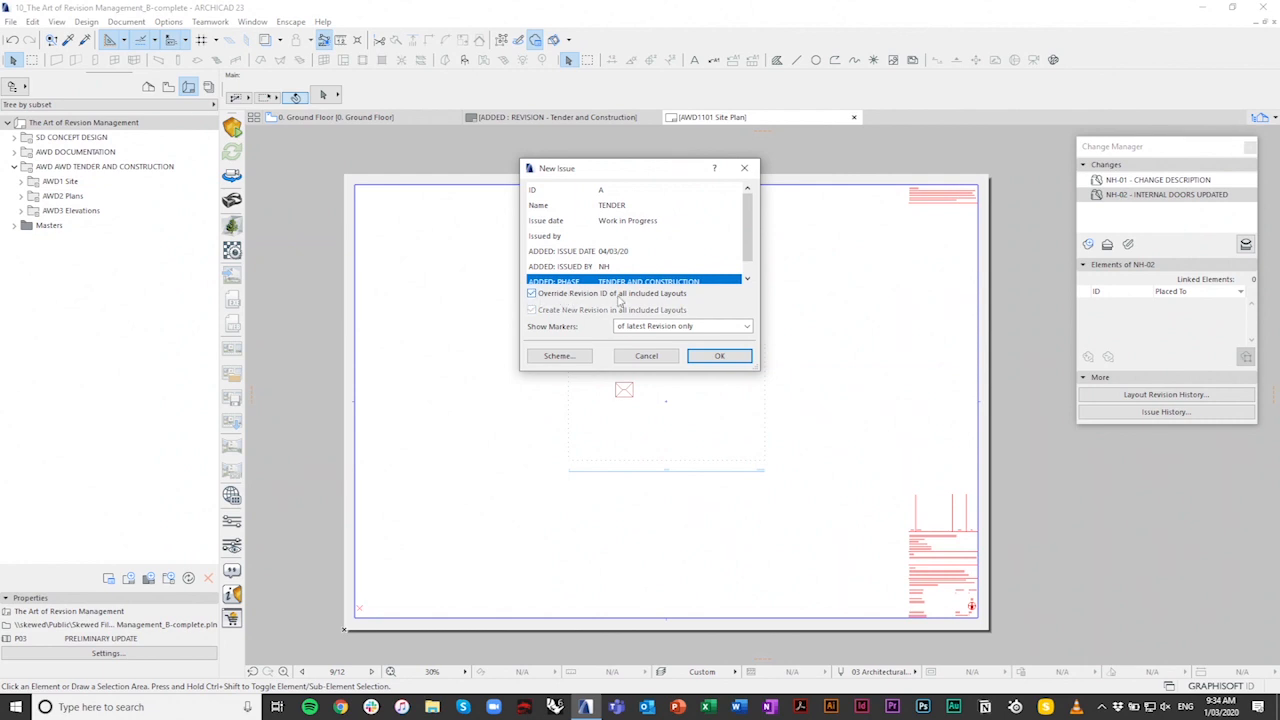
left_click(718, 357)
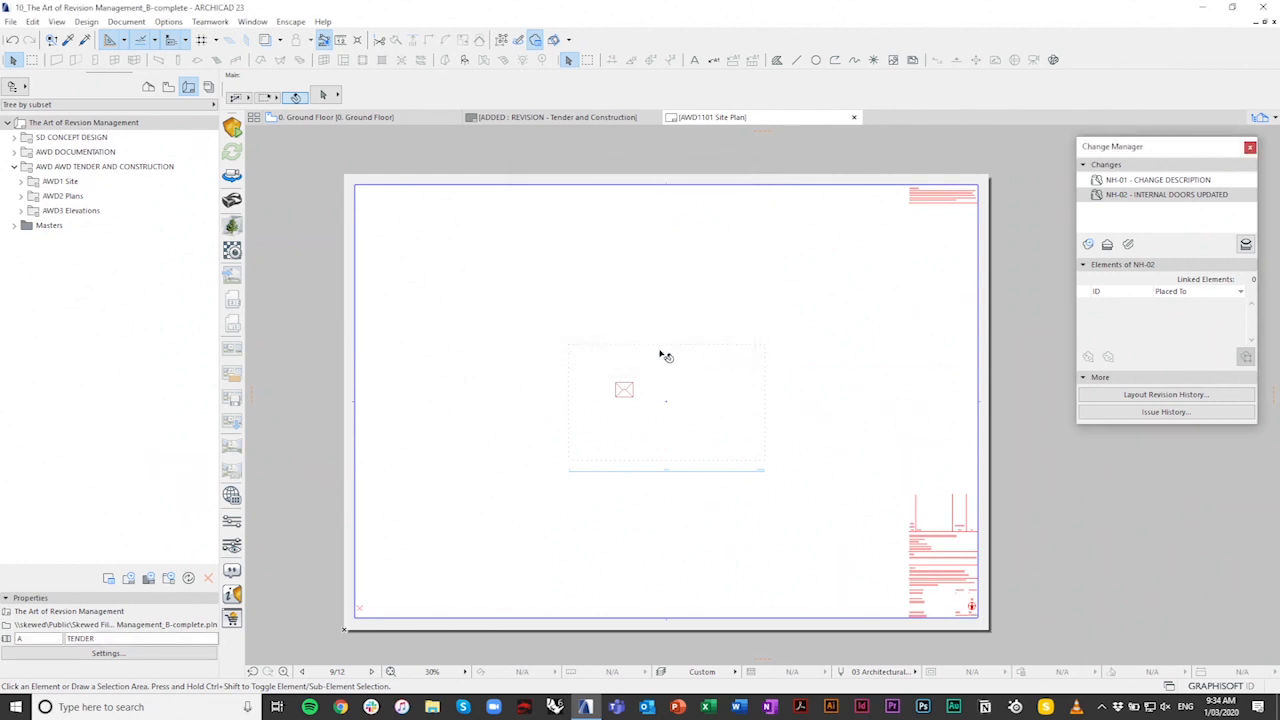
Step: List the layout book by current issue and check the revision table on the AWD1101 Site Plan layout
left_click(95, 105)
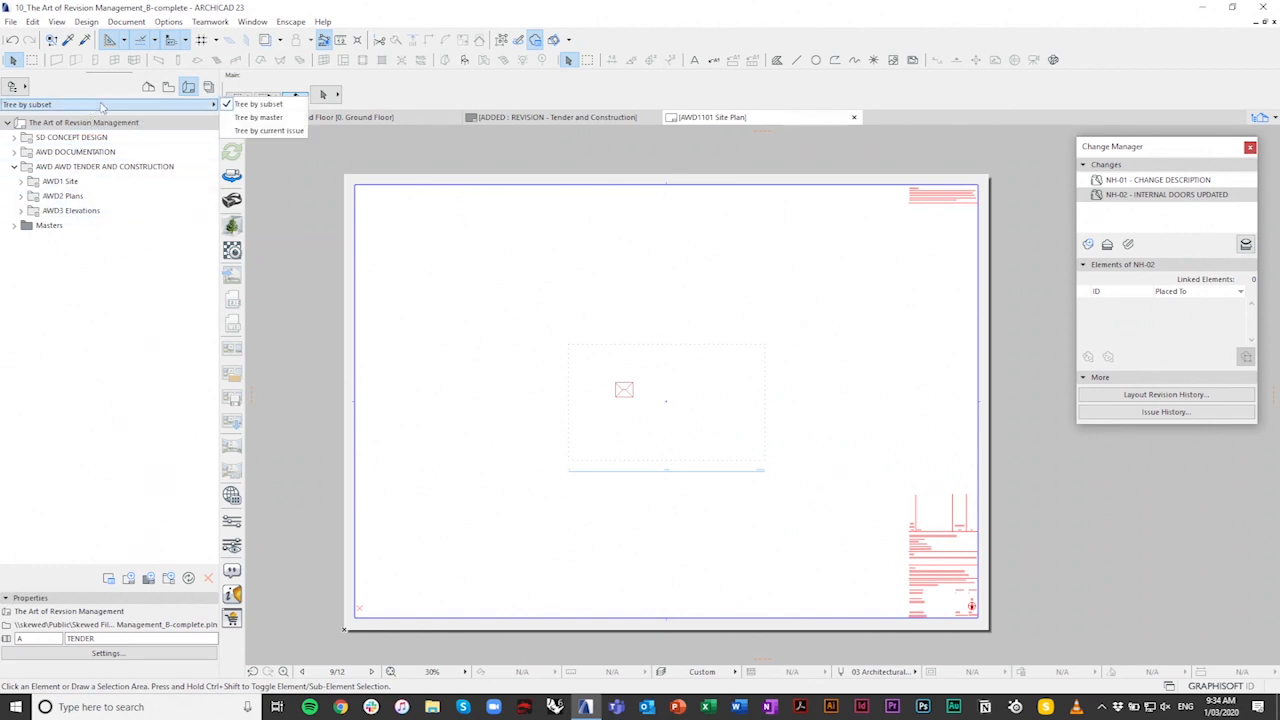
left_click(260, 130)
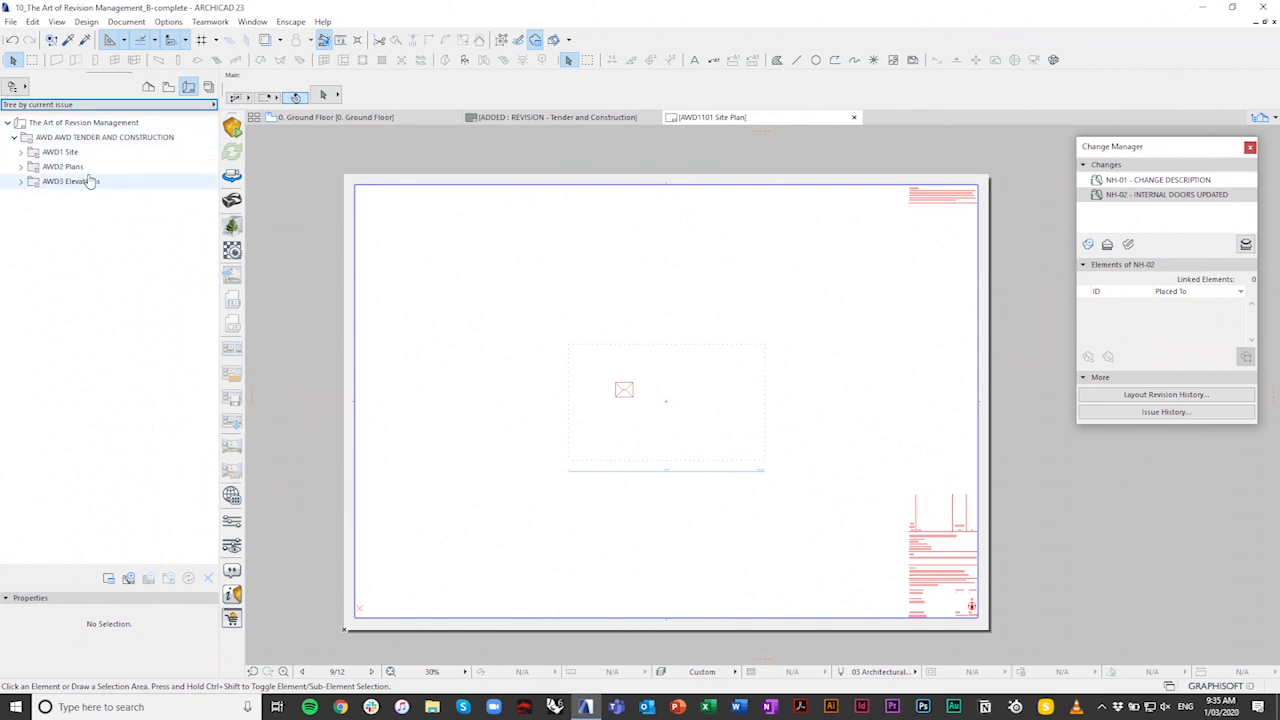
left_click(21, 152)
left_click(78, 166)
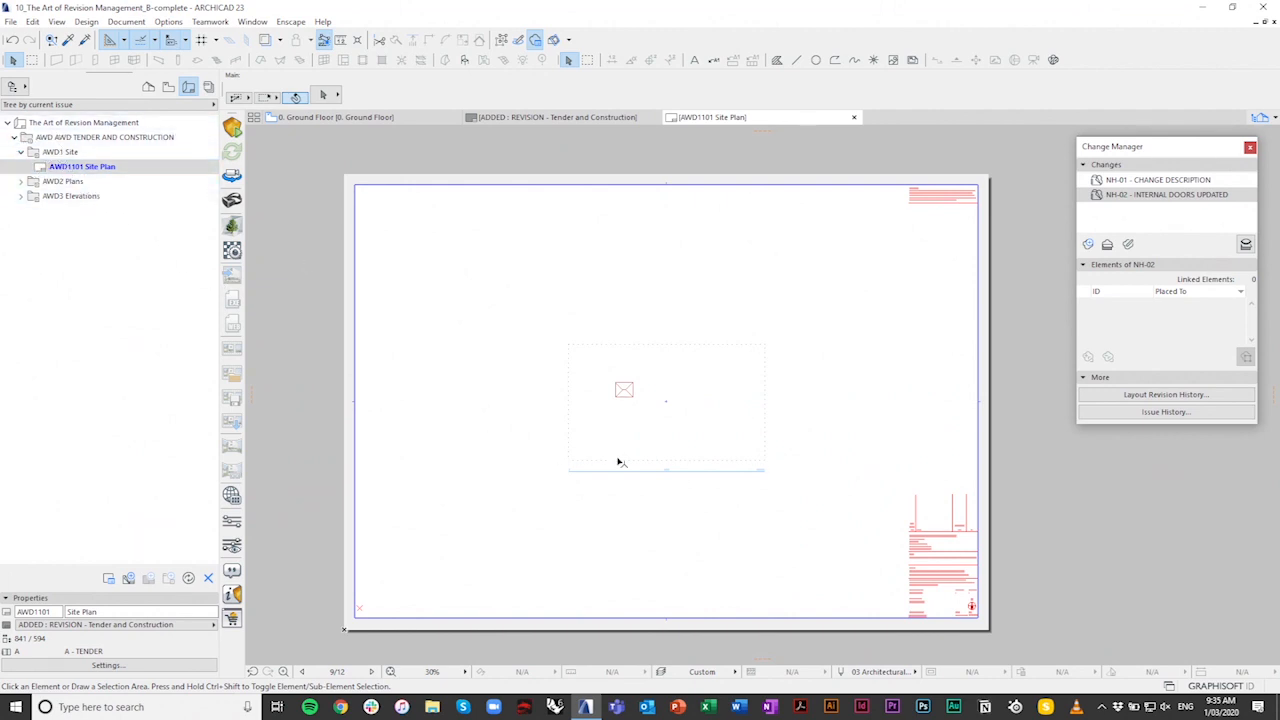
scroll(943, 540, "up", 6)
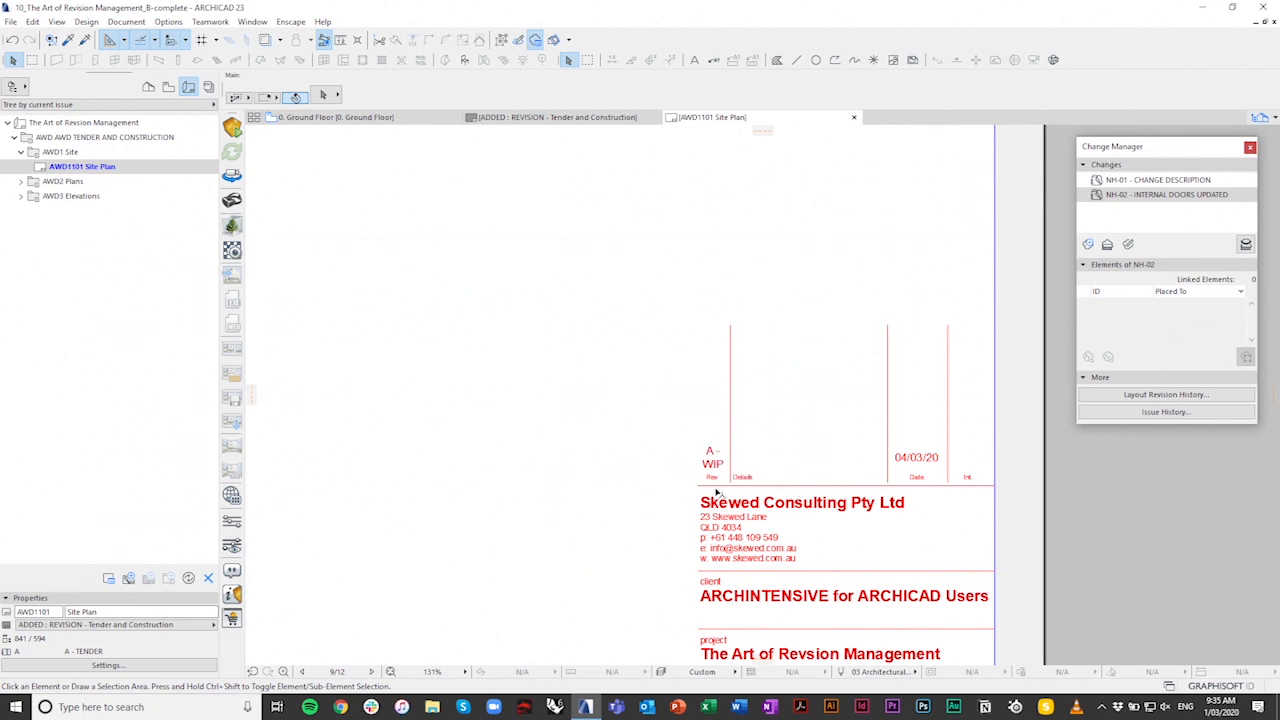
scroll(849, 473, "up", 2)
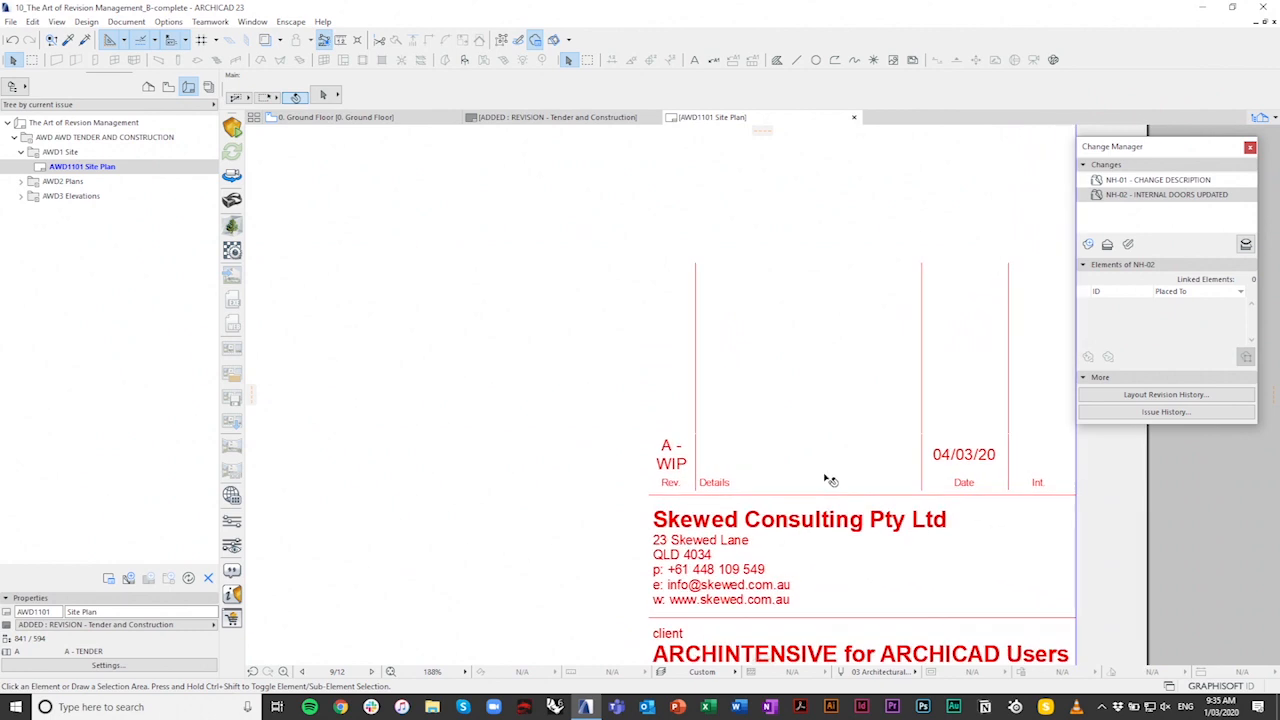
scroll(575, 476, "down", 6)
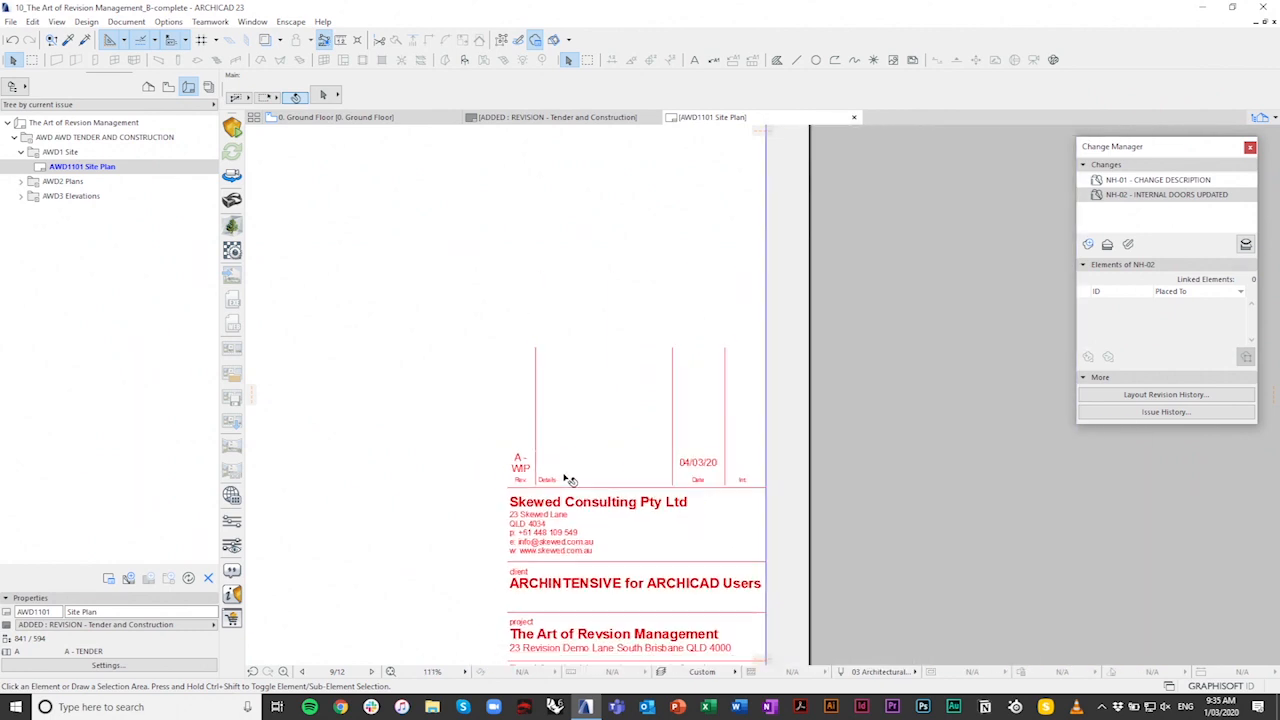
scroll(744, 470, "down", 3)
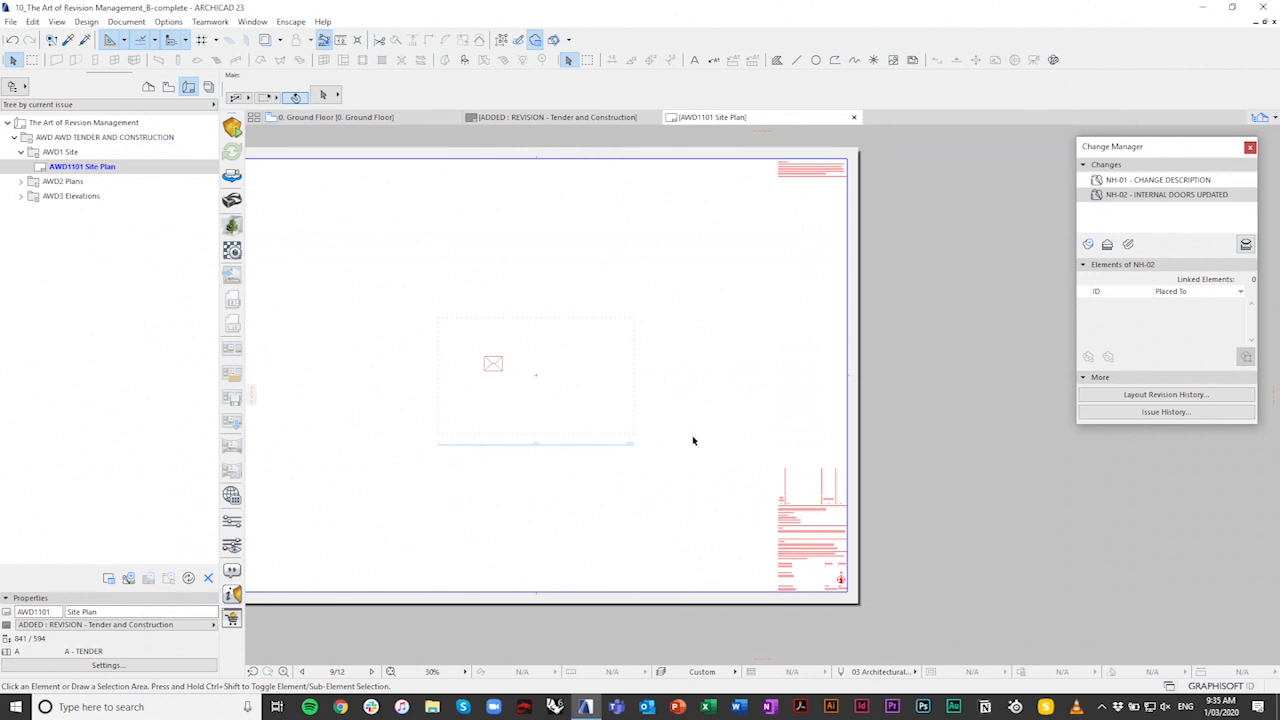
middle_click_drag(478, 362, 577, 382)
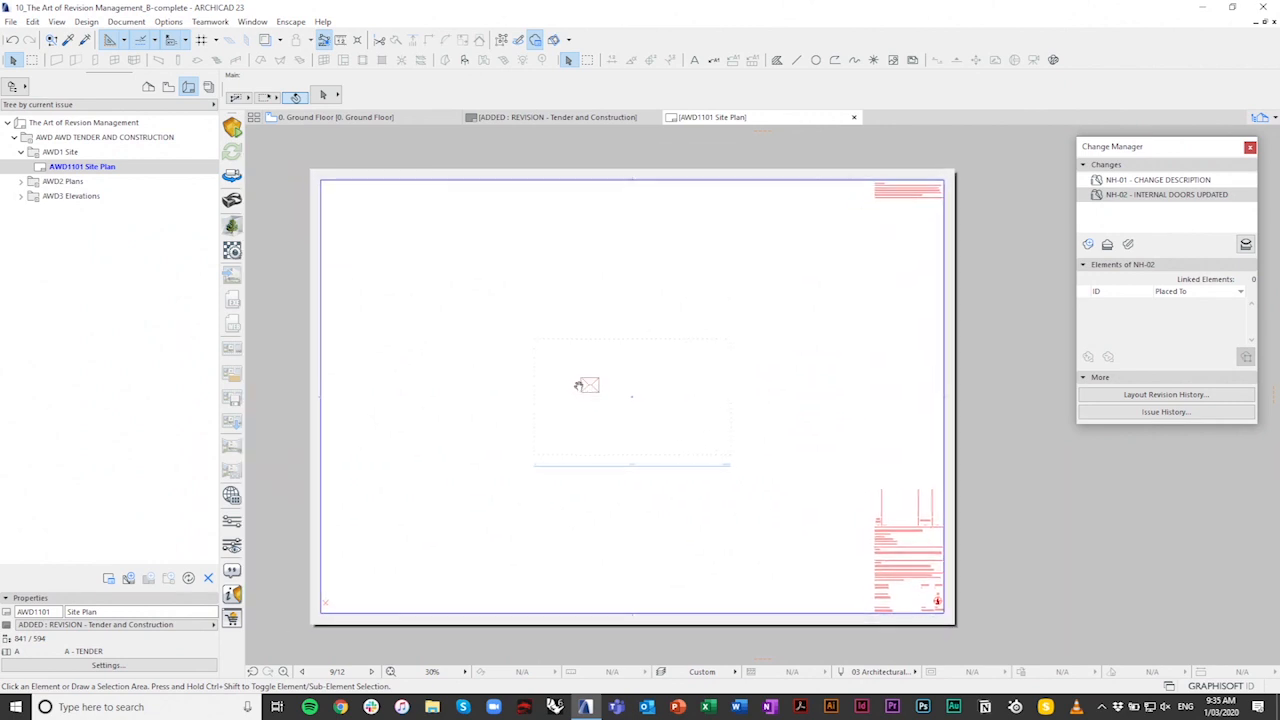
Step: Create a new change named TENDER ISSUE in the Change Manager
left_click(1087, 243)
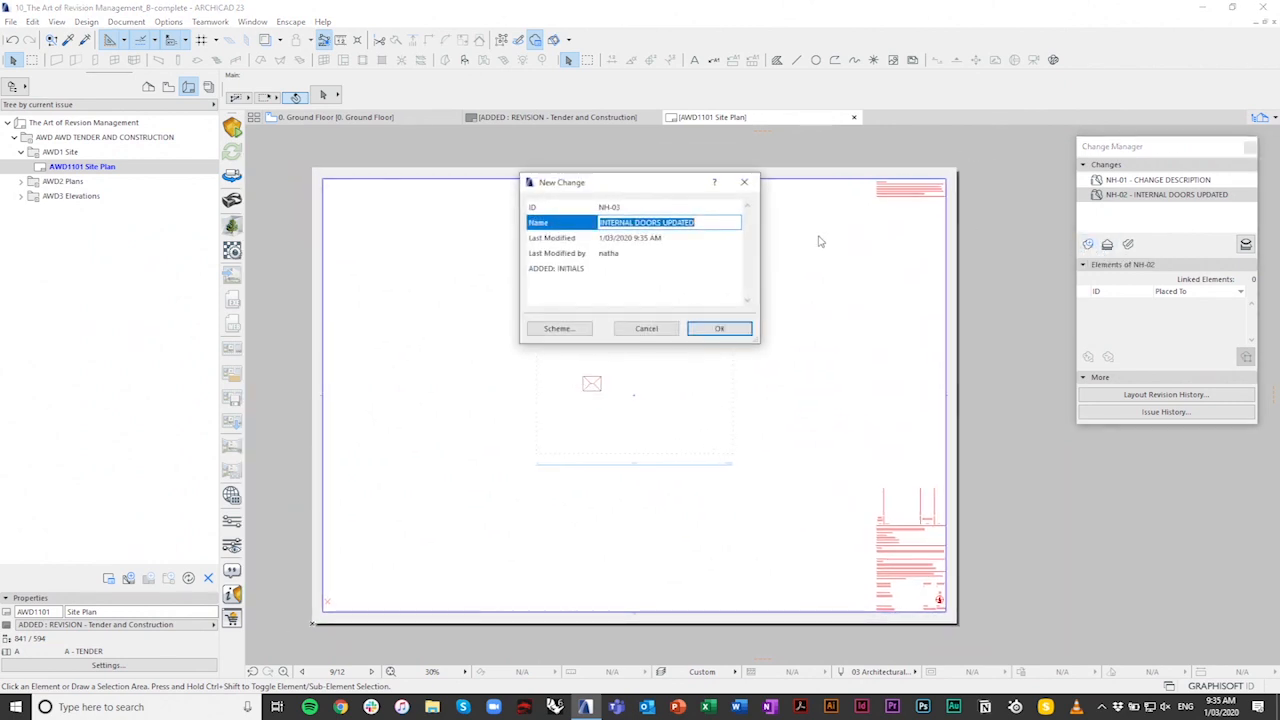
type("TENDE")
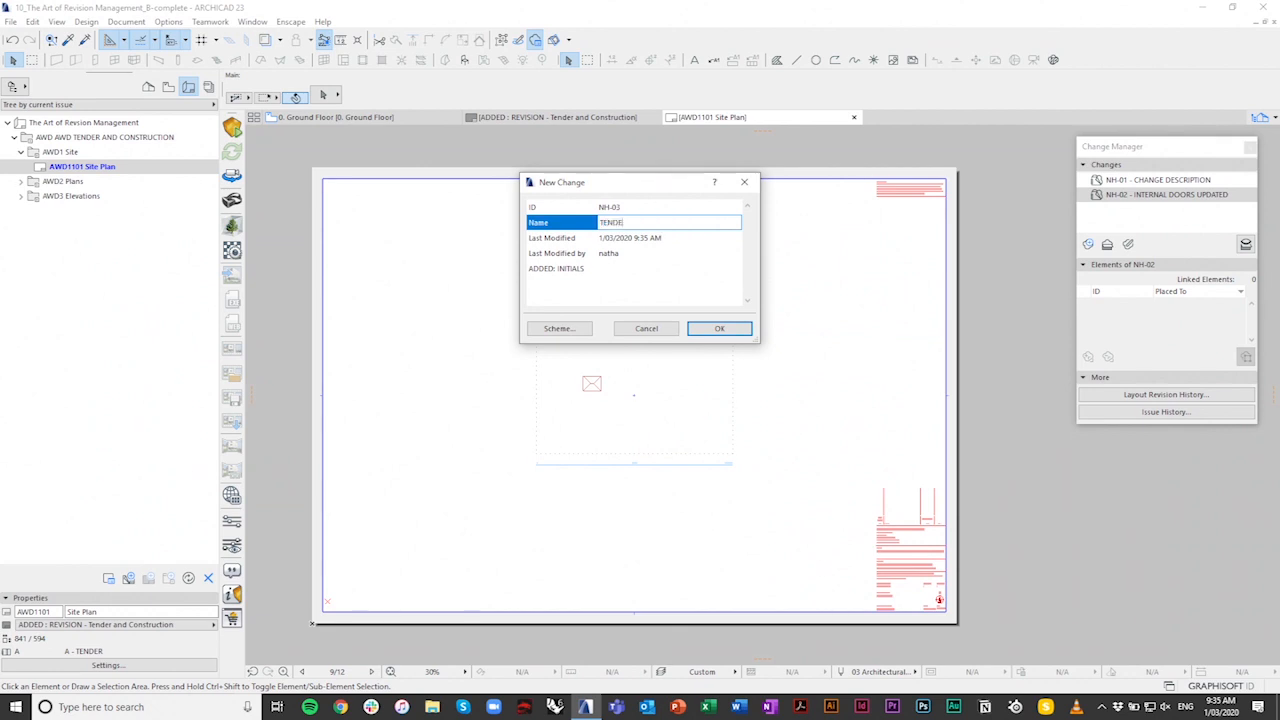
type("R ISSUE")
left_click(630, 268)
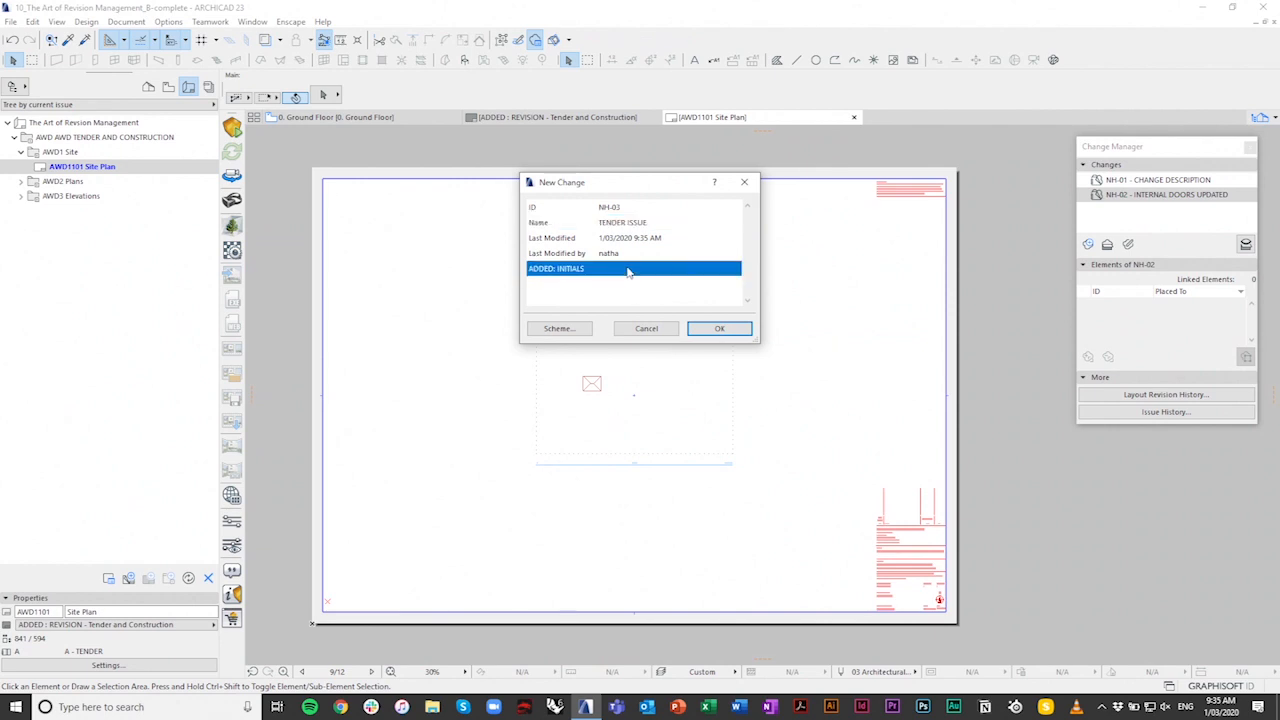
left_click(718, 328)
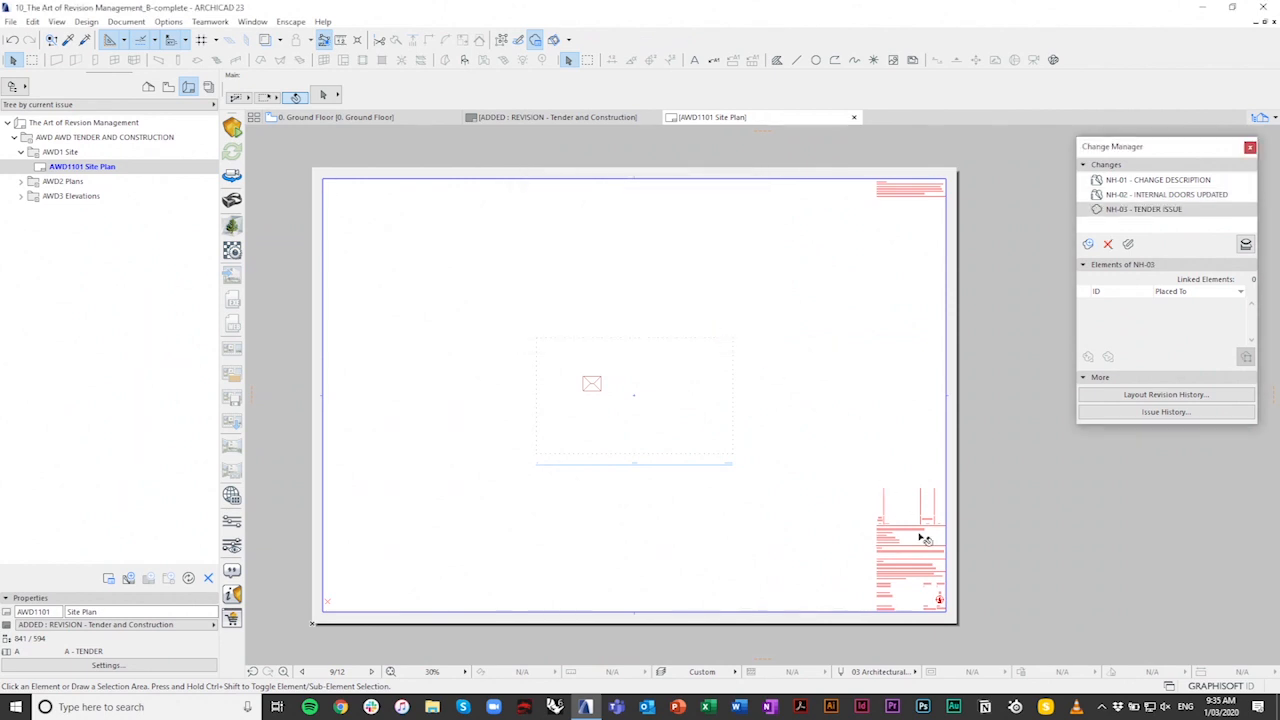
Step: Add the TENDER ISSUE change to the Site Plan, Floor Plan, Roof Plan and Elevations layouts together through their layout settings
scroll(929, 523, "up", 4)
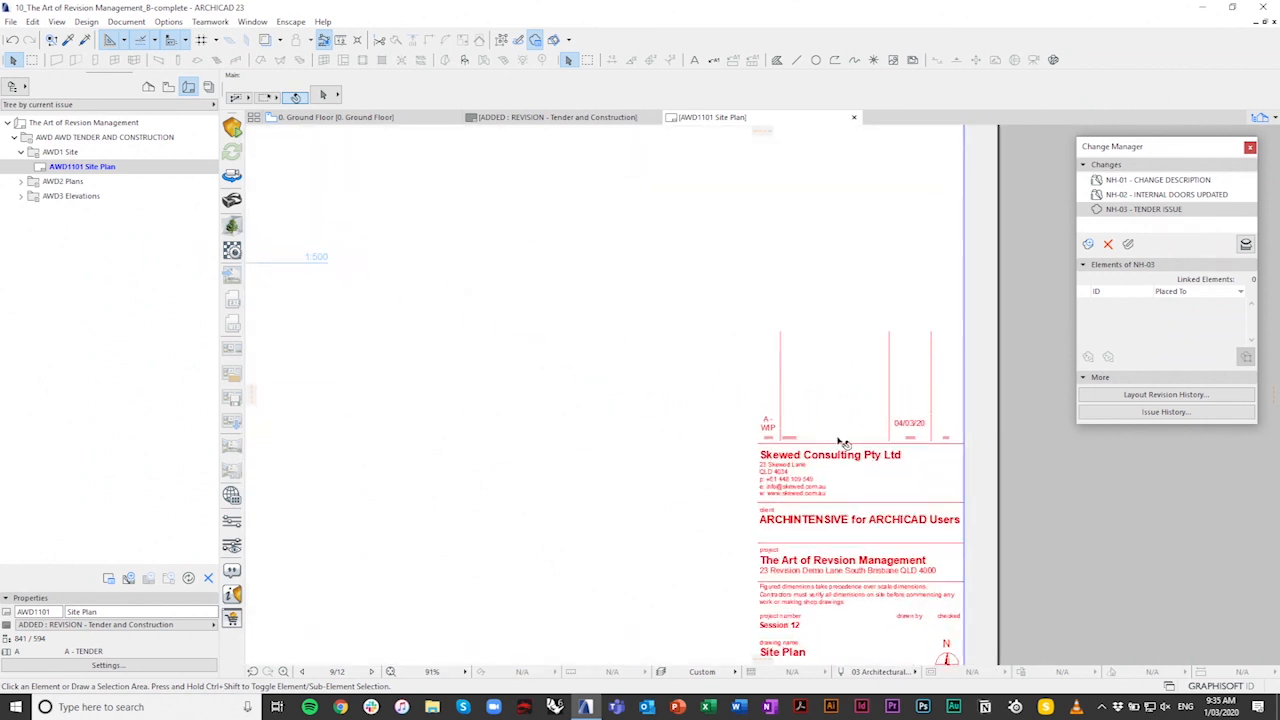
scroll(783, 480, "down", 5)
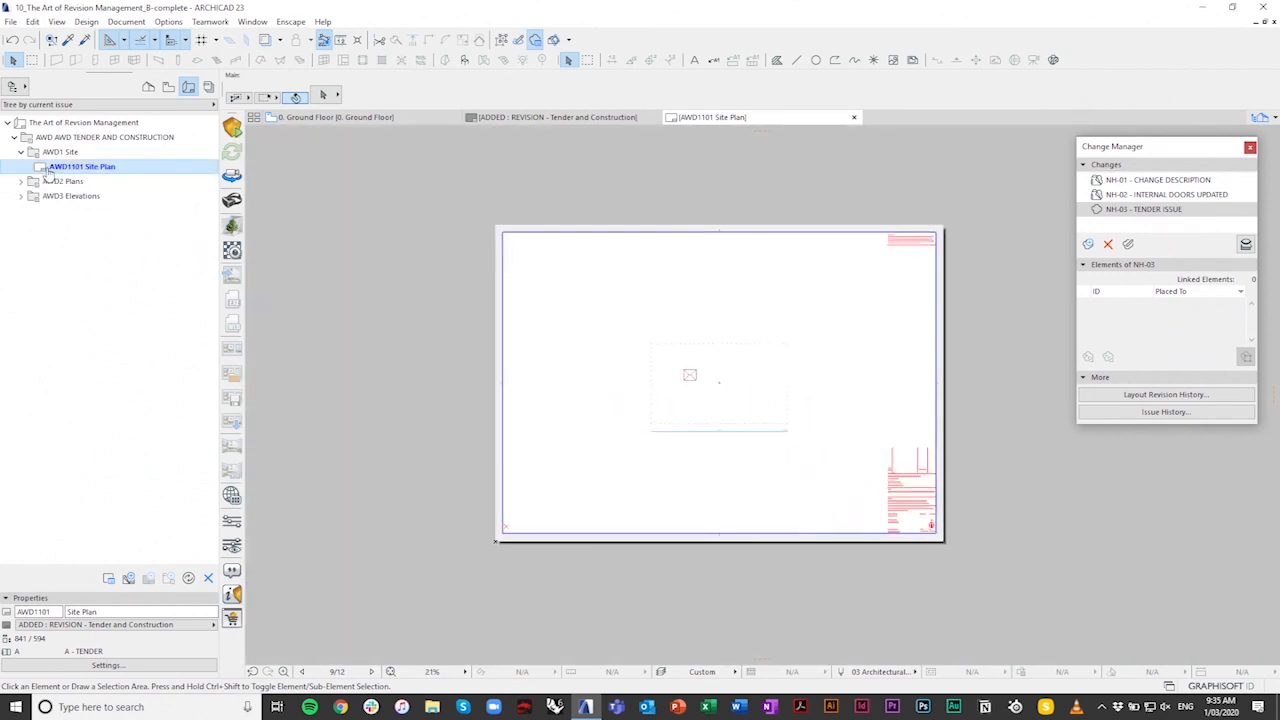
left_click(21, 181)
left_click(21, 225)
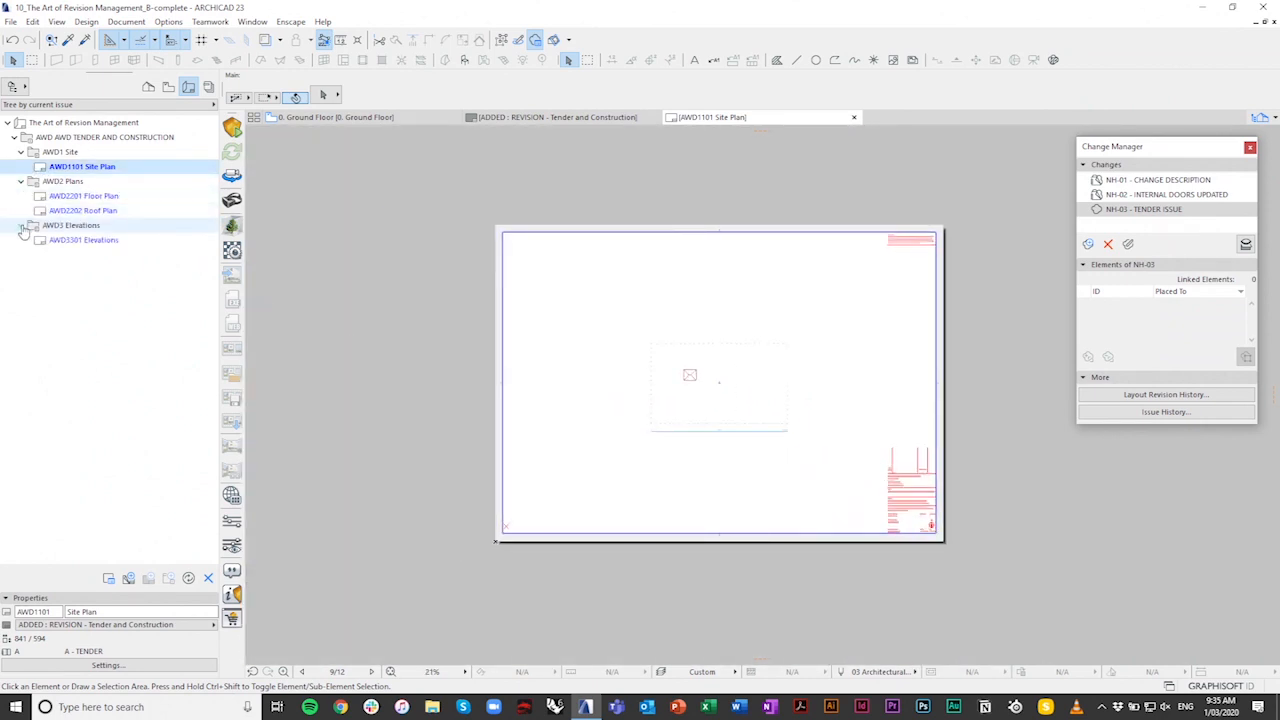
left_click(88, 196, "ctrl")
left_click(90, 210, "ctrl")
left_click(92, 240, "ctrl")
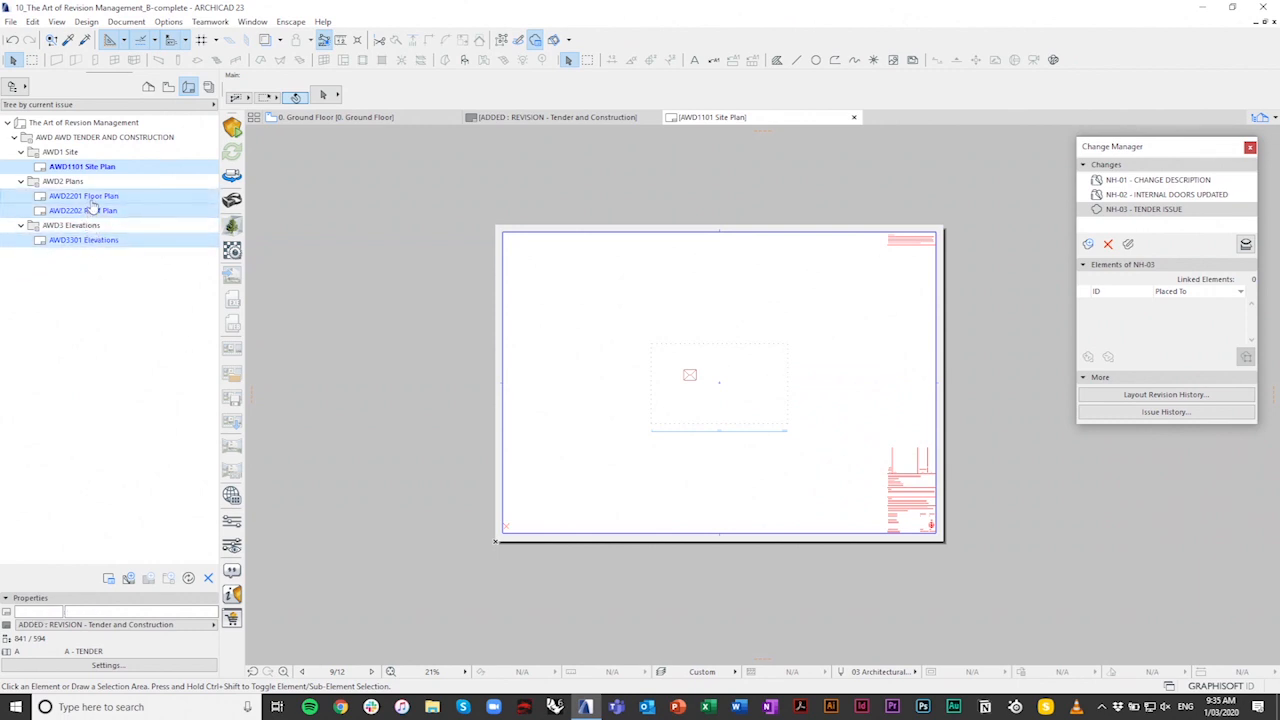
right_click(91, 205)
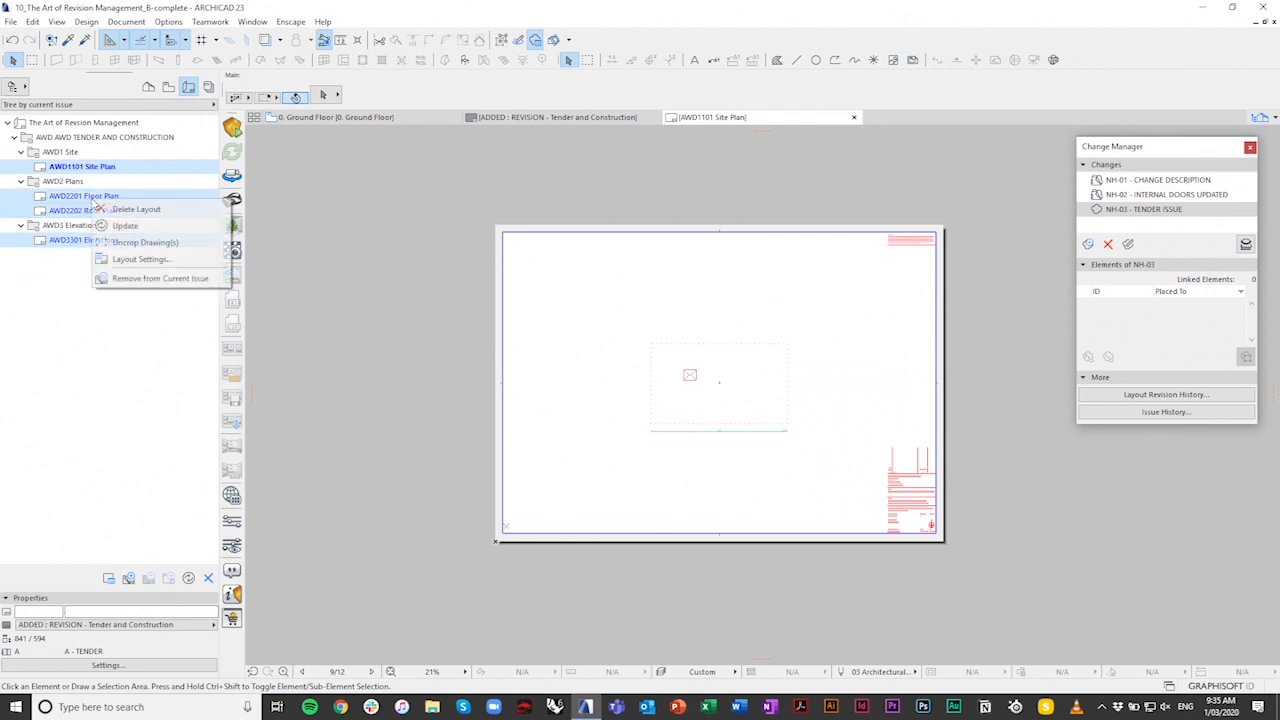
left_click(128, 261)
left_click(531, 498)
left_click(600, 209)
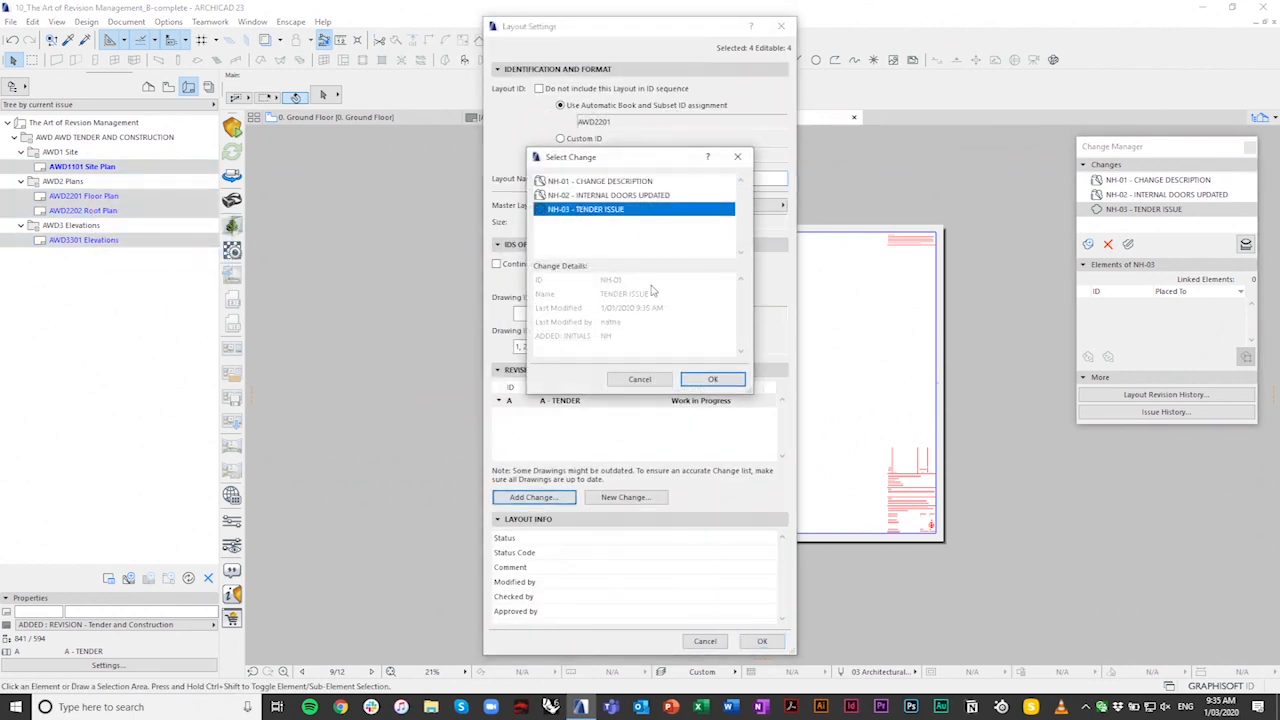
left_click(712, 380)
left_click(761, 642)
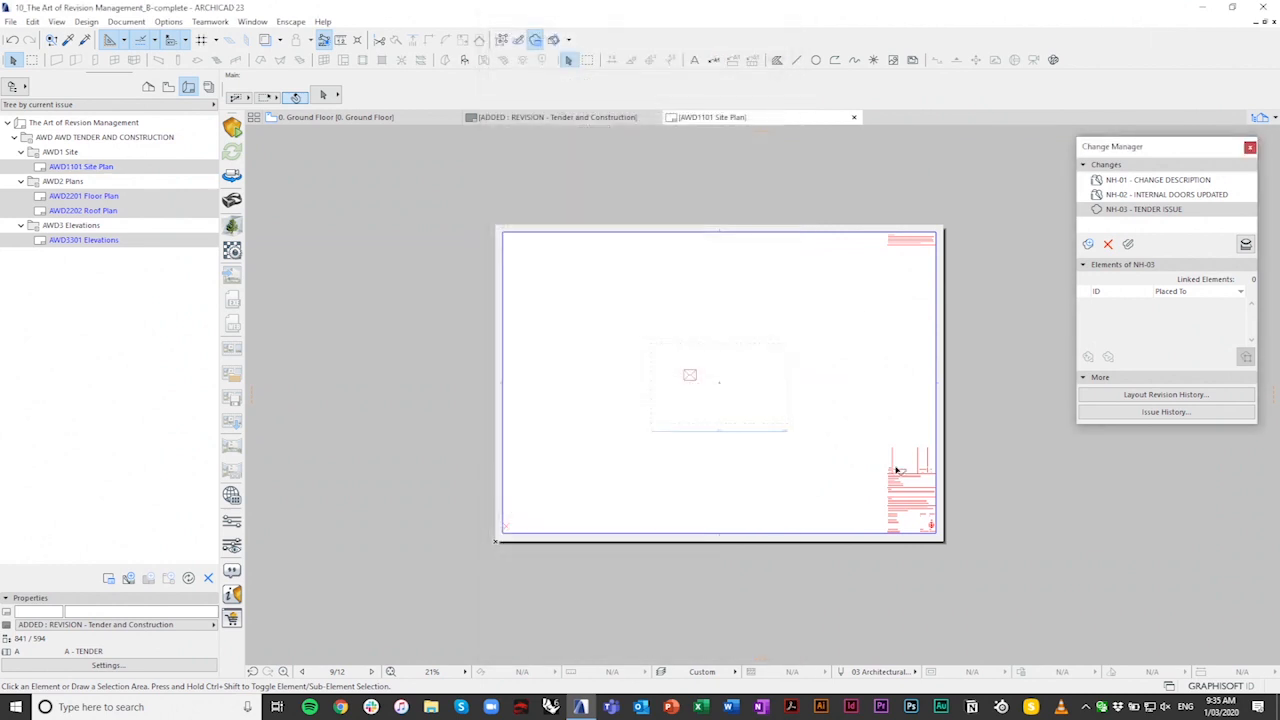
Step: Close the current issue and check the revision table on the AWD1101 Site Plan layout
scroll(620, 397, "up", 6)
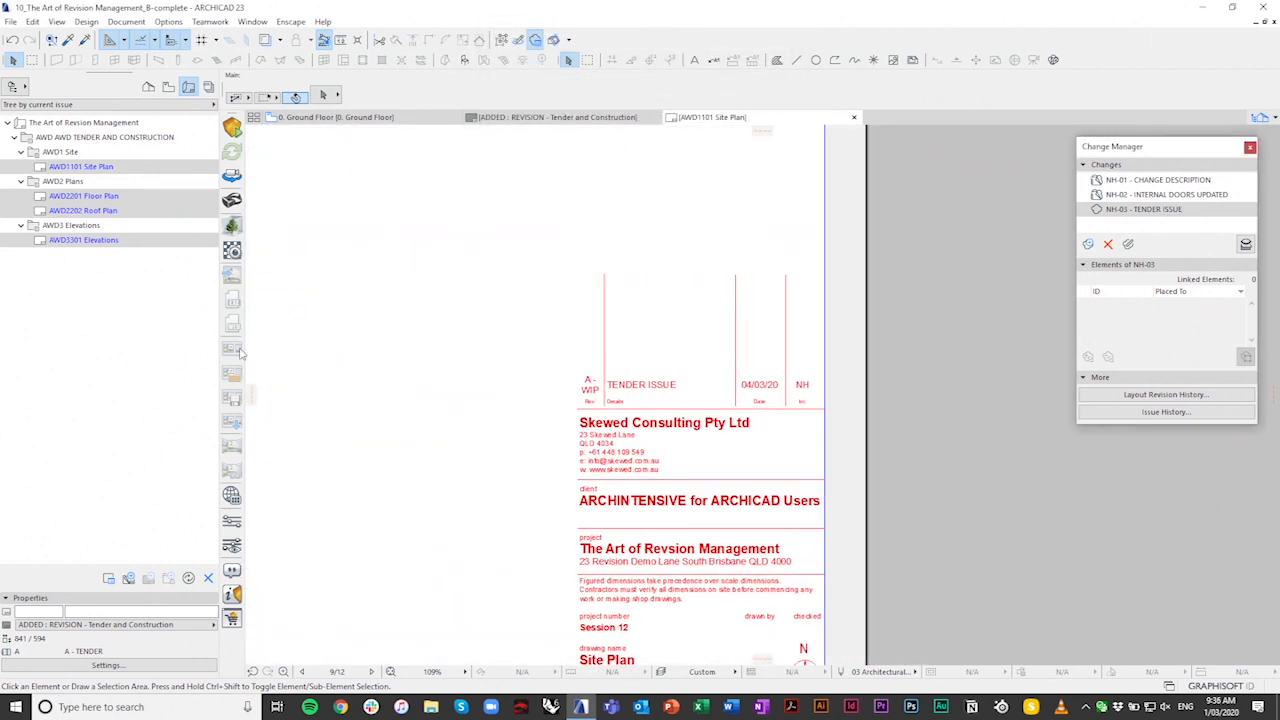
scroll(364, 336, "down", 6)
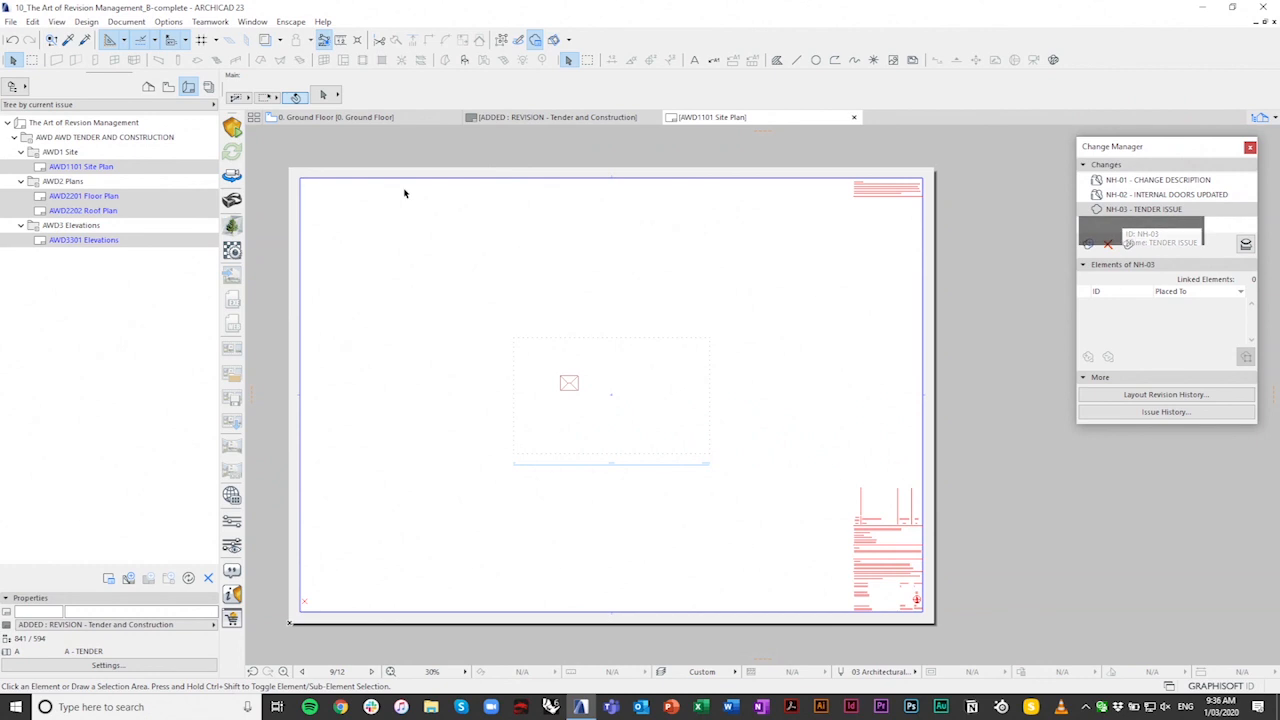
right_click(76, 128)
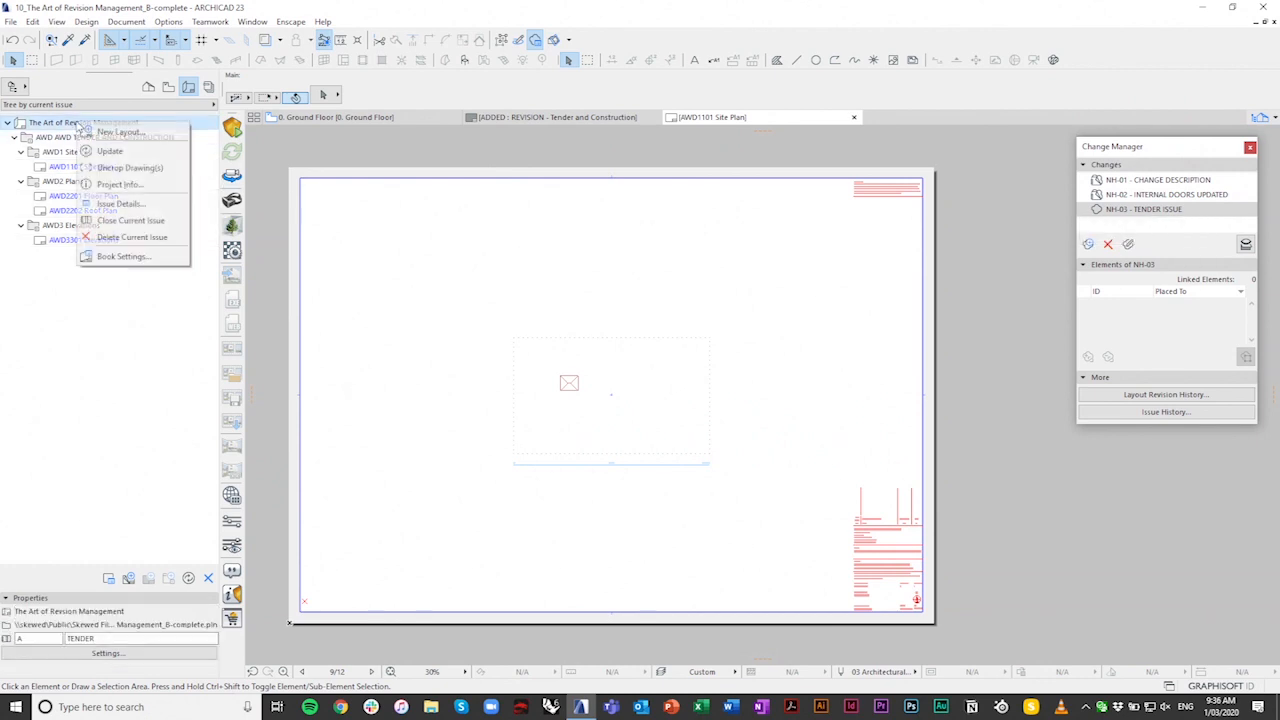
left_click(132, 223)
left_click(784, 280)
scroll(796, 475, "up", 5)
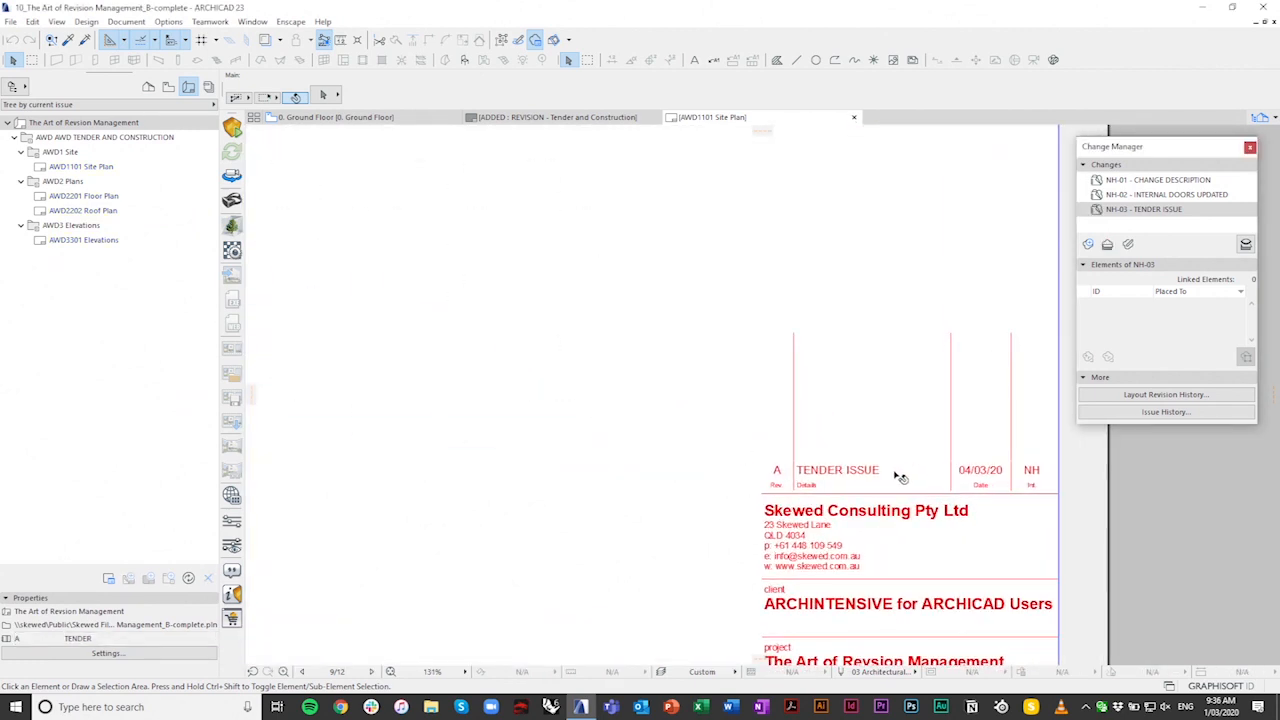
scroll(720, 443, "down", 5)
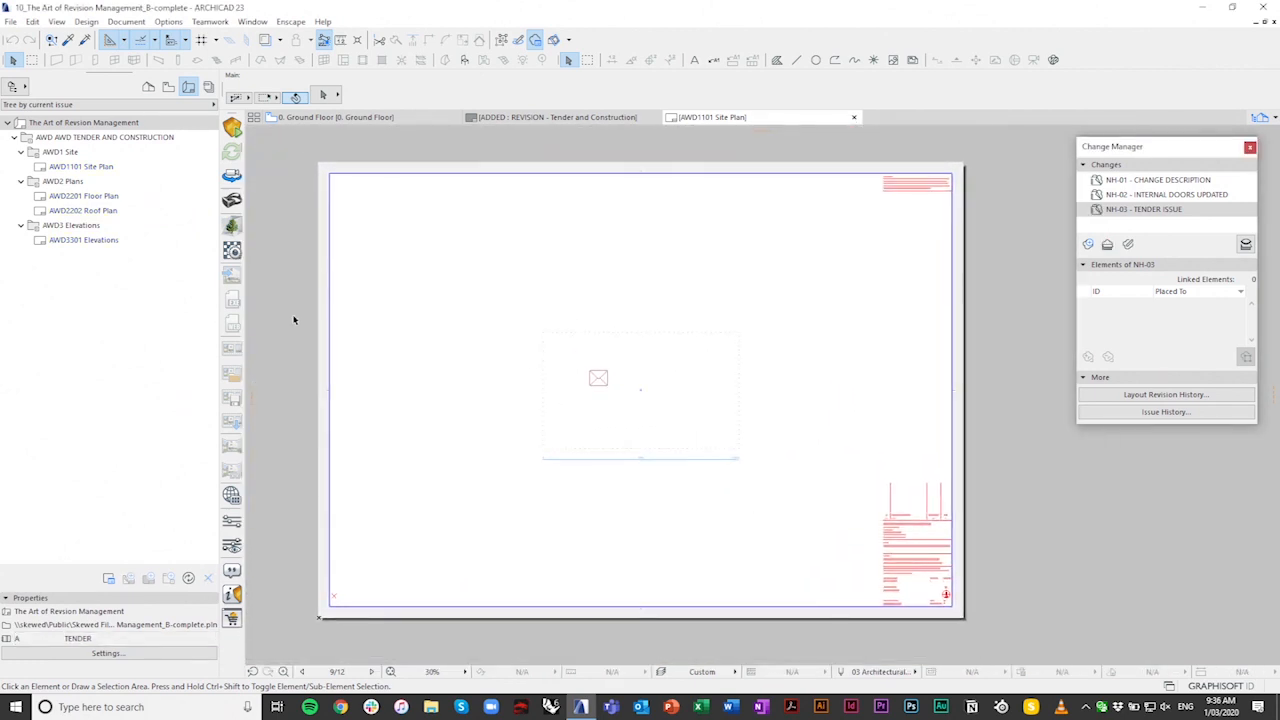
Step: Open the AWD2201 Floor Plan layout and go to the source view of its ground floor drawing
double_click(90, 197)
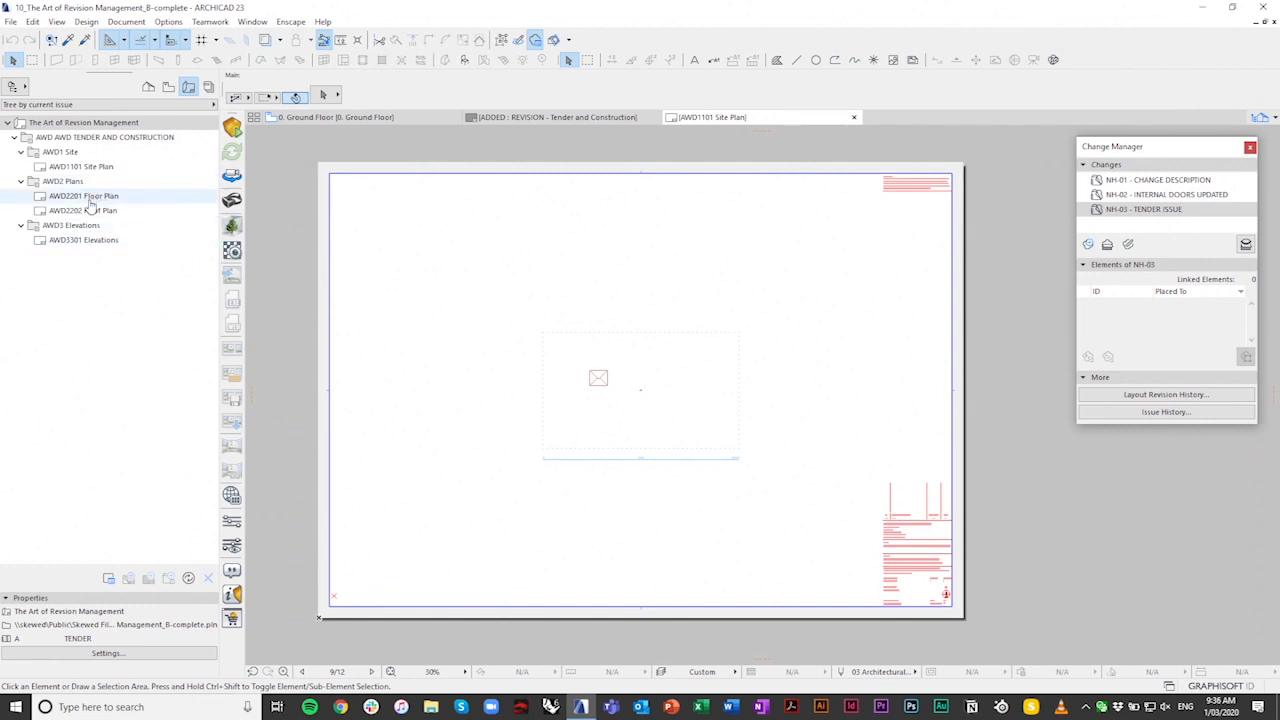
left_click(587, 332)
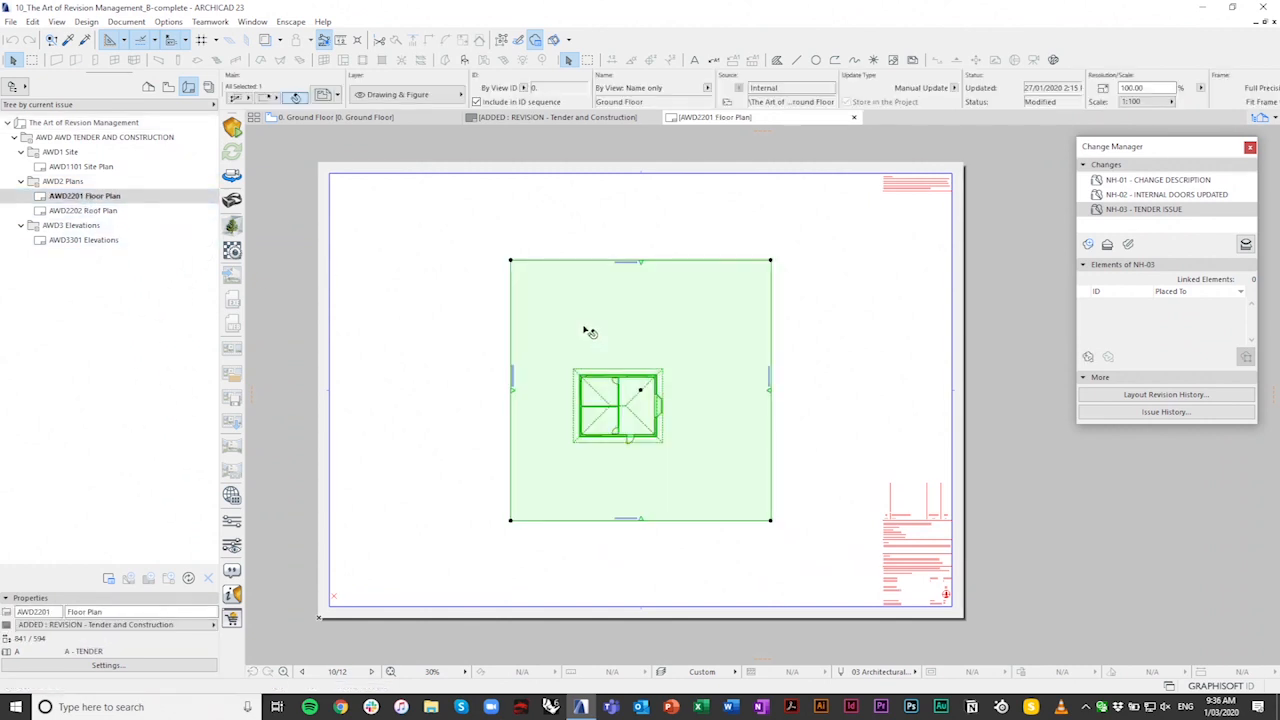
right_click(585, 328)
left_click(550, 345)
right_click(565, 314)
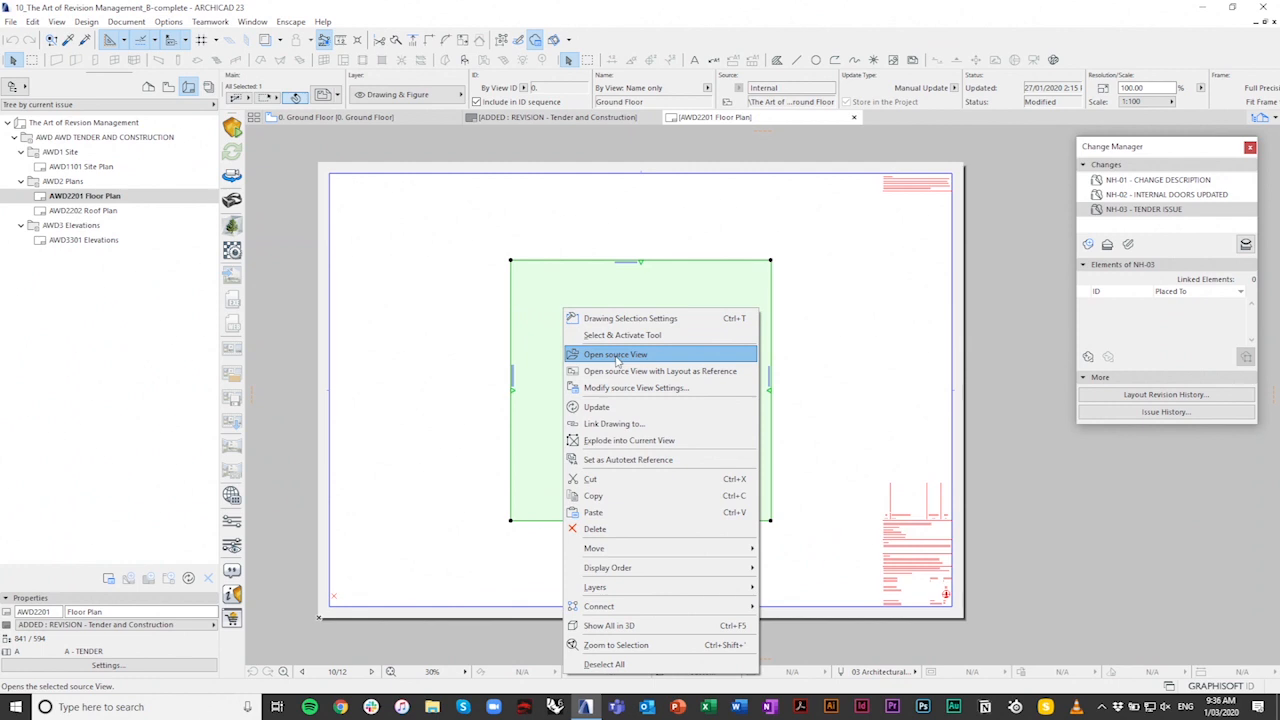
left_click(615, 352)
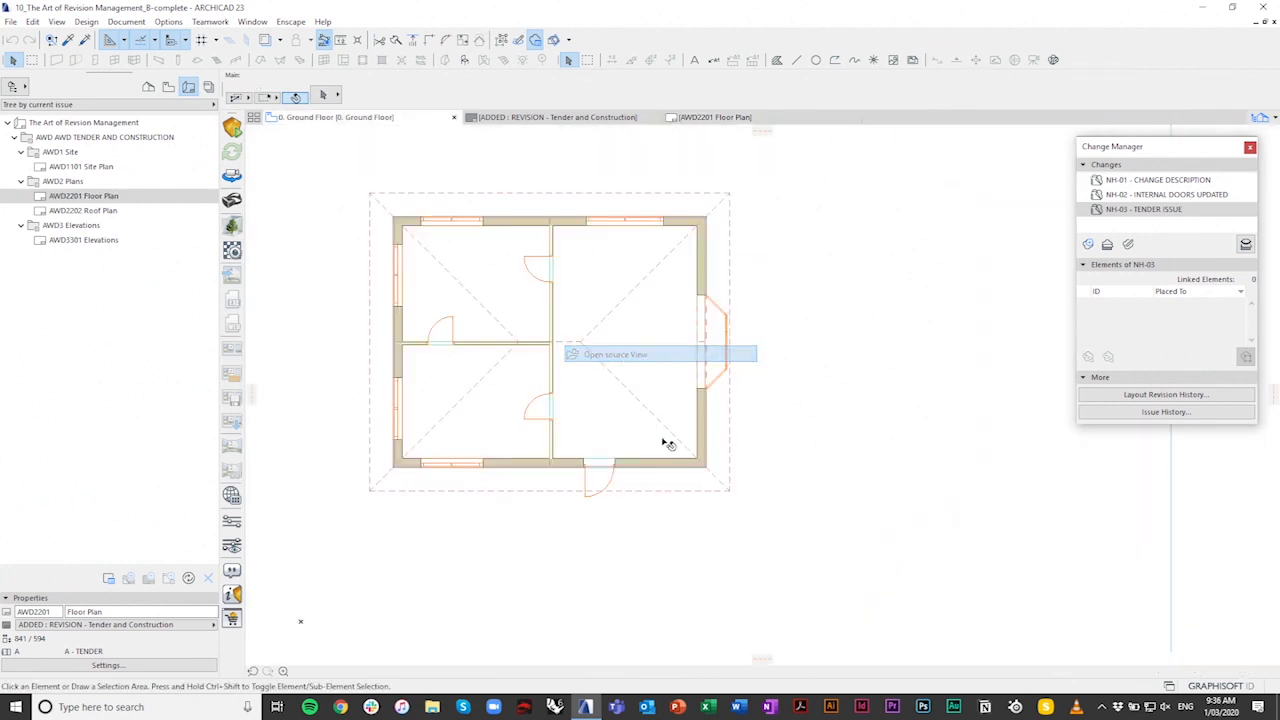
Step: Delete the door in the internal wall between the two western rooms of the ground floor
left_click(453, 345)
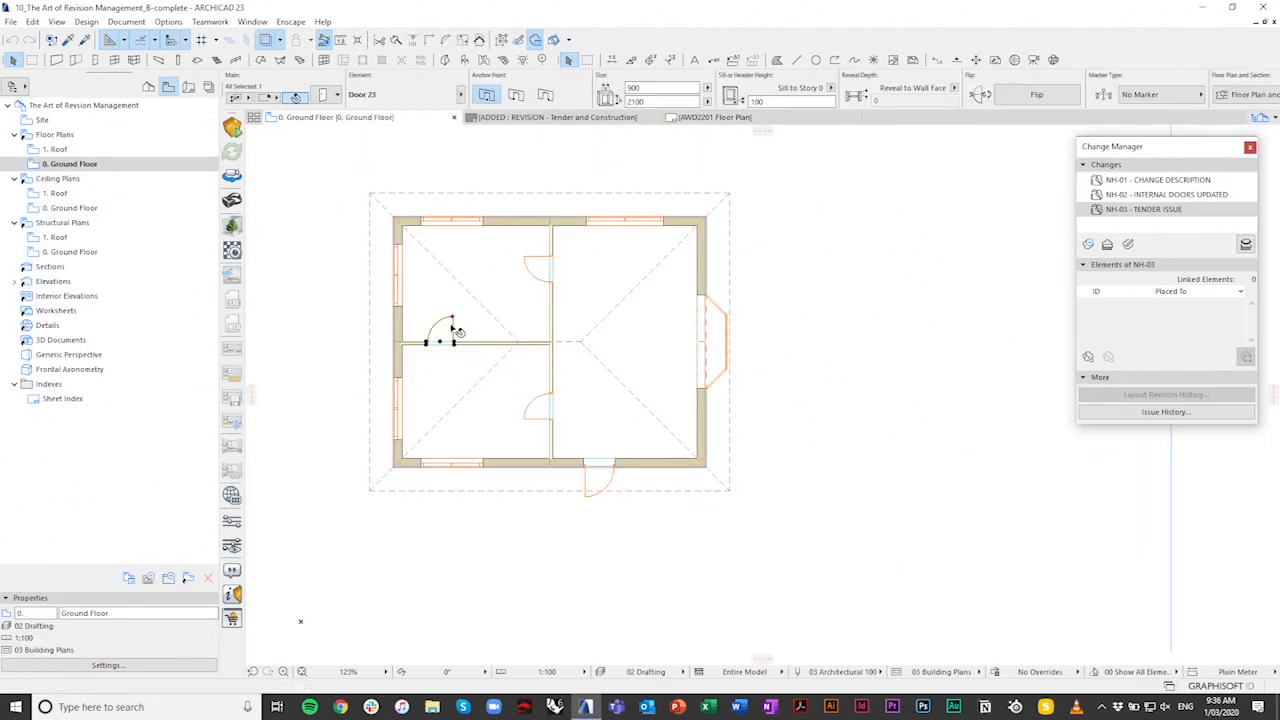
scroll(427, 343, "up", 3)
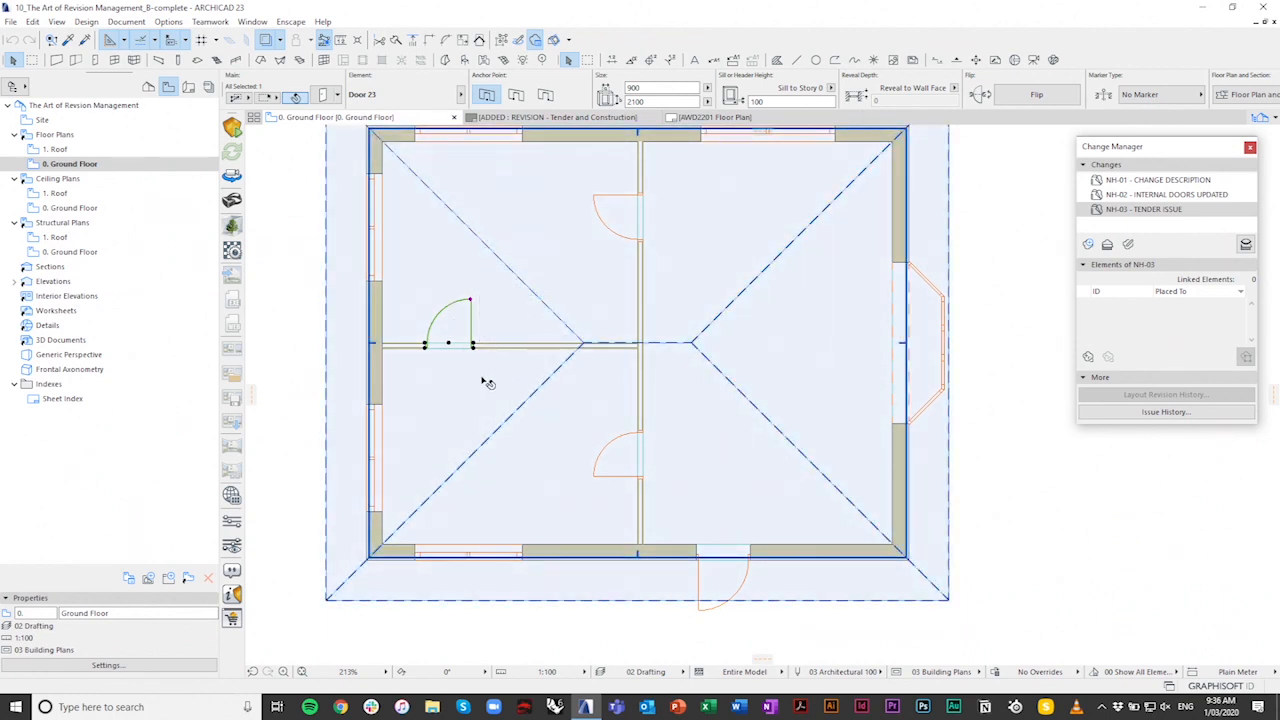
key("Escape")
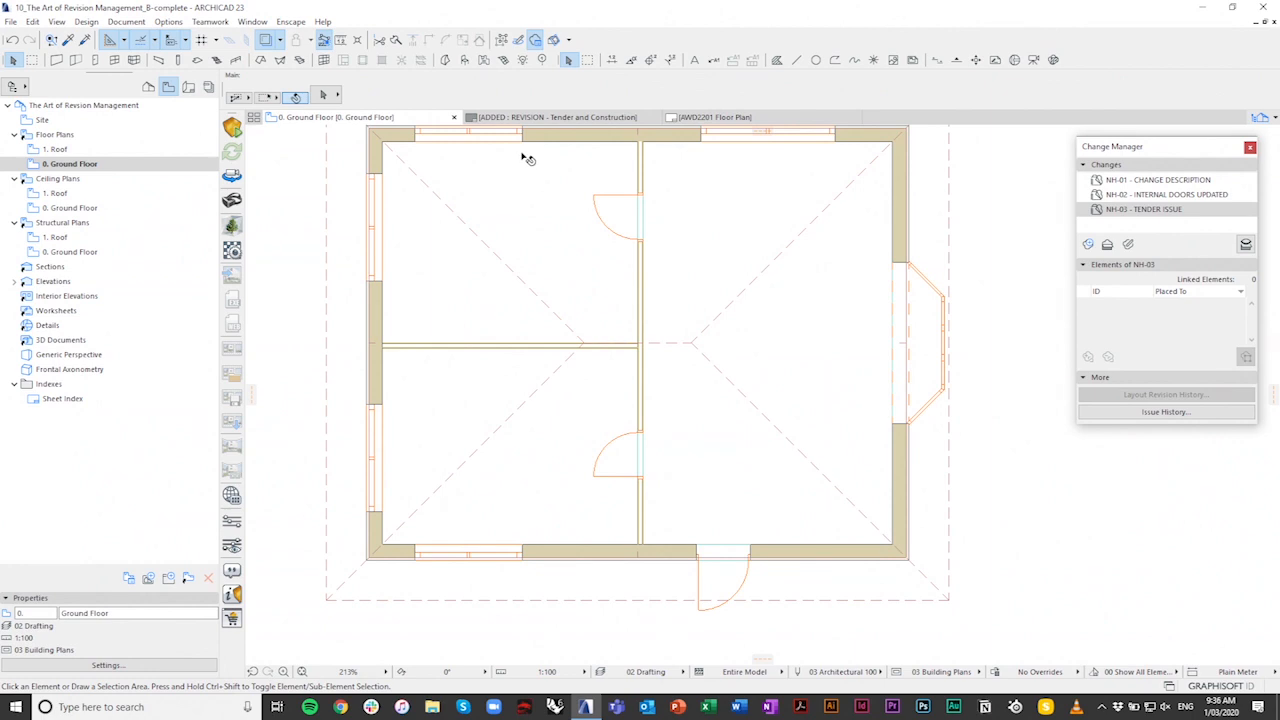
Step: Return to the AWD2201 Floor Plan layout, update its ground floor drawing and inspect the plan
left_click(692, 120)
left_click(577, 314)
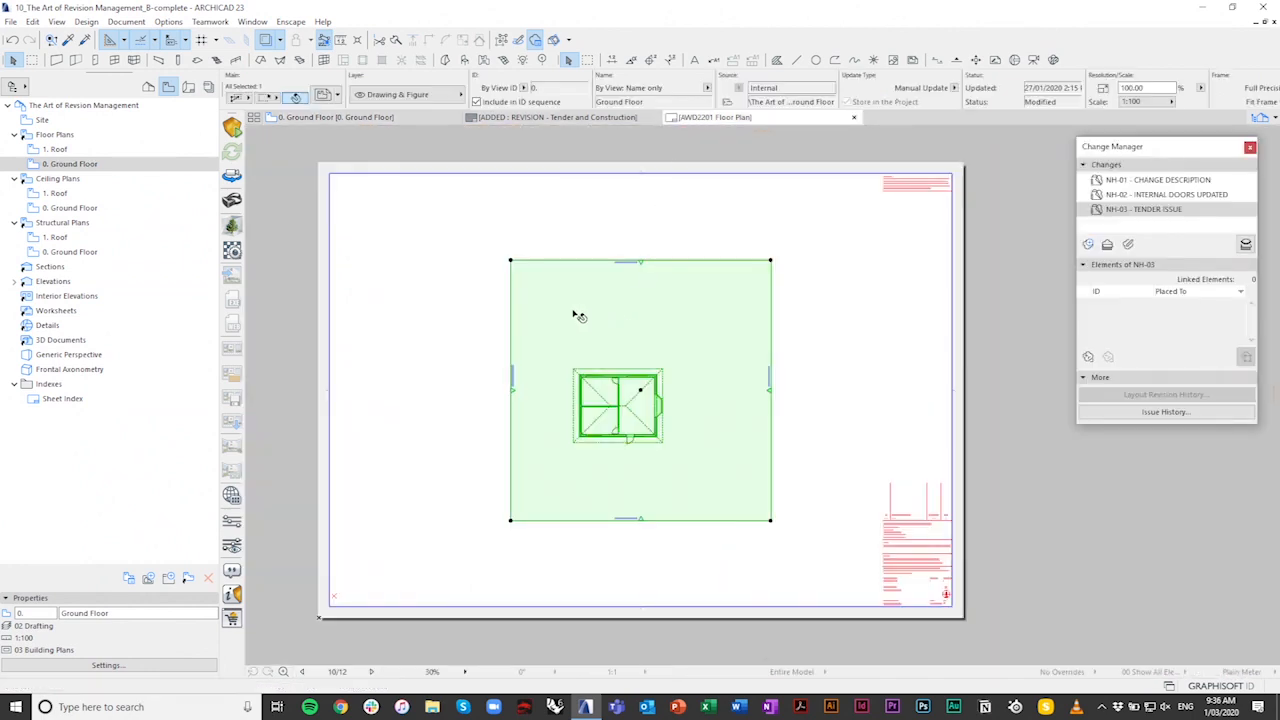
right_click(566, 312)
left_click(600, 407)
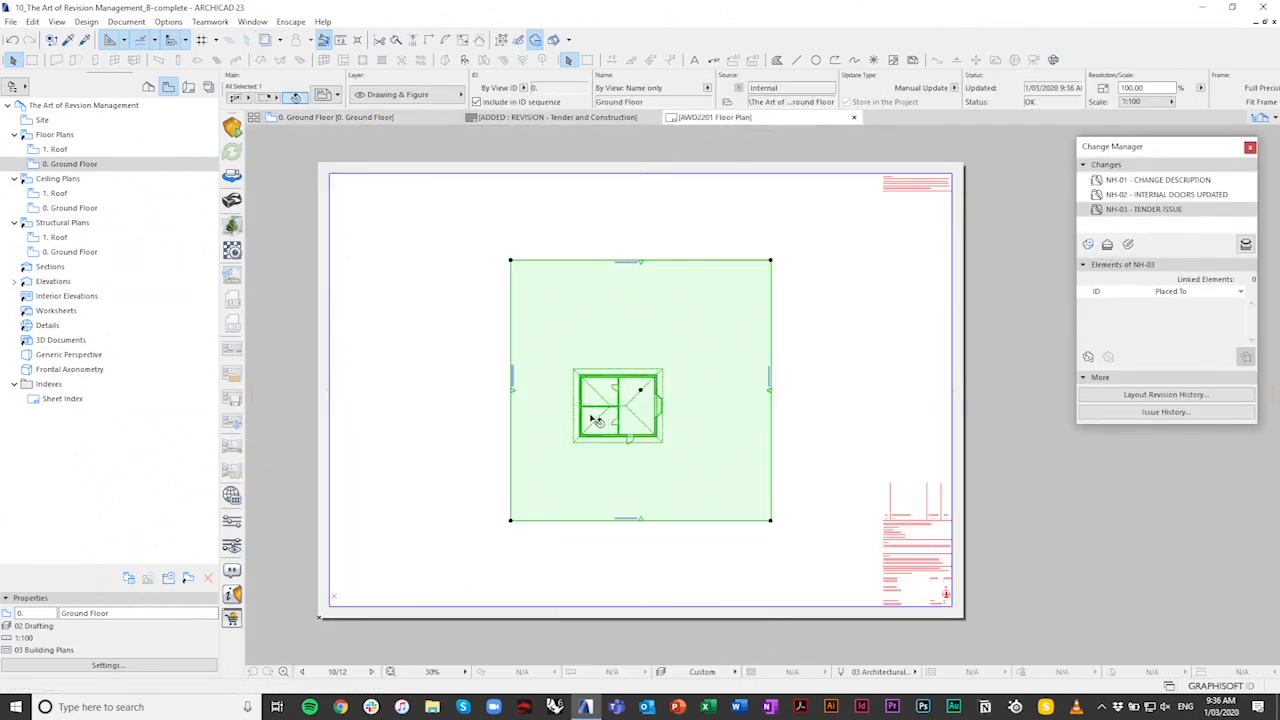
scroll(606, 414, "up", 4)
left_click(311, 429)
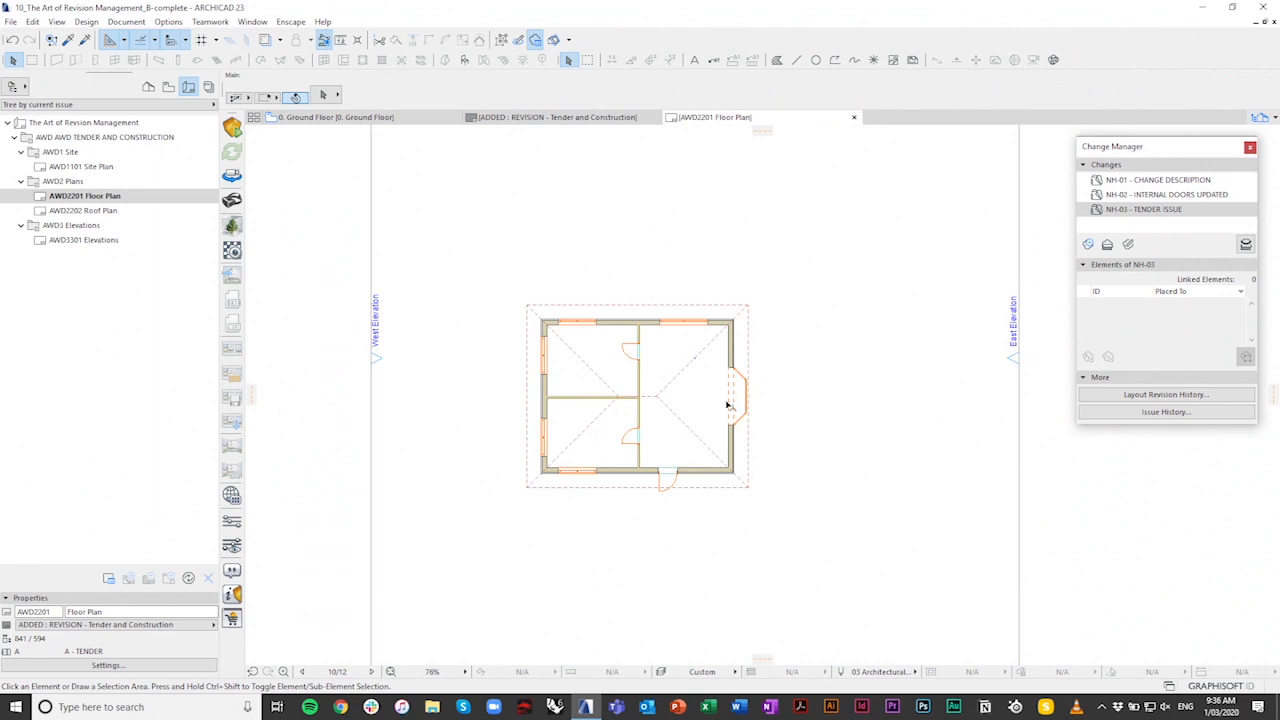
scroll(720, 405, "down", 3)
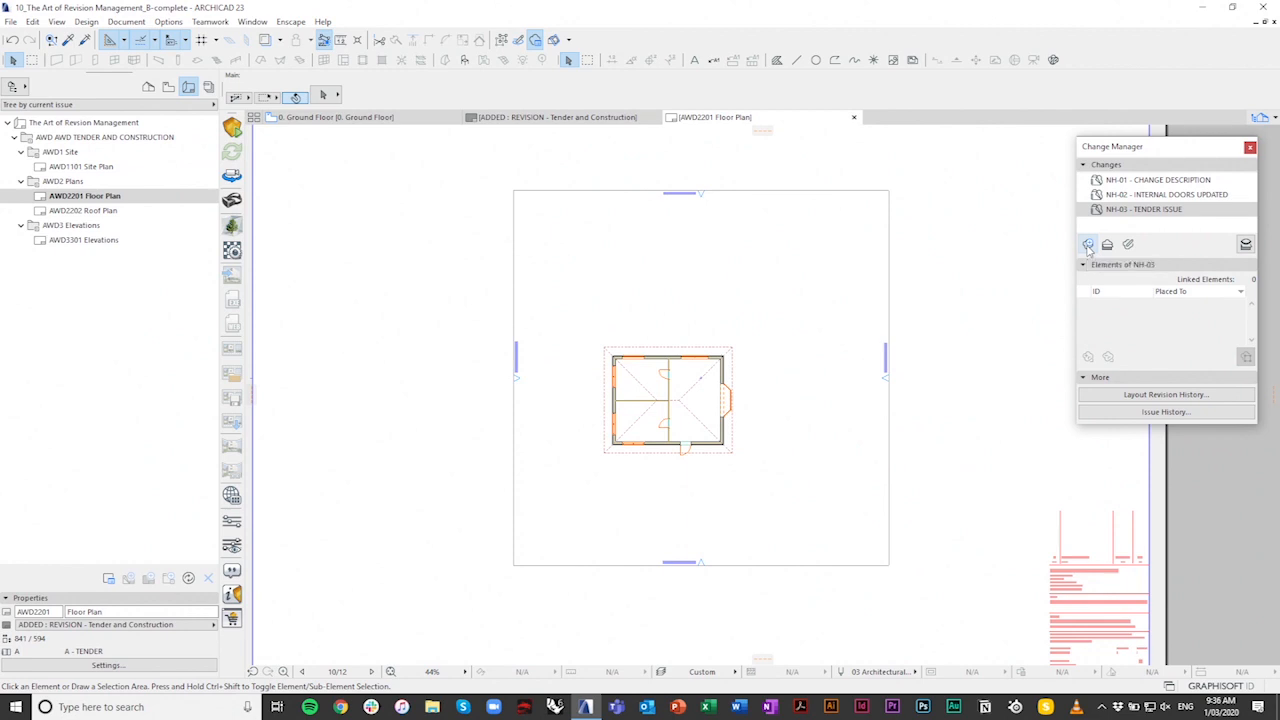
Step: Create a new change named DOOR D-03 DELETED in the Change Manager and fill in the initials
left_click(1088, 246)
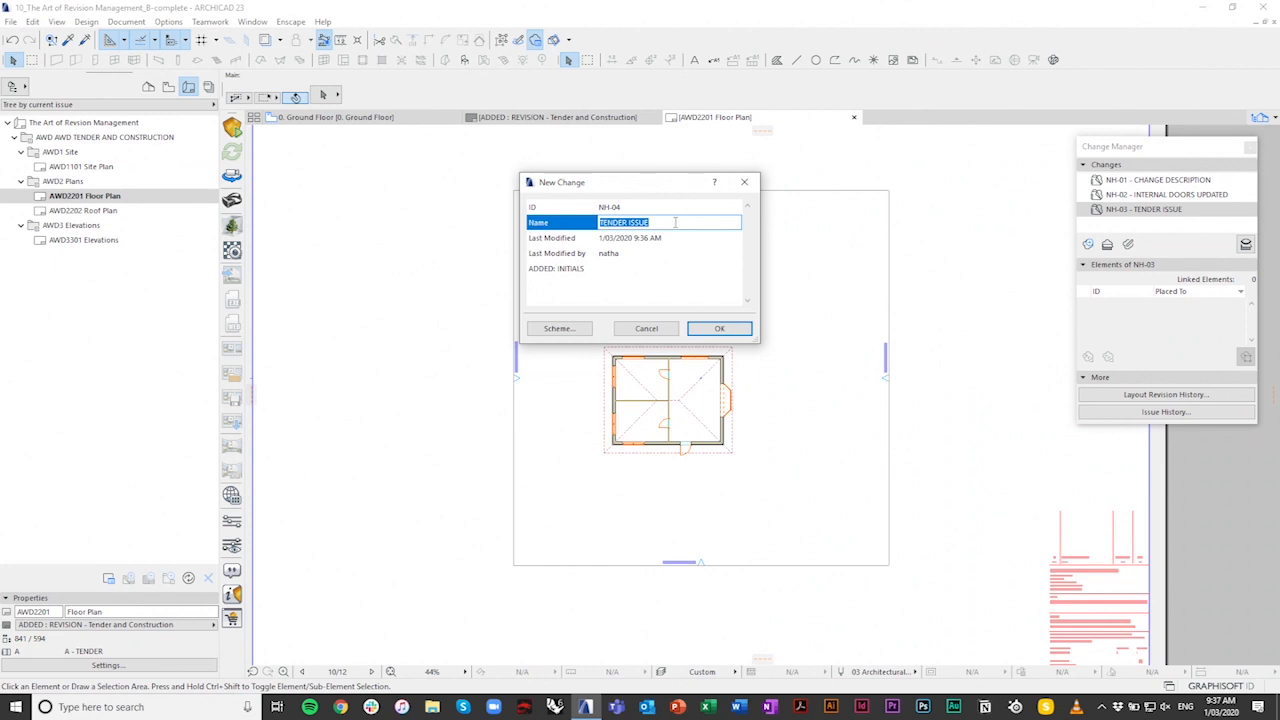
type("DOOR D-03 DELETED")
left_click(662, 267)
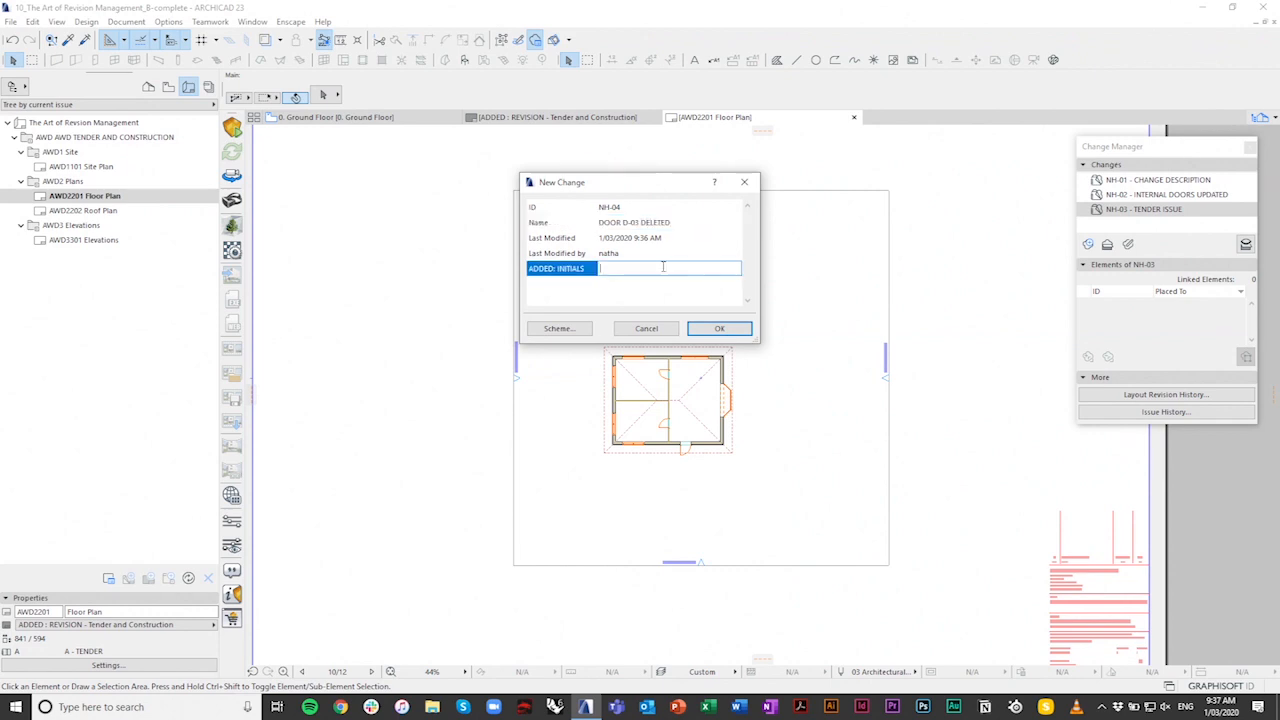
left_click(700, 332)
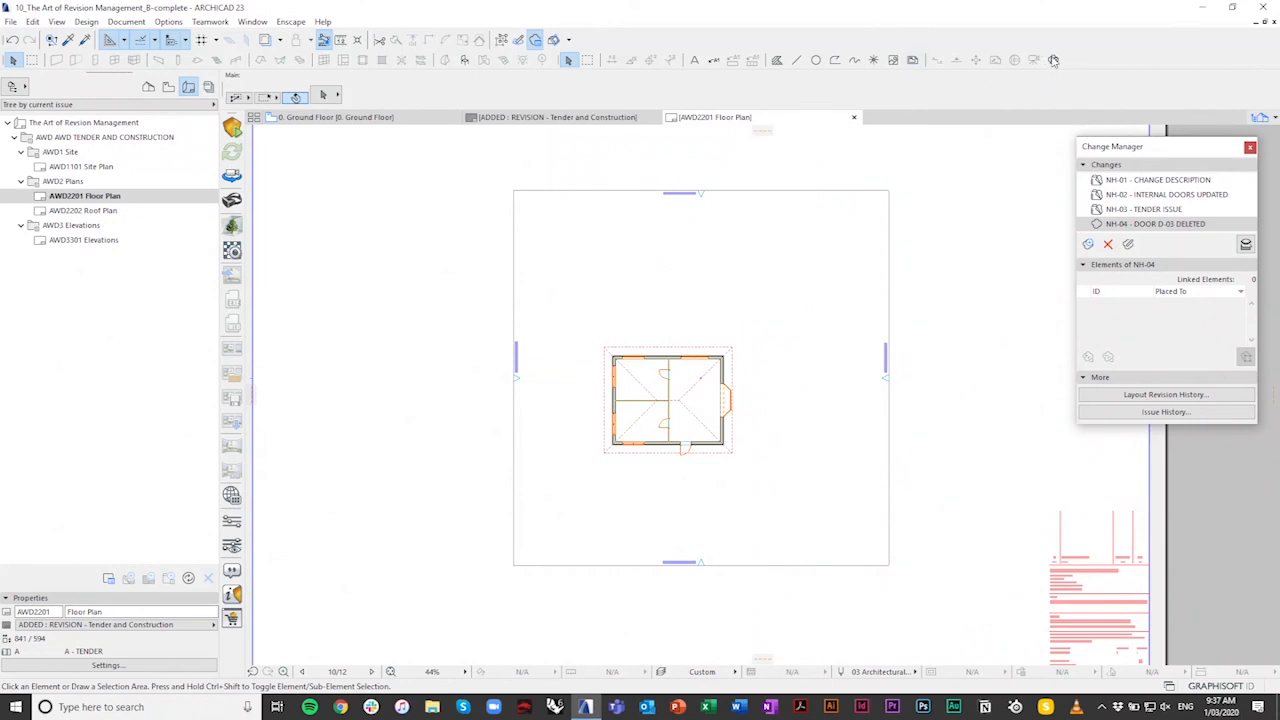
Step: Set the Change tool defaults to place a linked marker that references the DOOR D-03 DELETED change
left_click(1053, 60)
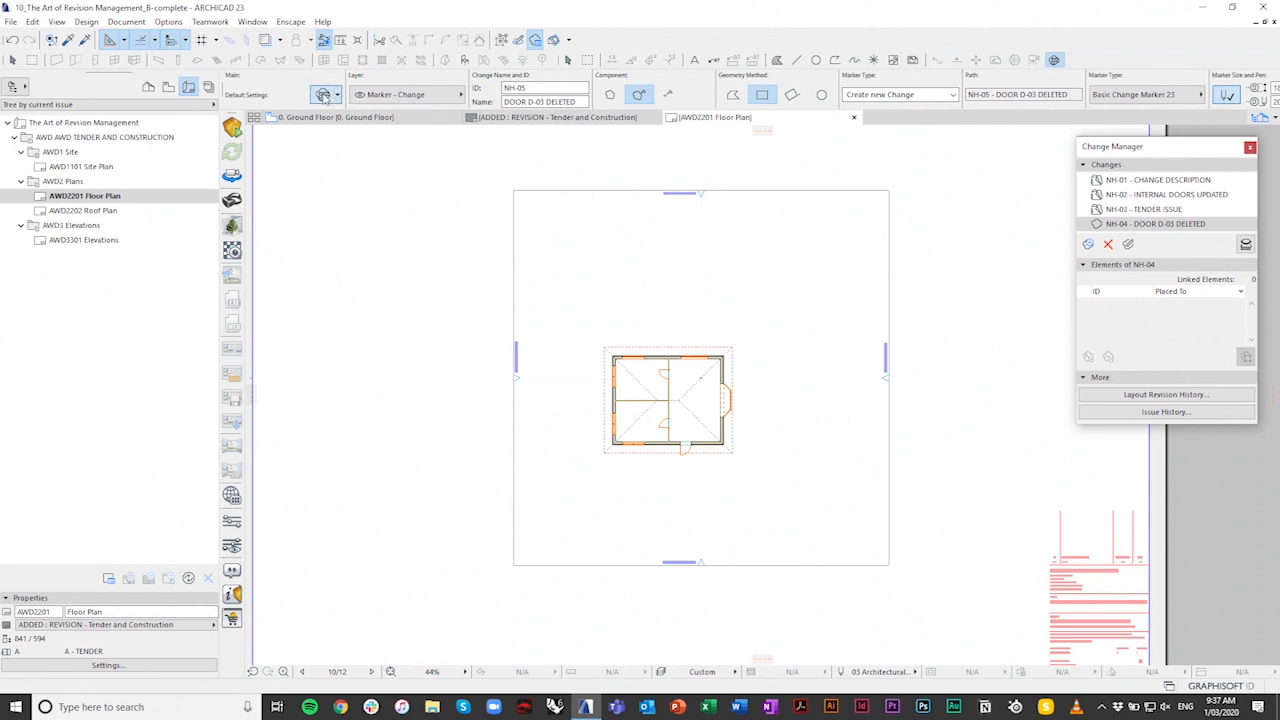
left_click(323, 95)
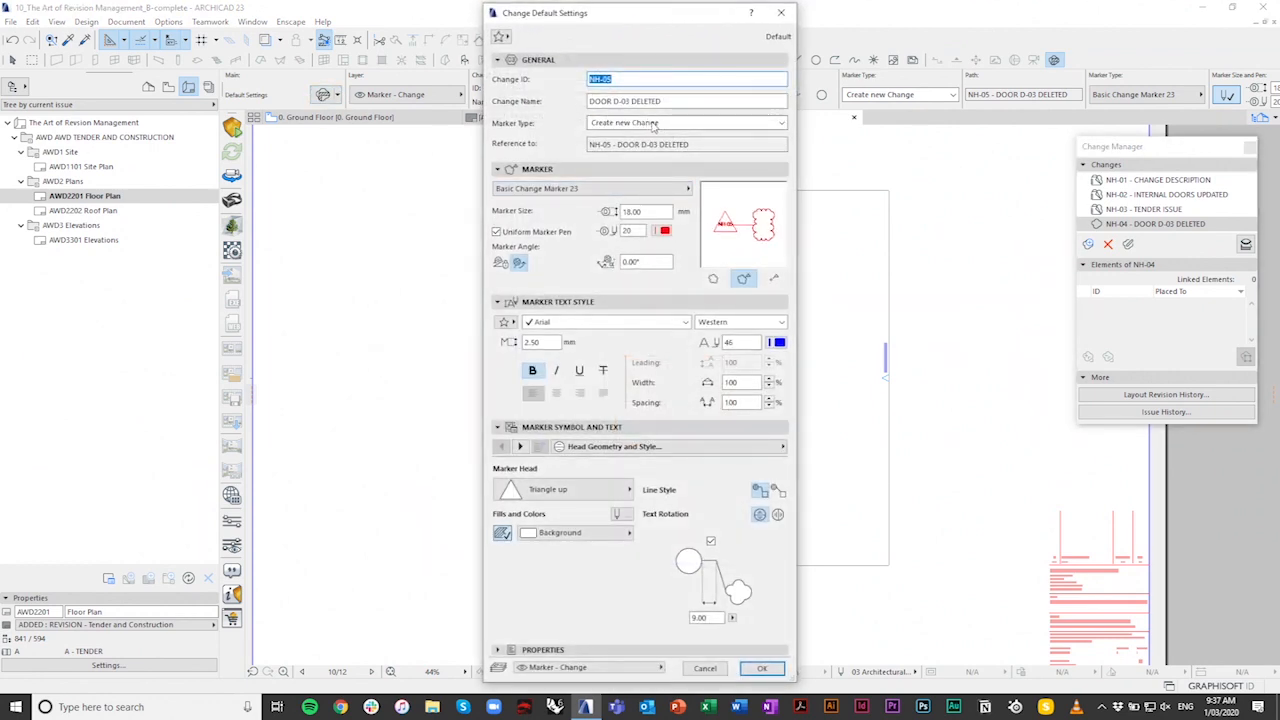
left_click(630, 123)
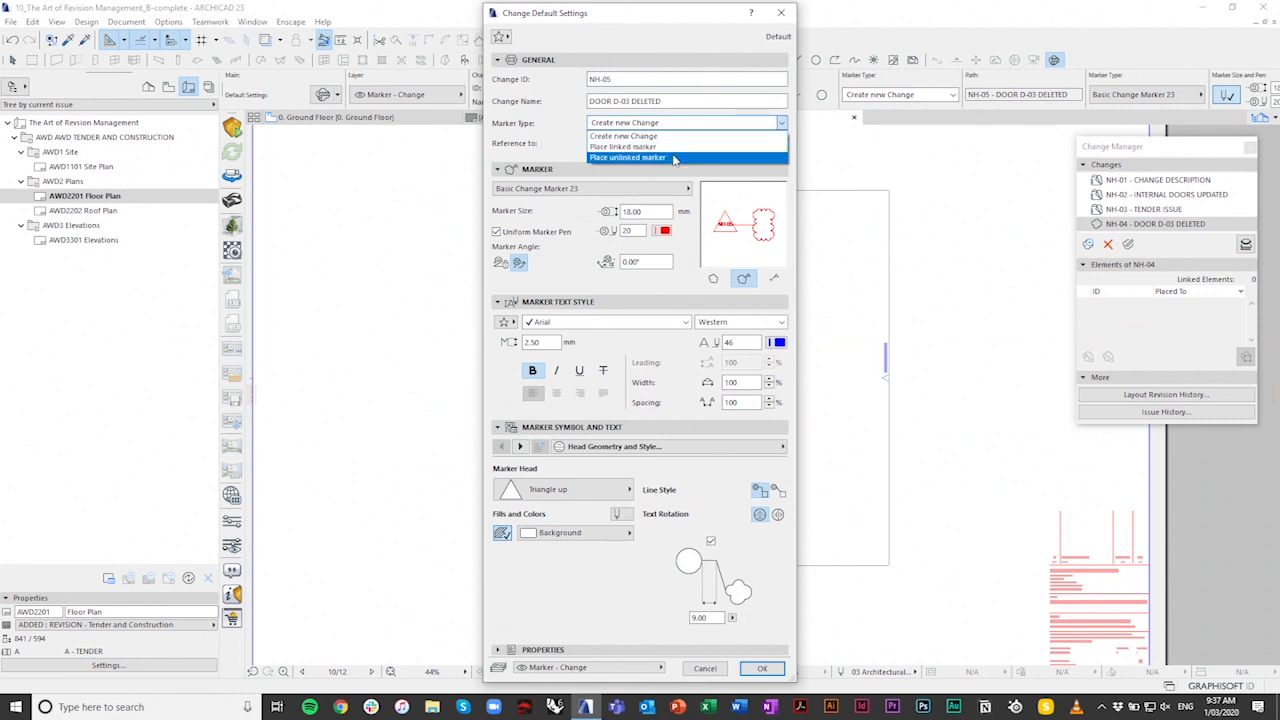
left_click(674, 148)
left_click(674, 145)
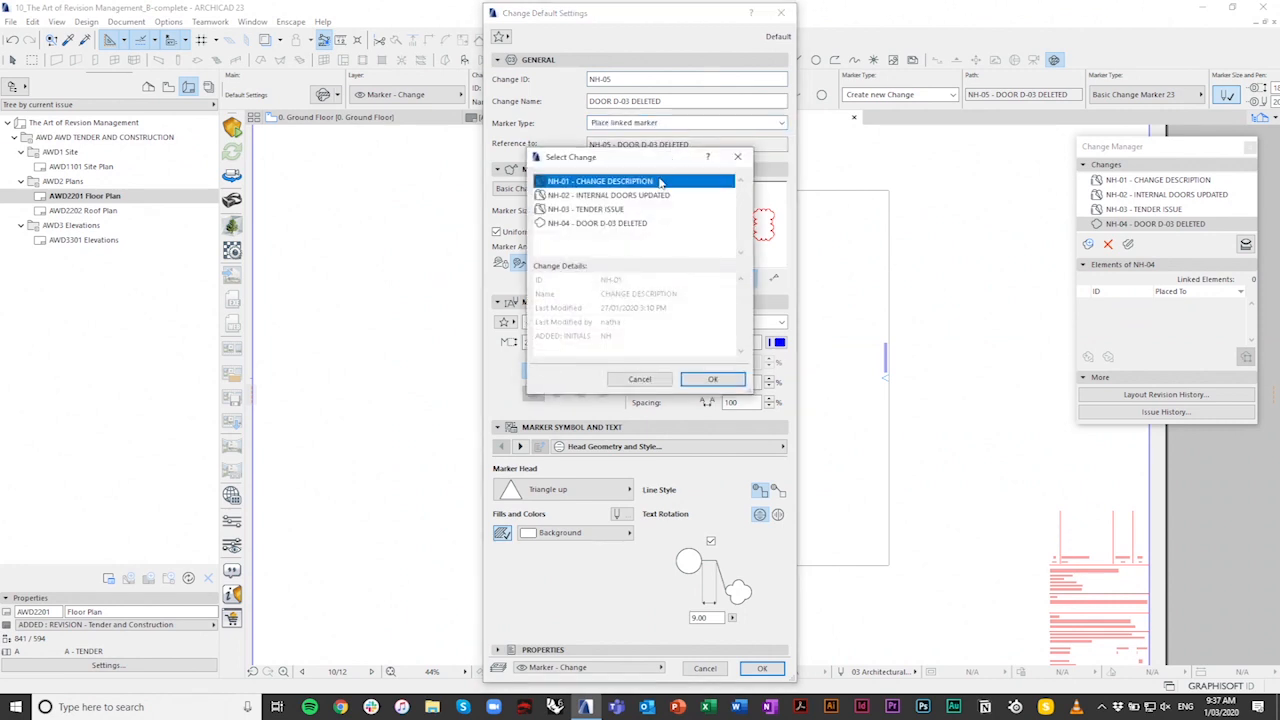
left_click(618, 224)
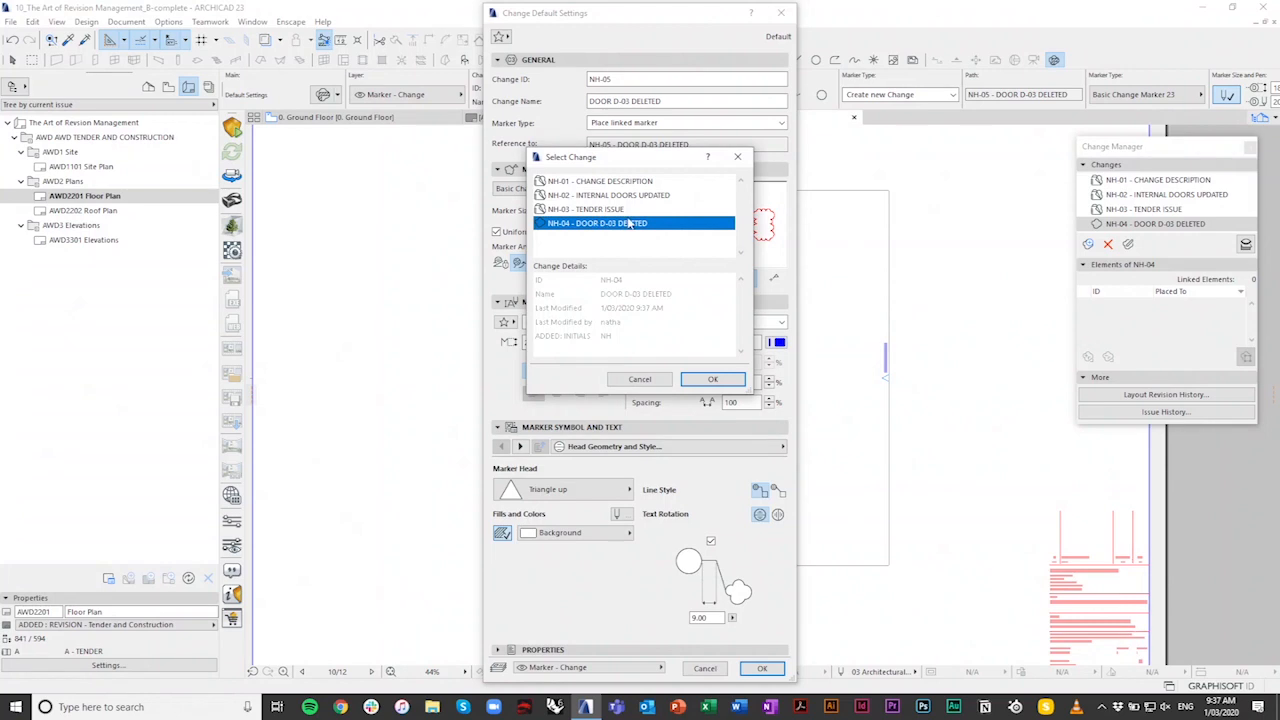
left_click(711, 380)
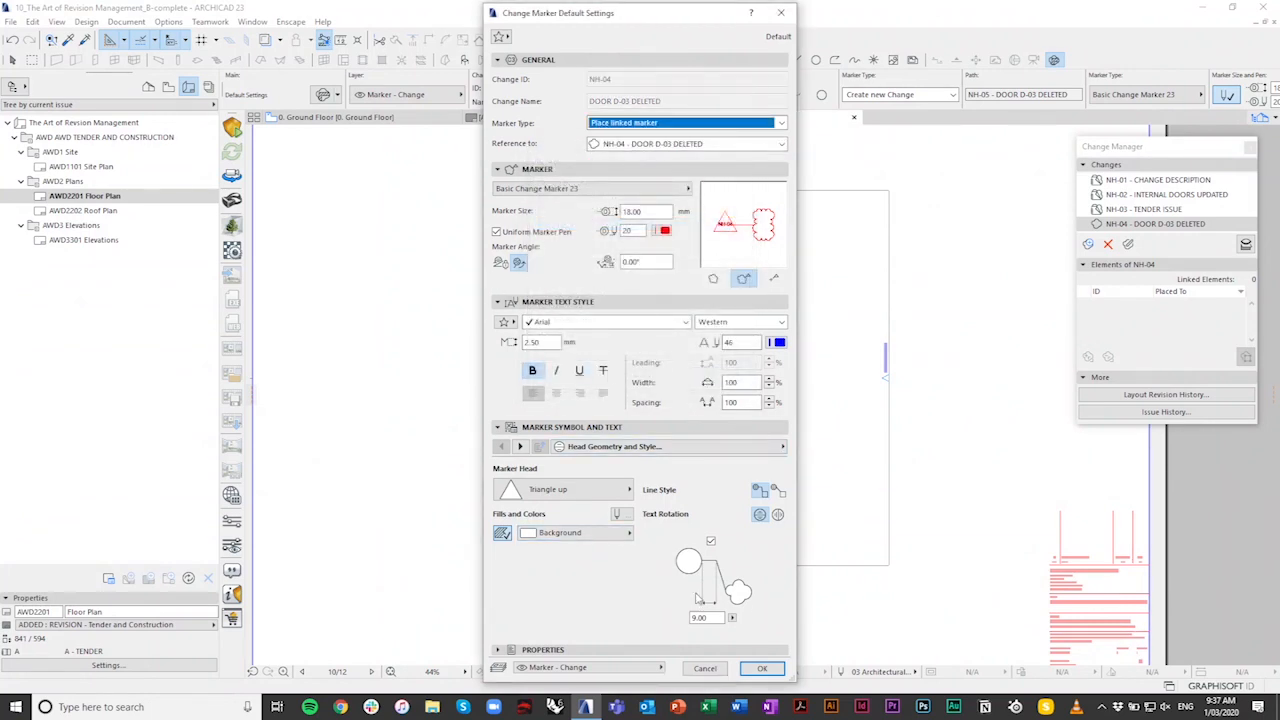
left_click(762, 668)
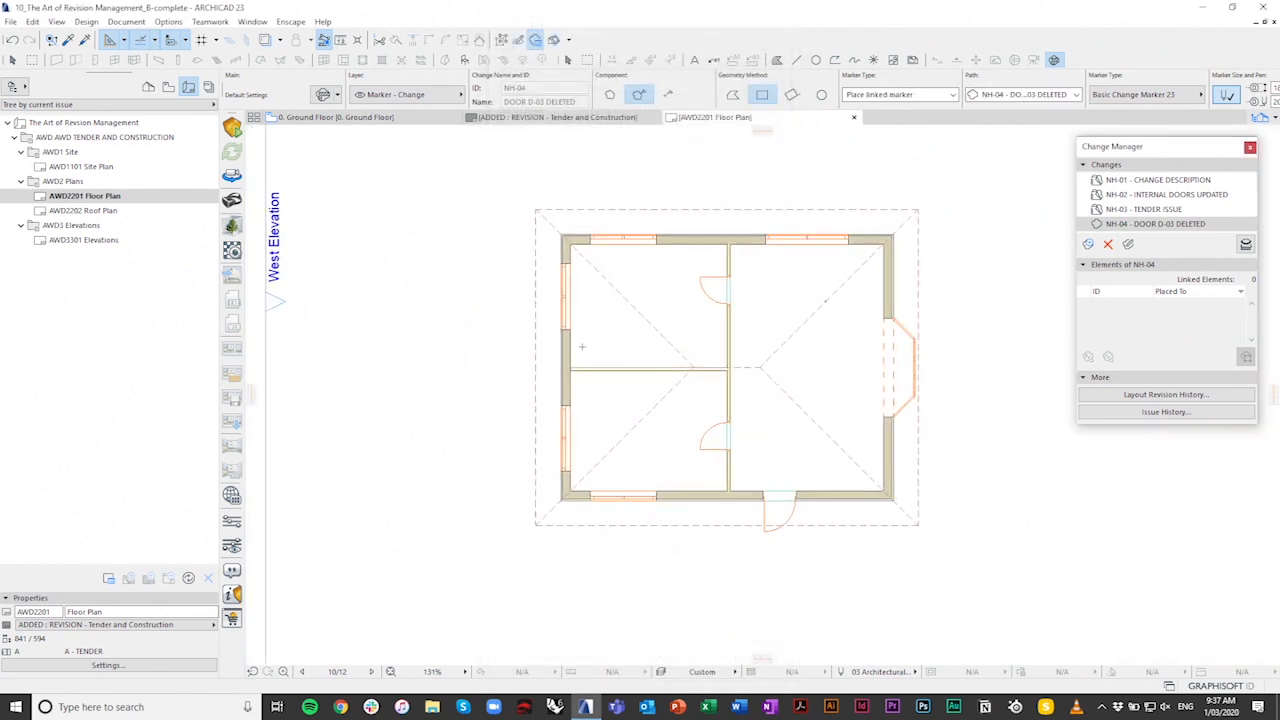
Step: Draw a rectangular change cloud around the deleted door's location and place its triangle marker outside the west wall
left_click(581, 342)
left_click(689, 410)
left_click(479, 341)
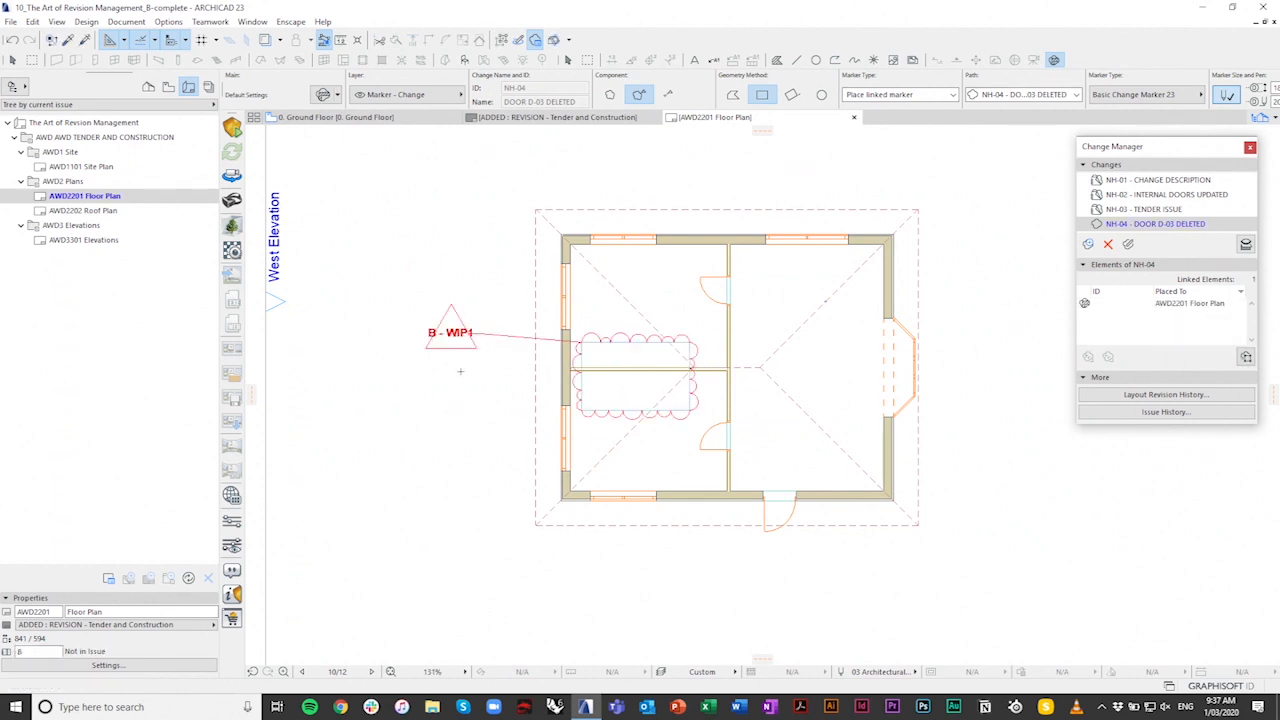
scroll(465, 338, "down", 4)
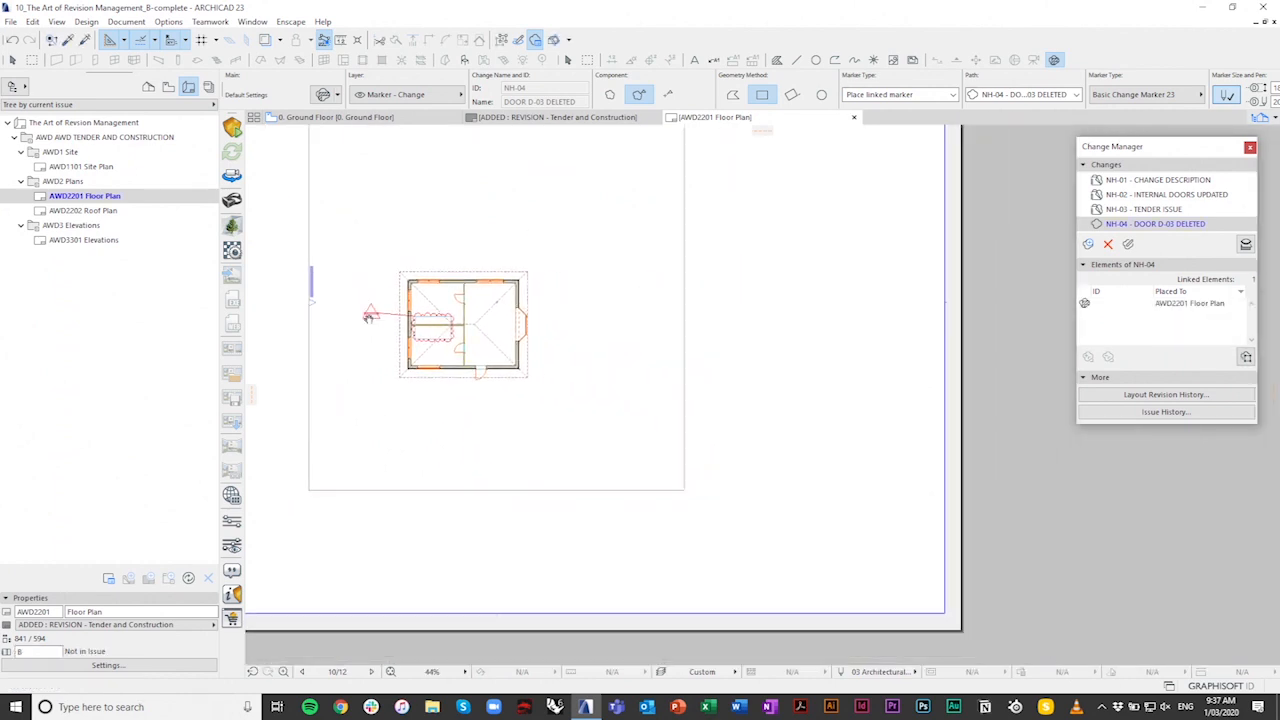
Step: Examine the title block's revision table and the change marker beside the deleted door on the Floor Plan layout
scroll(795, 440, "up", 4)
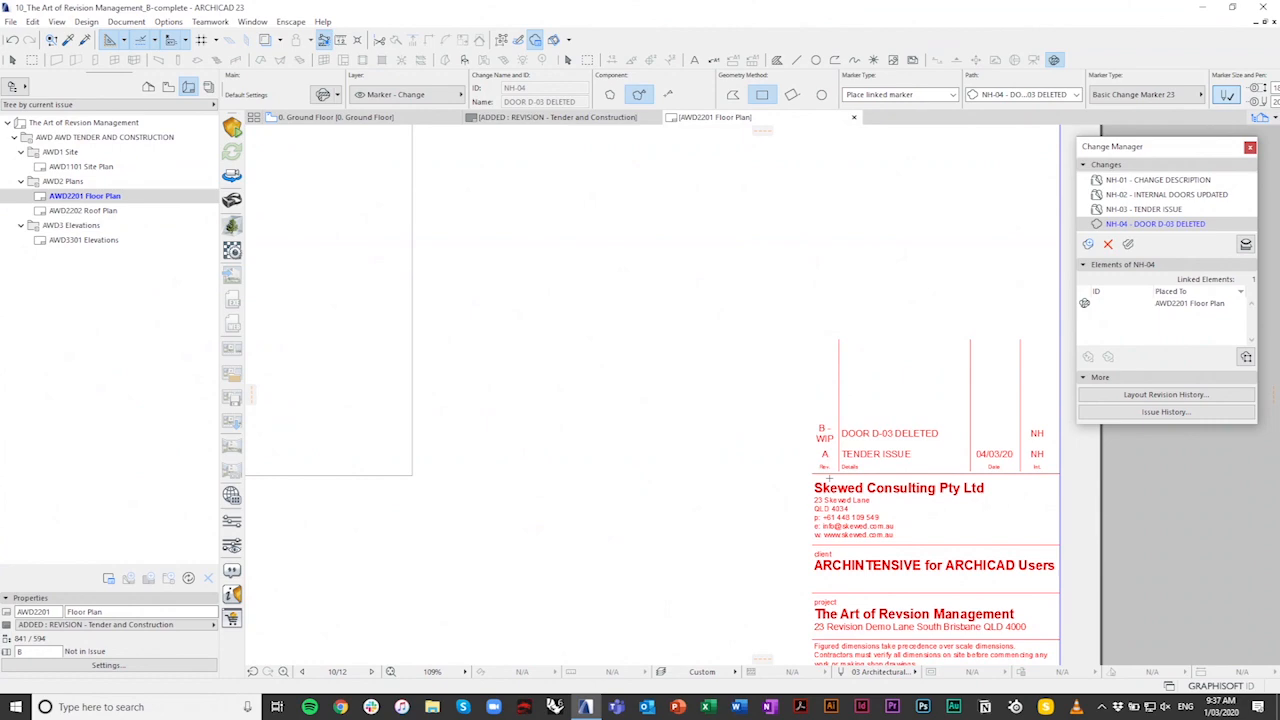
scroll(728, 437, "down", 5)
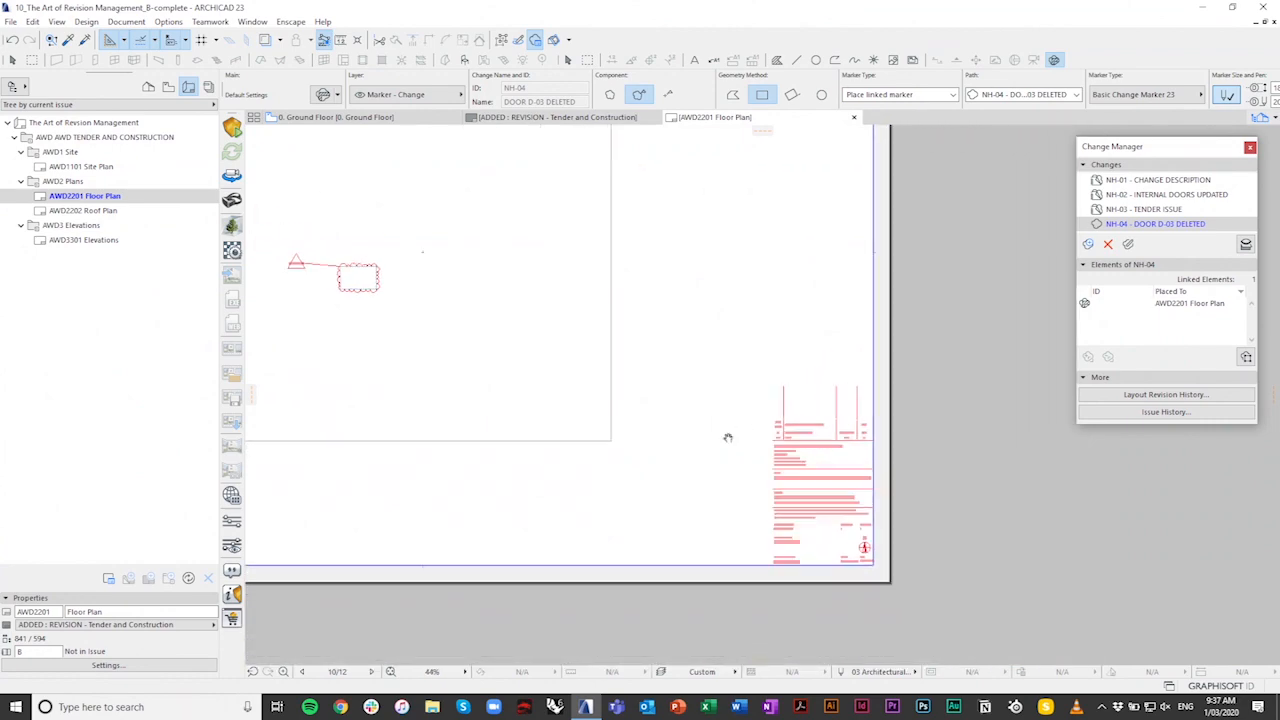
scroll(637, 451, "up", 6)
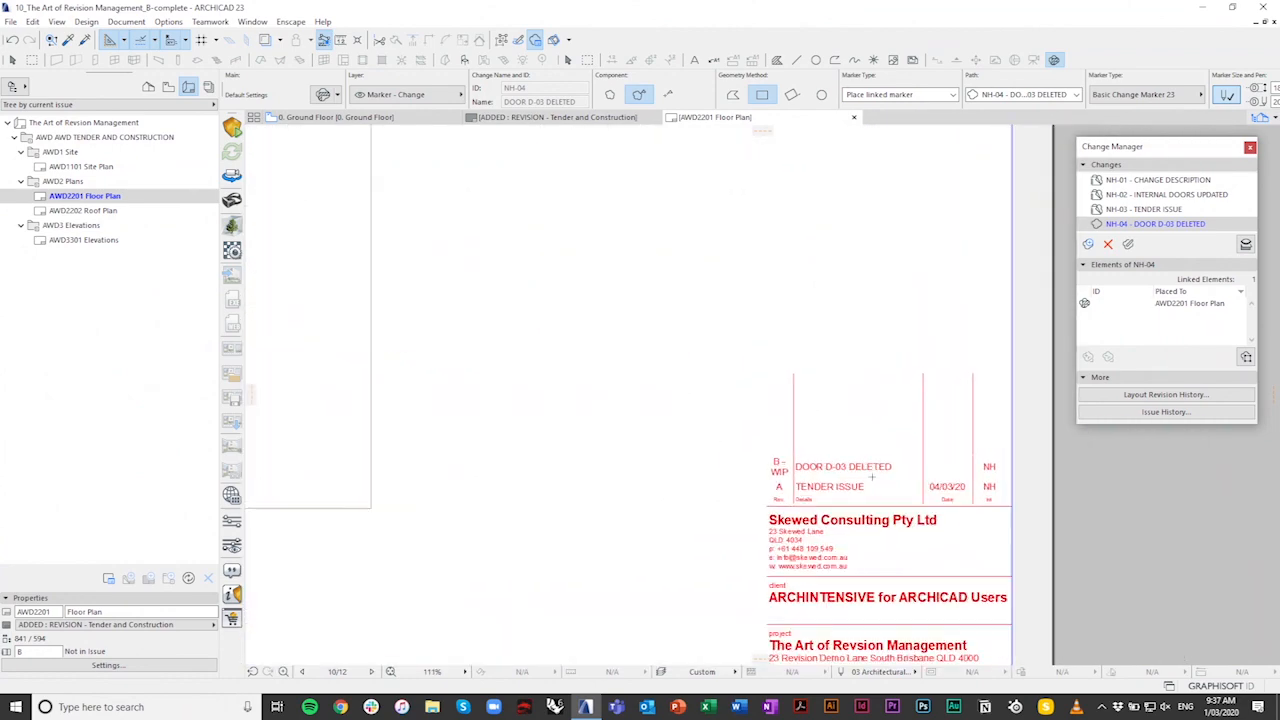
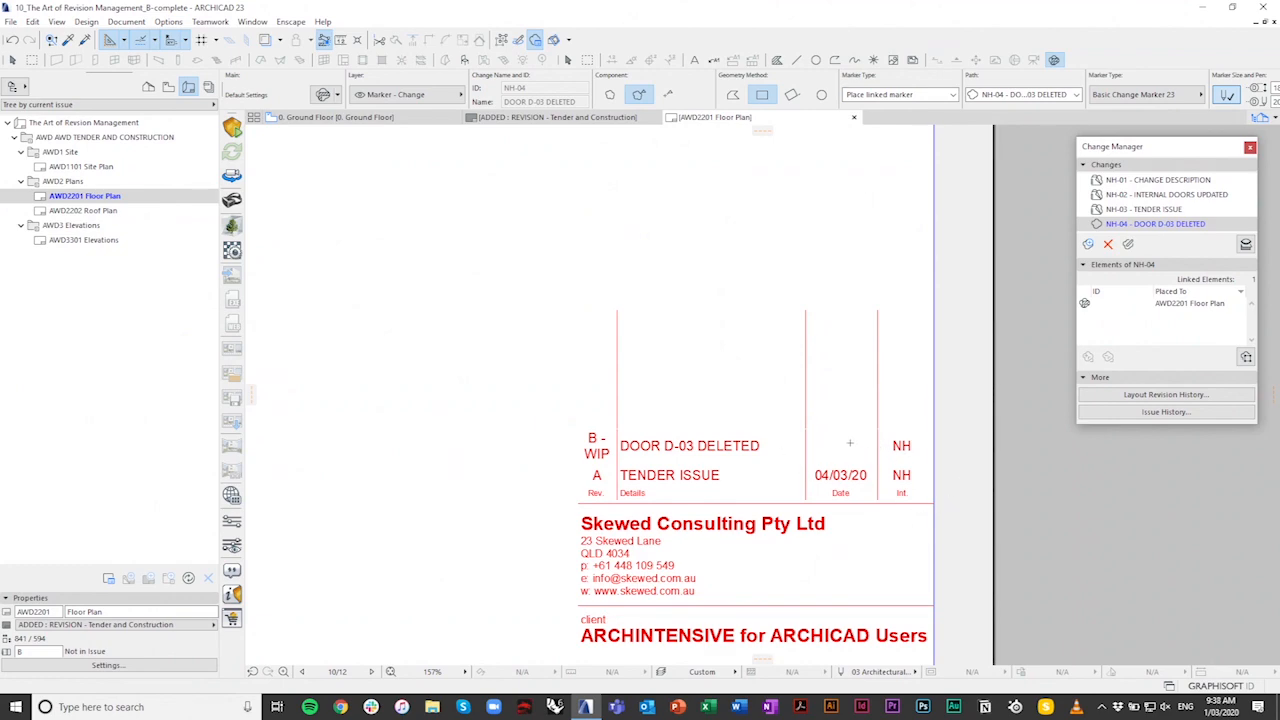
scroll(855, 445, "down", 2)
scroll(765, 437, "down", 2)
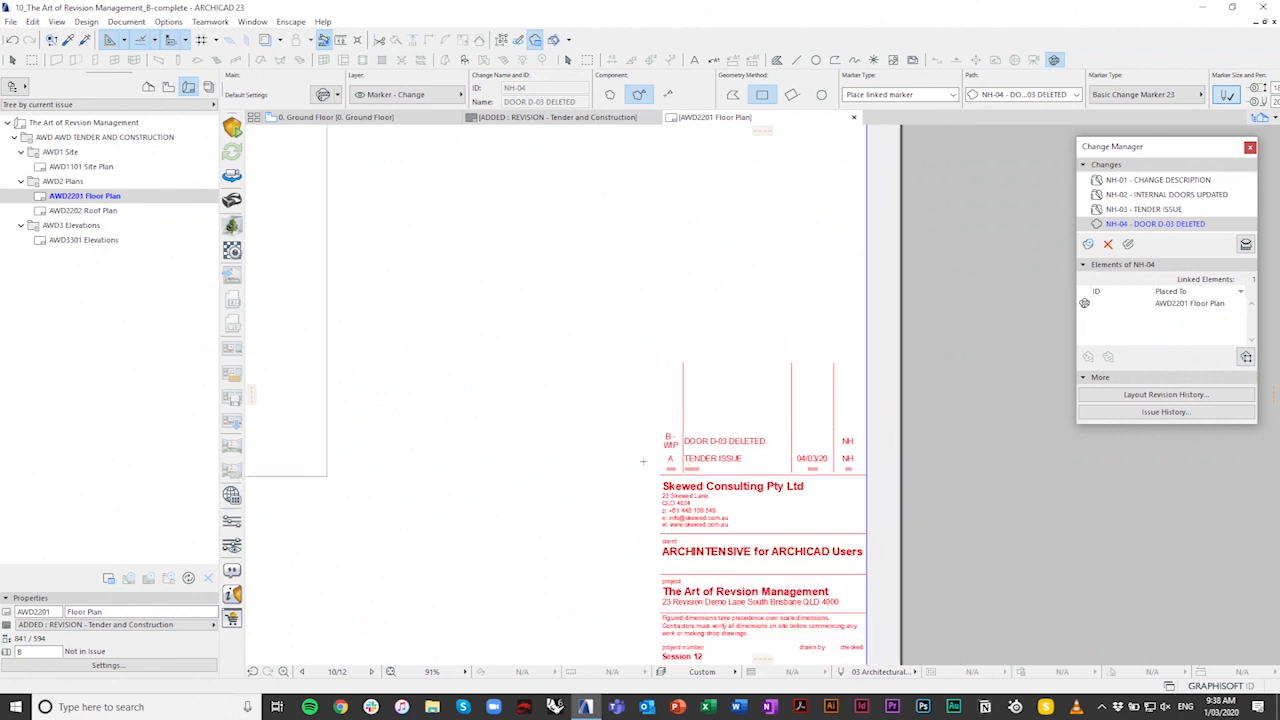
scroll(633, 447, "down", 2)
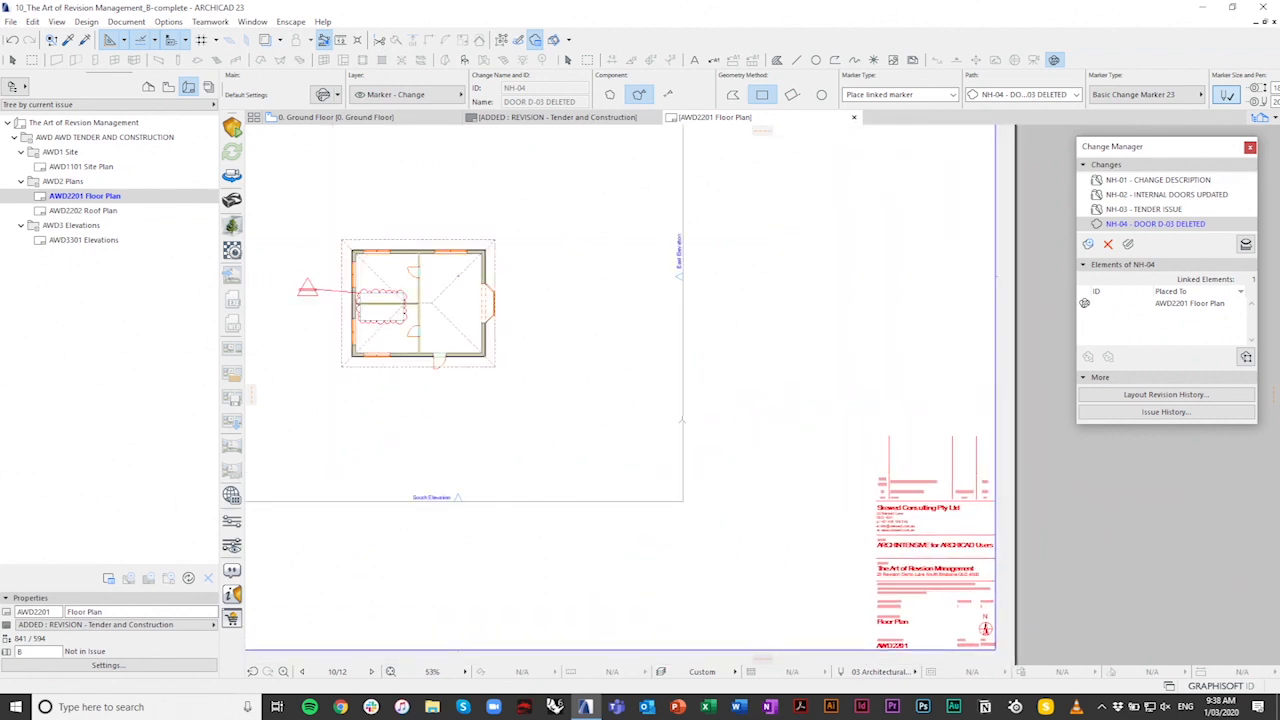
scroll(764, 427, "up", 3)
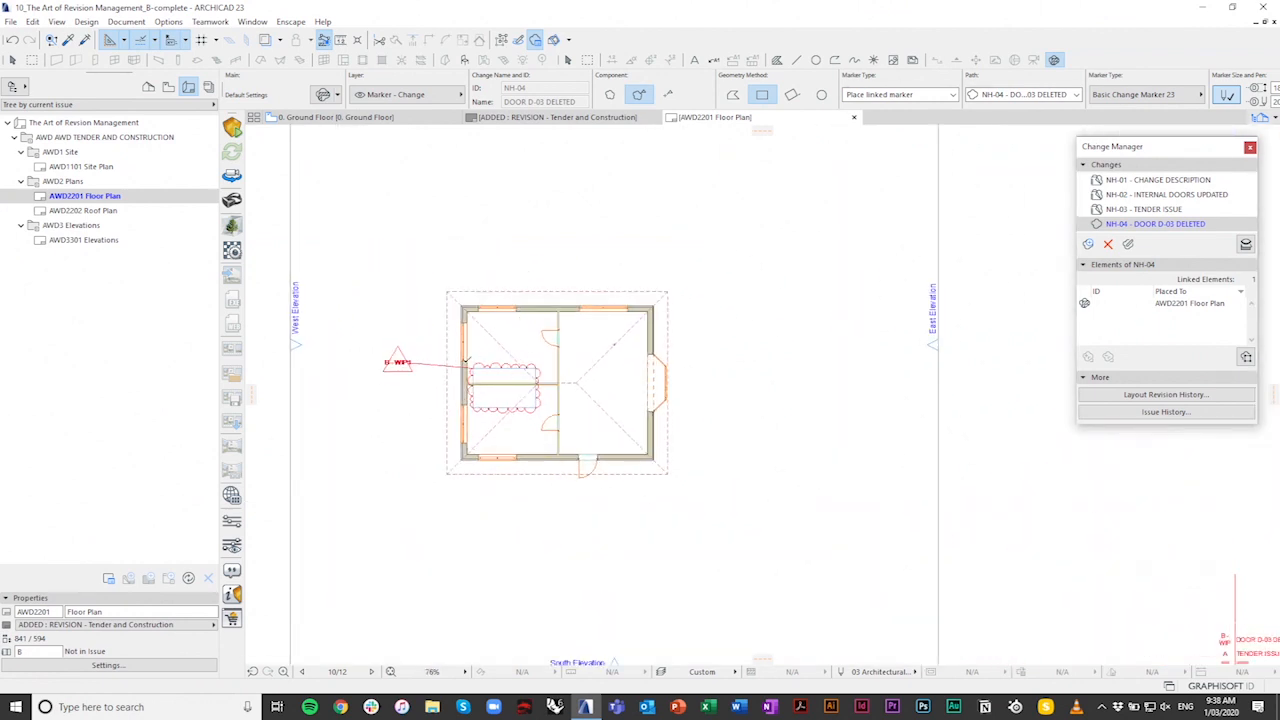
Step: Open the source view of the ground floor drawing and mirror the entrance door in the south wall to change its hand
key("Escape")
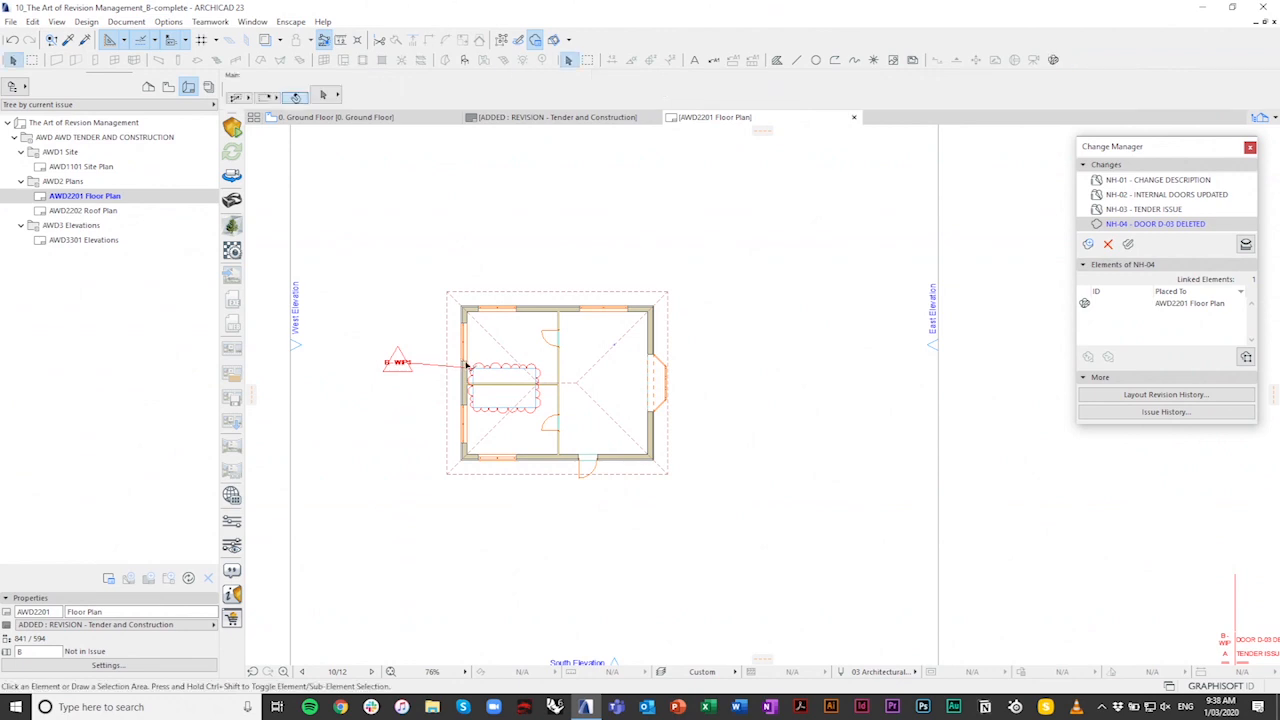
left_click(593, 310)
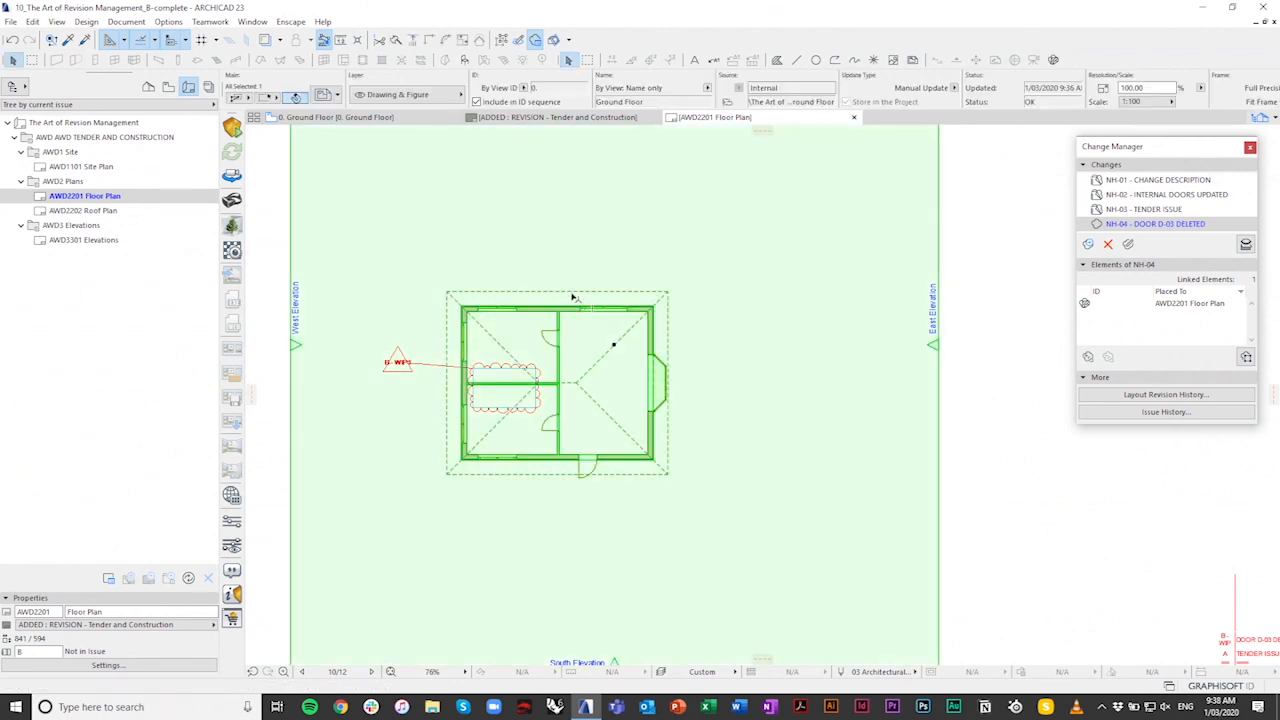
right_click(583, 313)
left_click(650, 357)
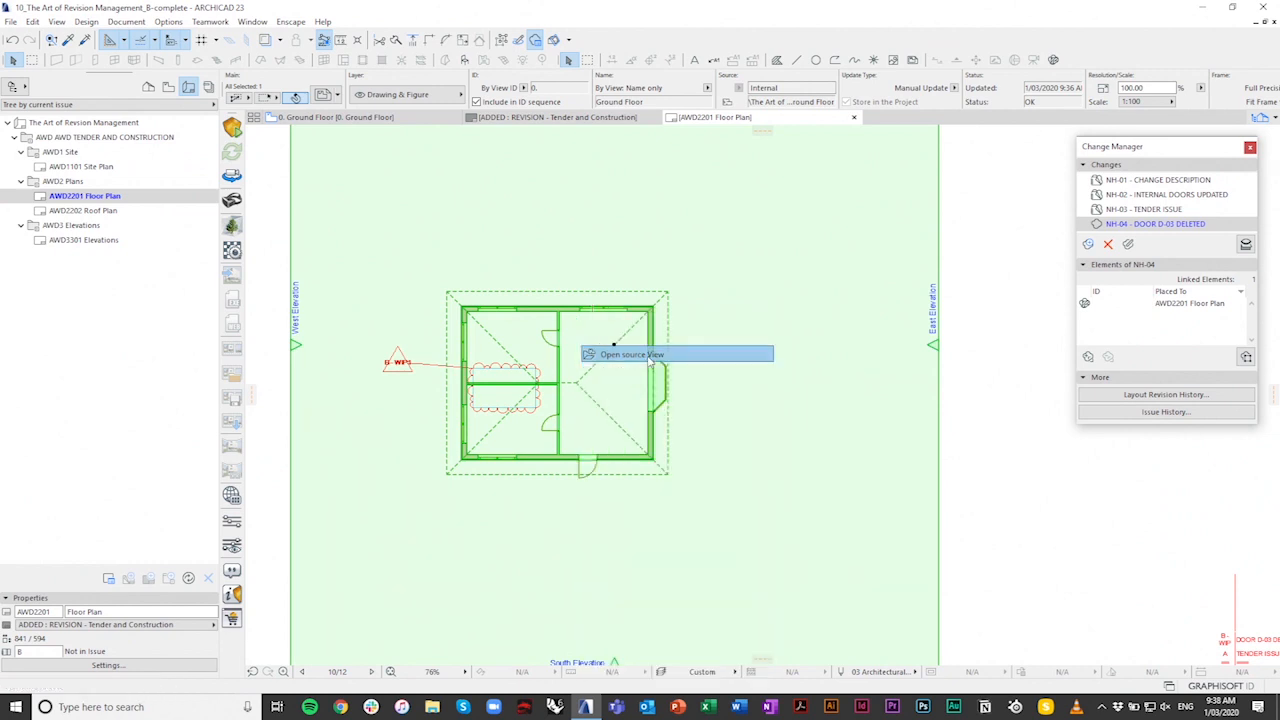
left_click(750, 553)
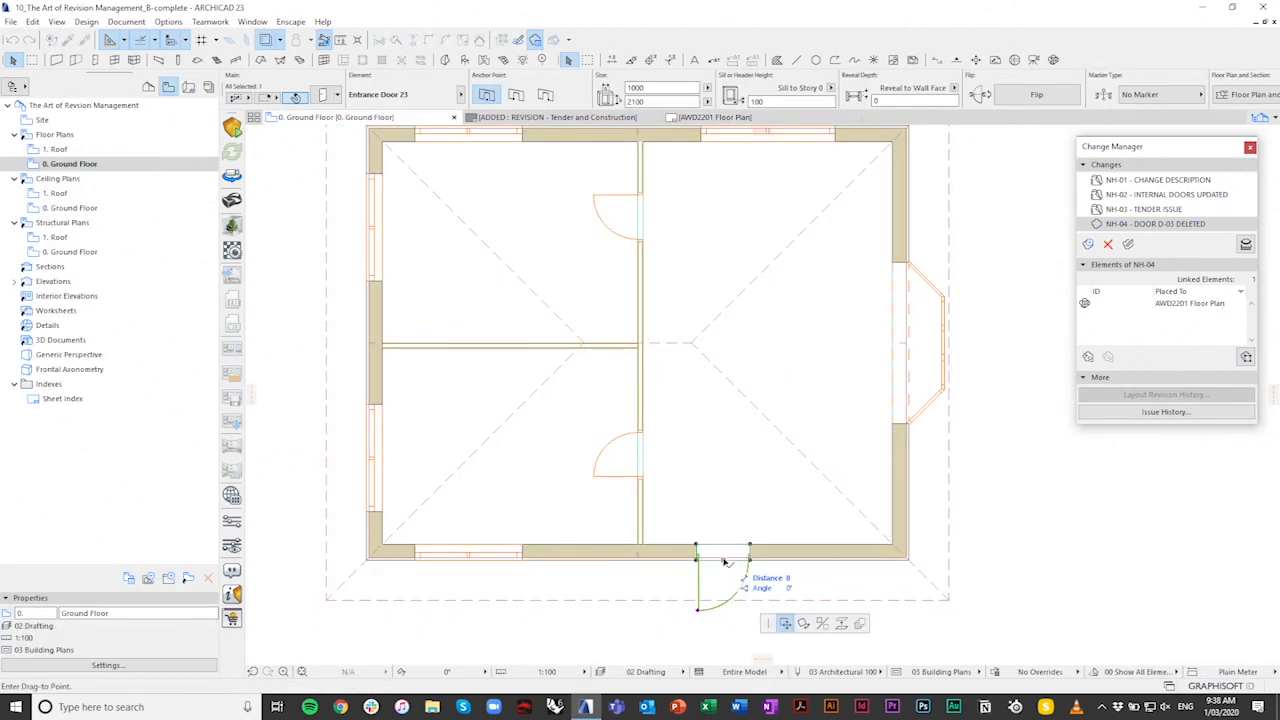
key("ctrl+m")
left_click(723, 560)
key("Escape")
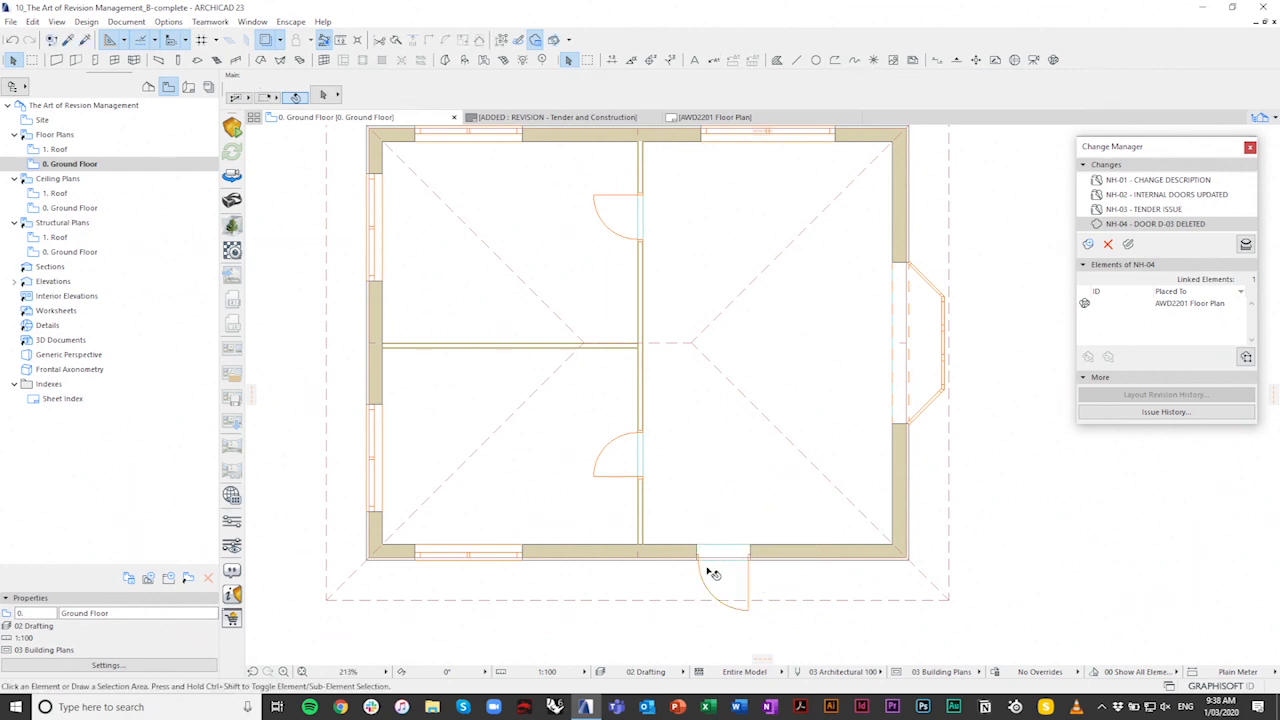
Step: Create a new change named DOOR D-01 HAND CHANGE in the Change Manager and fill in the initials
left_click(1088, 245)
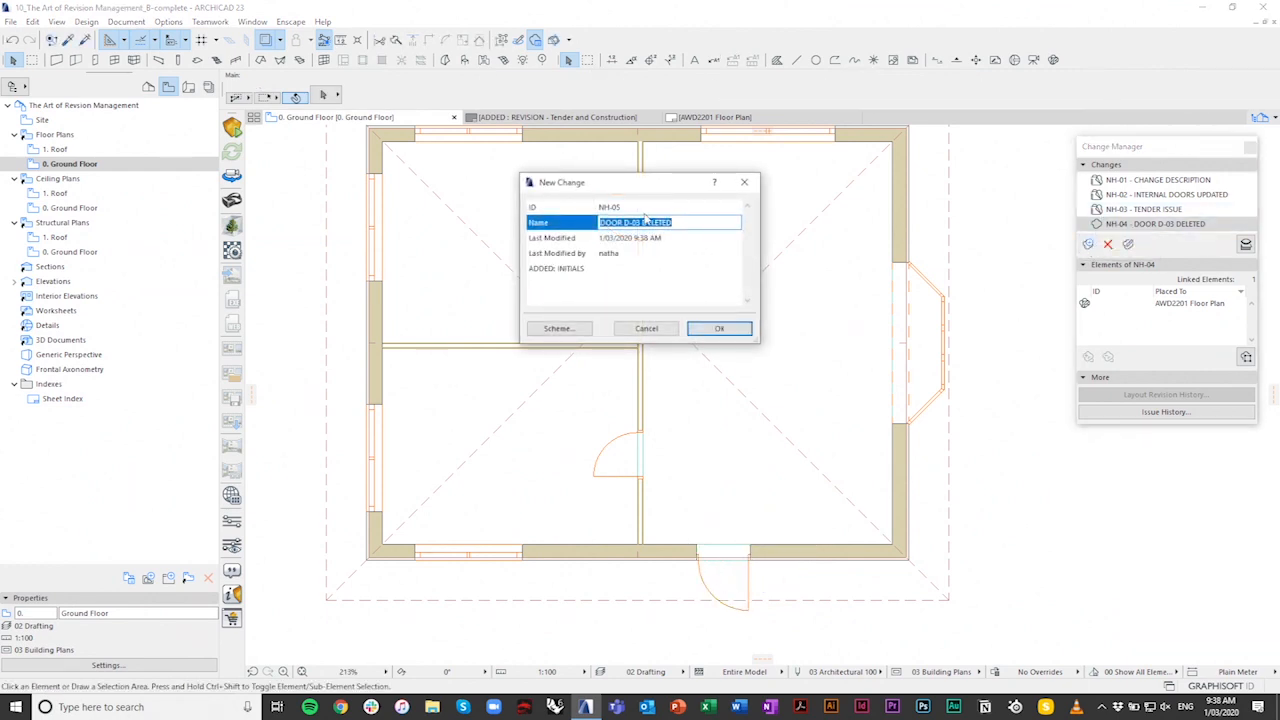
type("DOOR D-01 HAND CHANG")
key("Tab")
type("NH")
left_click(720, 329)
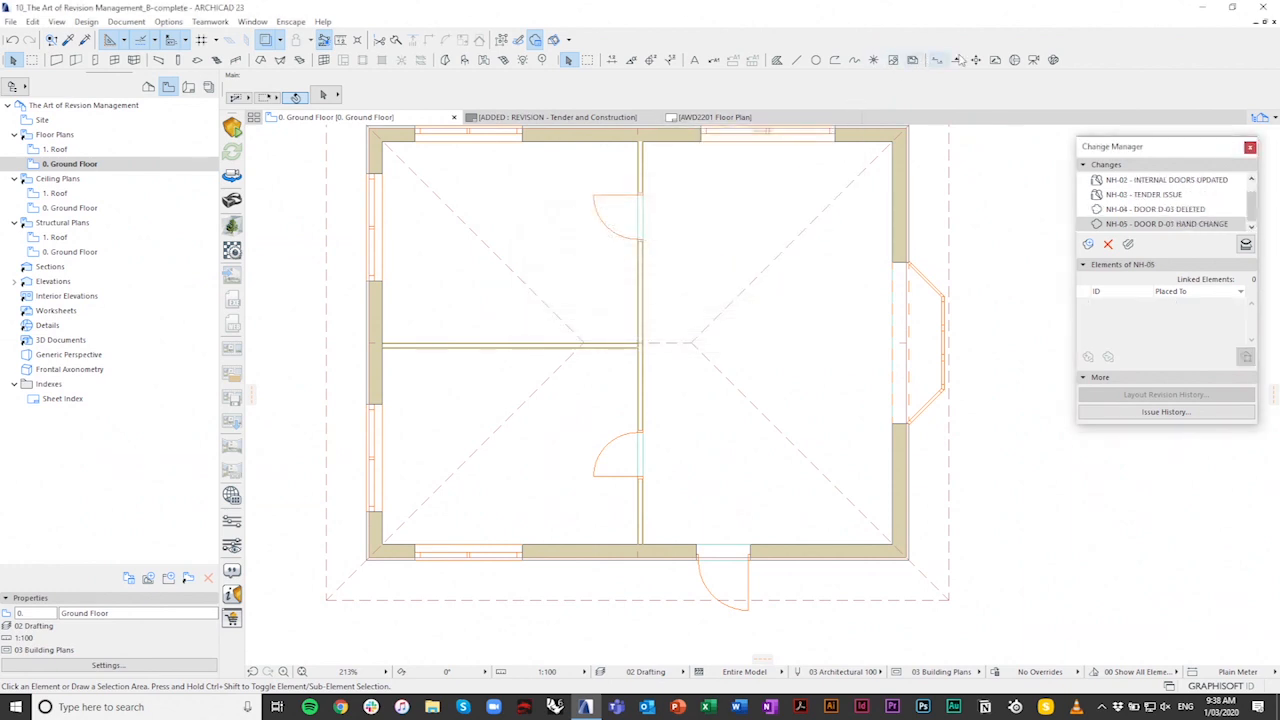
Step: Set the Change tool defaults to reference the DOOR D-01 HAND CHANGE change
left_click(1054, 59)
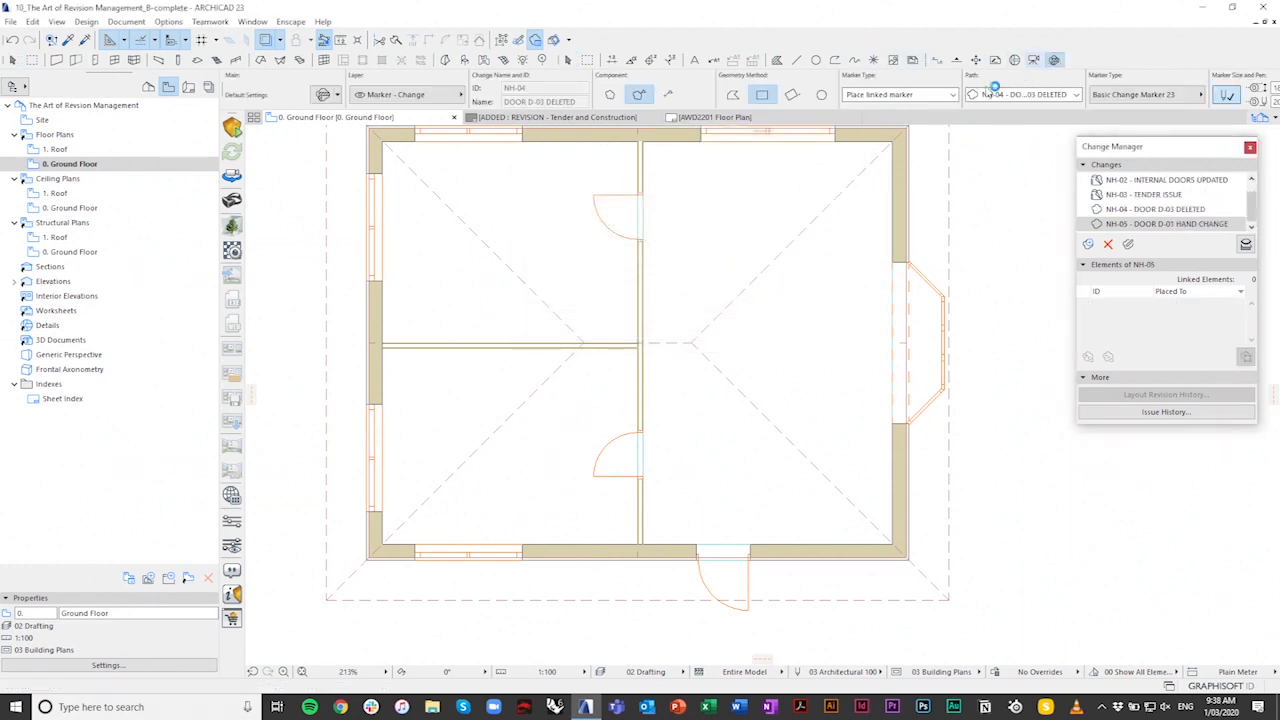
left_click(323, 95)
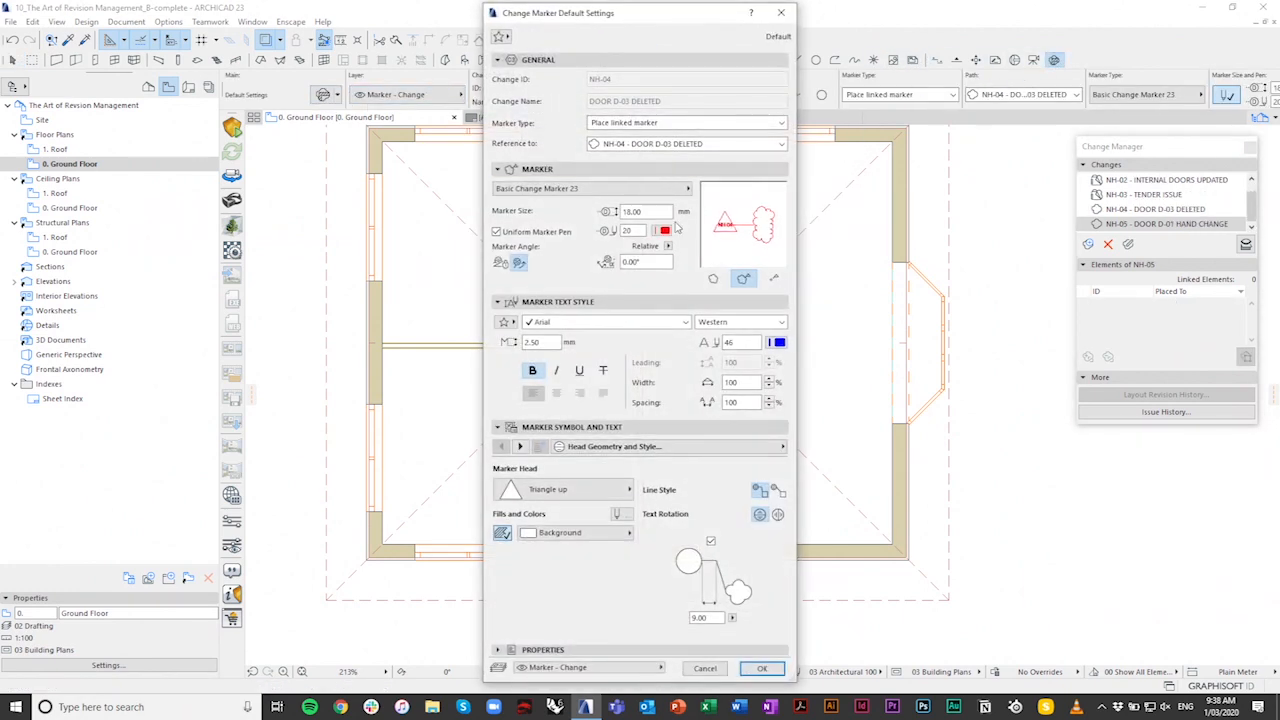
left_click(668, 145)
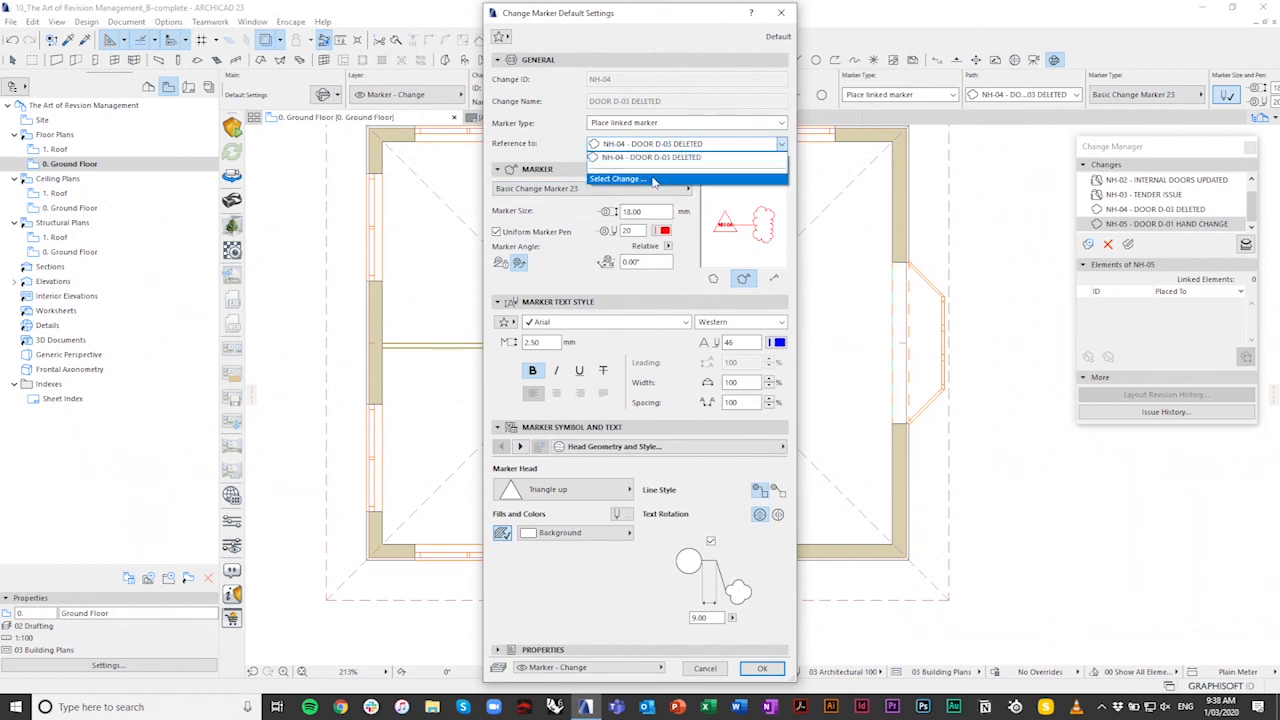
left_click(658, 179)
left_click(632, 237)
left_click(708, 378)
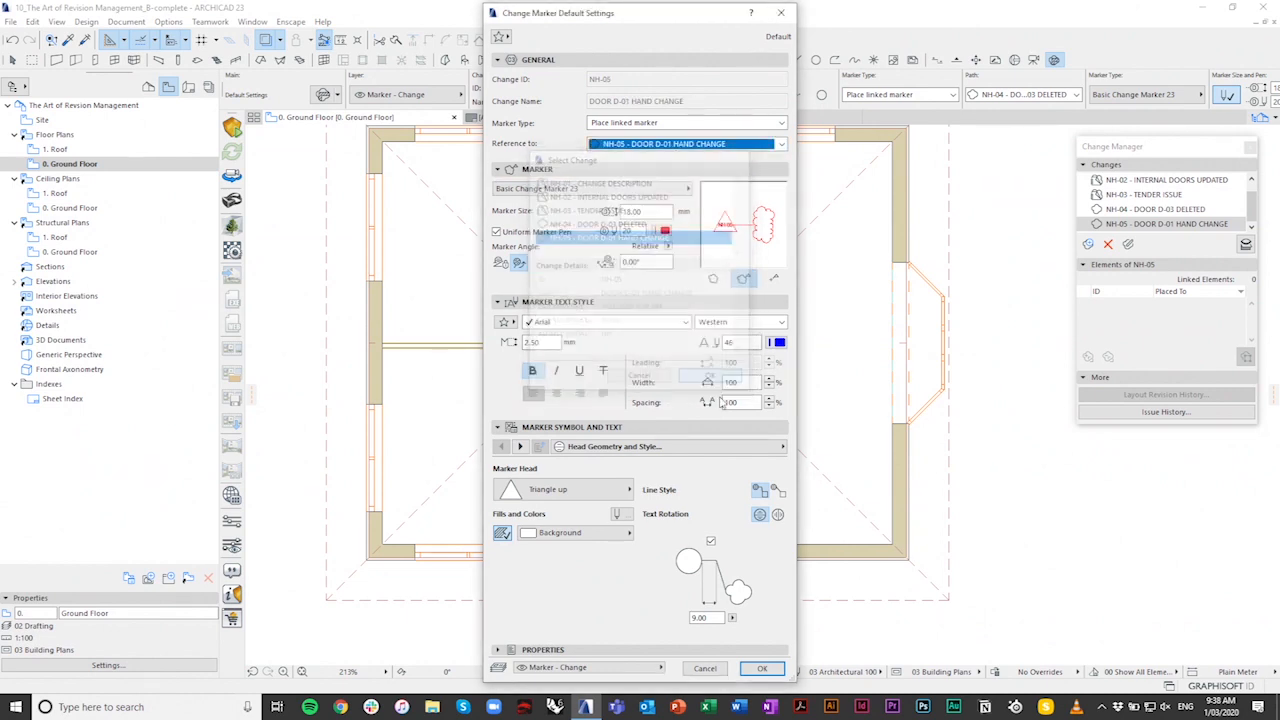
left_click(768, 665)
Step: Try marking the entrance door with a rectangular change cloud and triangle marker in the Ground Floor view, and delete that marker
left_click(671, 508)
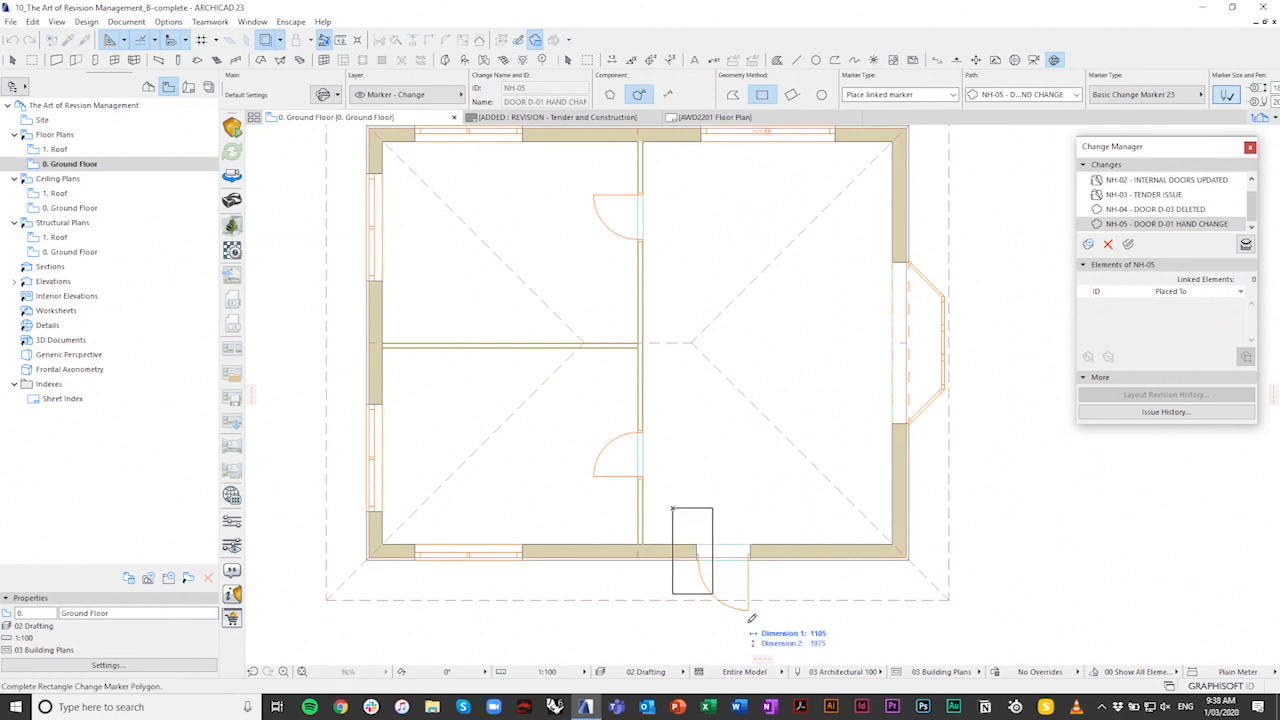
left_click(788, 632)
scroll(794, 620, "down", 2)
middle_click_drag(739, 486, 638, 329)
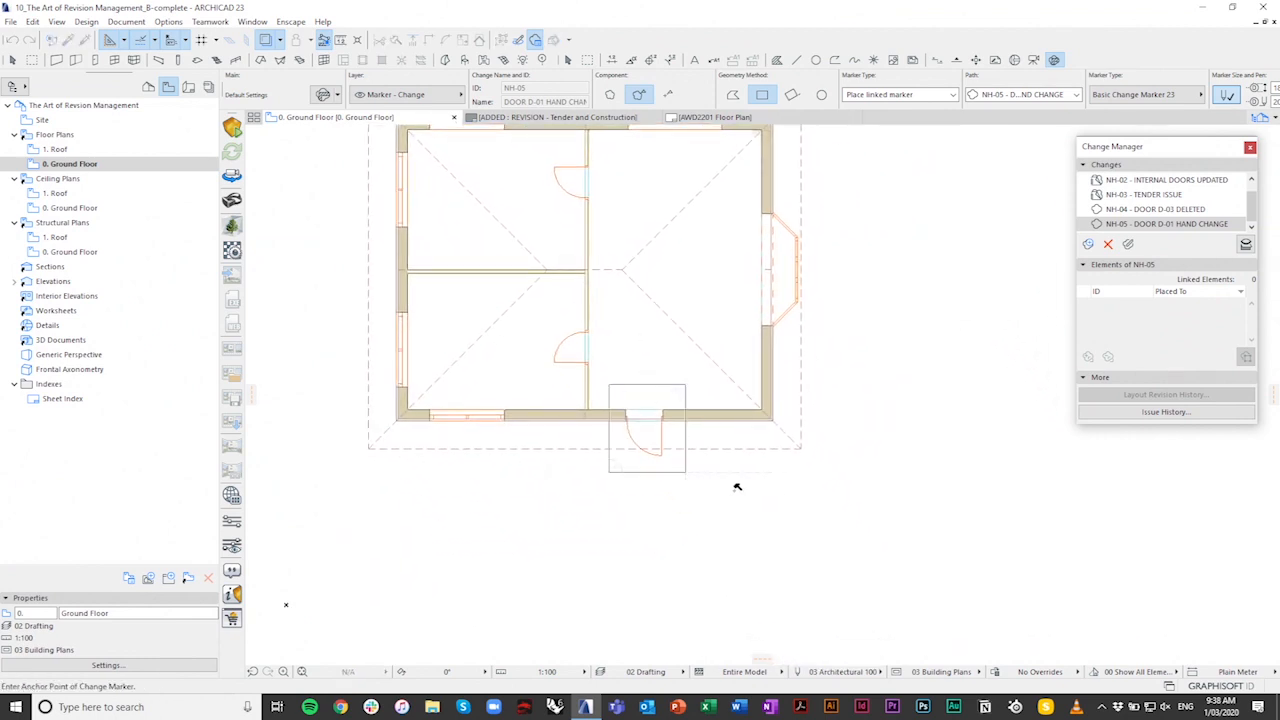
left_click(722, 488)
scroll(716, 497, "down", 2)
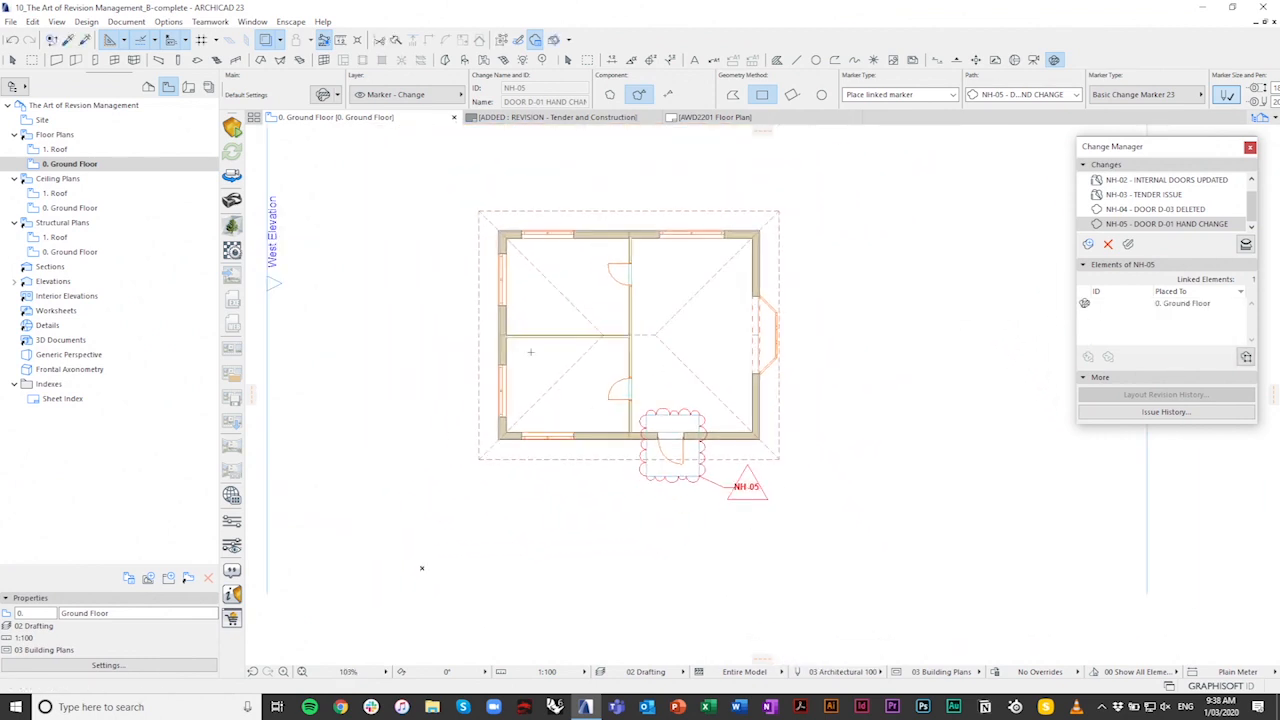
scroll(530, 351, "down", 5)
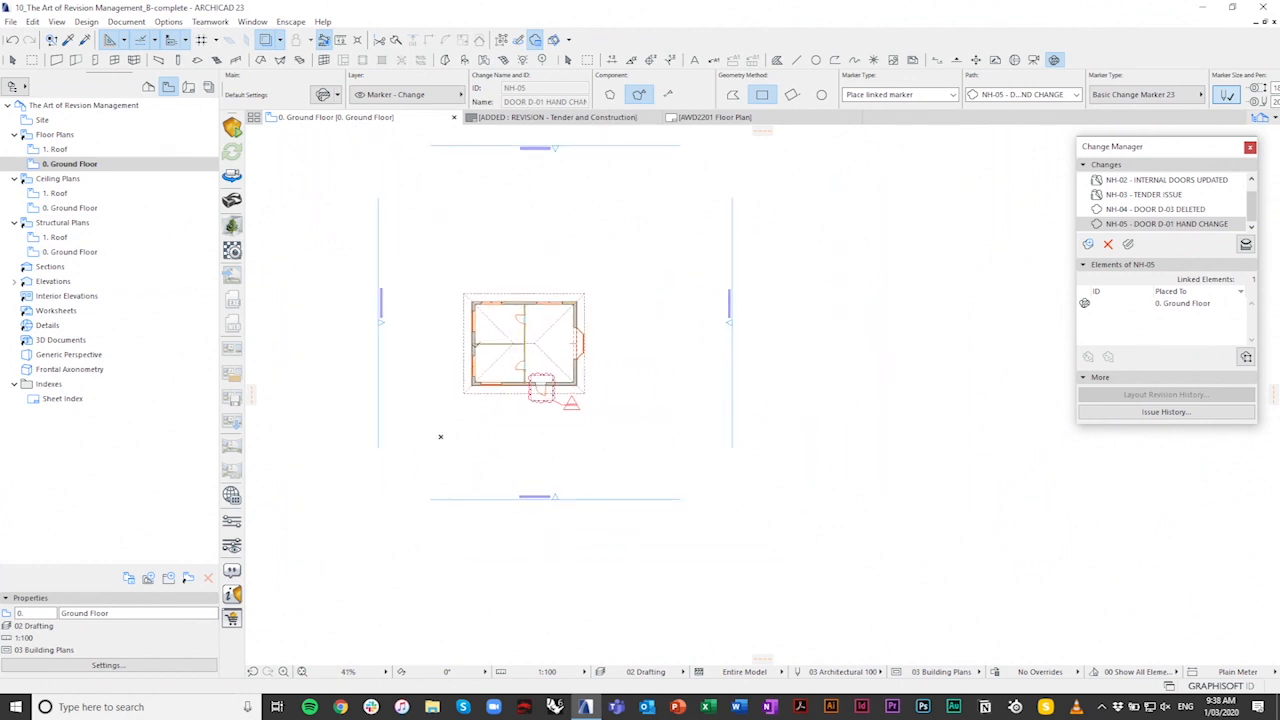
left_click(552, 399, "shift")
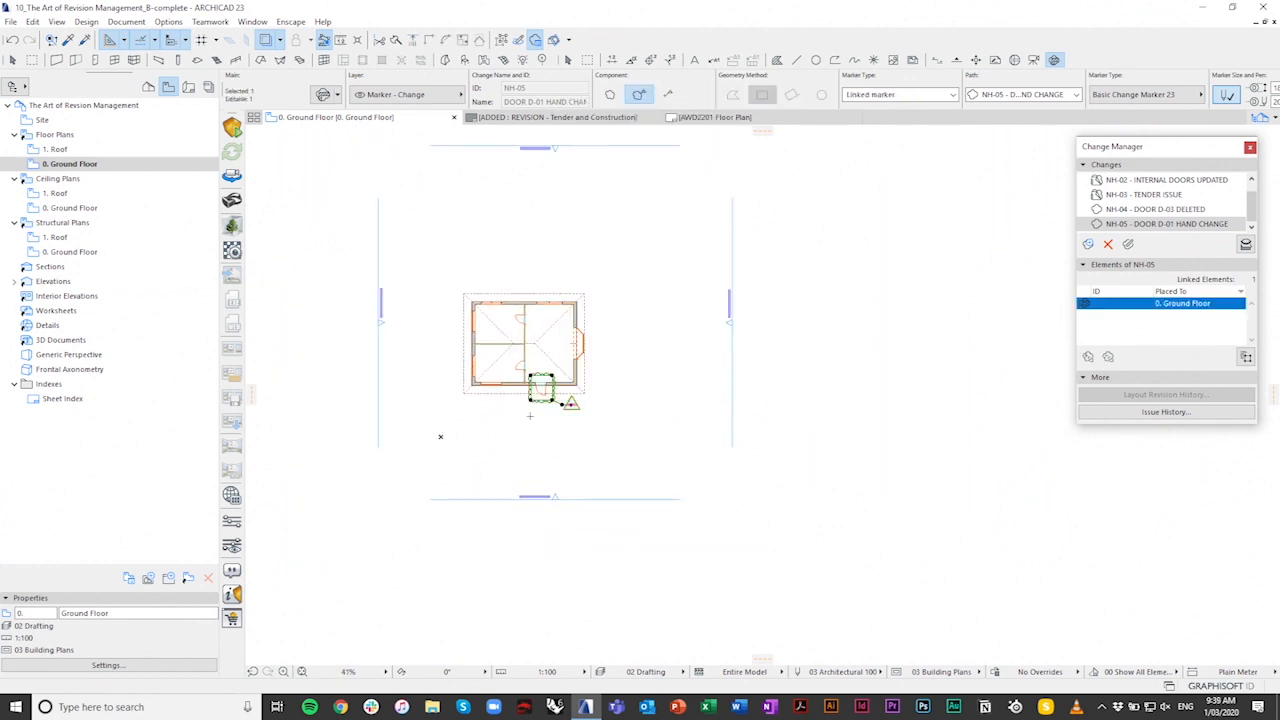
key("Delete")
Step: Close the Tender and Construction master layout and return to the AWD2201 Floor Plan layout
mouse_move(578, 122)
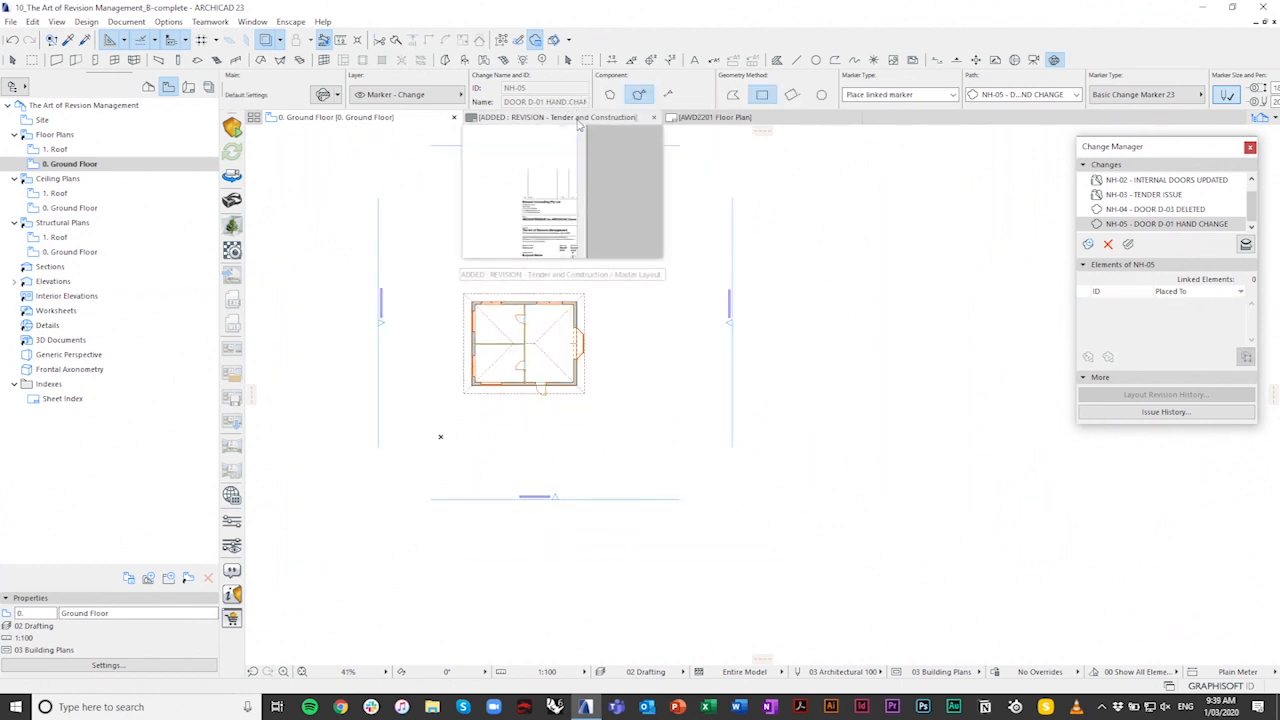
left_click(582, 118)
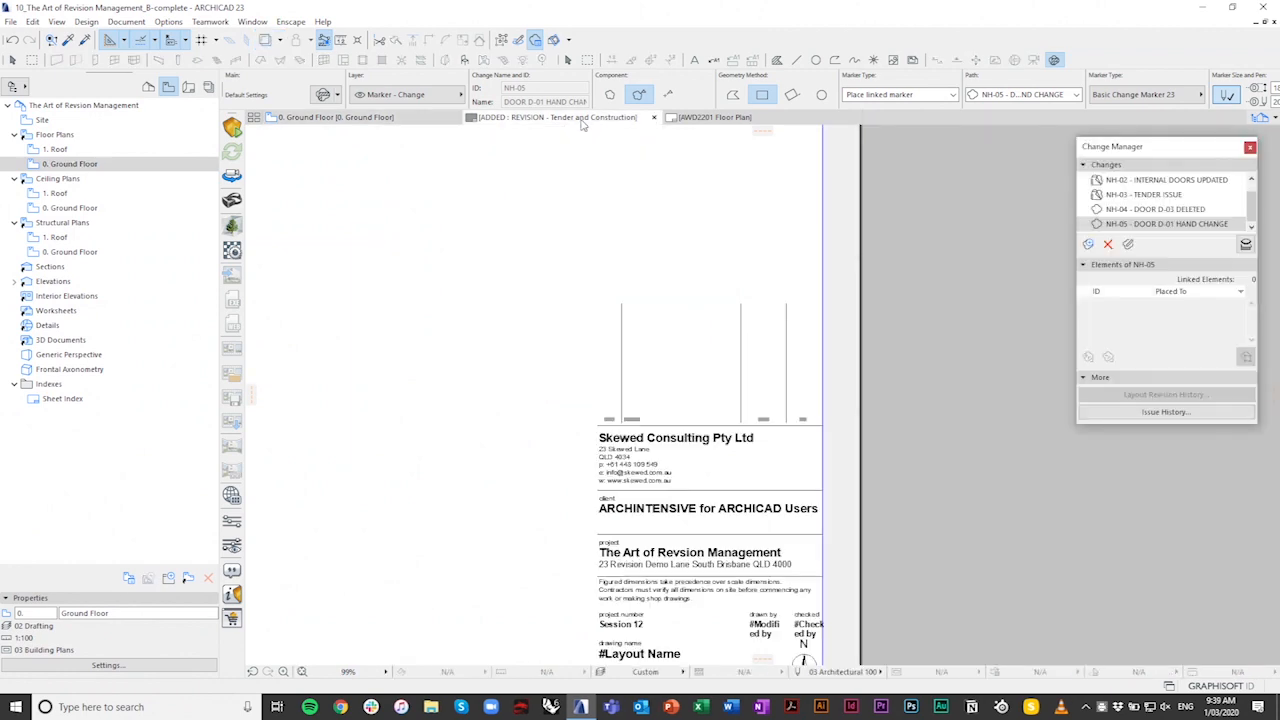
left_click(655, 117)
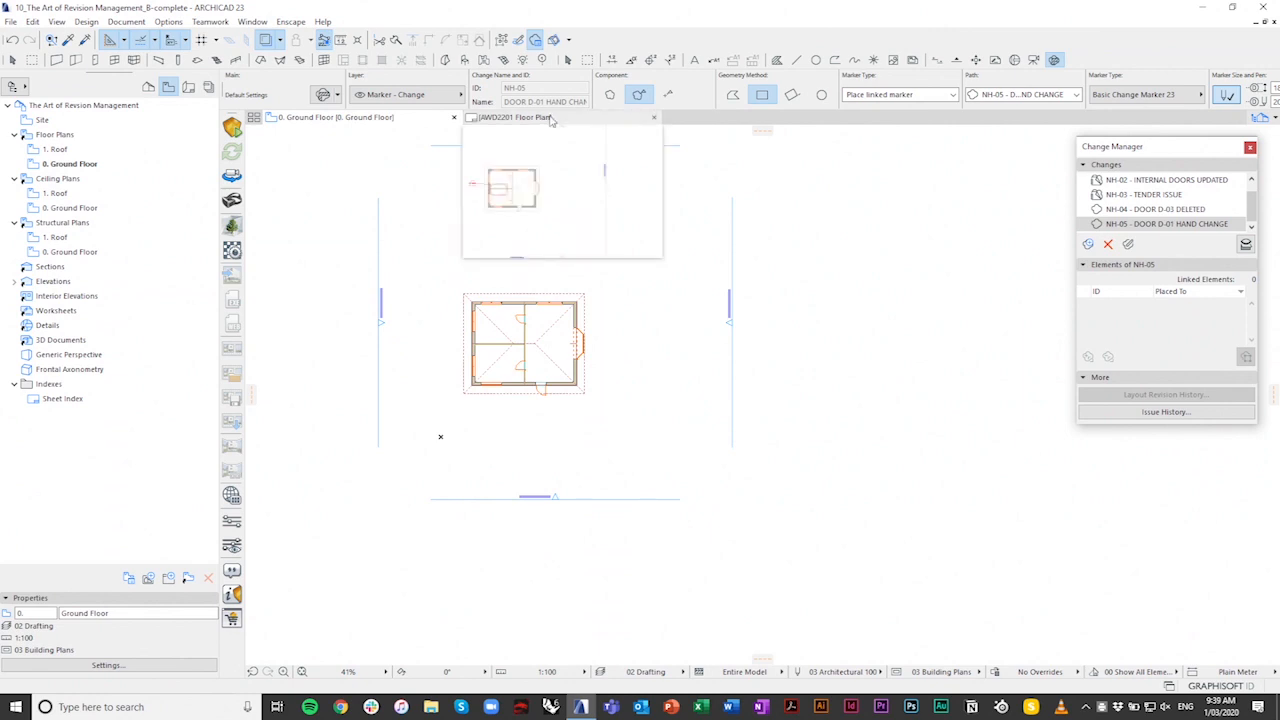
left_click(514, 118)
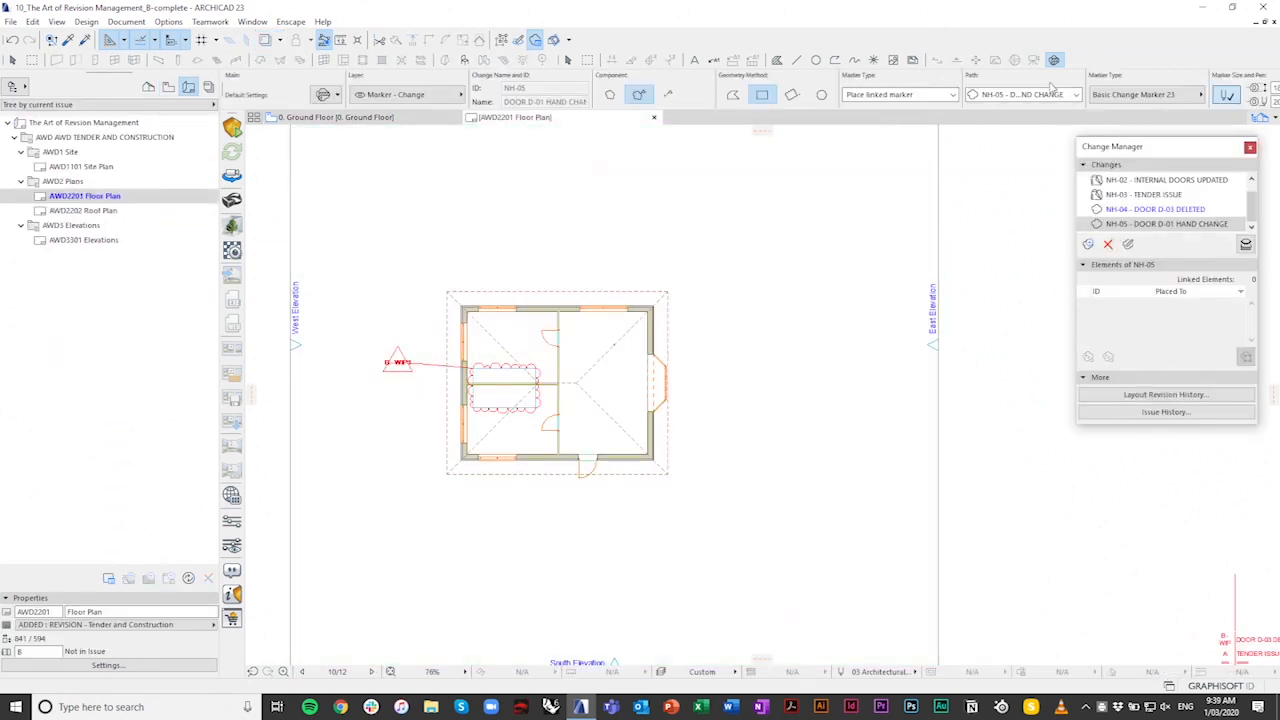
Step: Update the ground floor drawing placed on the Floor Plan layout and deselect it
left_click(1041, 95)
left_click(1041, 97)
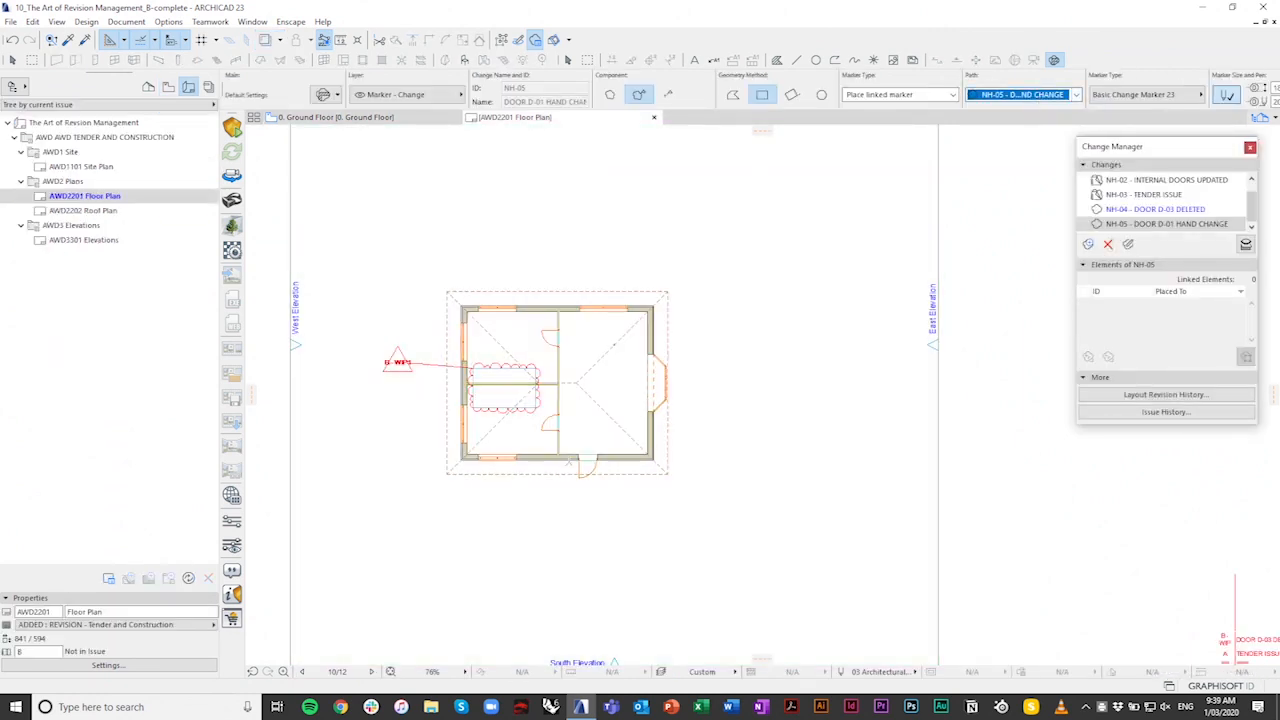
scroll(568, 461, "up", 3)
scroll(581, 416, "down", 5)
left_click(491, 491)
right_click(491, 488)
left_click(522, 218)
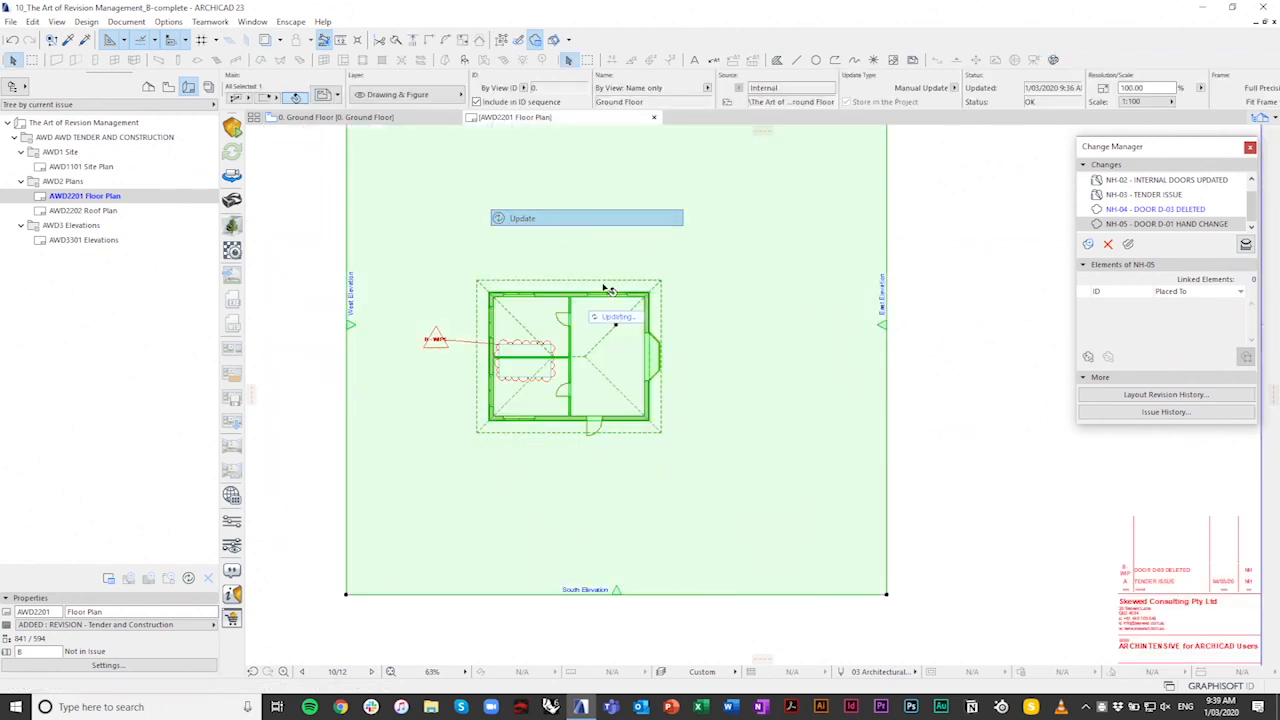
left_click(949, 357)
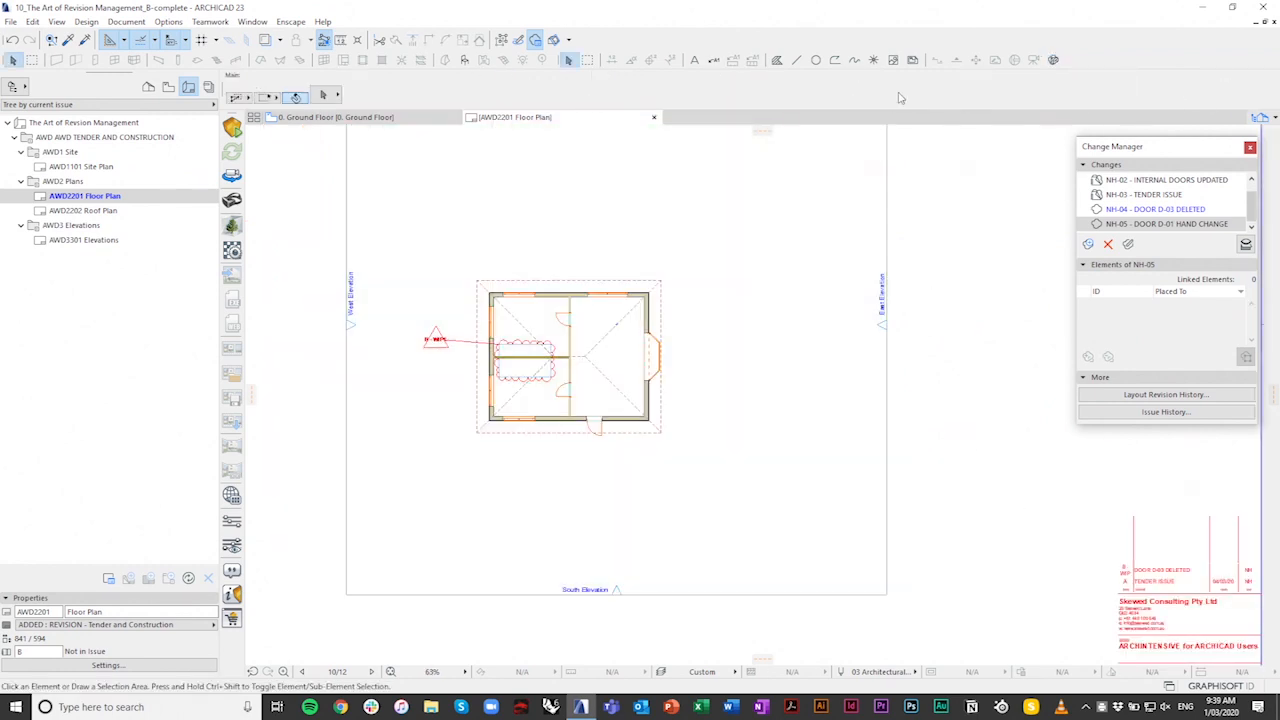
Step: Draw a rectangular change cloud around the entrance door on the layout, place its triangle marker southeast of it, and check the revision table
left_click(1054, 60)
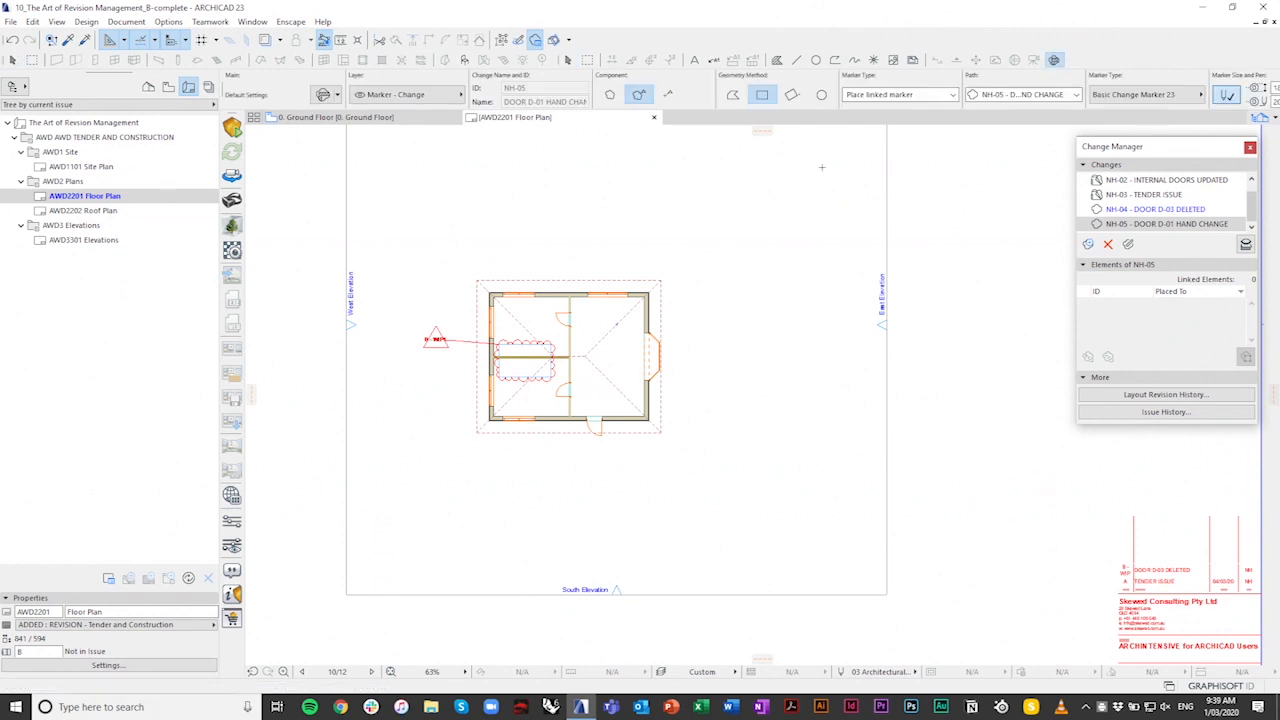
left_click(1017, 93)
left_click(1017, 94)
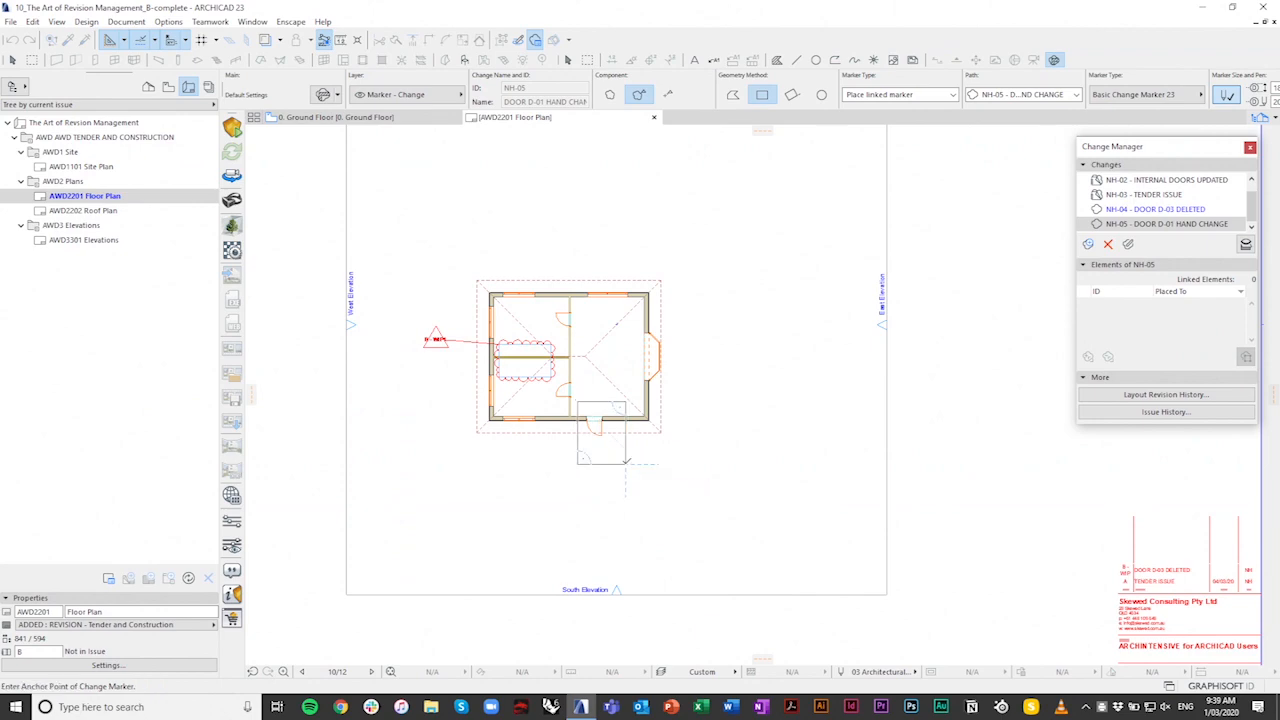
left_click(651, 470)
mouse_move(723, 486)
middle_mouse_down()
mouse_move(569, 369)
mouse_move(497, 341)
middle_mouse_up()
scroll(1005, 433, "up", 5)
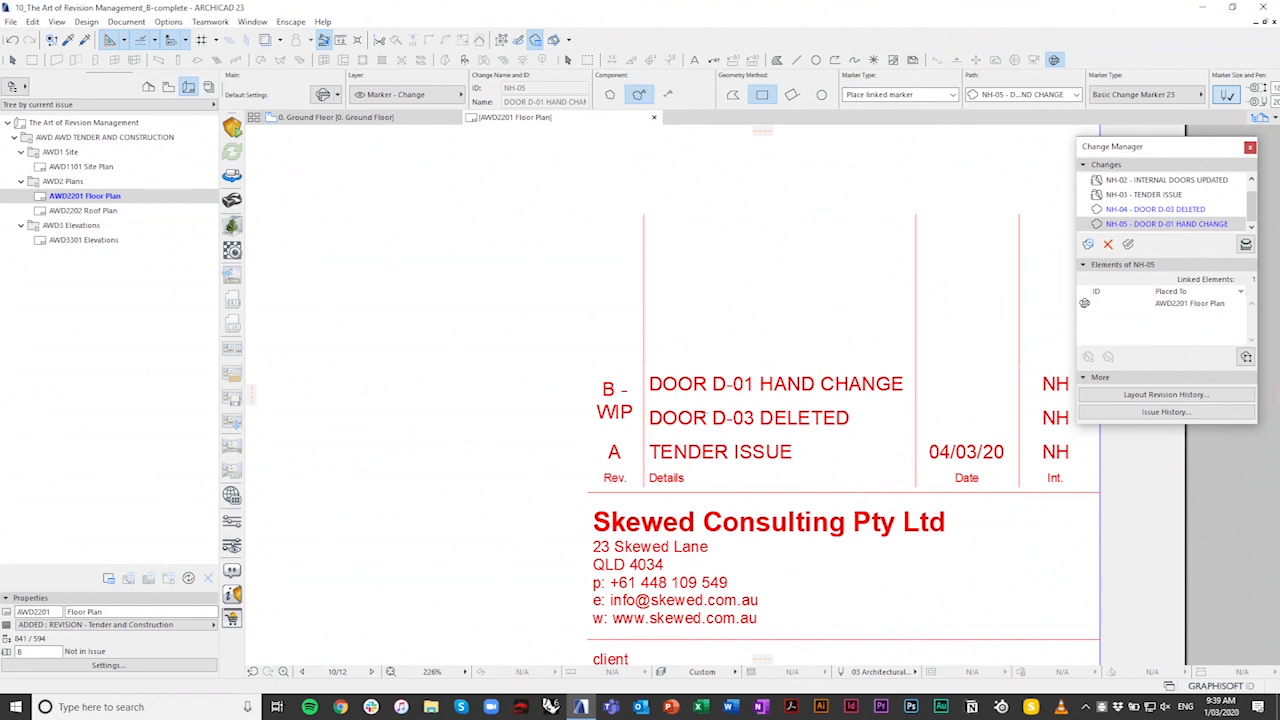
scroll(868, 412, "down", 2)
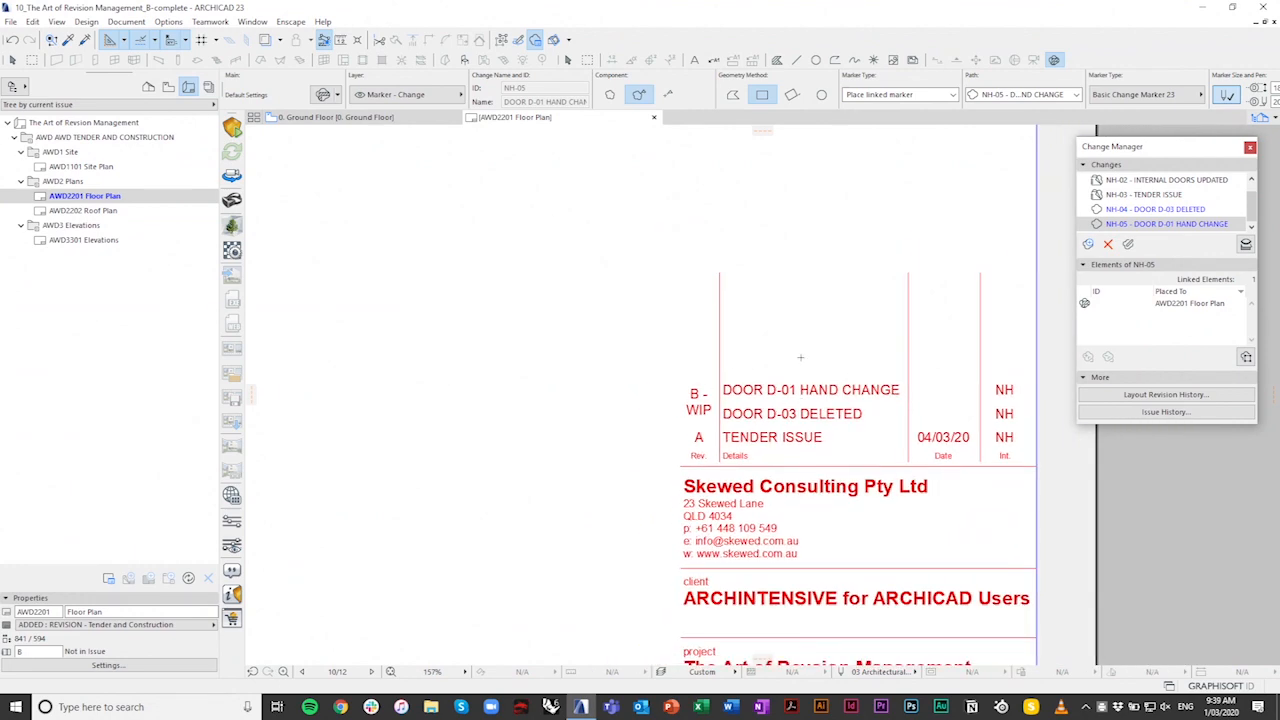
scroll(700, 412, "down", 5)
middle_click_drag(255, 358, 360, 363)
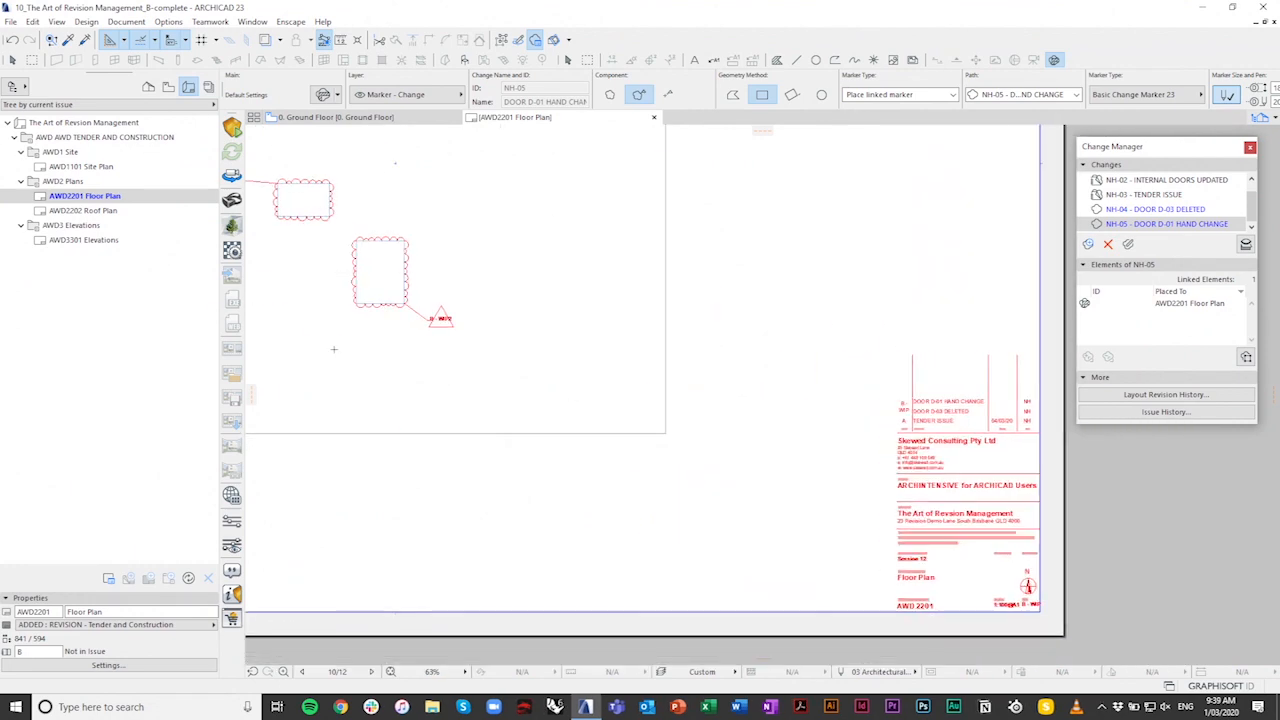
Step: Open the AWD3301 Elevations layout, update its South Elevation drawing and deselect it
scroll(357, 331, "up", 5)
scroll(575, 385, "down", 4)
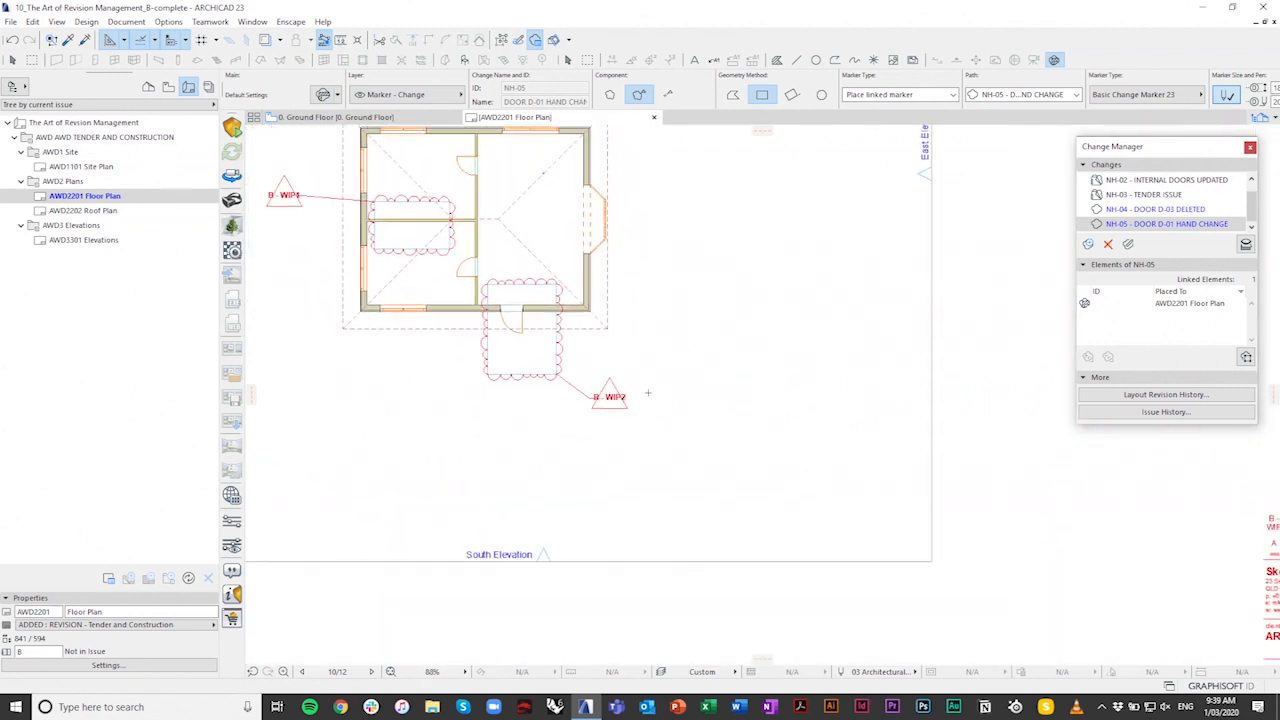
middle_click_drag(580, 385, 572, 384)
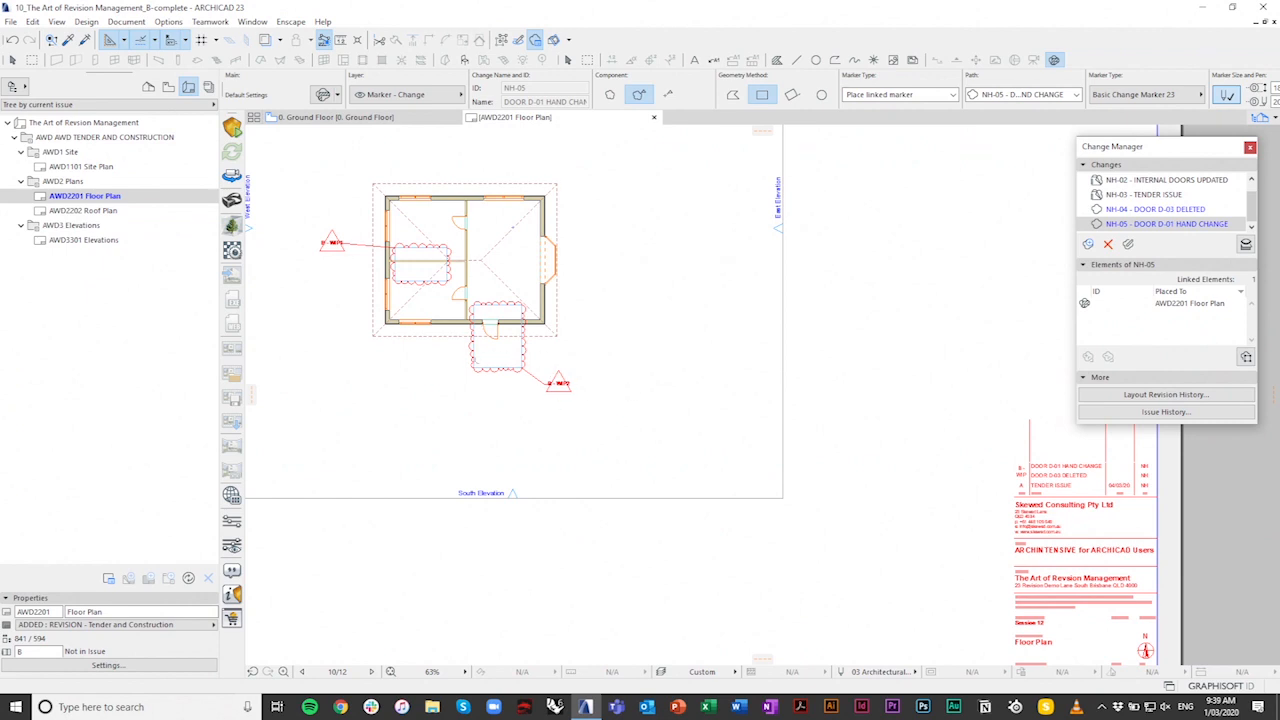
middle_click_drag(314, 253, 464, 315)
double_click(104, 243)
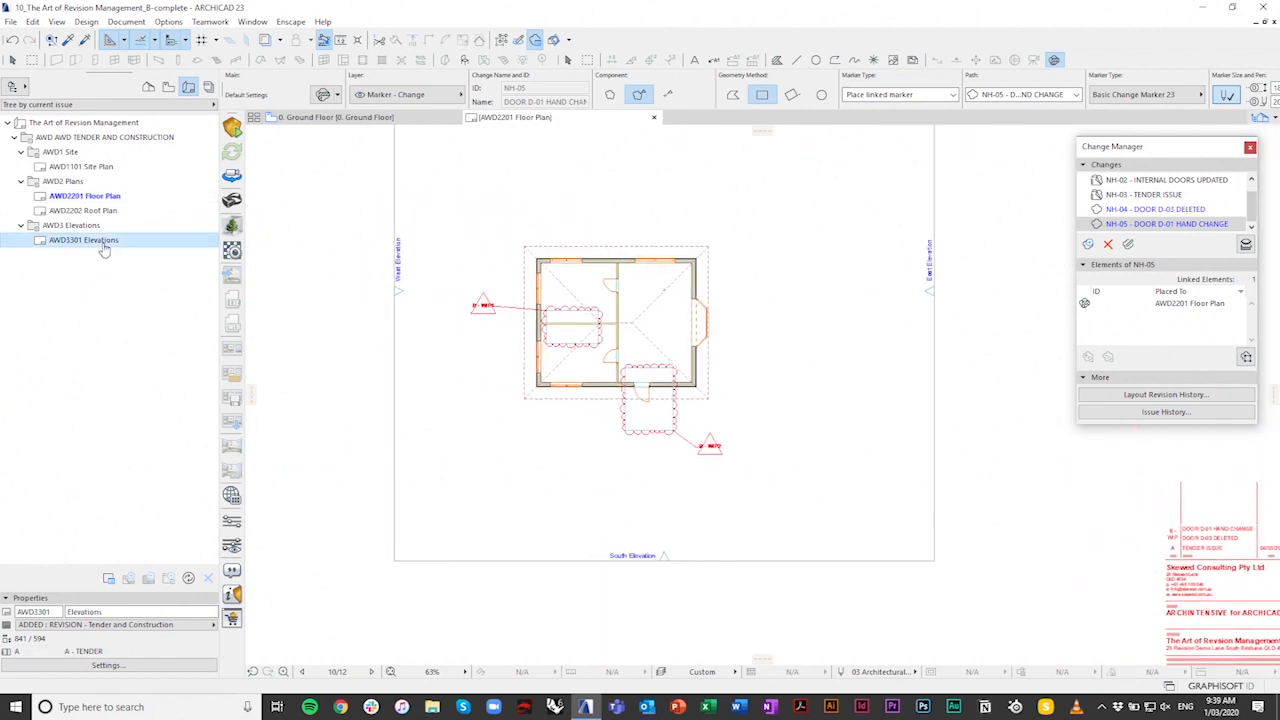
scroll(787, 240, "down", 1)
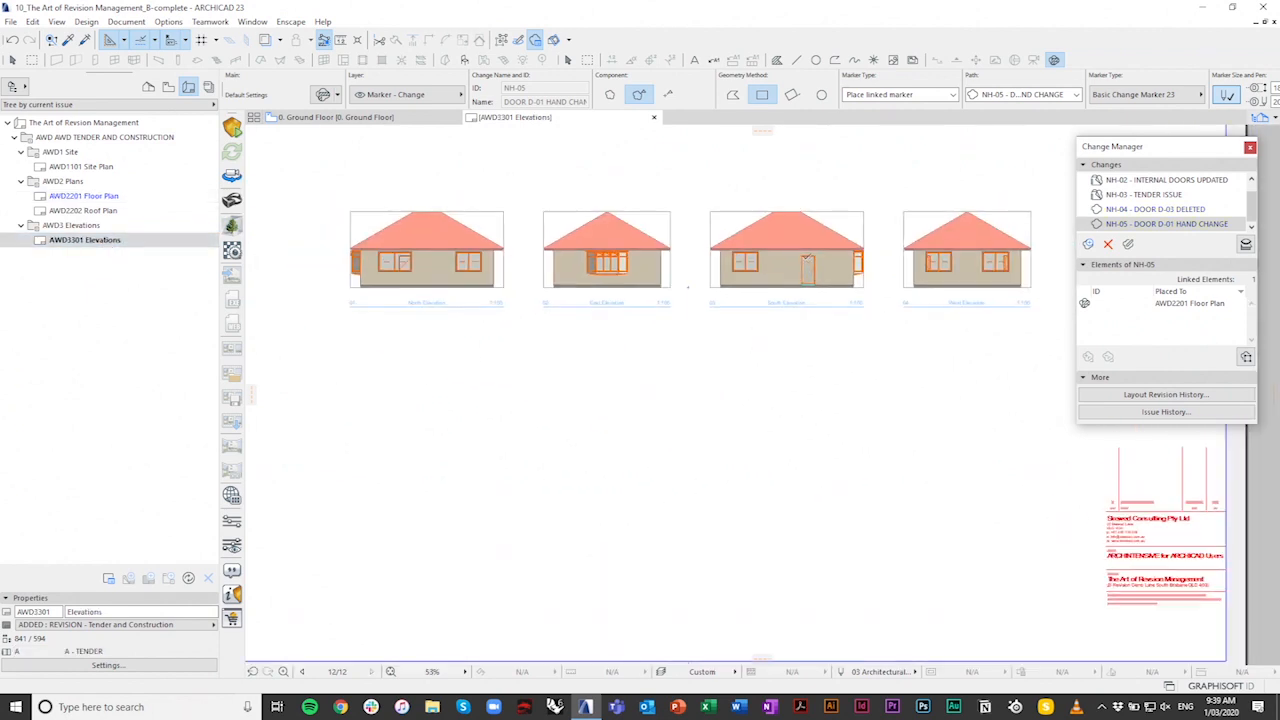
scroll(792, 235, "up", 4)
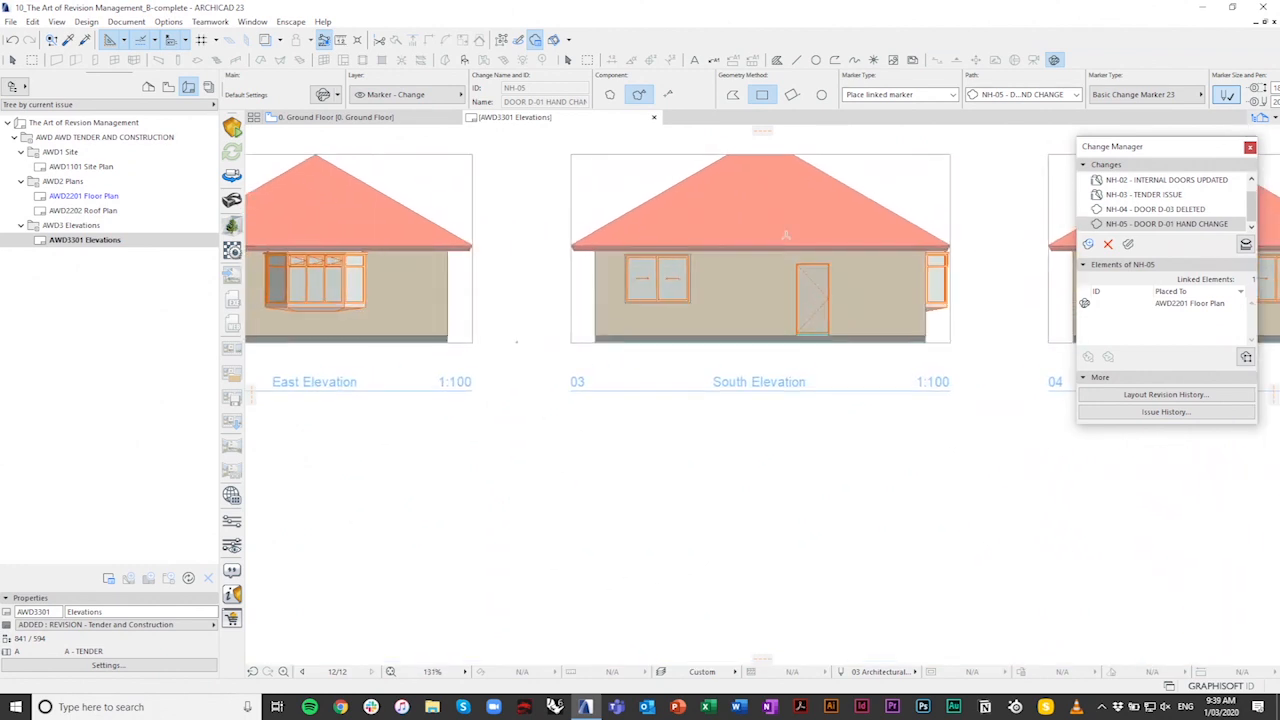
right_click(632, 174)
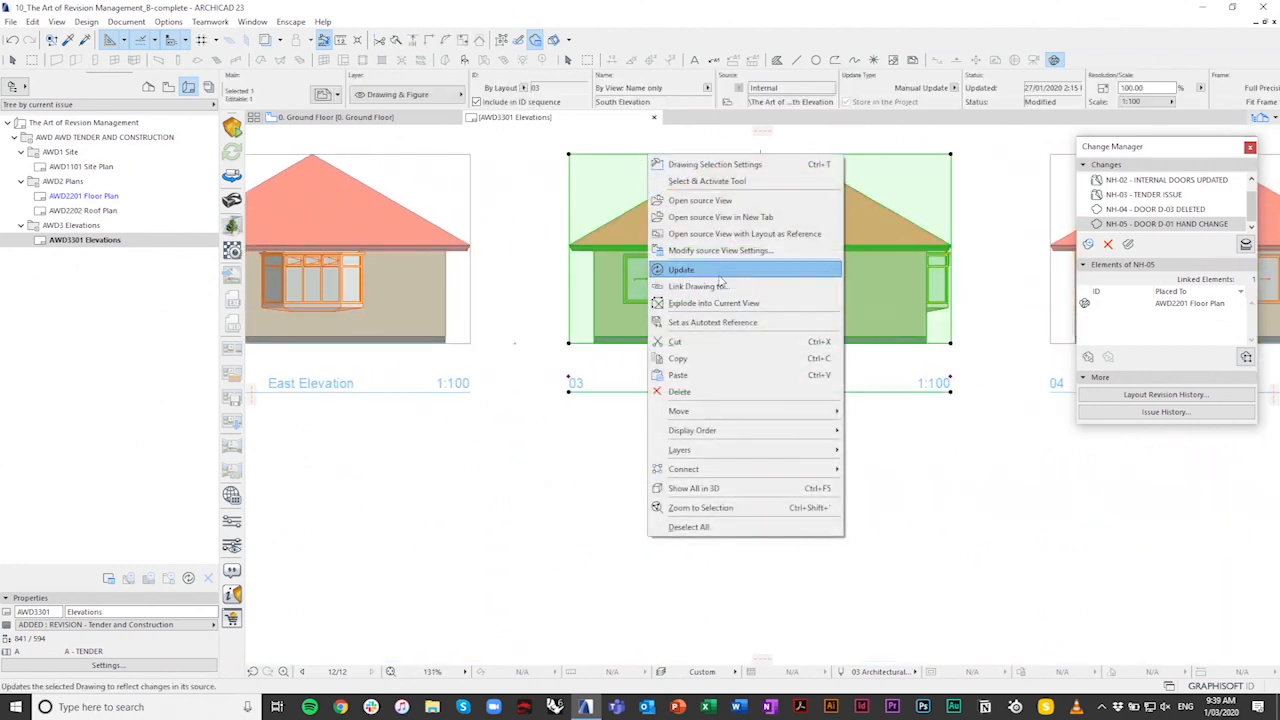
left_click(681, 269)
key("Escape")
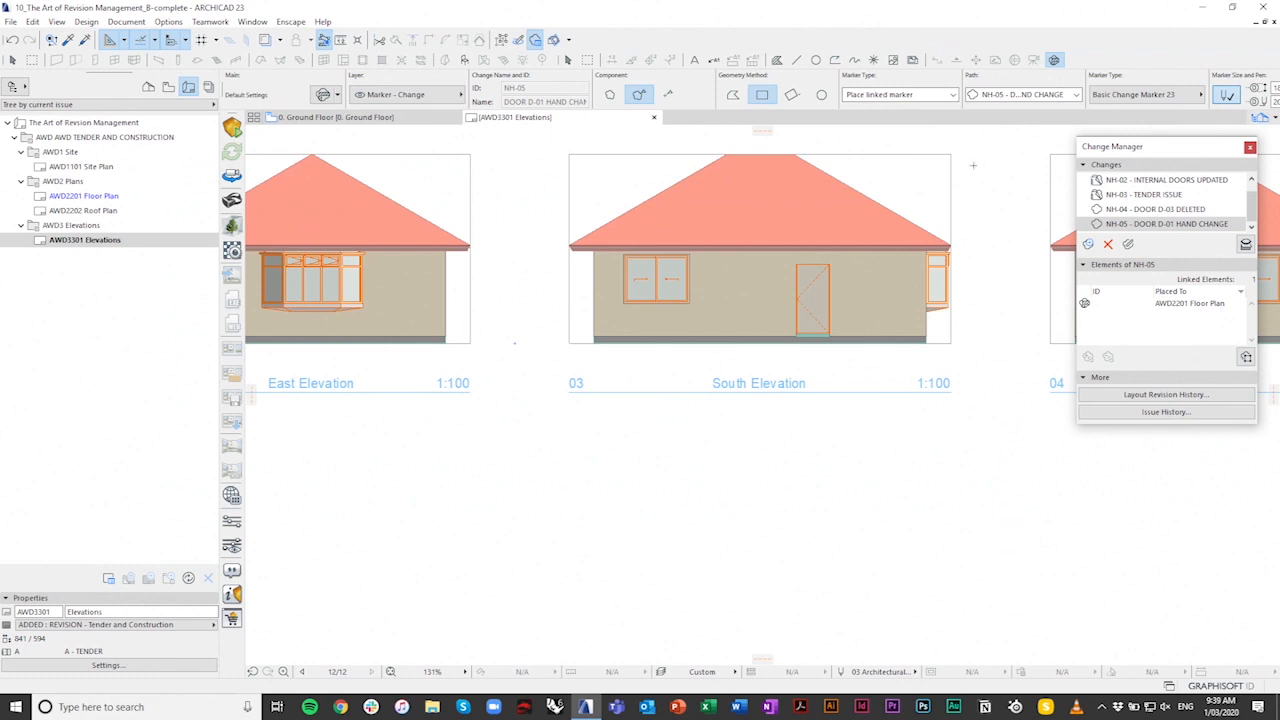
Step: Draw a rectangular change cloud around the South Elevation door, place its triangle marker up beyond the roof's east end, and check the revision table
middle_click_drag(1027, 210, 888, 298)
scroll(645, 416, "up", 3)
left_click(625, 463)
left_click(767, 283)
scroll(764, 300, "down", 3)
middle_click_drag(760, 326, 673, 495)
left_click(742, 331)
scroll(655, 404, "down", 3)
middle_click_drag(655, 404, 449, 163)
scroll(449, 163, "down", 1)
middle_click_drag(710, 379, 687, 225)
scroll(783, 318, "up", 3)
scroll(783, 318, "down", 3)
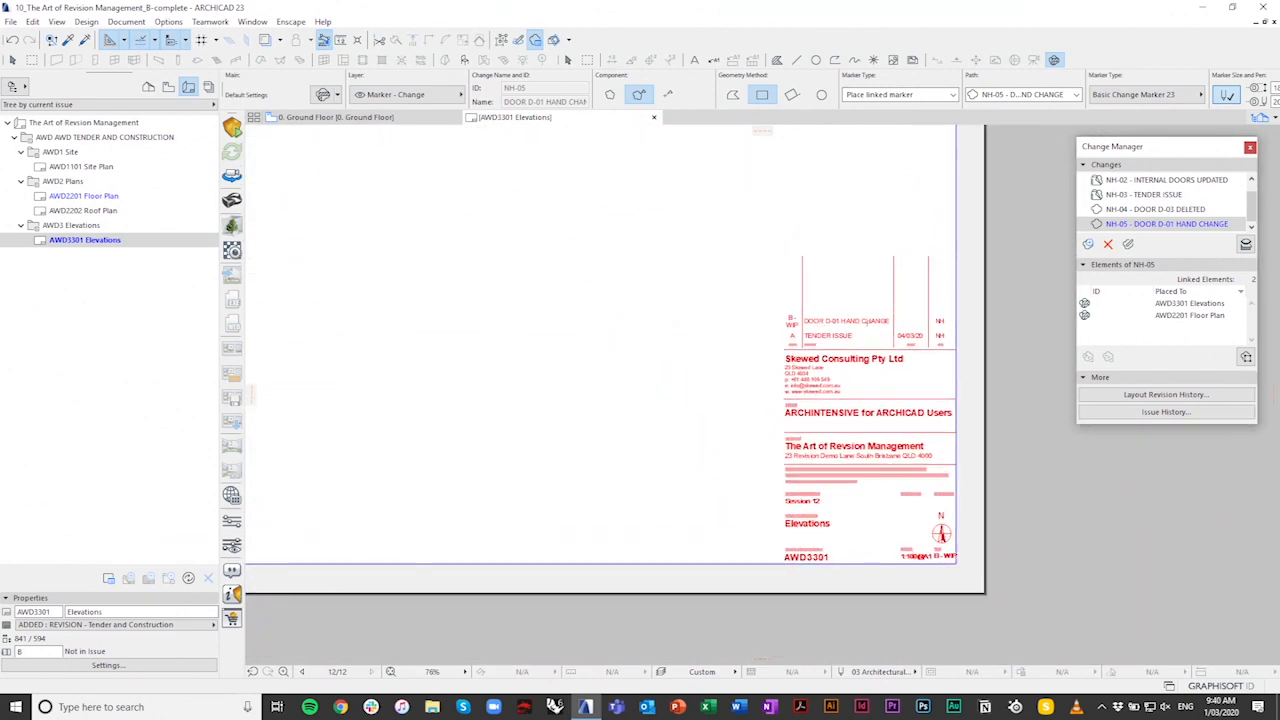
scroll(474, 320, "down", 2)
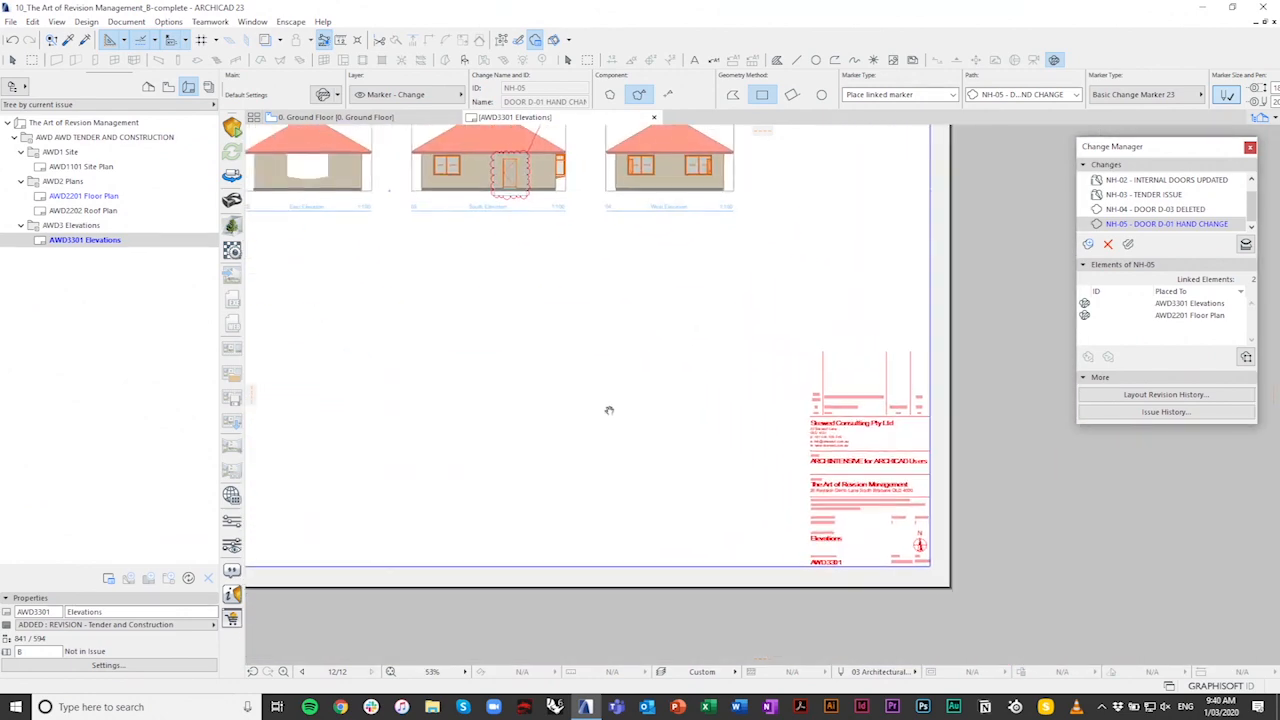
Step: Create a new issue for the layout book, continuing despite outdated drawings, and name it DOOR AMENDMENTS
right_click(113, 127)
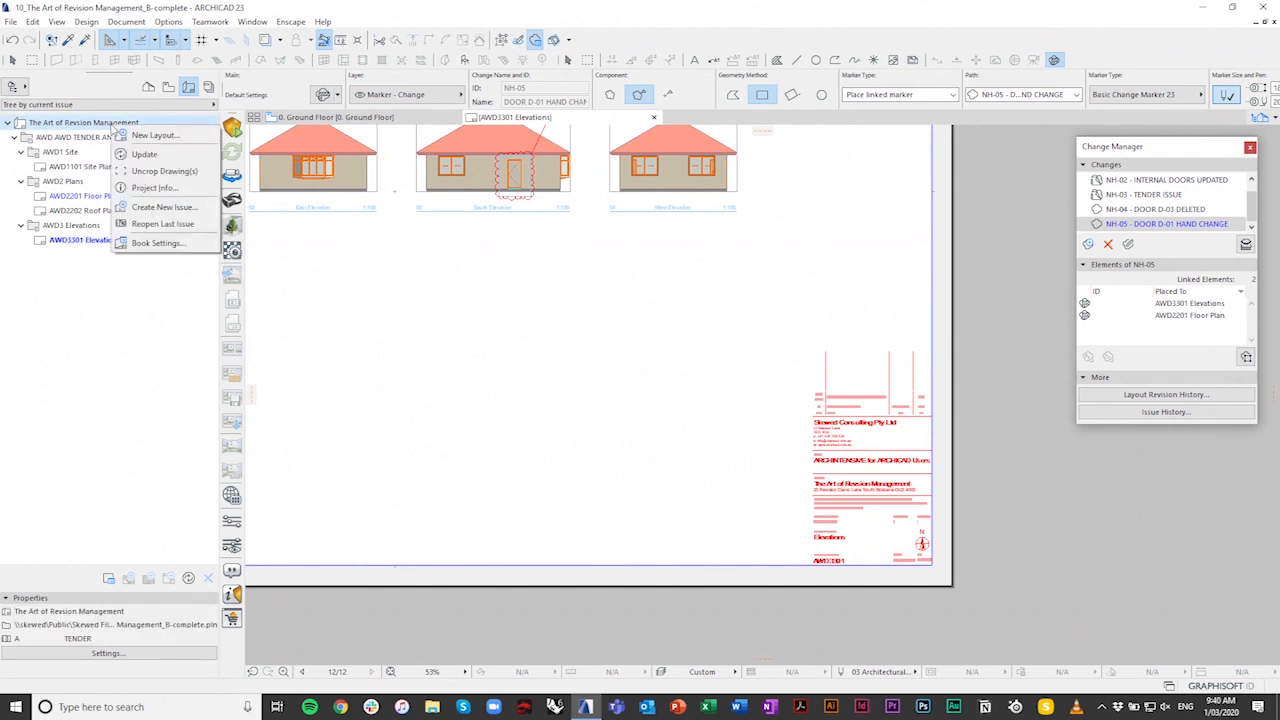
left_click(166, 208)
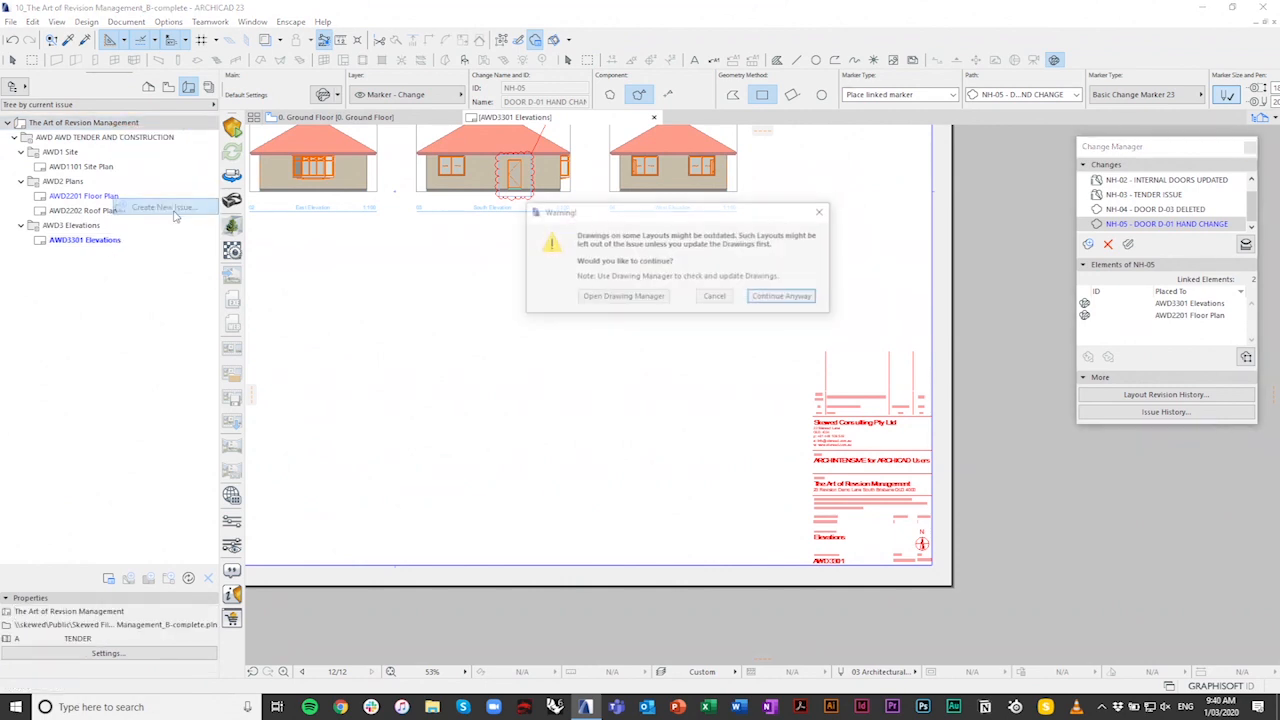
left_click(768, 298)
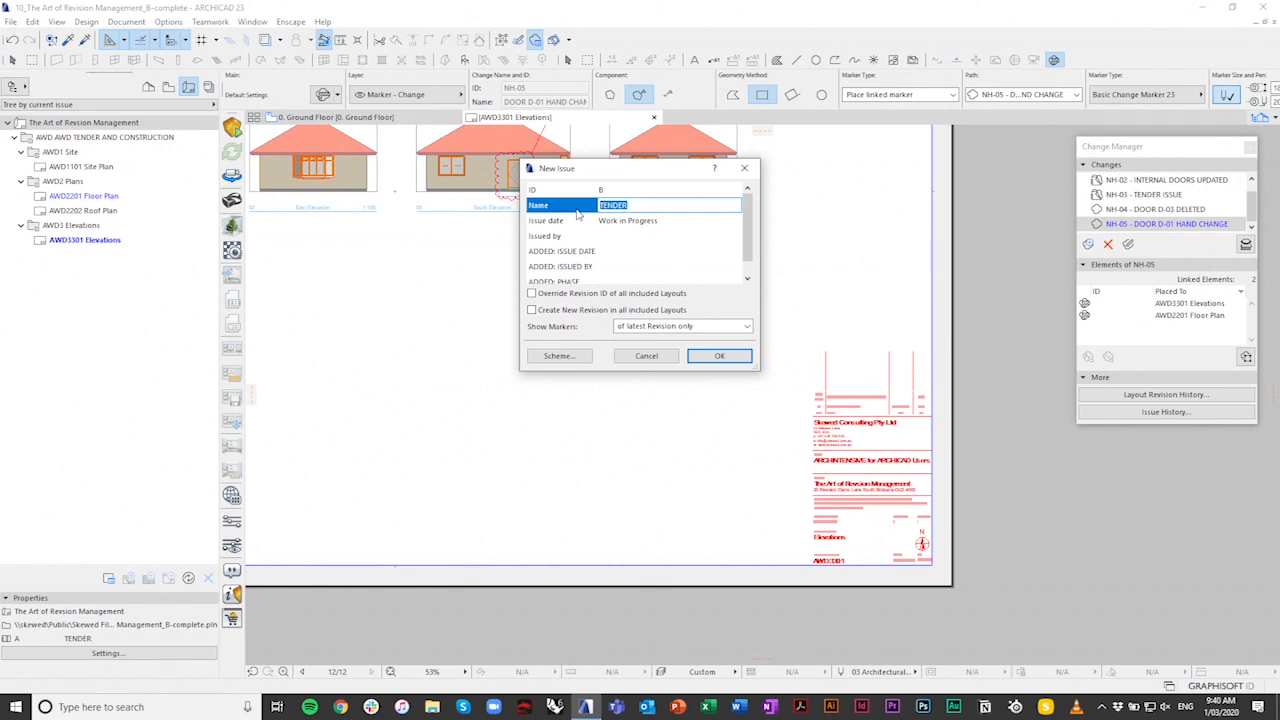
type("DOOR AM")
left_click_drag(683, 204, 599, 205)
left_click(605, 206)
left_click_drag(675, 205, 584, 208)
Step: Set the added issue date to 04/03/20, enter the issuer's initials and the phase TENDER AND CONSTRUCTION, and accept the new issue
left_click(638, 250)
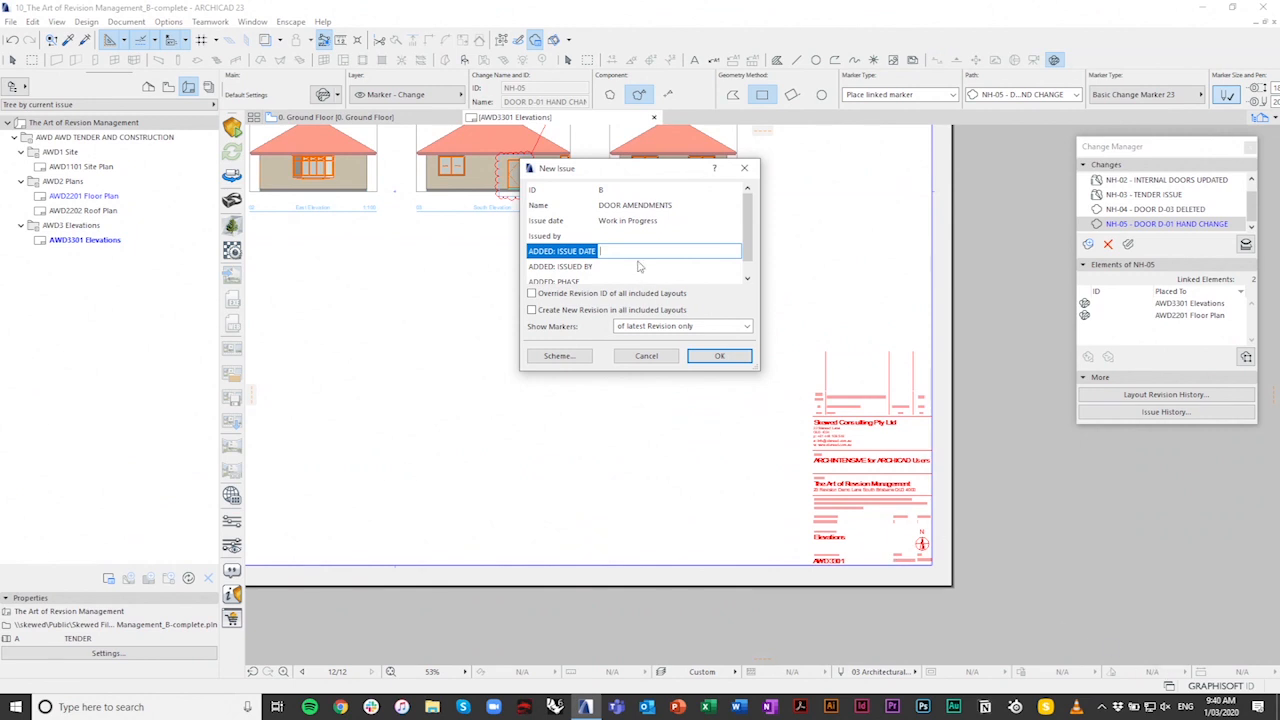
type("04/03/20")
left_click(632, 266)
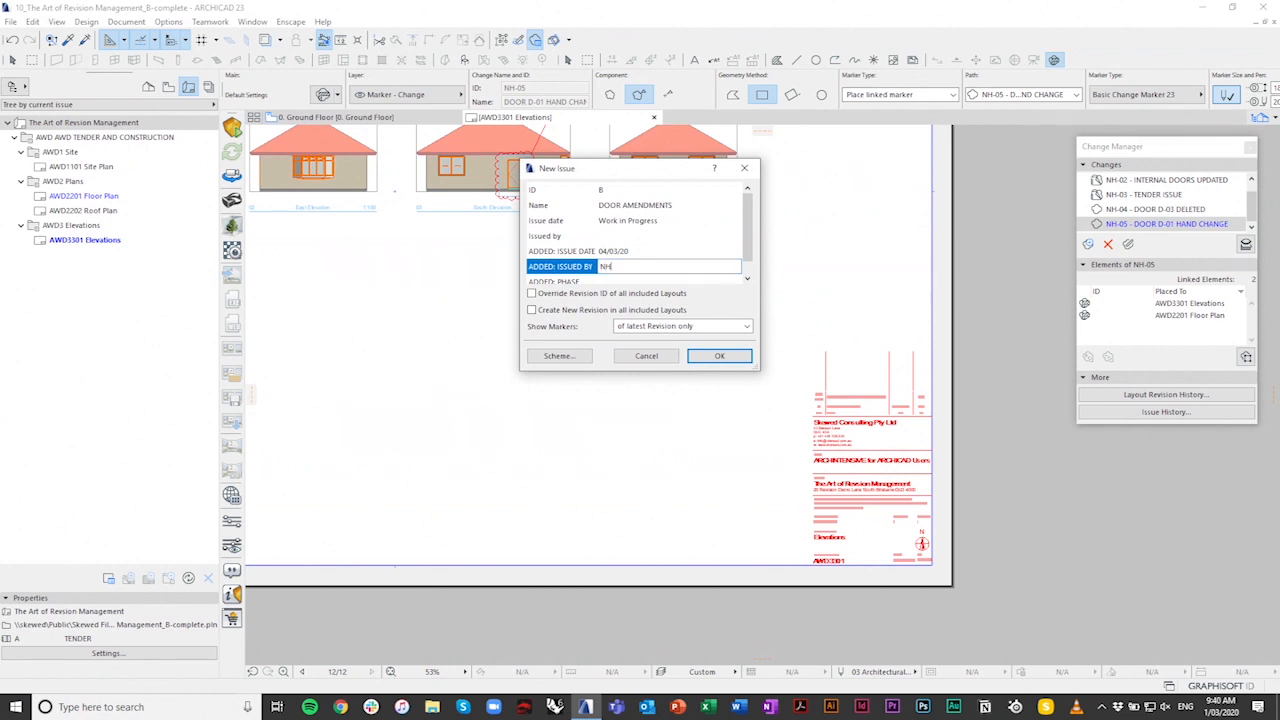
scroll(747, 230, "down", 1)
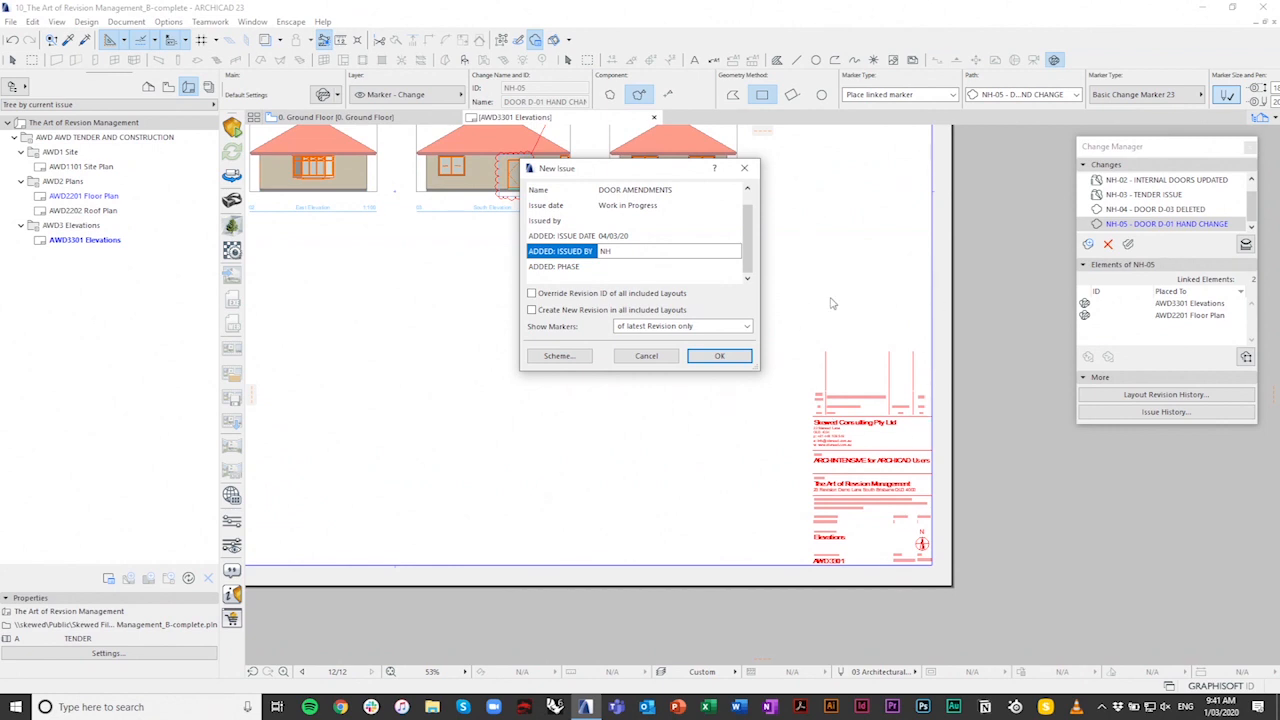
left_click(592, 254)
left_click(634, 267)
type("TENDER AND CONSTRUCTION")
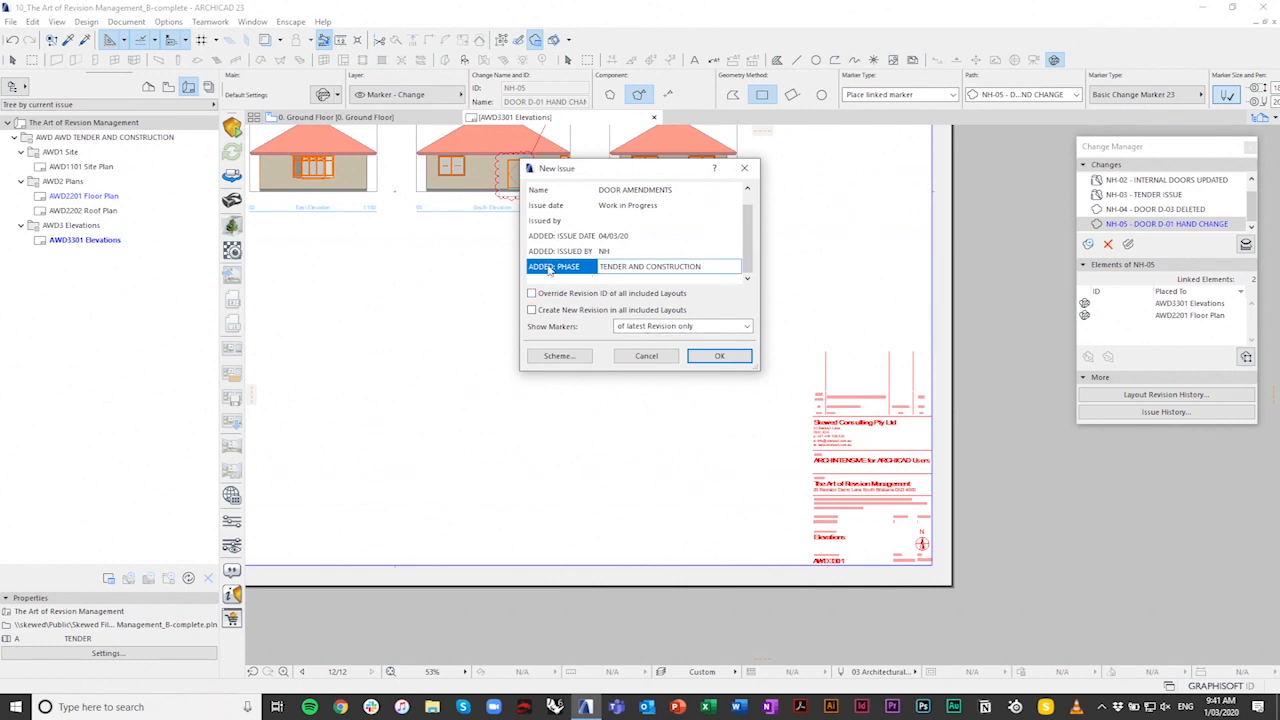
left_click(716, 358)
Step: Check the revision table entries and dates on the Elevations and Floor Plan layouts
scroll(871, 398, "up", 5)
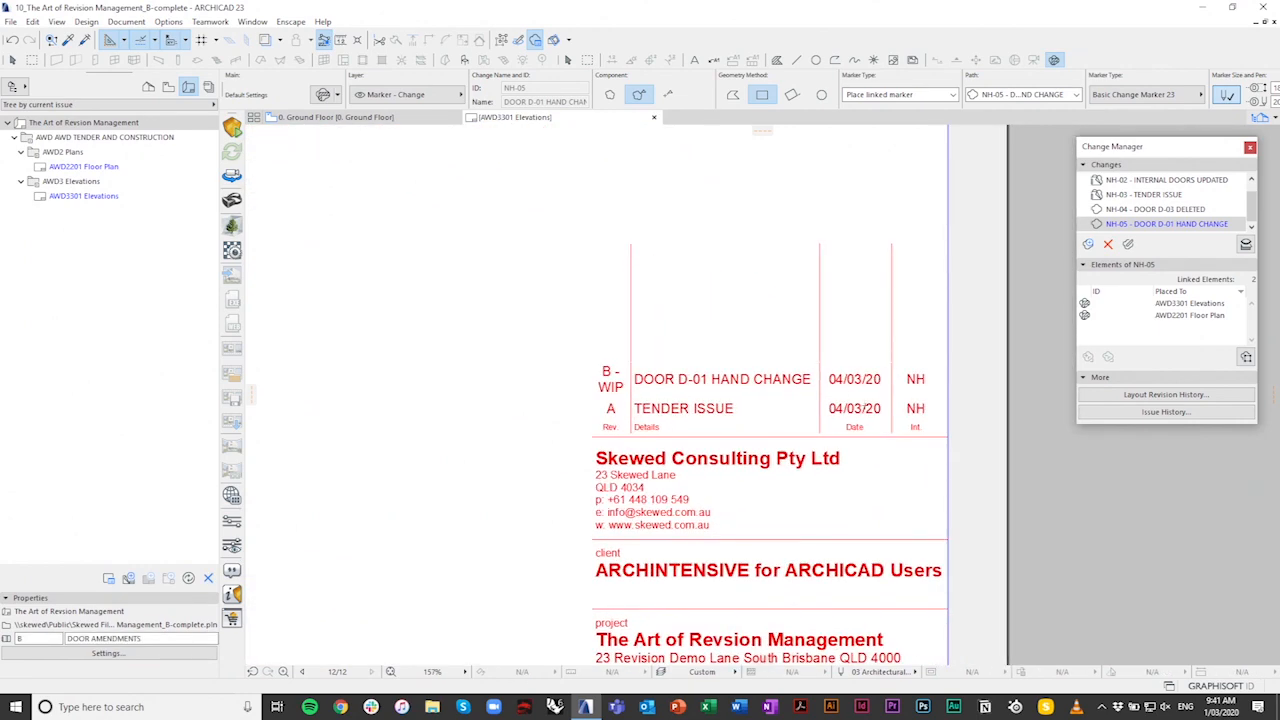
double_click(84, 166)
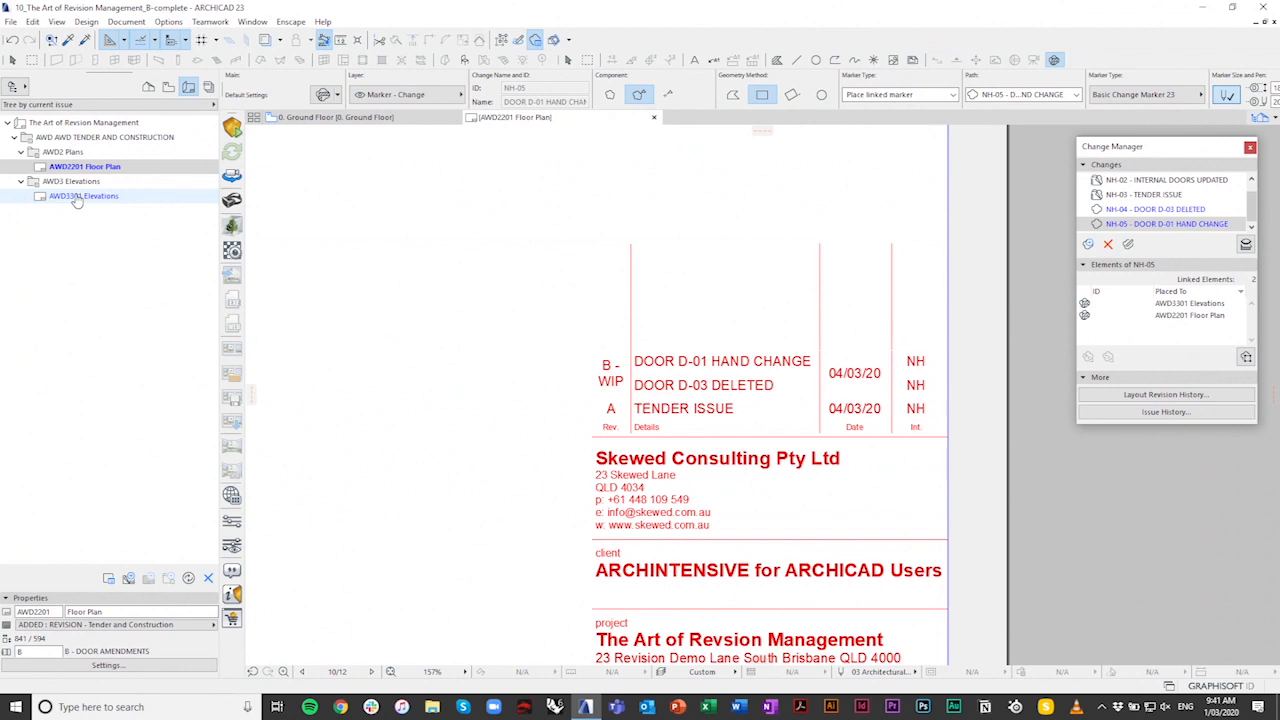
left_click(77, 197)
left_click(110, 166)
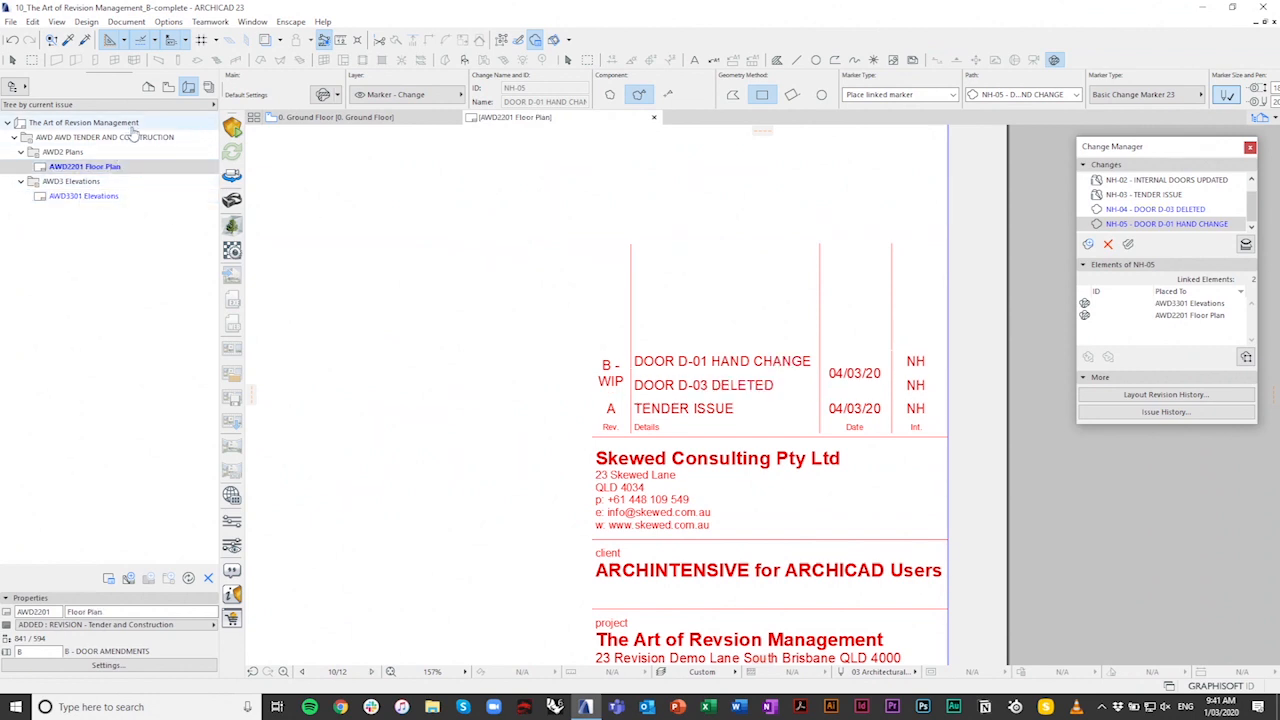
Step: Add the AWD1101 Site Plan and AWD2202 Roof Plan from the subset tree to the current issue, and return to the current-issue tree
left_click(212, 104)
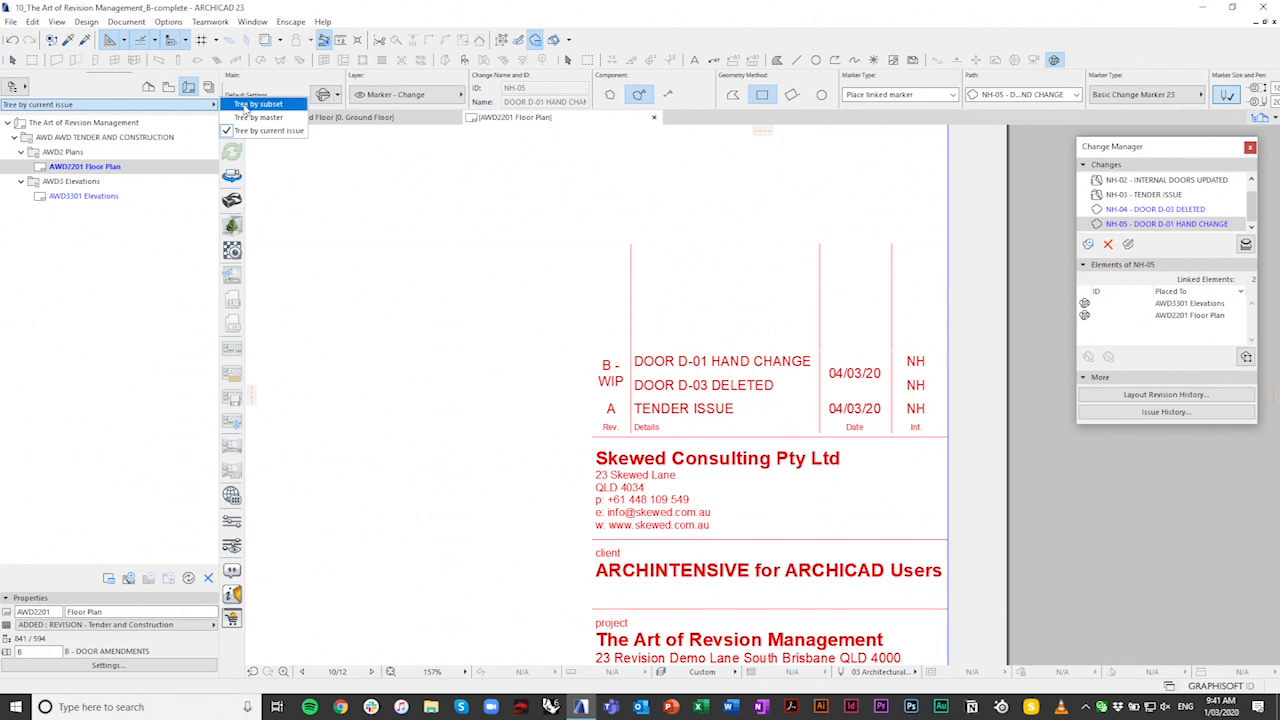
left_click(245, 105)
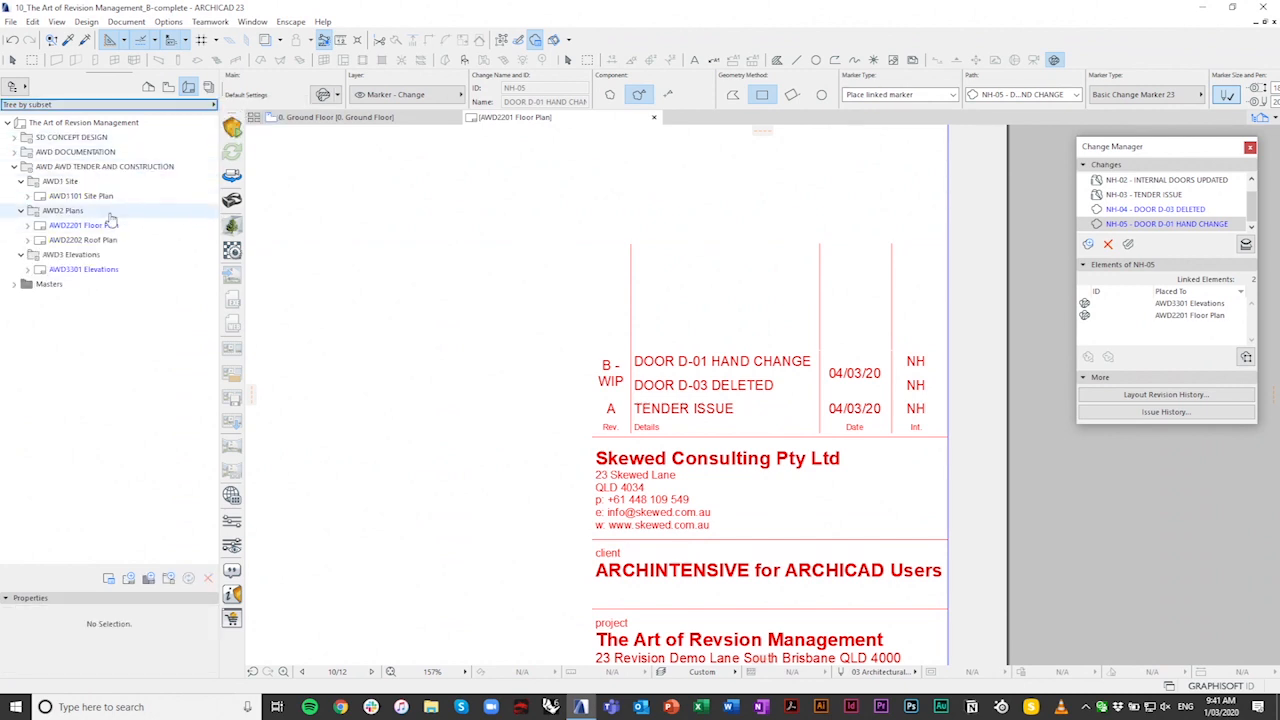
left_click(80, 196)
left_click(83, 240, "ctrl")
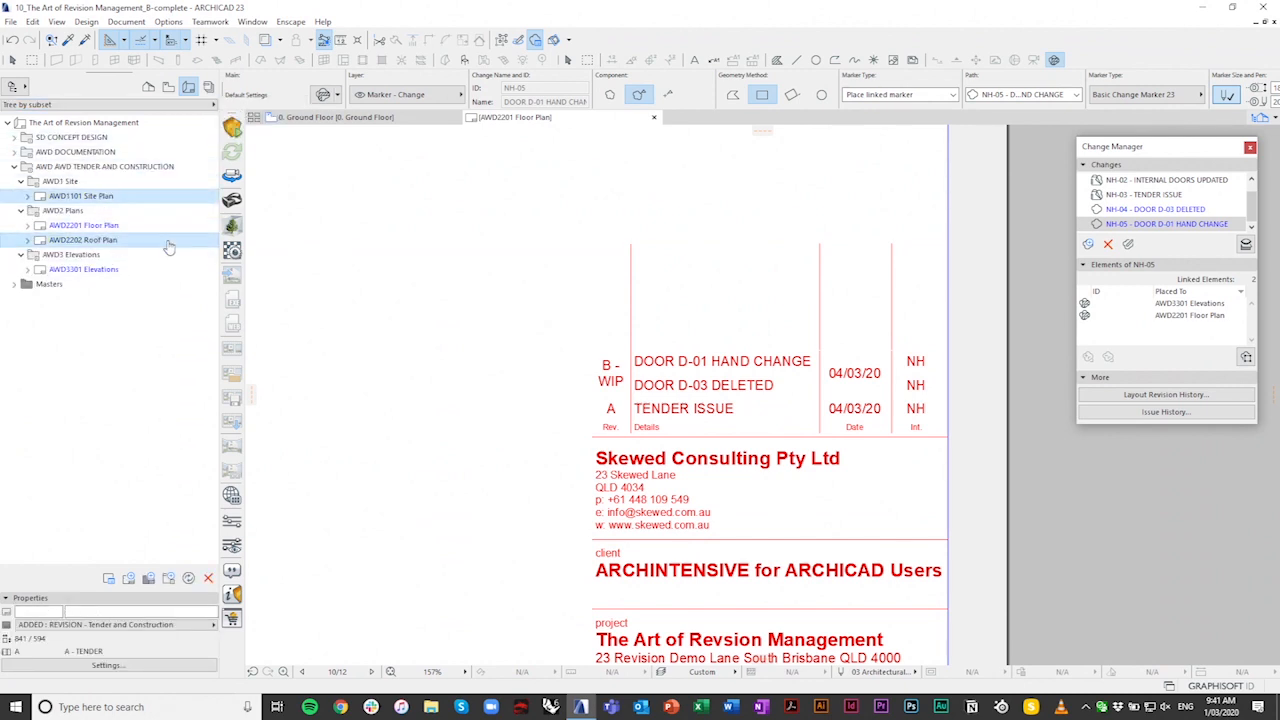
right_click(72, 197)
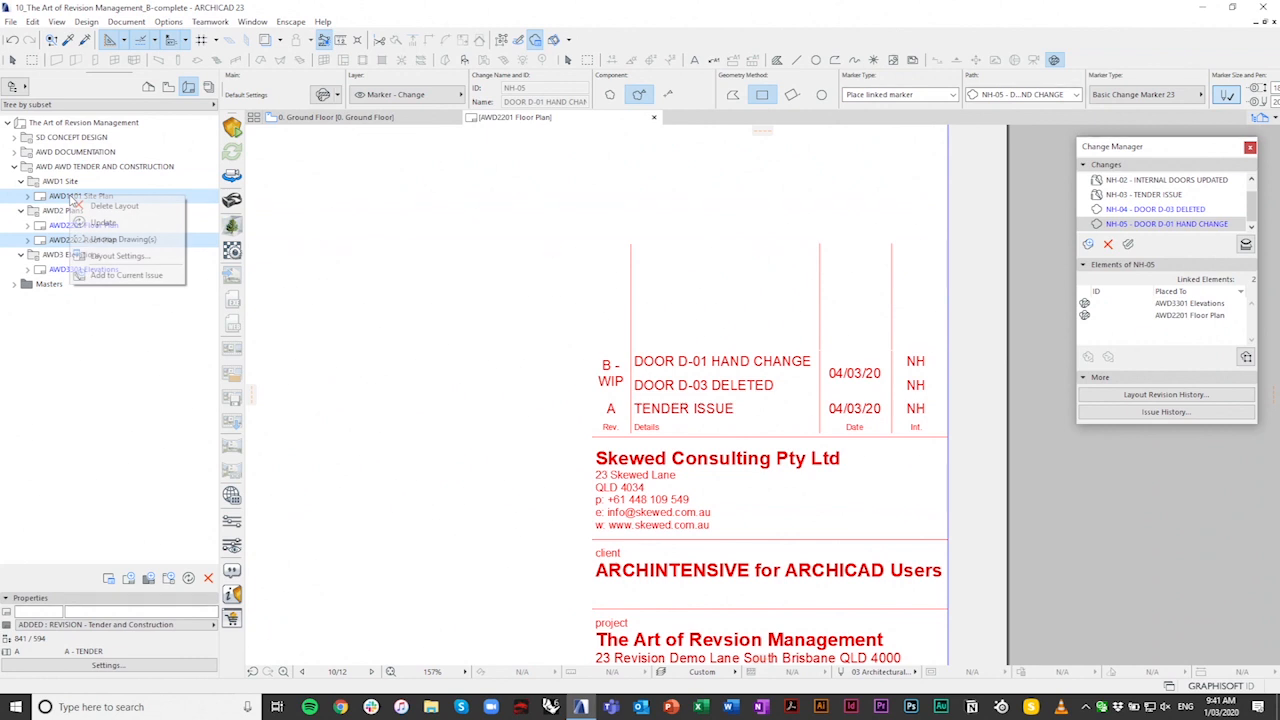
left_click(126, 275)
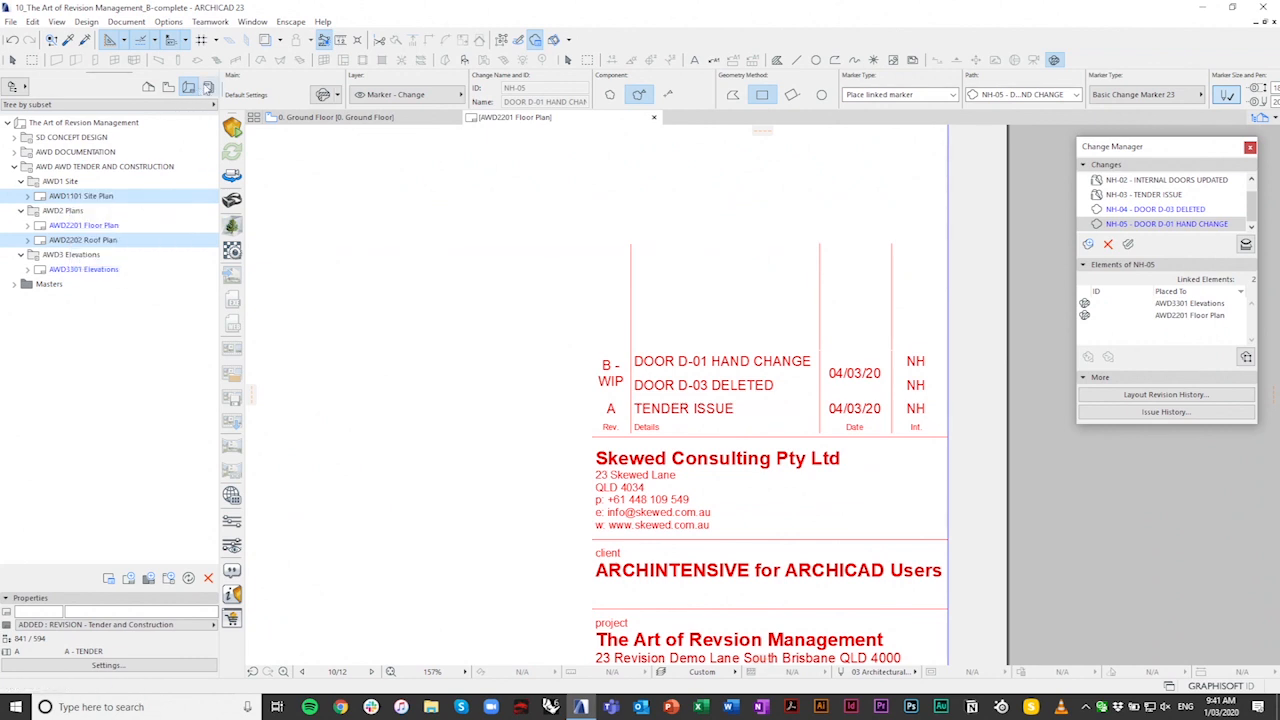
left_click(210, 104)
left_click(262, 118)
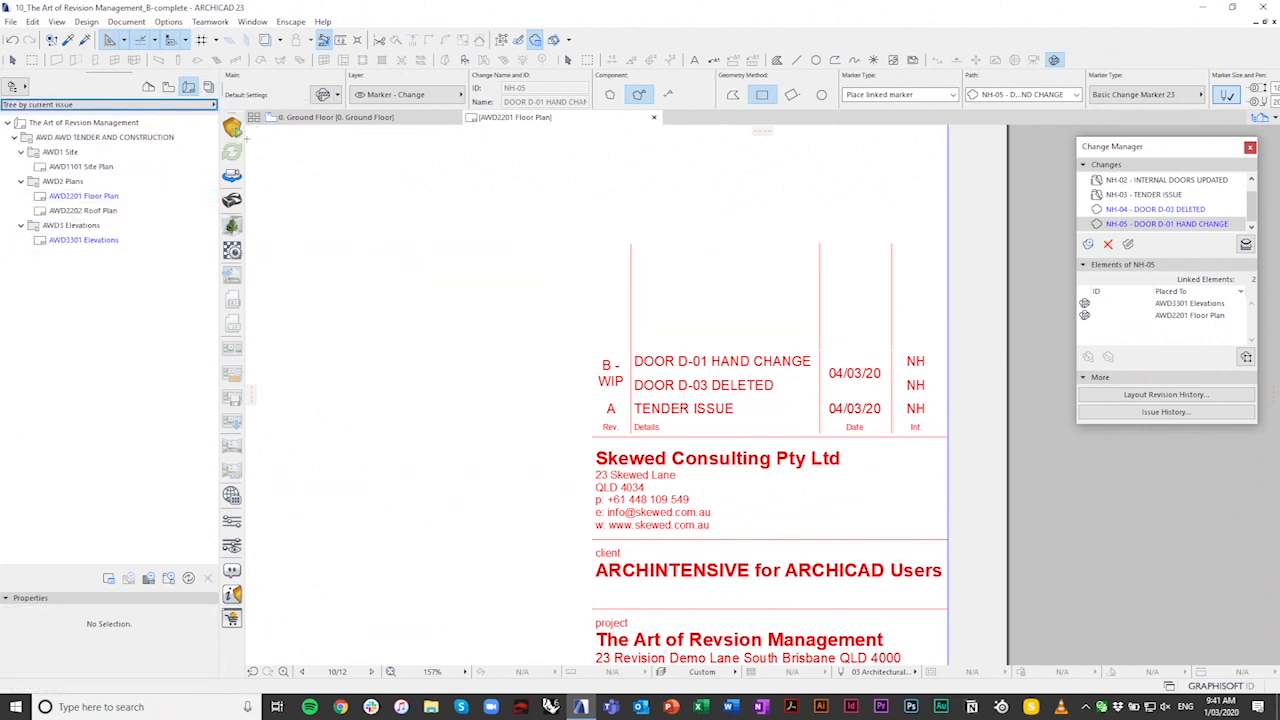
Step: Open the AWD2202 Roof Plan layout and examine its revision table and the whole sheet
left_click(84, 210)
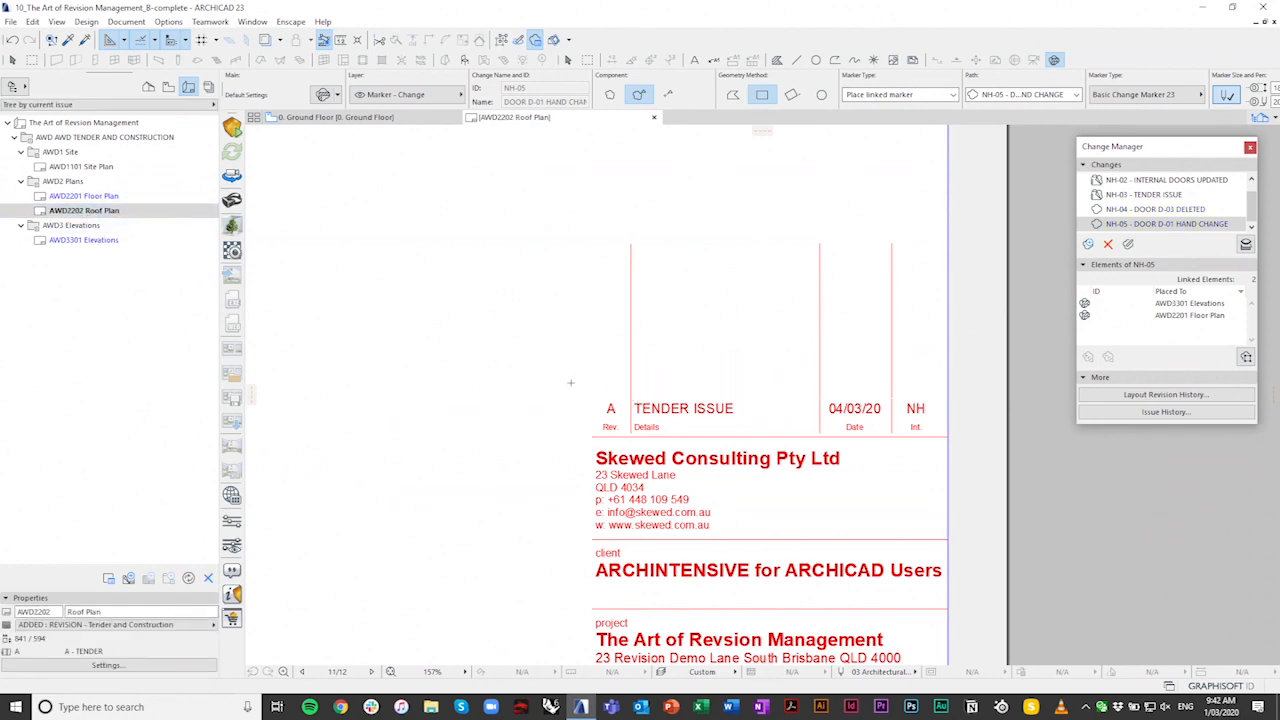
scroll(571, 383, "down", 2)
scroll(574, 385, "up", 2)
scroll(560, 394, "down", 6)
middle_click_drag(543, 407, 780, 489)
scroll(714, 486, "down", 2)
Step: Open the AWD2201 Floor Plan layout and examine its change markers and revision table
left_click(96, 197)
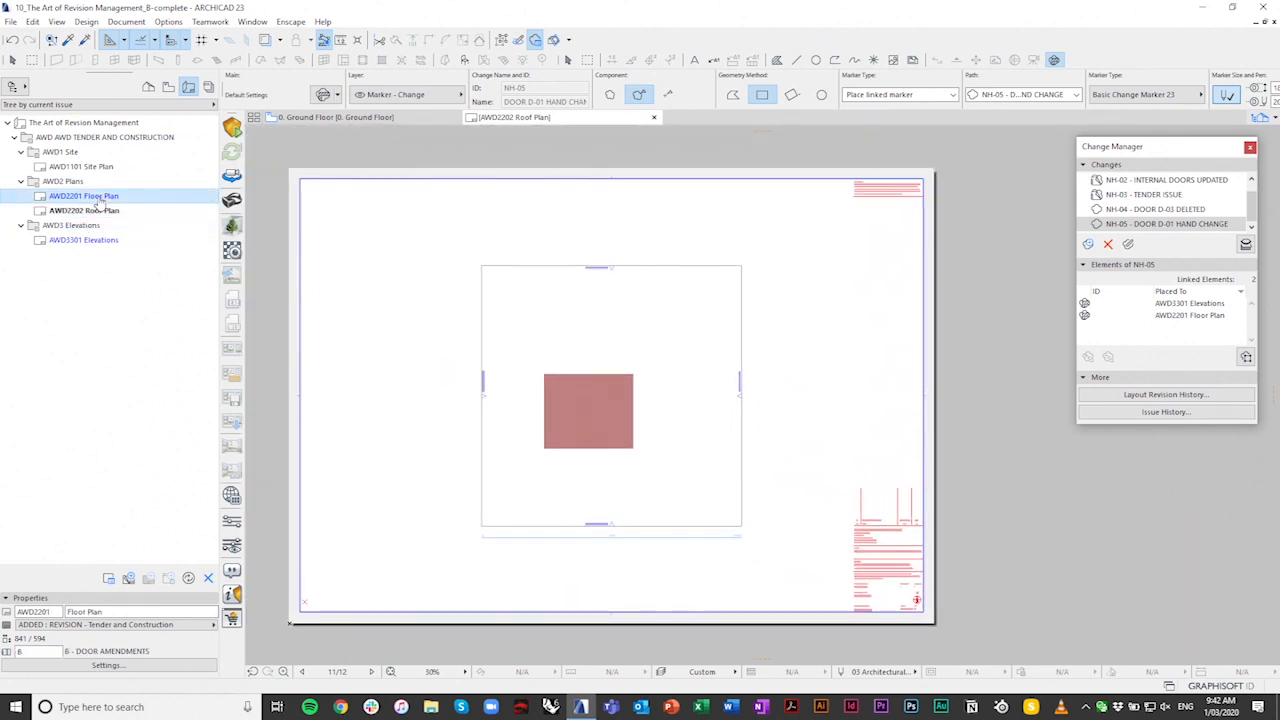
scroll(585, 444, "up", 6)
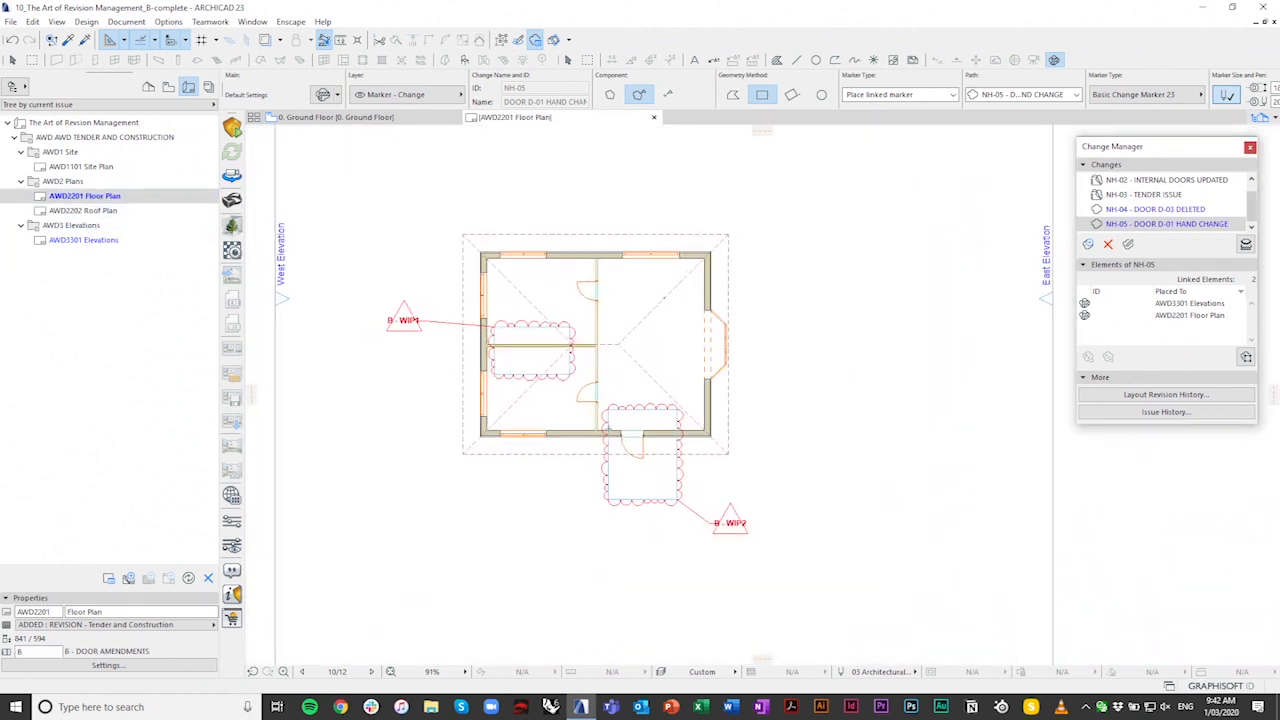
scroll(609, 428, "down", 3)
middle_click_drag(609, 428, 282, 309)
scroll(771, 450, "up", 8)
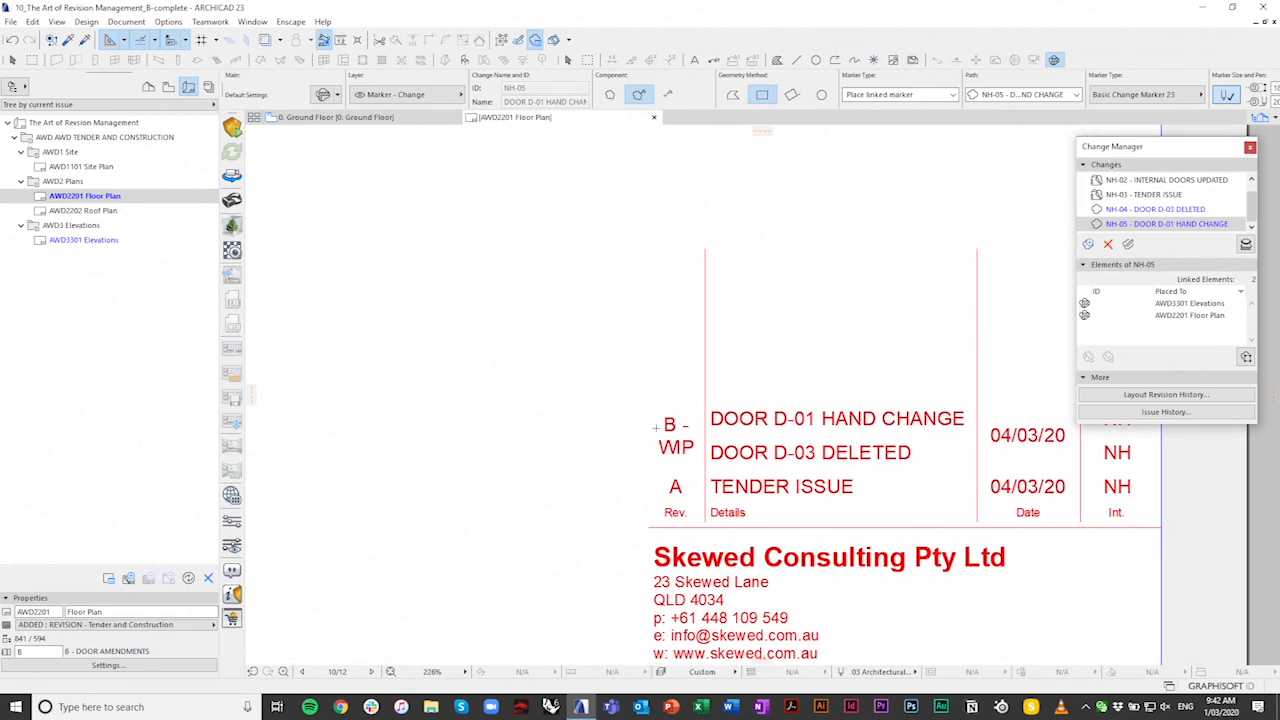
scroll(800, 450, "down", 5)
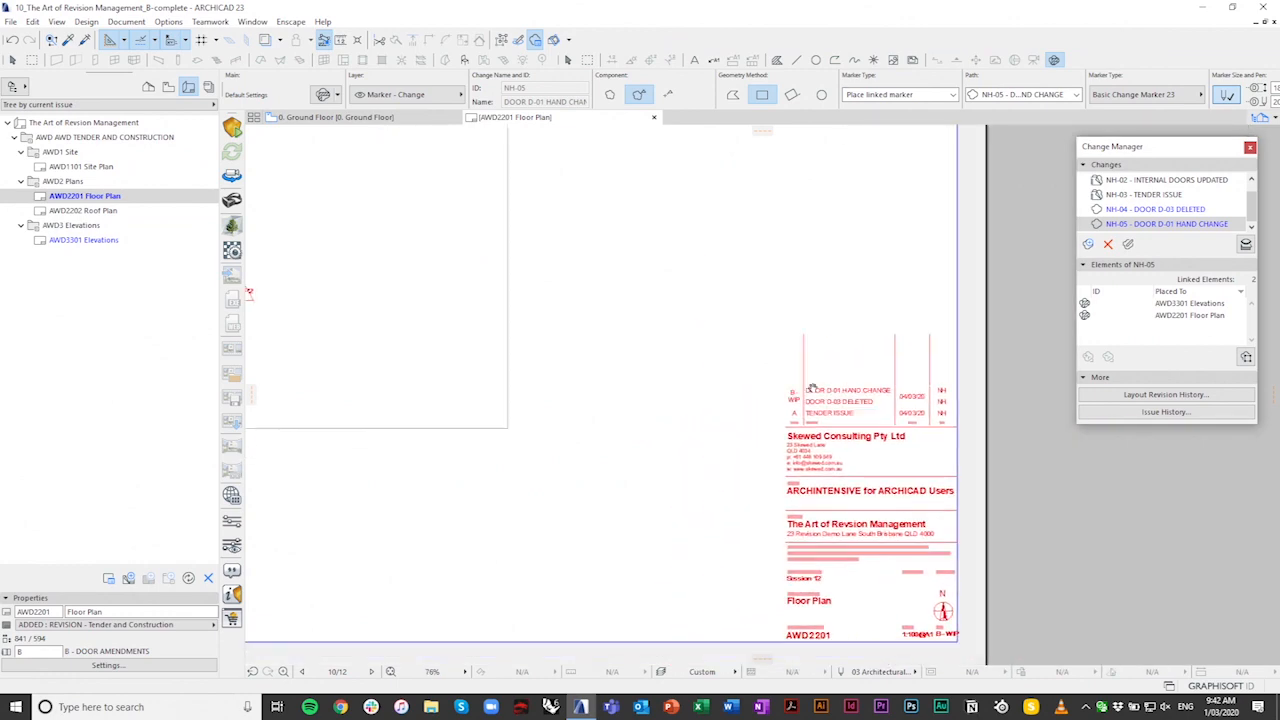
Step: Open the AWD3301 Elevations layout and review its title block and the marked South Elevation door
double_click(118, 241)
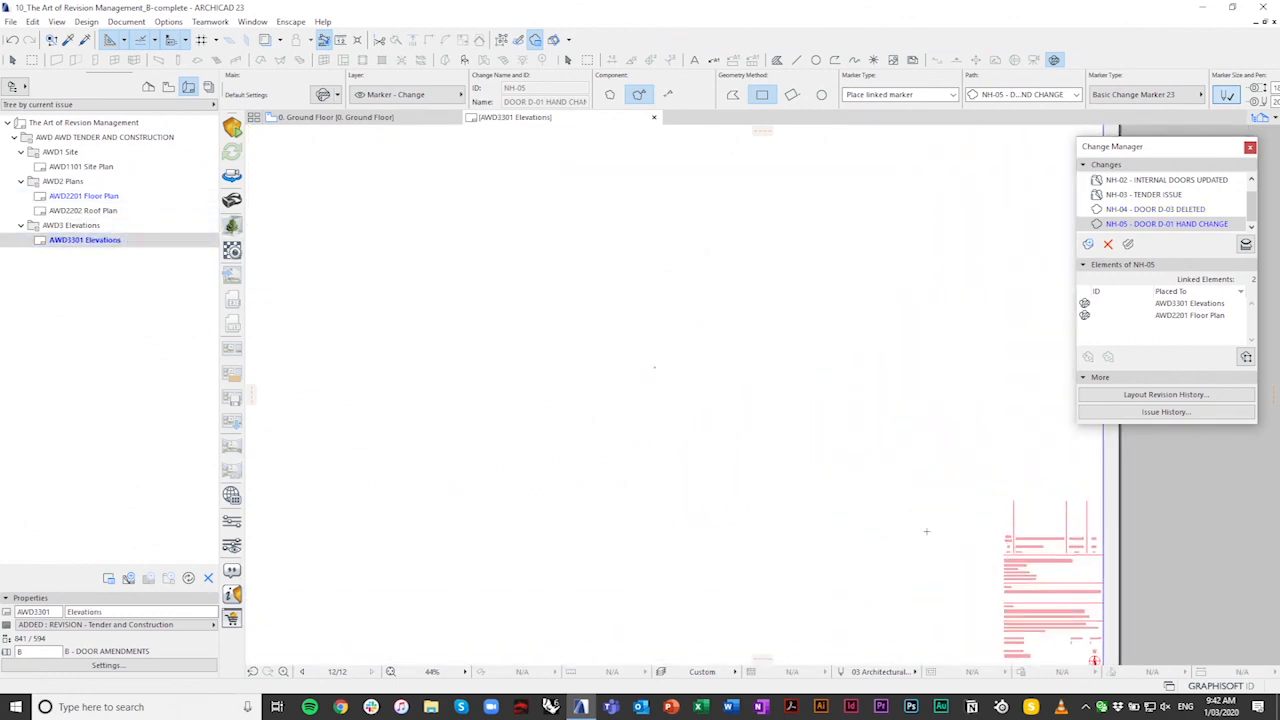
scroll(736, 316, "up", 3)
scroll(785, 316, "down", 4)
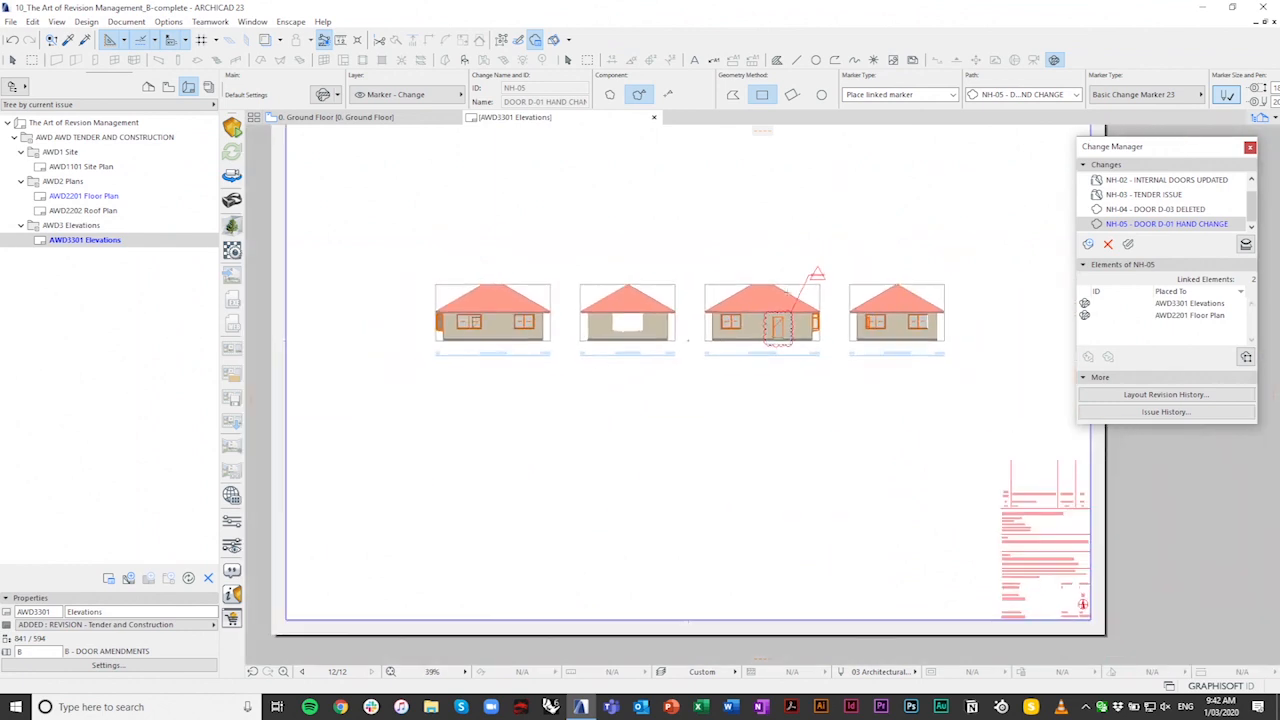
scroll(785, 316, "up", 2)
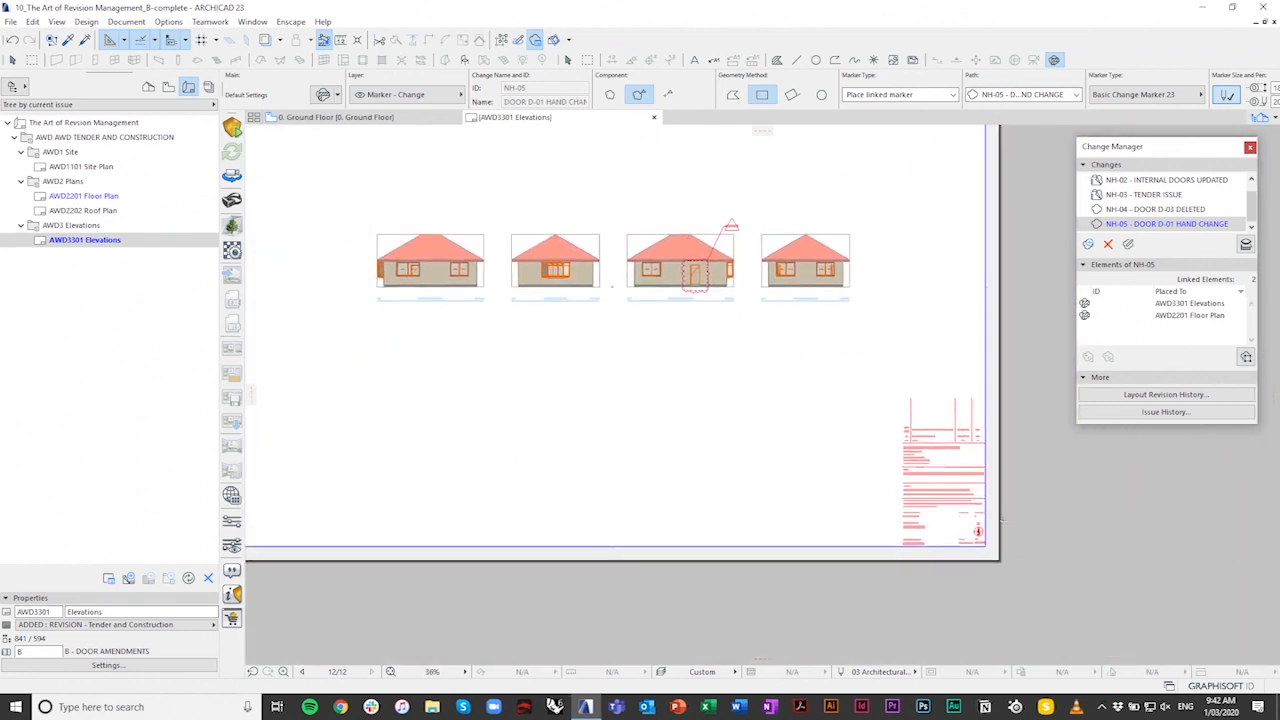
Step: Close the current issue B - DOOR AMENDMENTS, continuing without updating the drawings
right_click(140, 122)
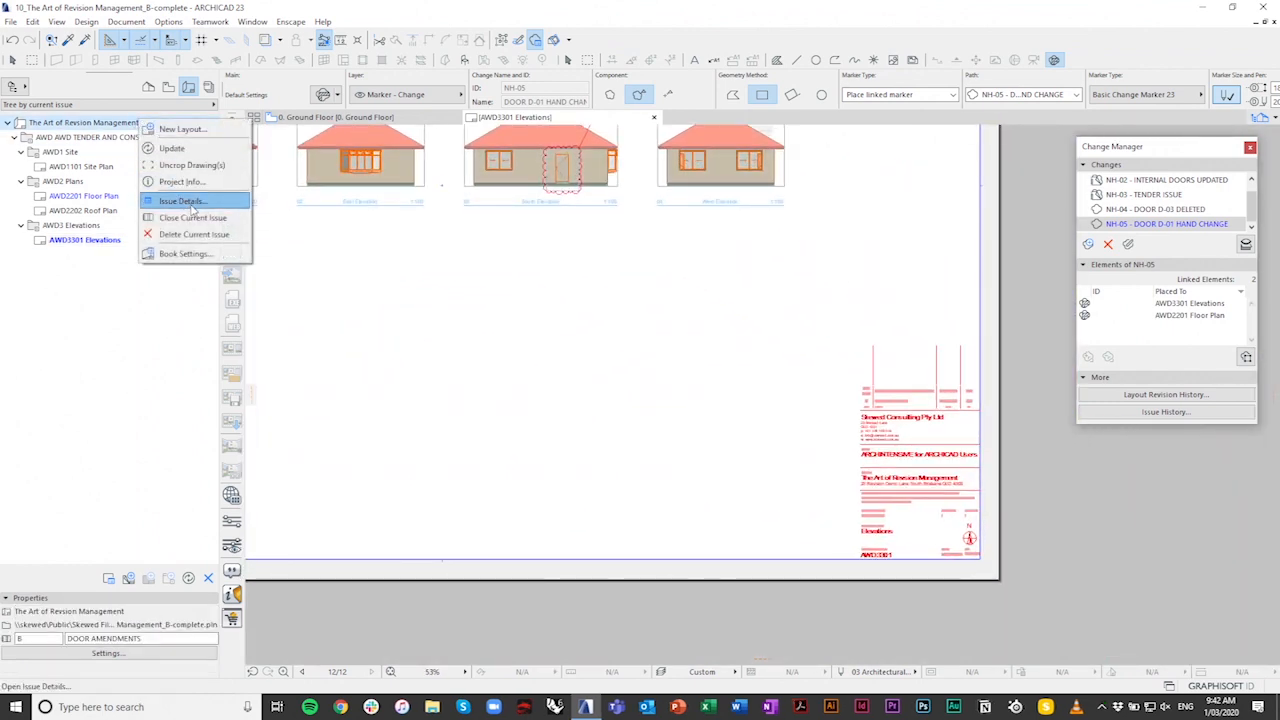
left_click(199, 235)
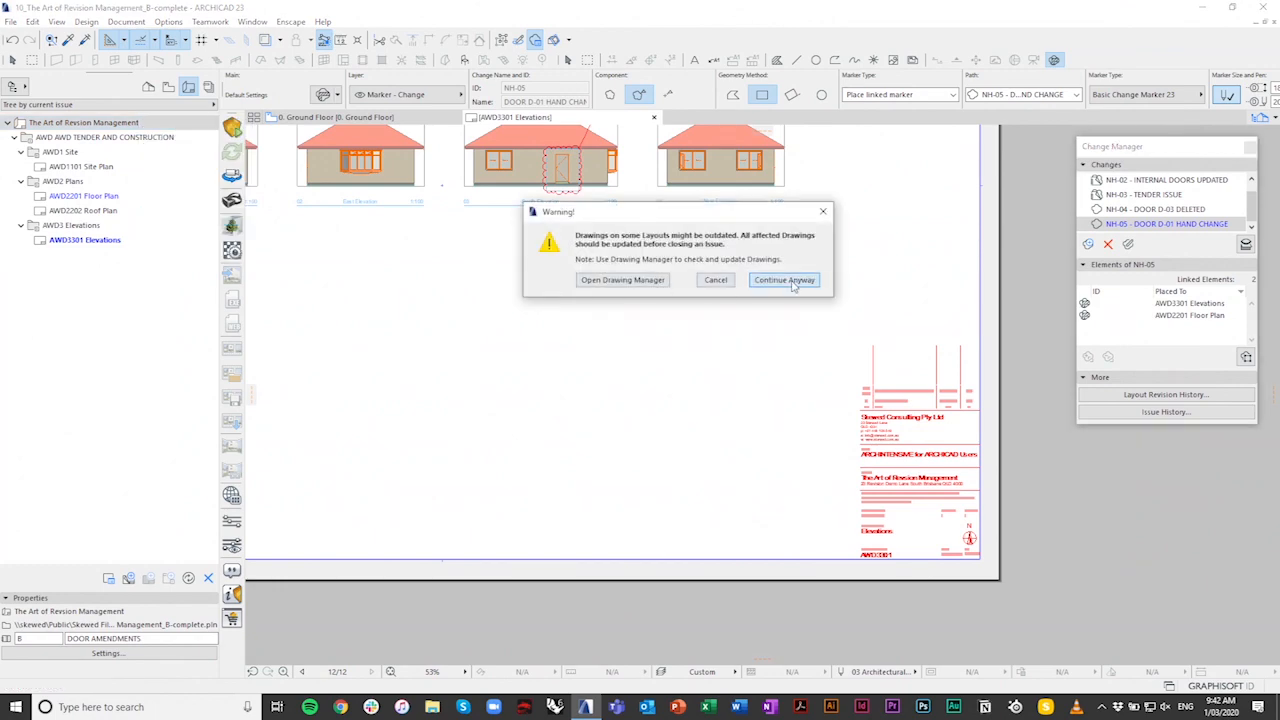
left_click(786, 282)
scroll(858, 375, "up", 4)
scroll(589, 363, "down", 6)
middle_click_drag(589, 363, 800, 484)
scroll(800, 484, "down", 1)
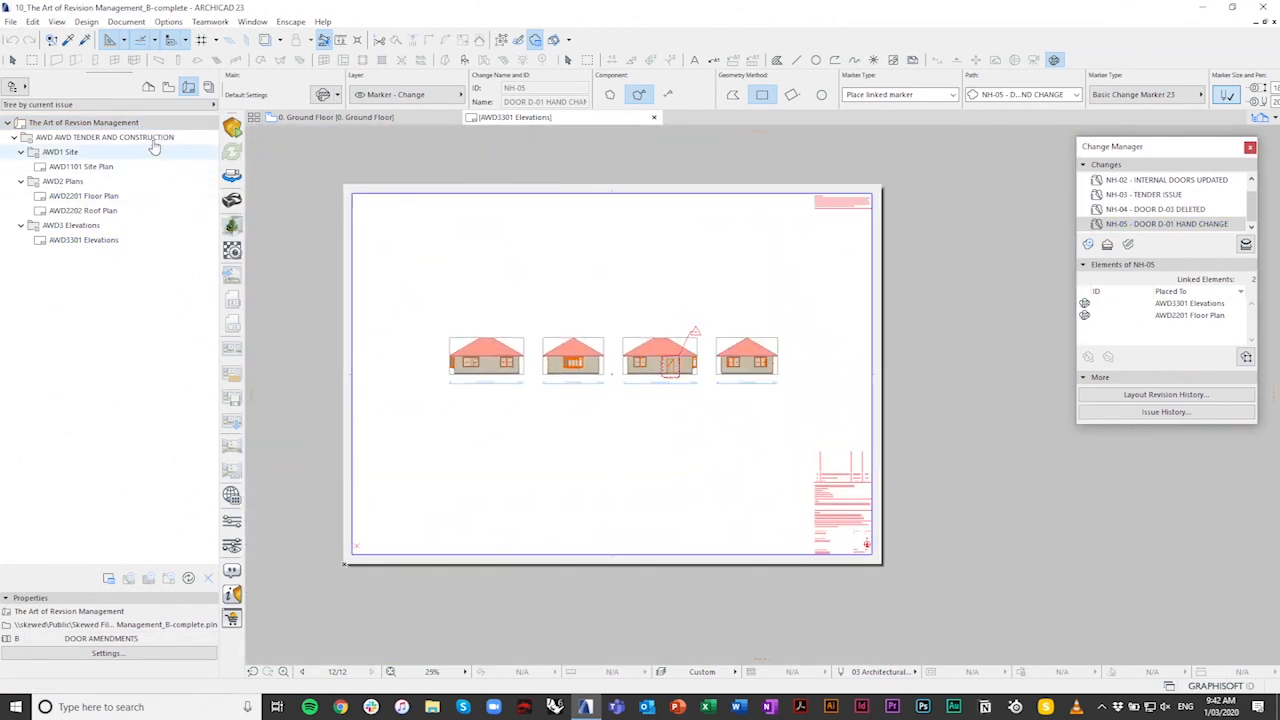
Step: Reopen the last issue of the layout book, accepting the reset of its issue date
left_click(122, 124)
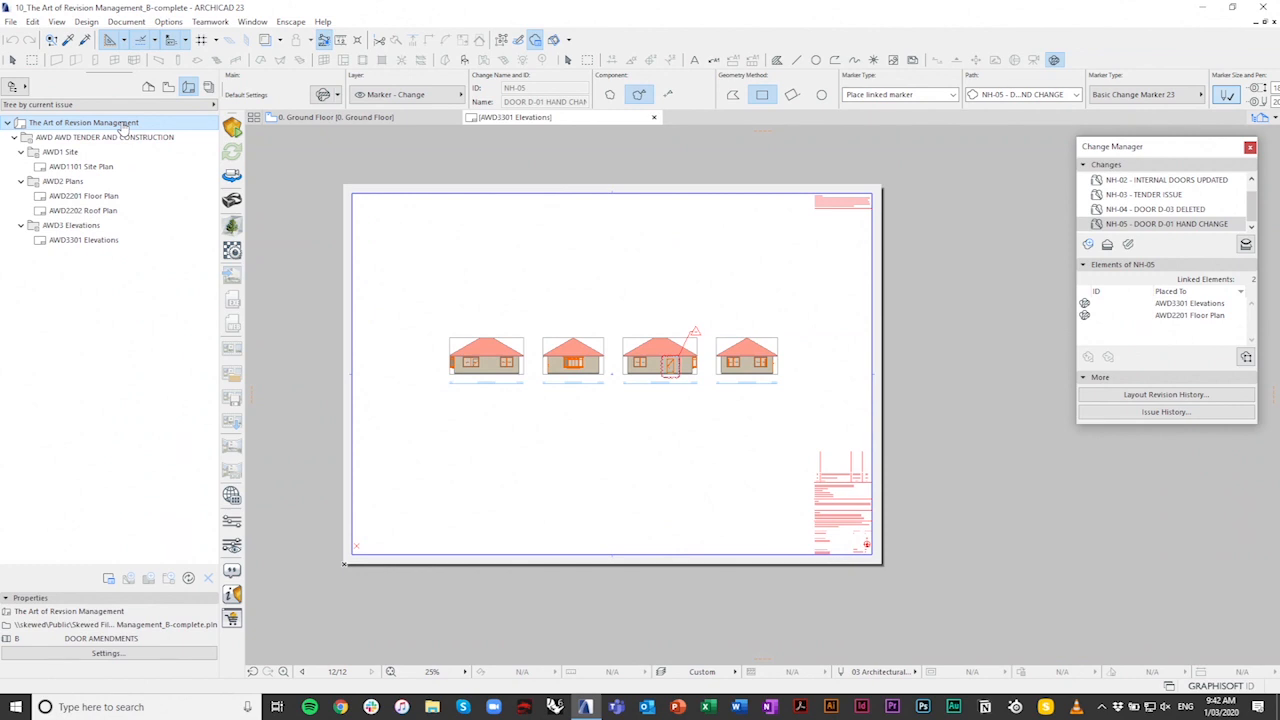
right_click(122, 127)
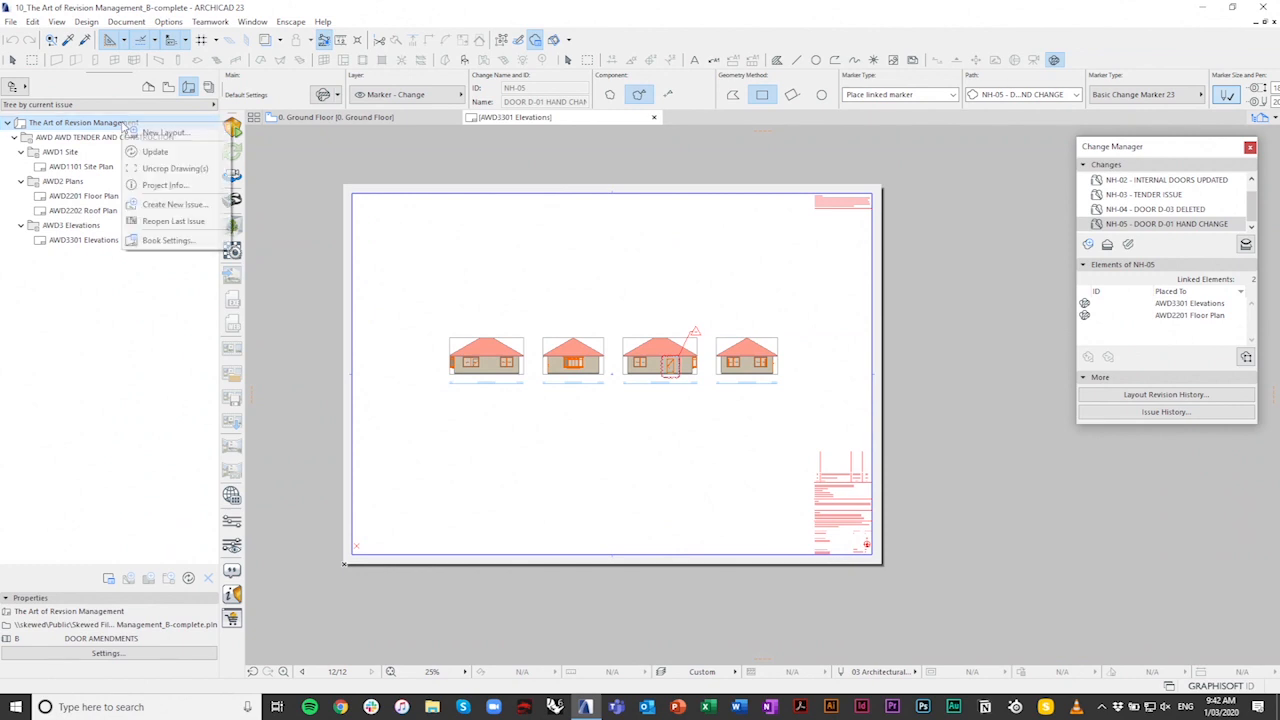
left_click(172, 221)
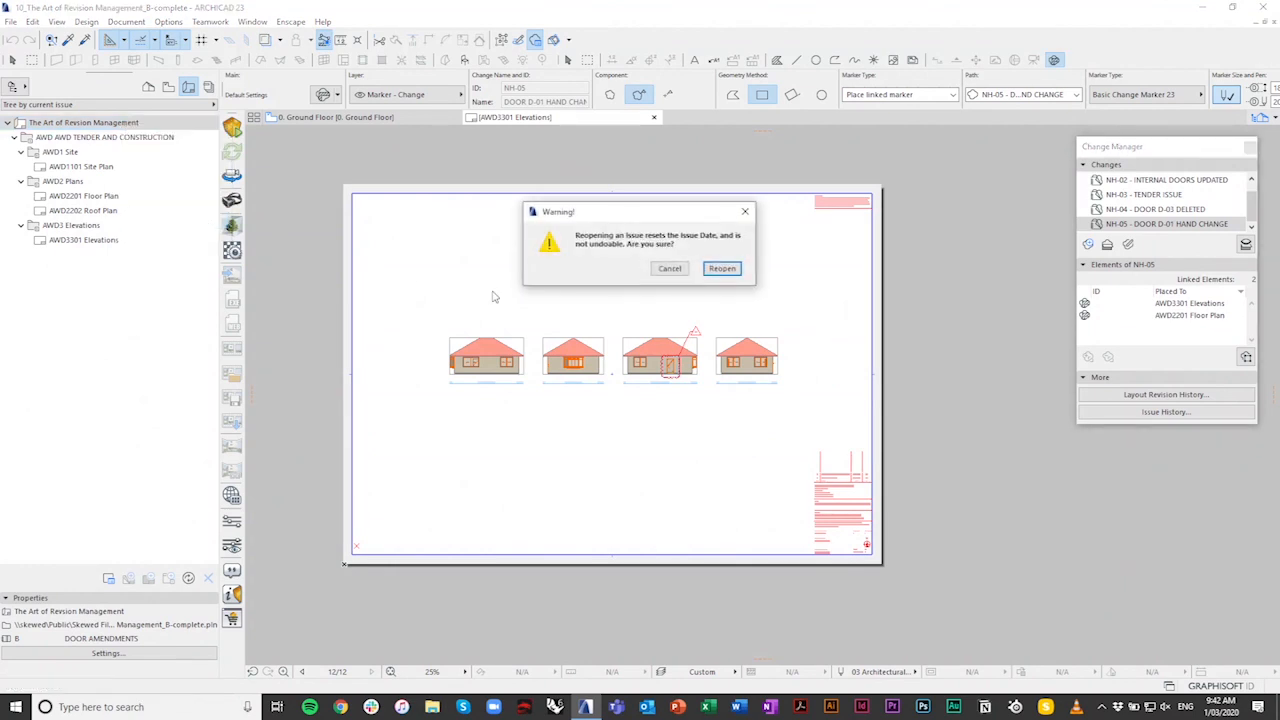
left_click(722, 268)
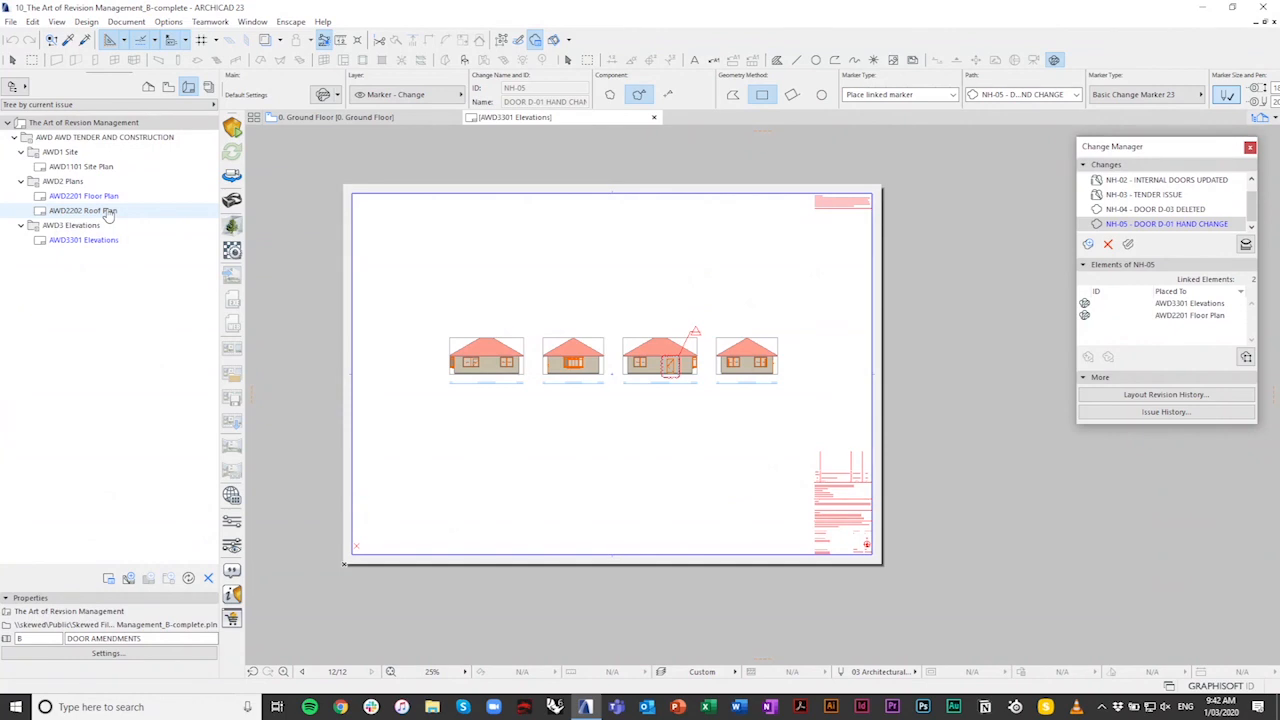
Step: Remove the AWD1101 Site Plan layout from the current issue
left_click(89, 167)
right_click(89, 167)
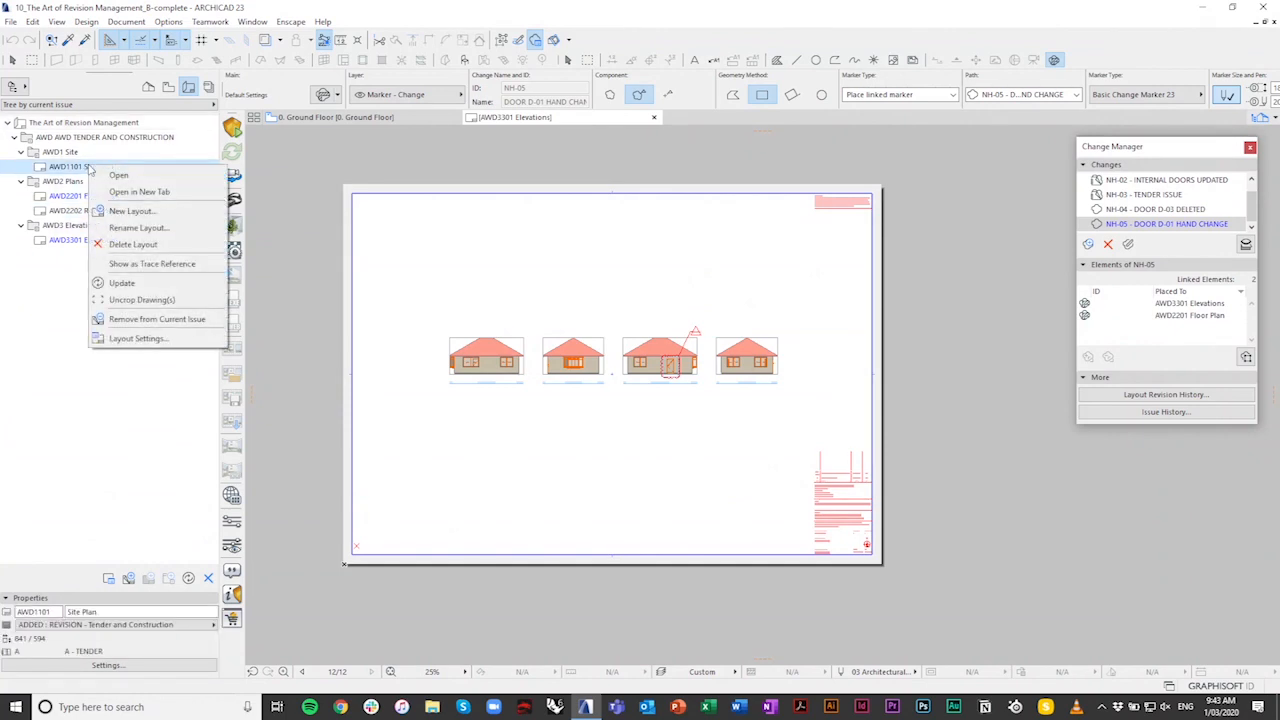
left_click(157, 319)
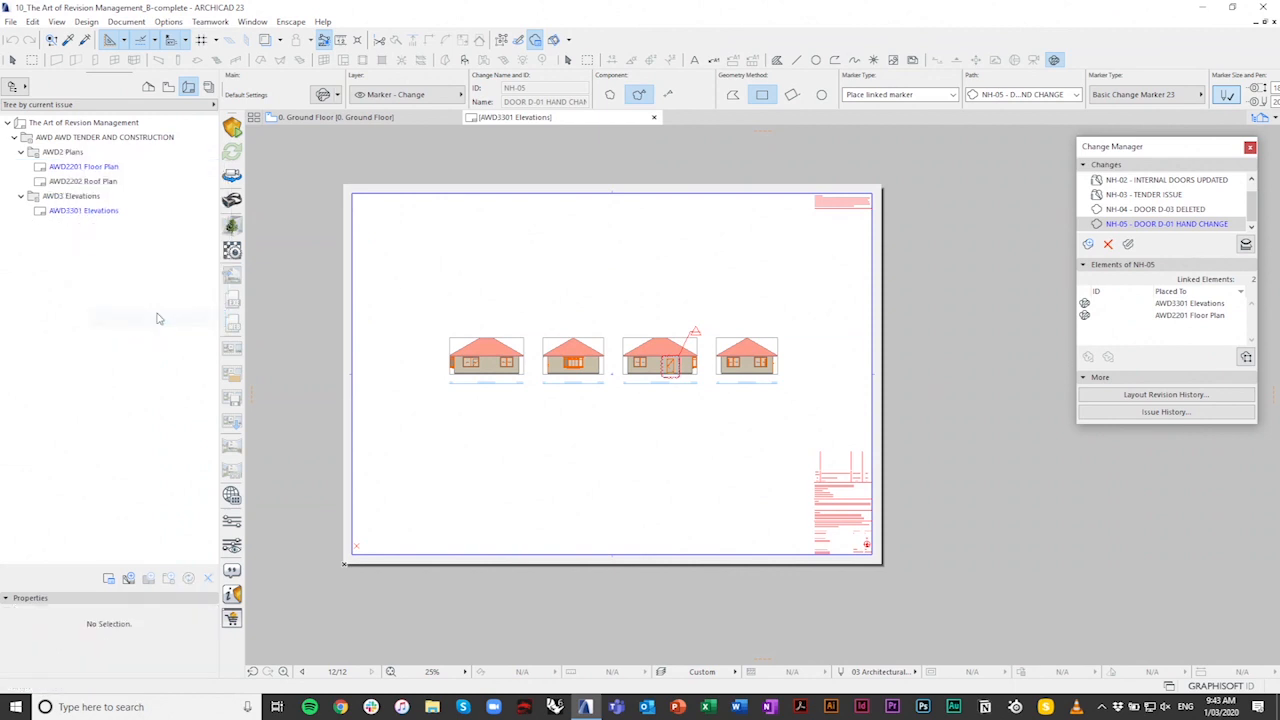
Step: Close the DOOR AMENDMENTS issue without the Site Plan, skipping the drawing update, and switch to the Arrow tool
right_click(105, 127)
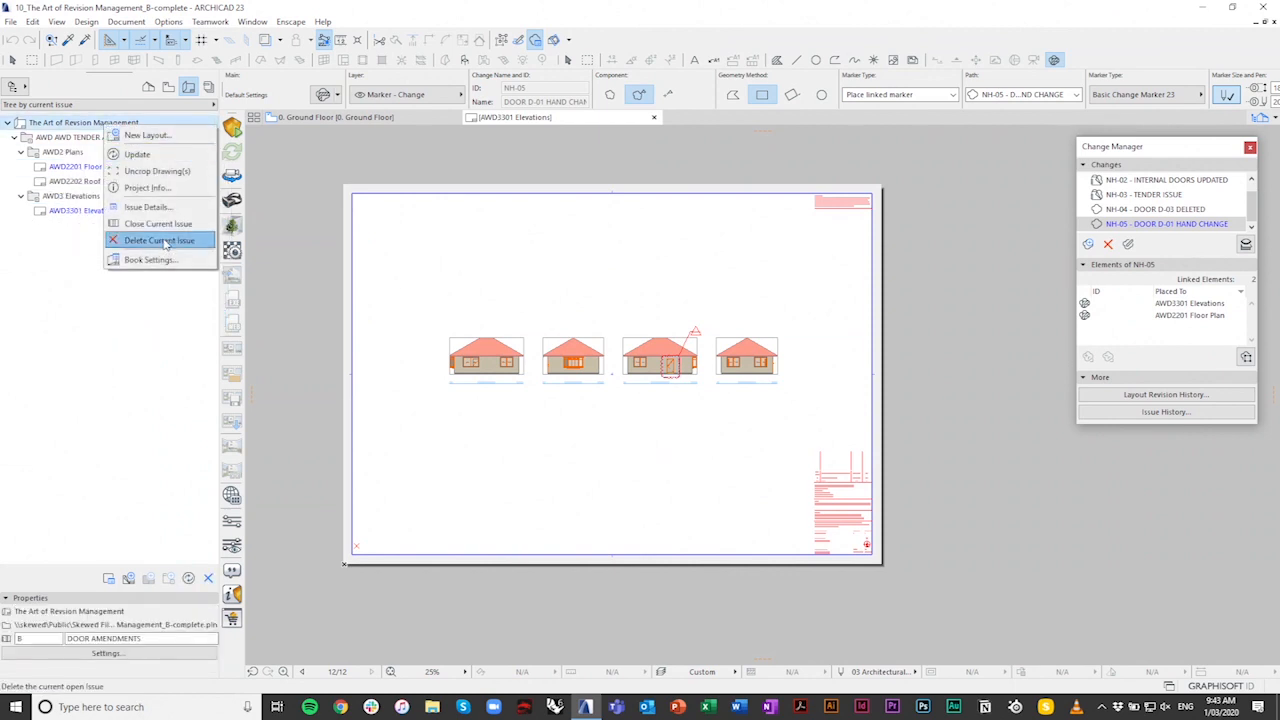
left_click(158, 224)
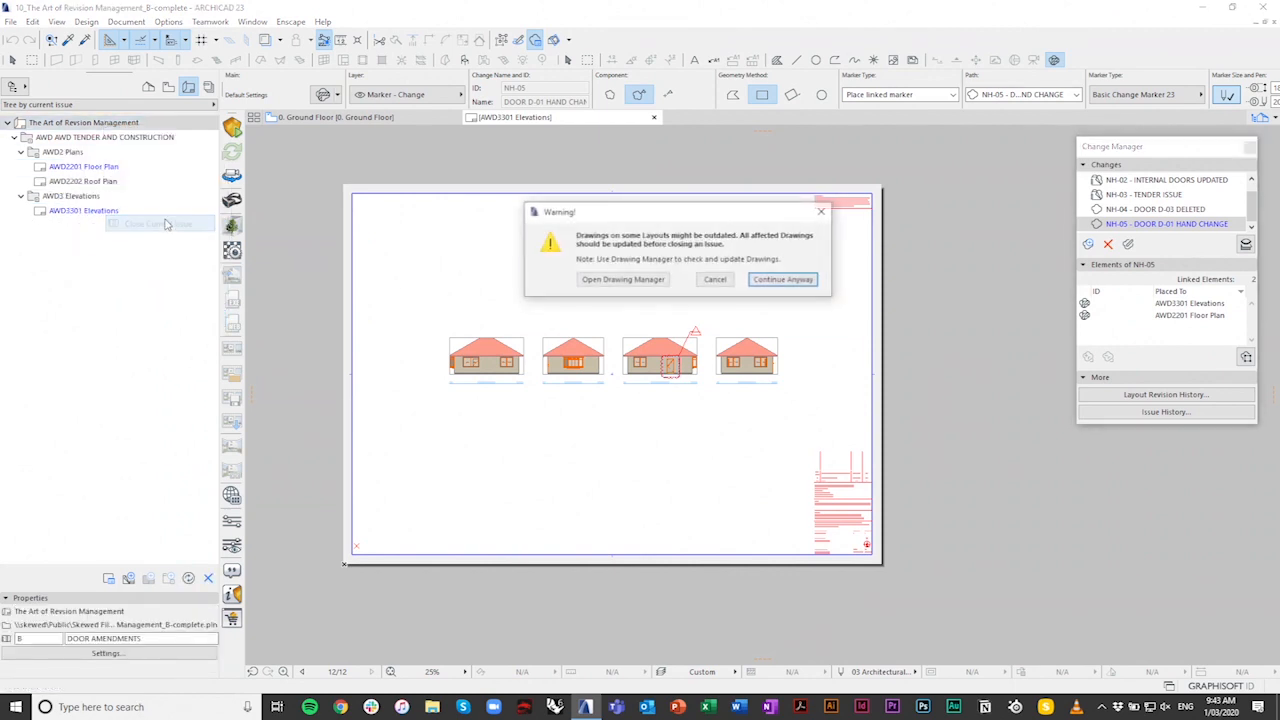
left_click(785, 280)
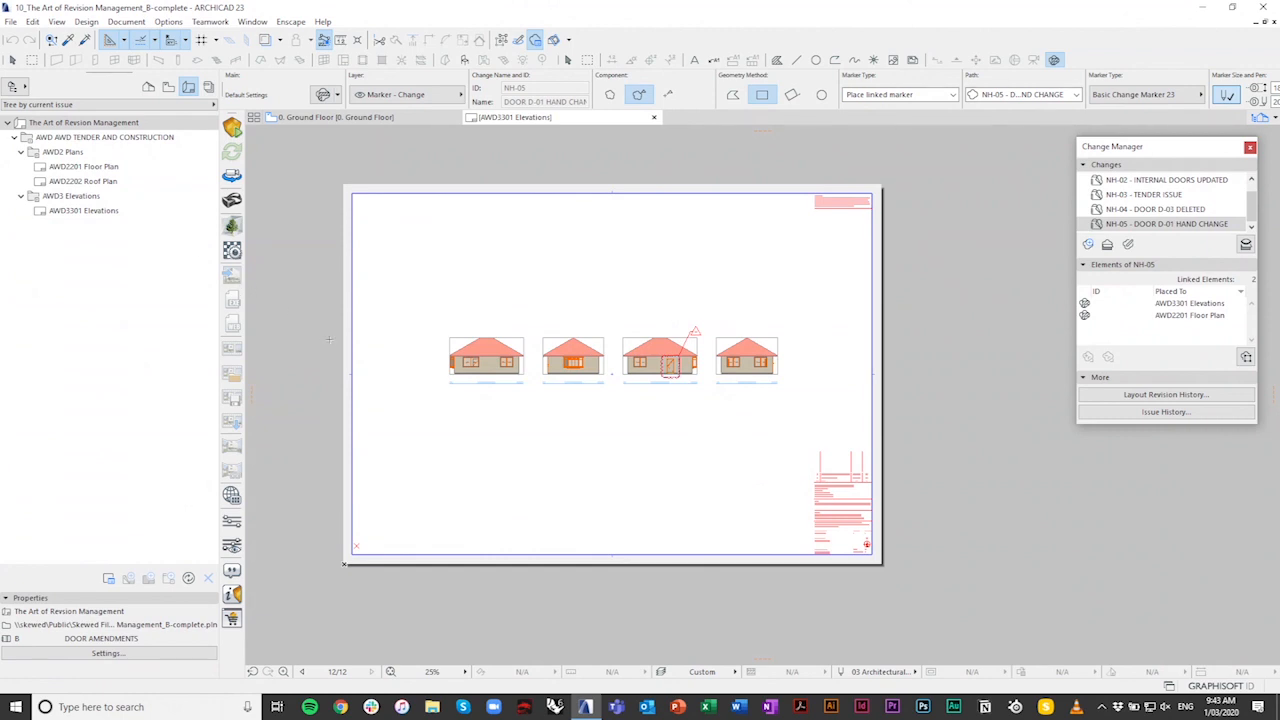
left_click(14, 61)
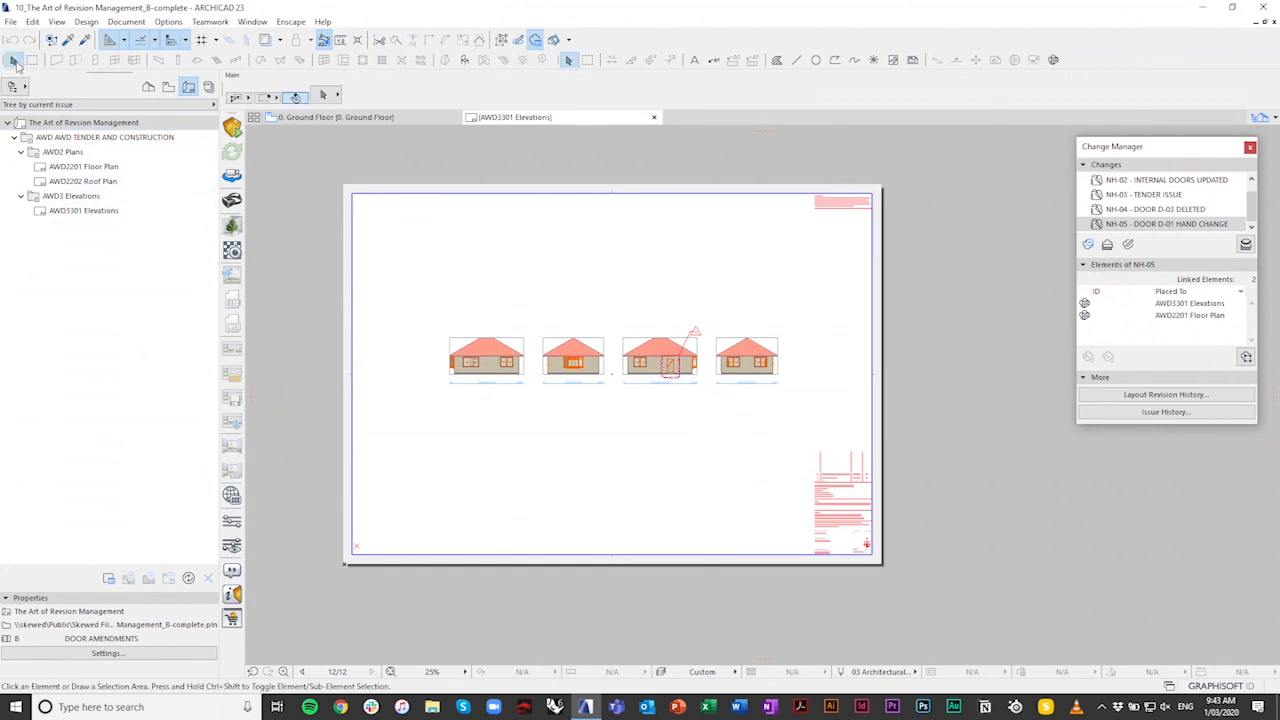